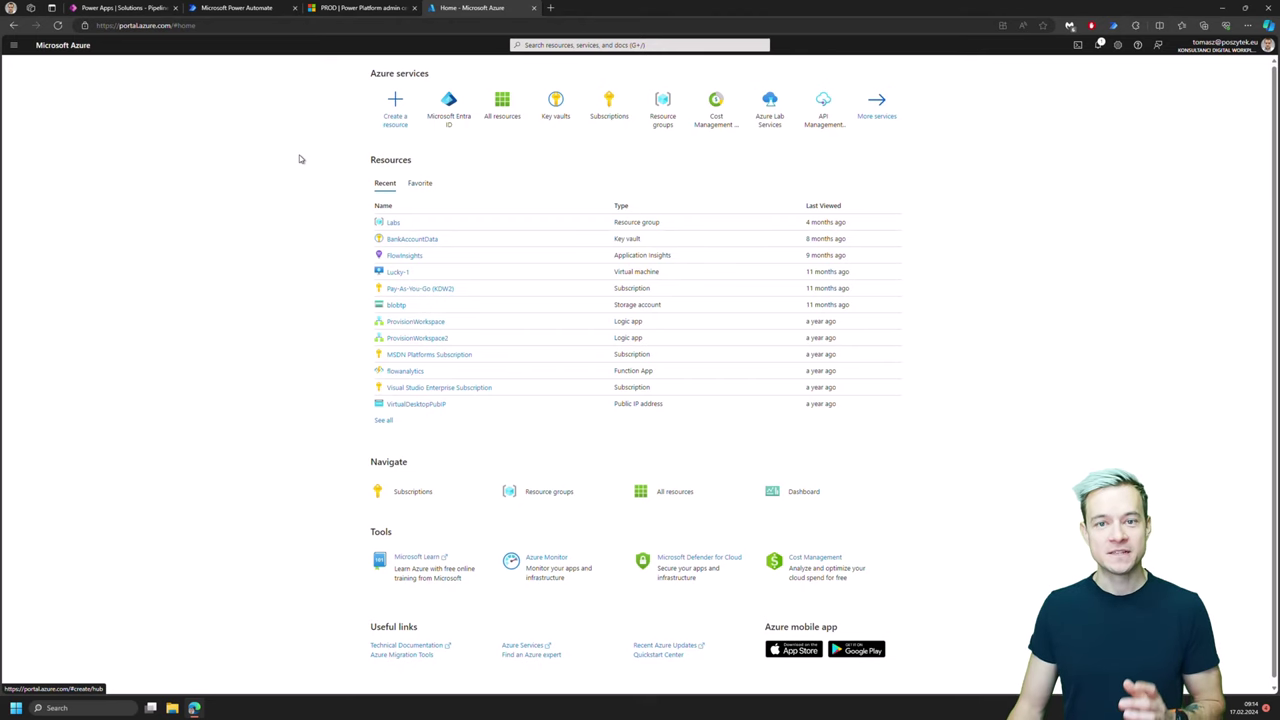
- Open the Microsoft Entra ID directory overview
{"action": "left_click", "coordinate": [446, 120]}
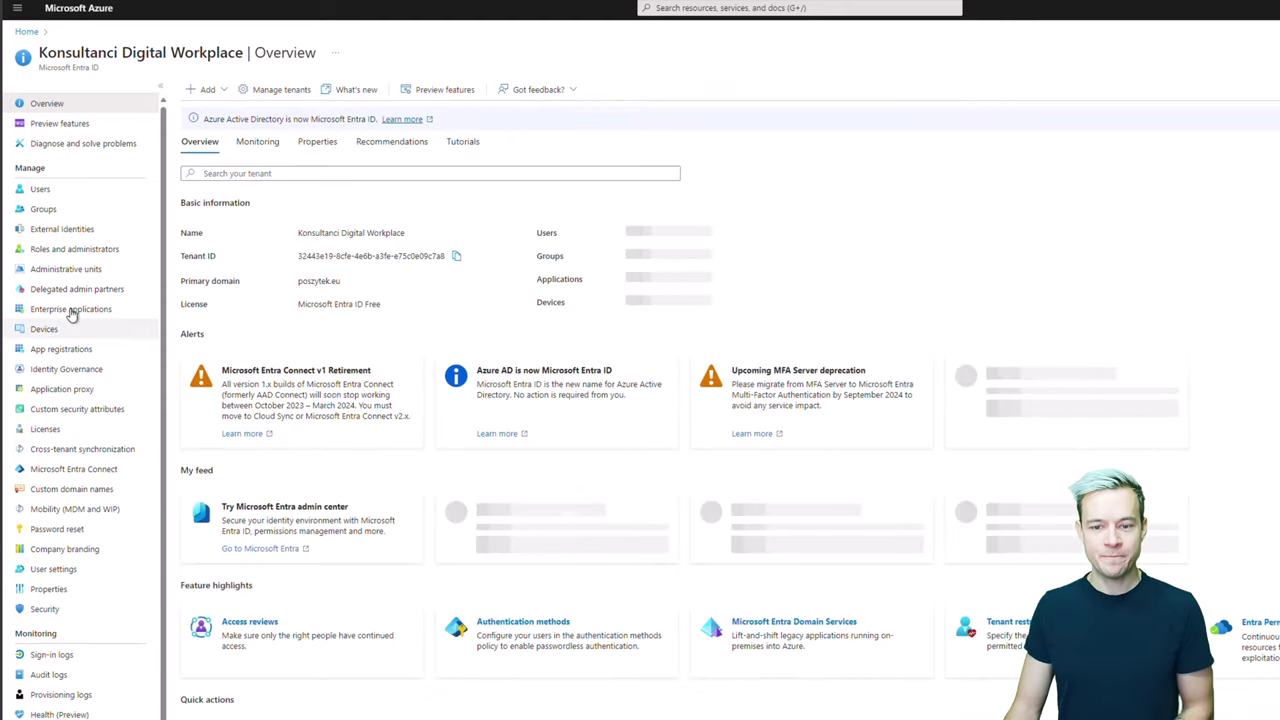
{"action": "left_click", "coordinate": [71, 310]}
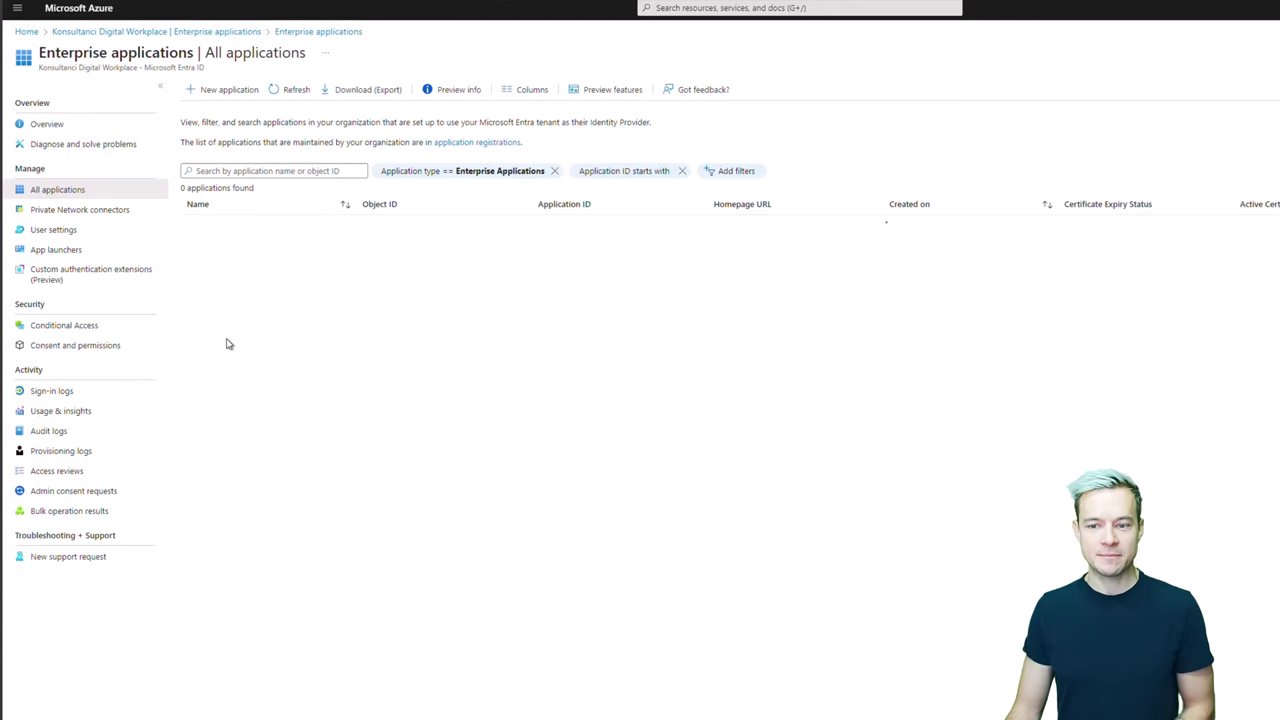
{"action": "left_click", "coordinate": [224, 91]}
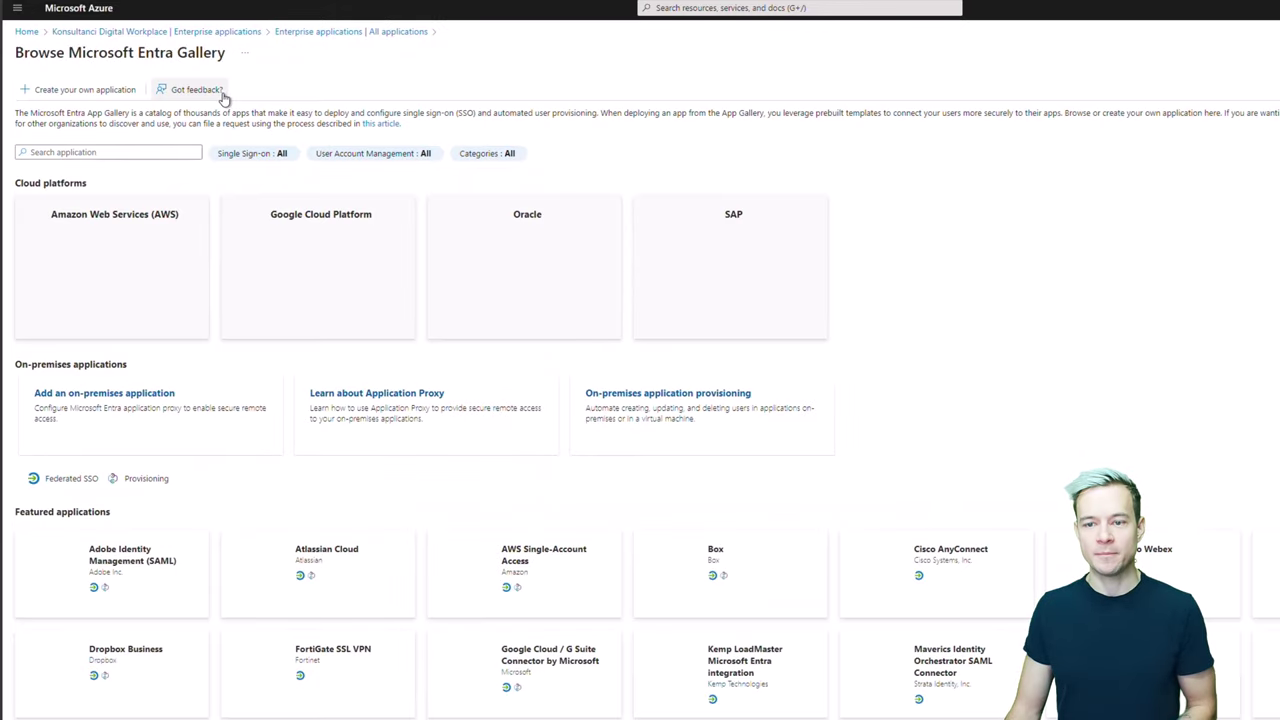
{"action": "left_click", "coordinate": [244, 33]}
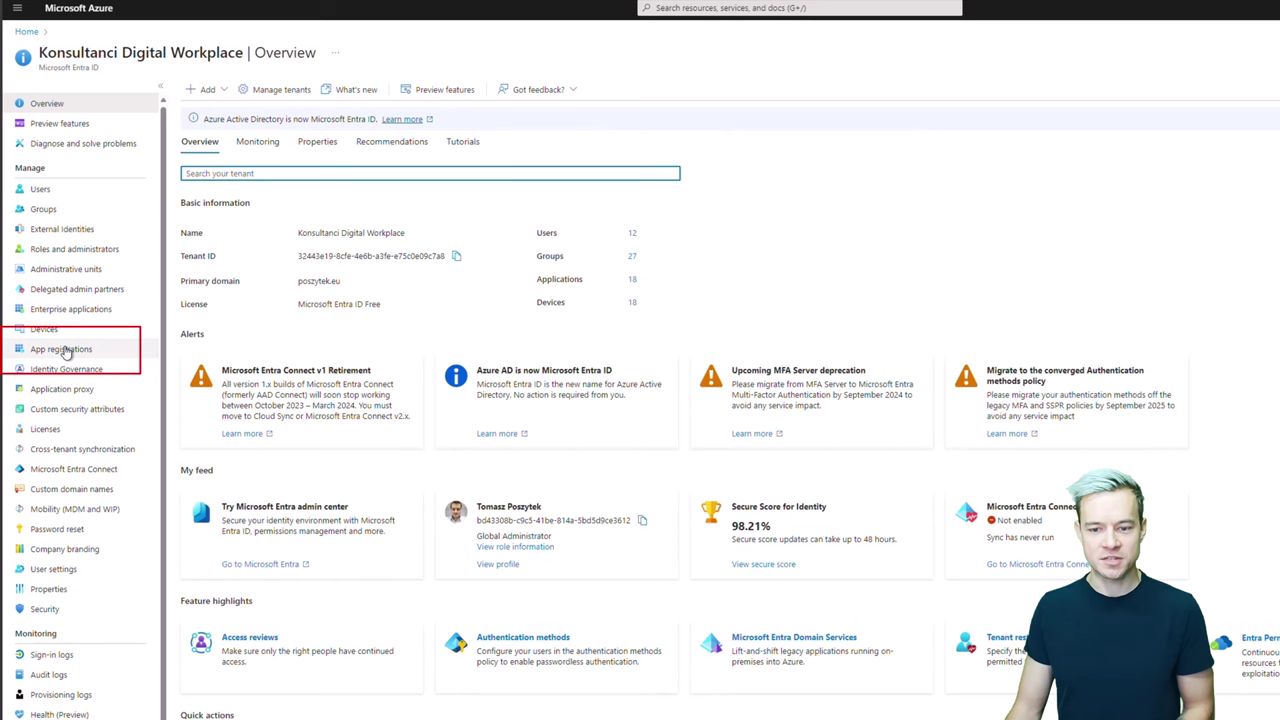
- Register a new single-tenant application named "Pipelines Deployment Account" in the directory's app registrations
{"action": "left_click", "coordinate": [63, 350]}
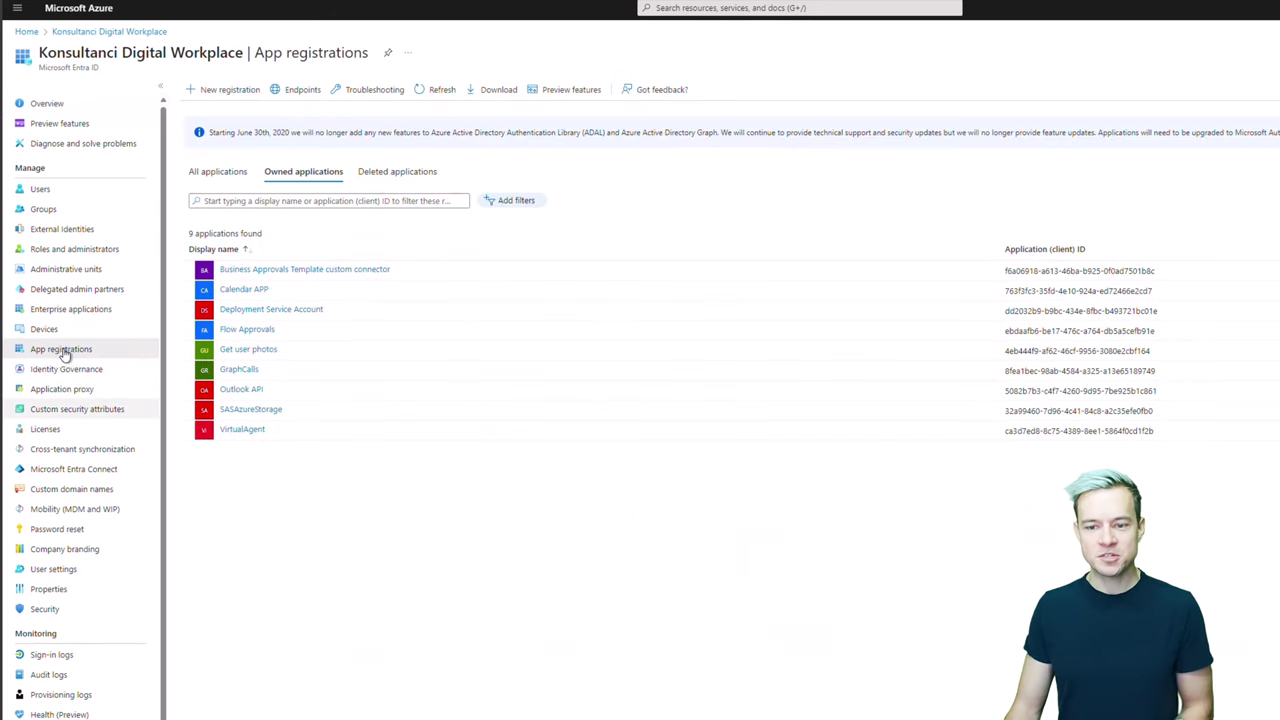
{"action": "left_click", "coordinate": [243, 93]}
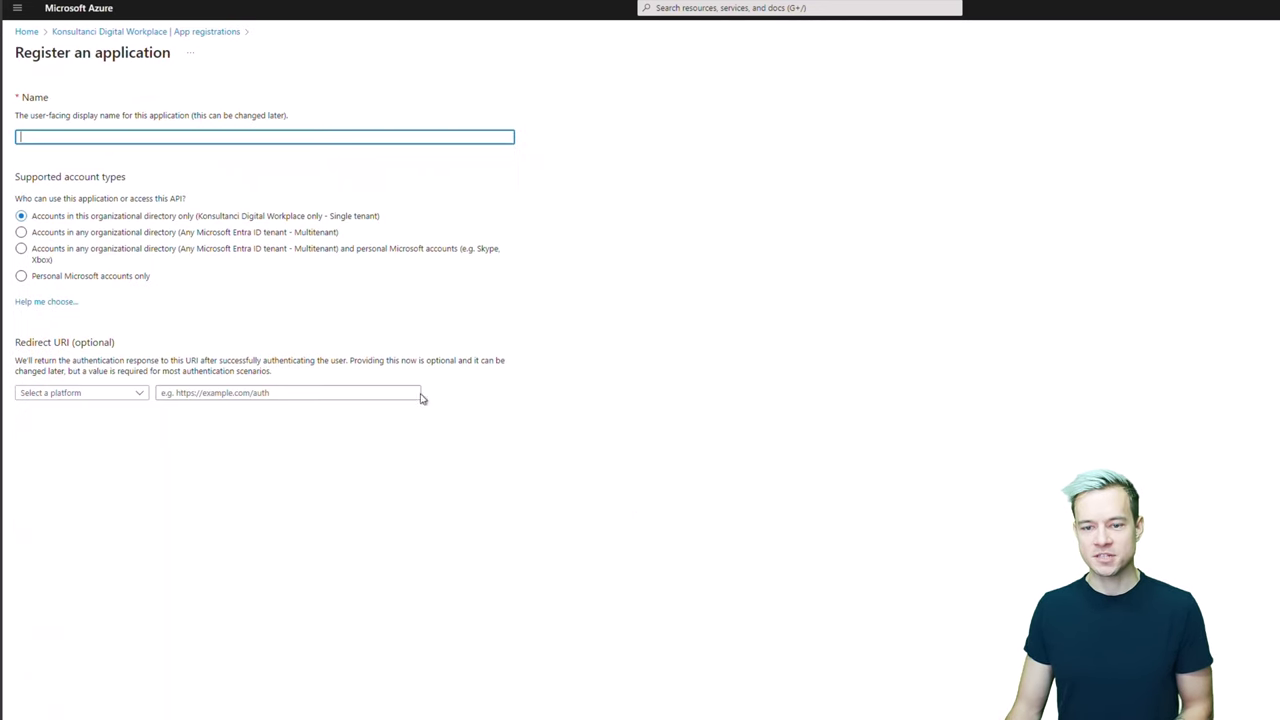
{"action": "left_click", "coordinate": [262, 250]}
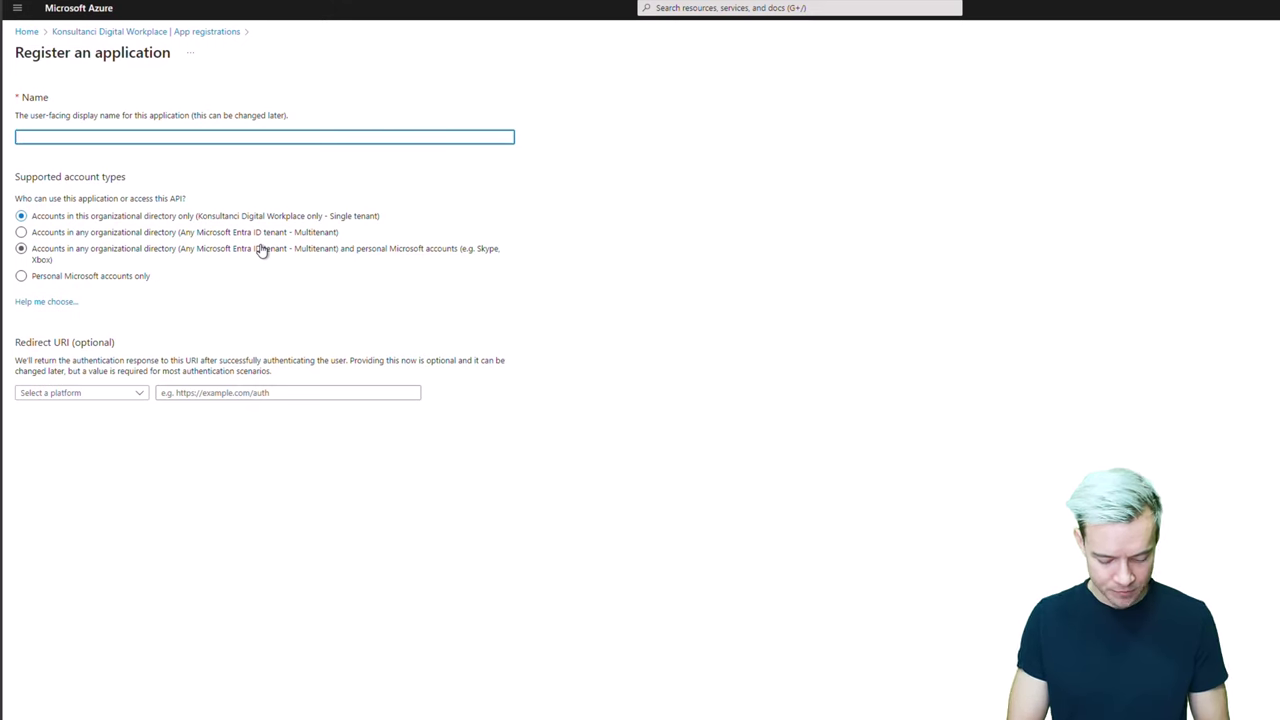
{"action": "type", "text": "Pipeline"}
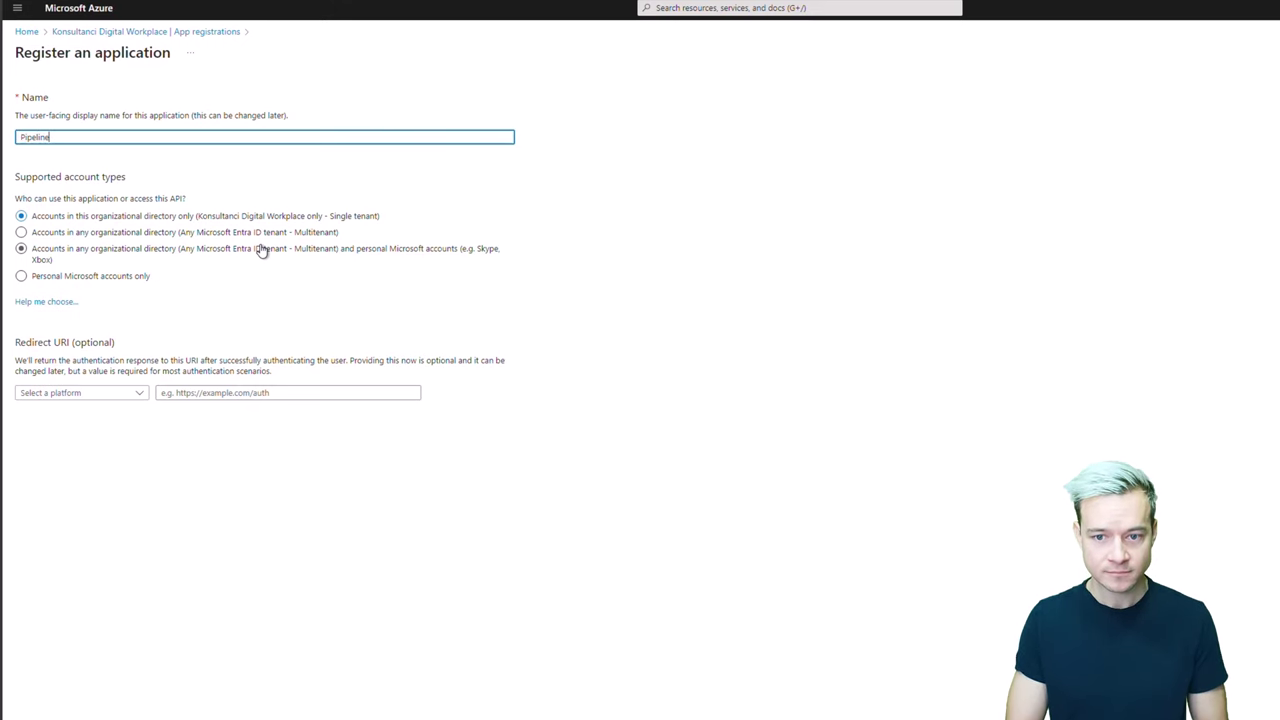
{"action": "type", "text": "s Deploy"}
{"action": "key", "text": "BackSpace"}
{"action": "key", "text": "BackSpace"}
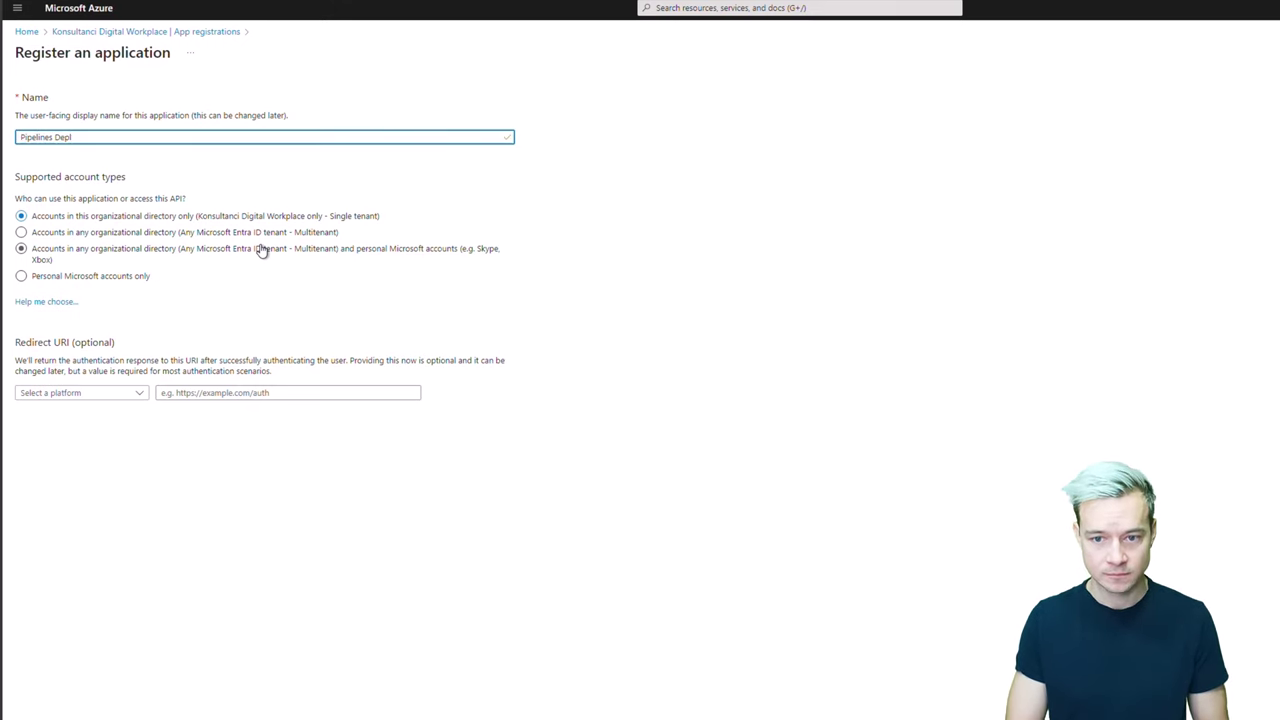
{"action": "type", "text": "oyment"}
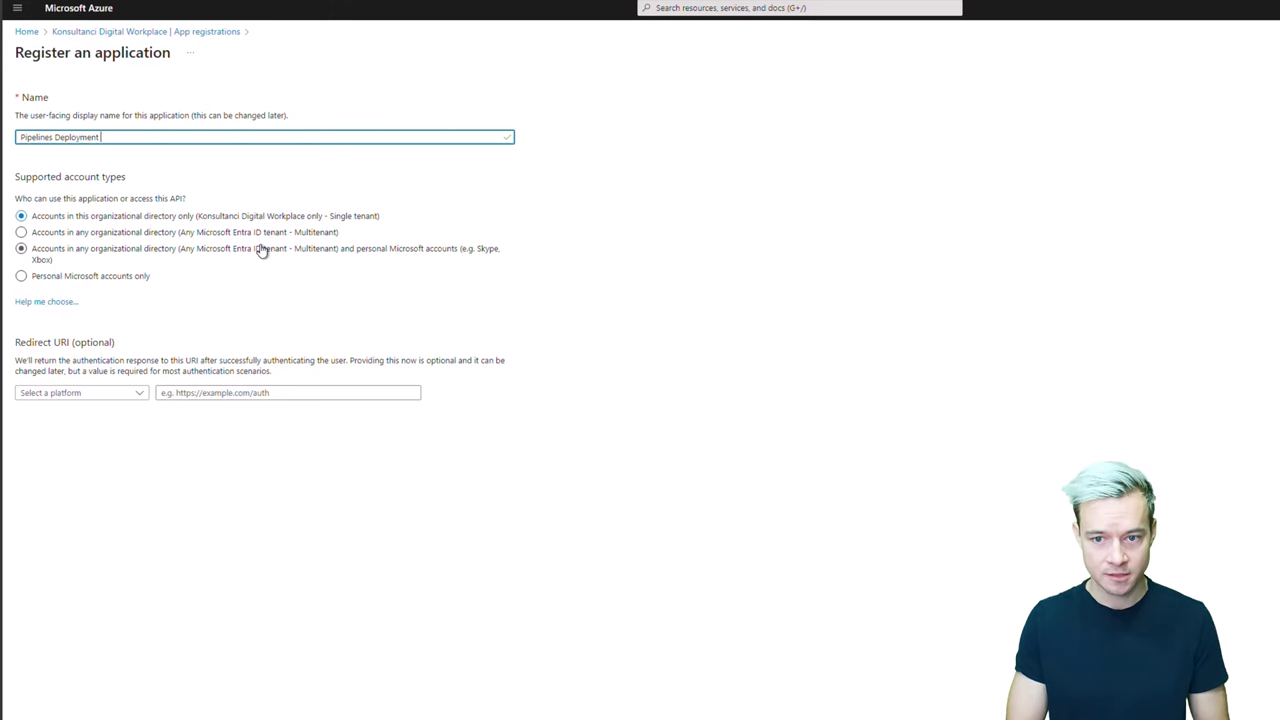
{"action": "type", "text": " Account"}
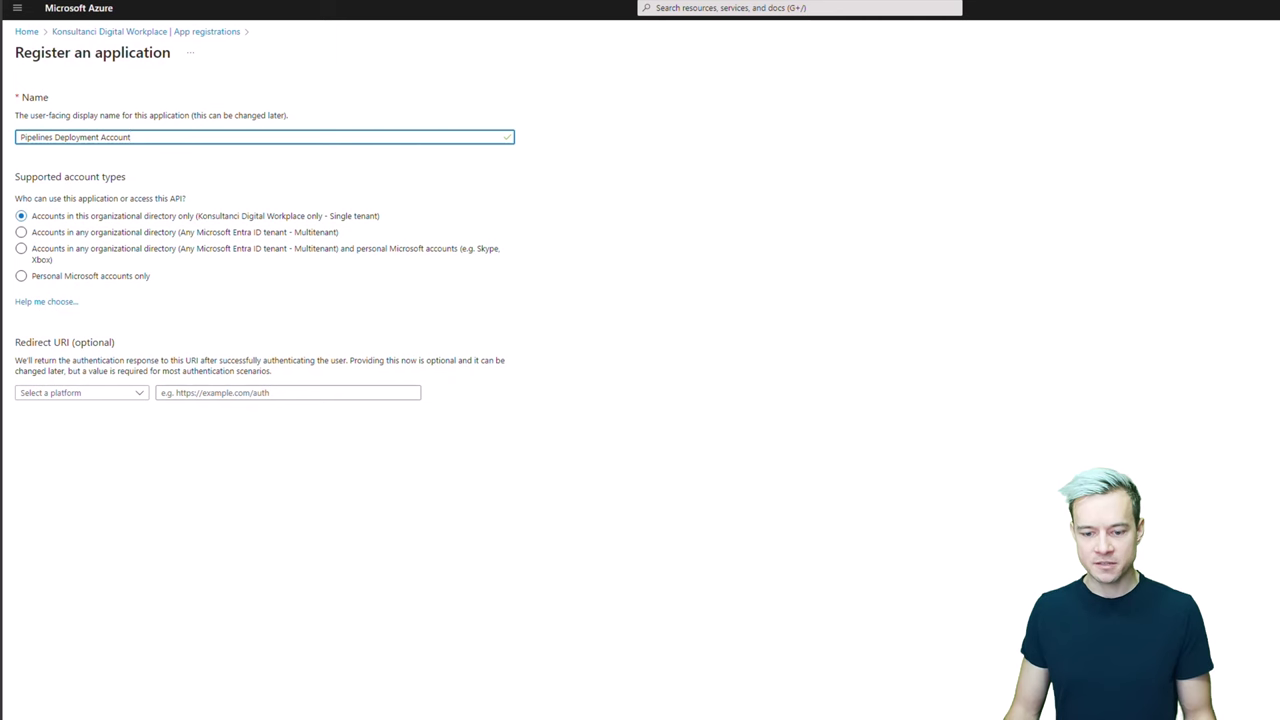
{"action": "left_click", "coordinate": [166, 686]}
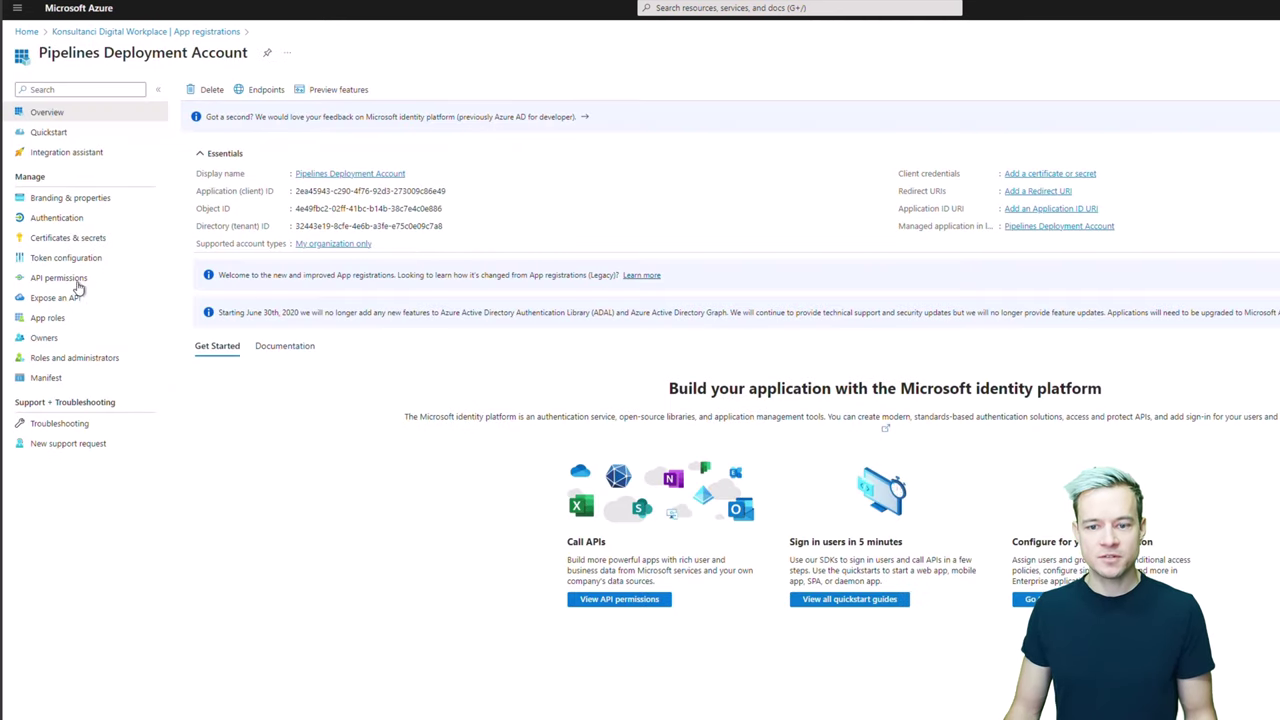
- Add the delegated Dynamics CRM permission user_impersonation to the Pipelines Deployment Account app's API permissions
{"action": "left_click", "coordinate": [57, 277]}
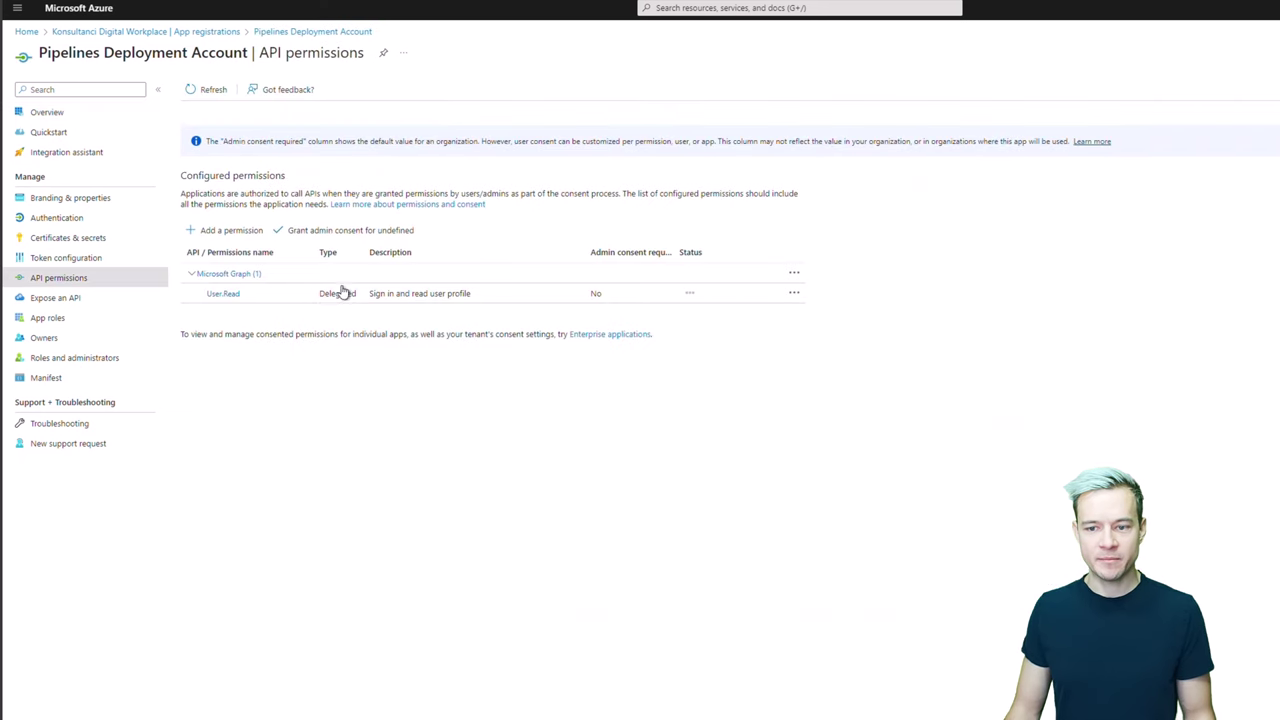
{"action": "left_click", "coordinate": [240, 231]}
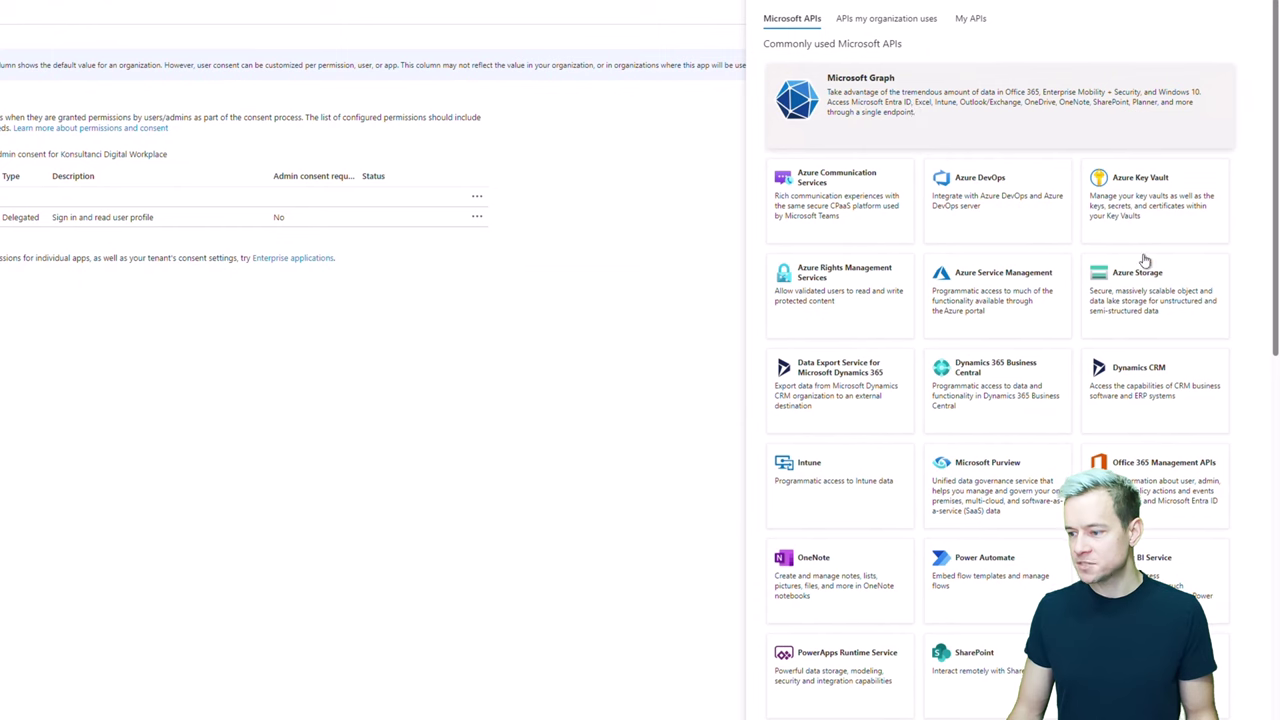
{"action": "left_click", "coordinate": [1166, 396]}
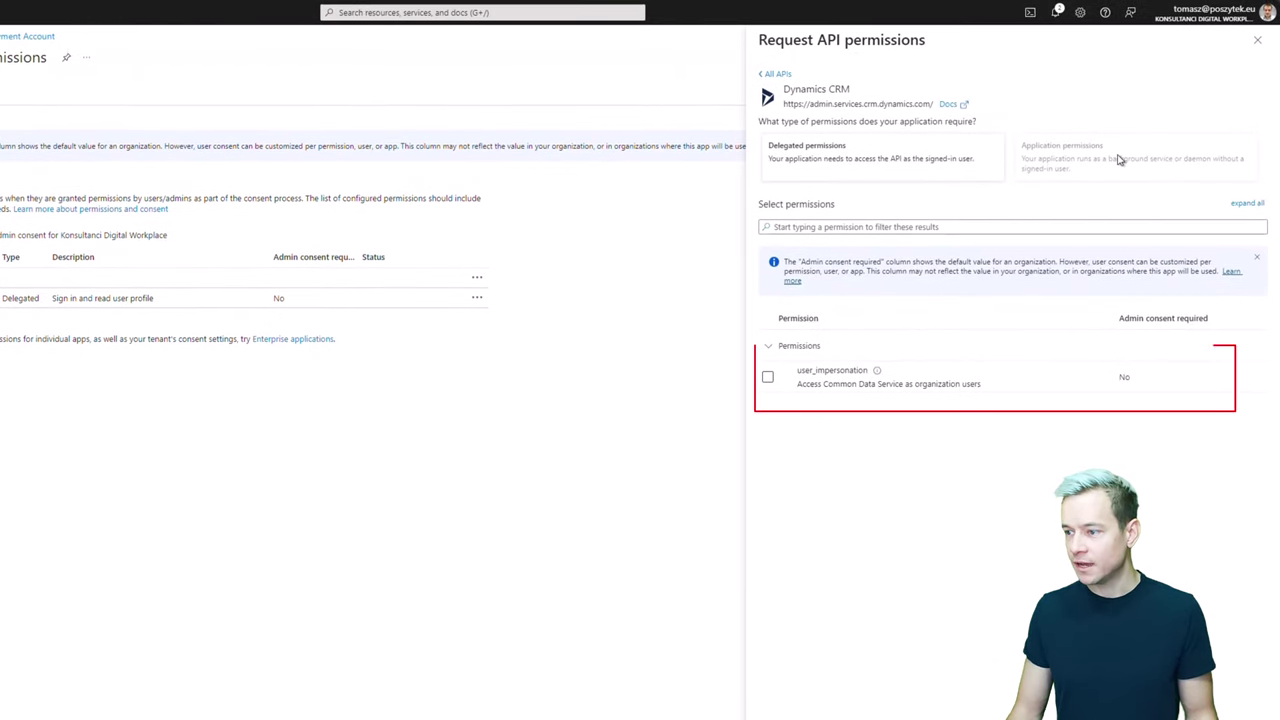
{"action": "left_click", "coordinate": [768, 382]}
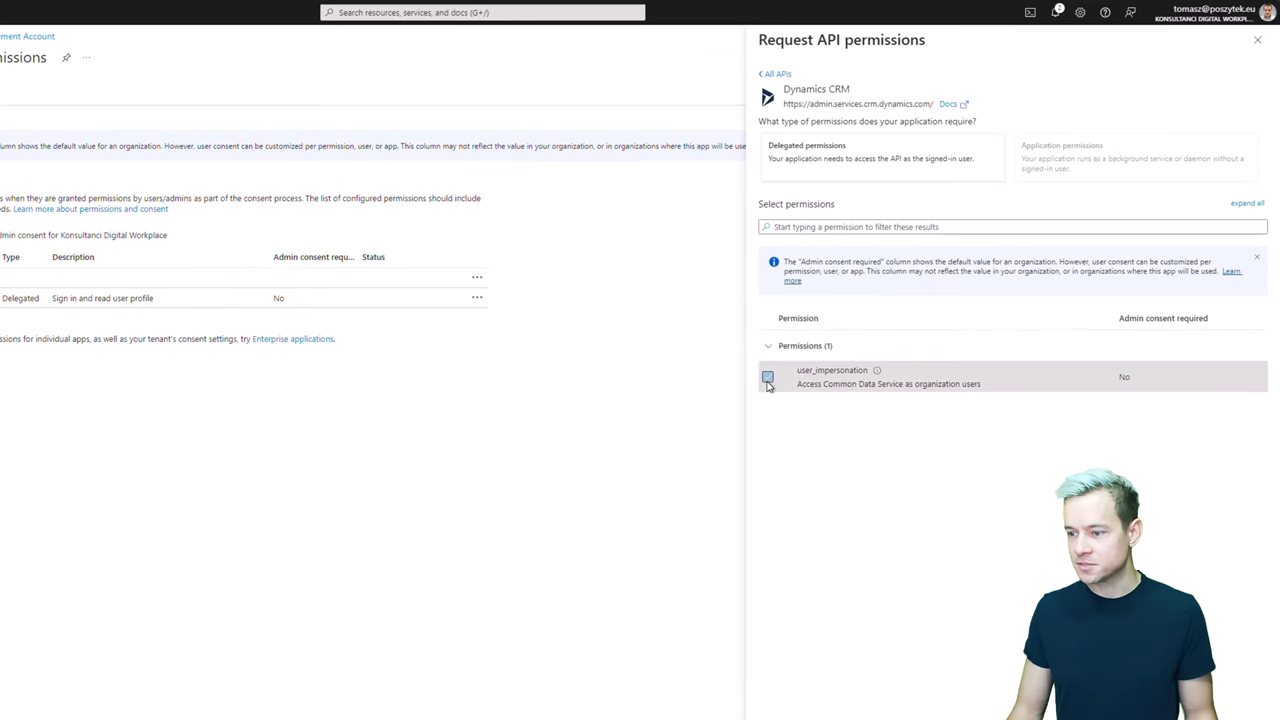
{"action": "left_click", "coordinate": [768, 379]}
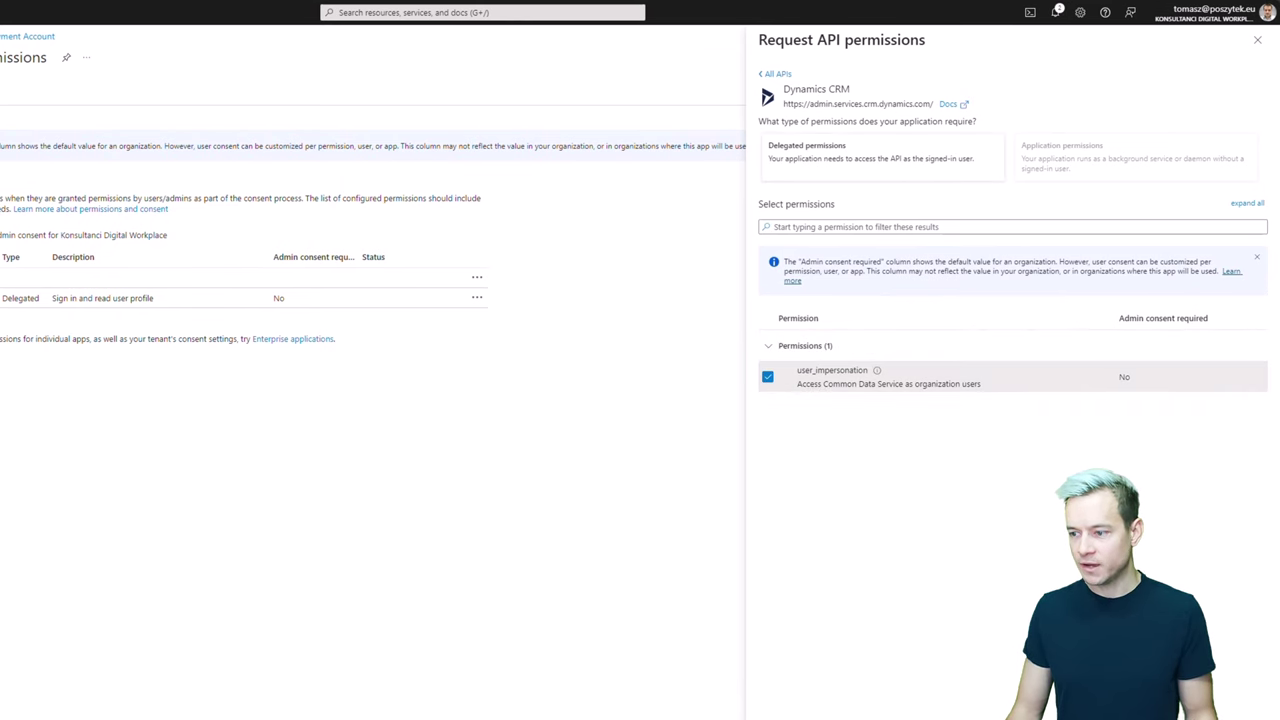
{"action": "left_click", "coordinate": [800, 705]}
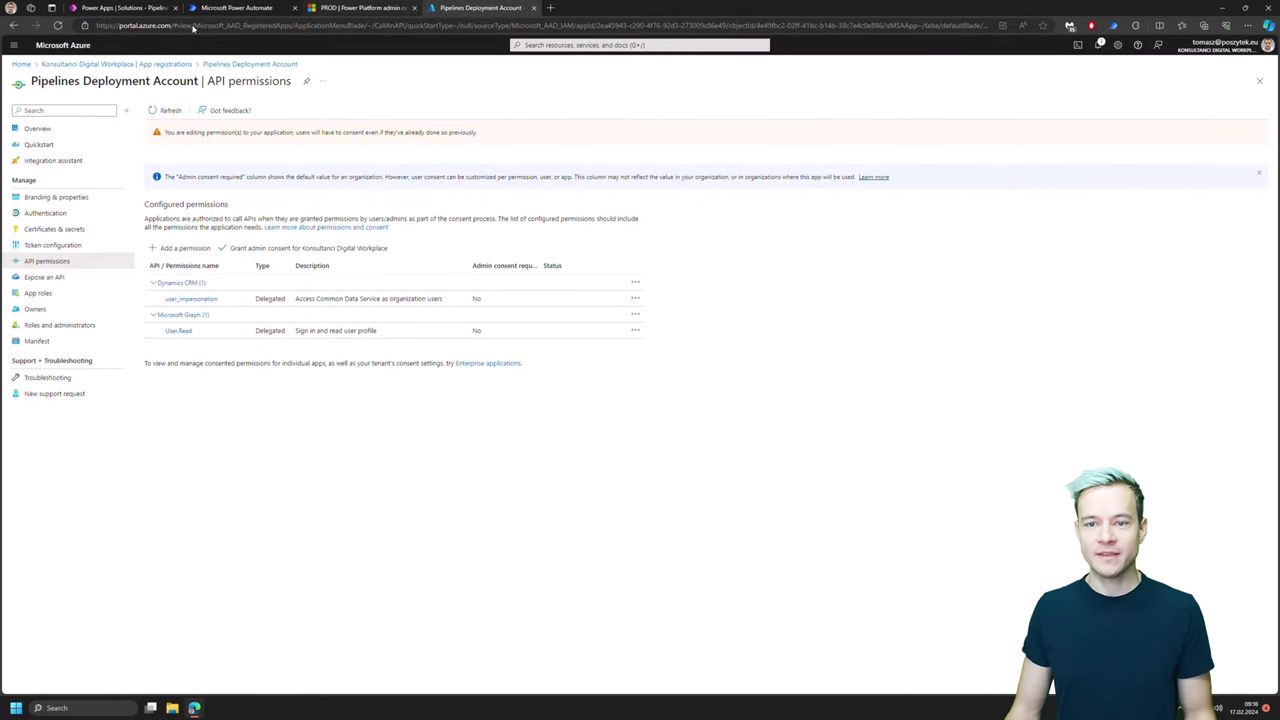
- Switch to the Power Platform admin center and open the application users (S2S apps) of the Pipelines Host environment
{"action": "left_click", "coordinate": [334, 8]}
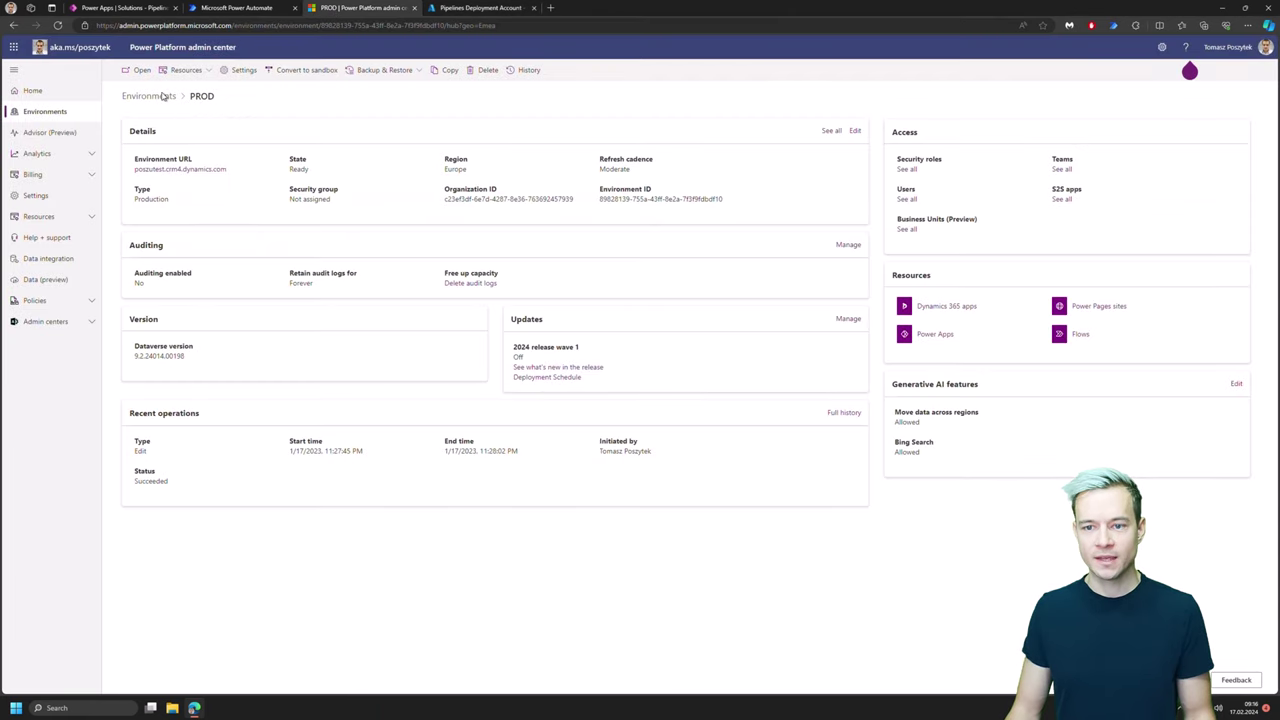
{"action": "left_click", "coordinate": [163, 96]}
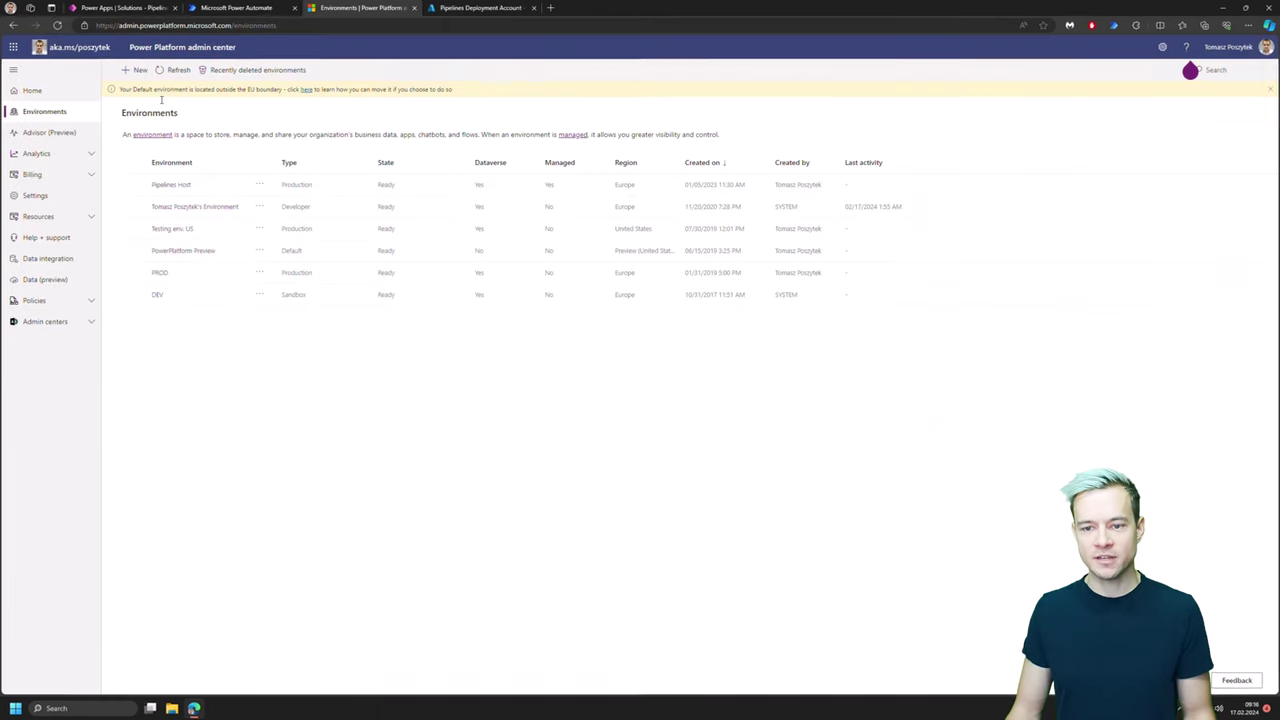
{"action": "left_click", "coordinate": [80, 194]}
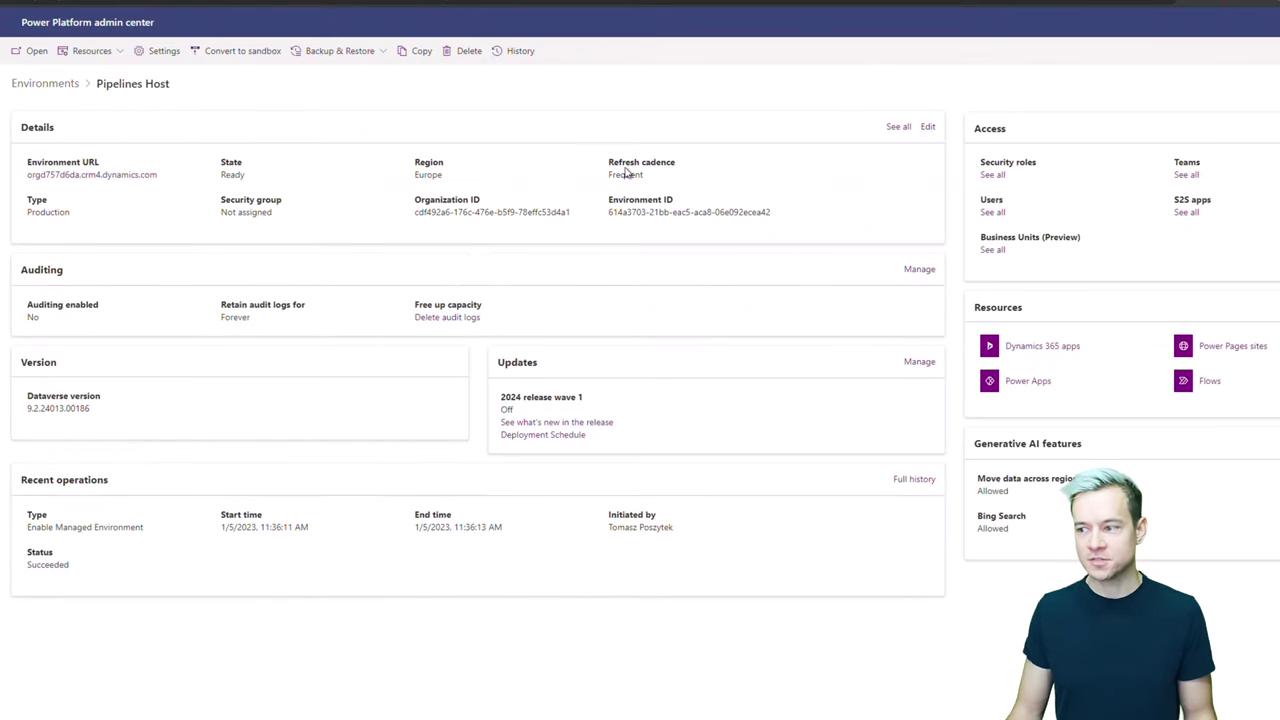
{"action": "left_click", "coordinate": [1190, 212]}
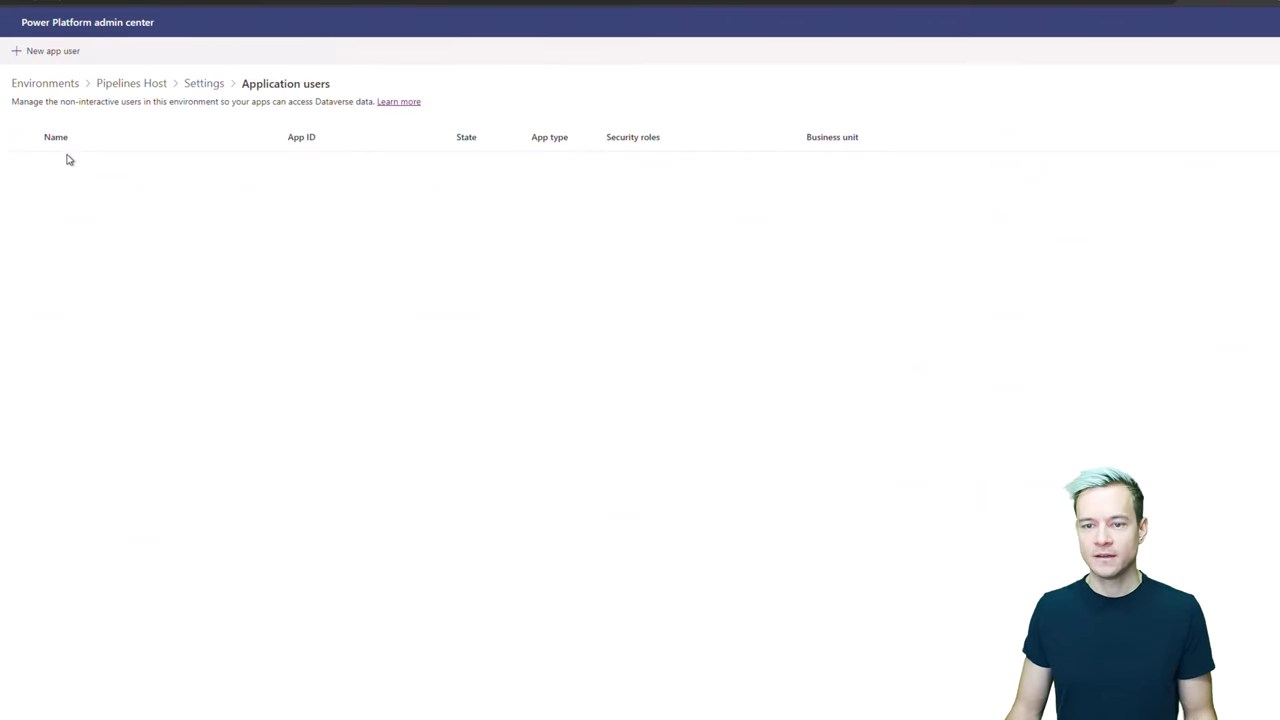
- Start a new app user in Pipelines Host with the Pipelines Deployment Account app and business unit orgd757d6da
{"action": "left_click", "coordinate": [31, 58]}
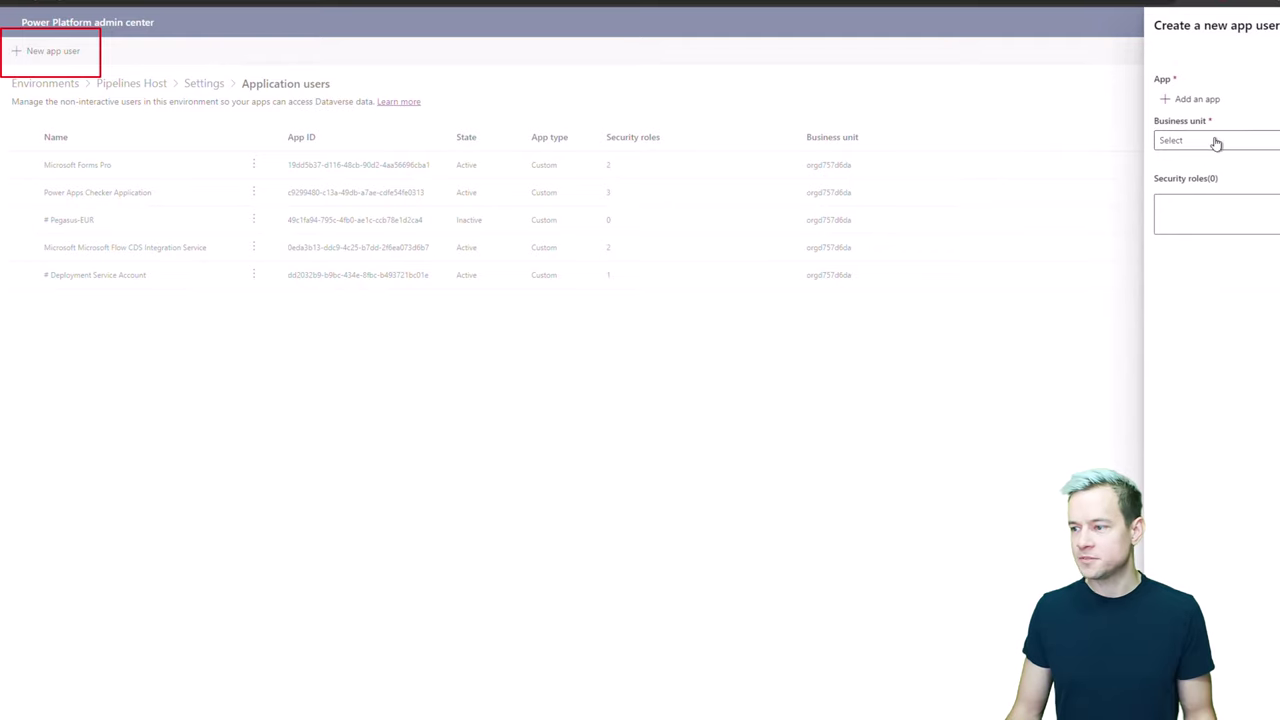
{"action": "left_click", "coordinate": [1044, 102]}
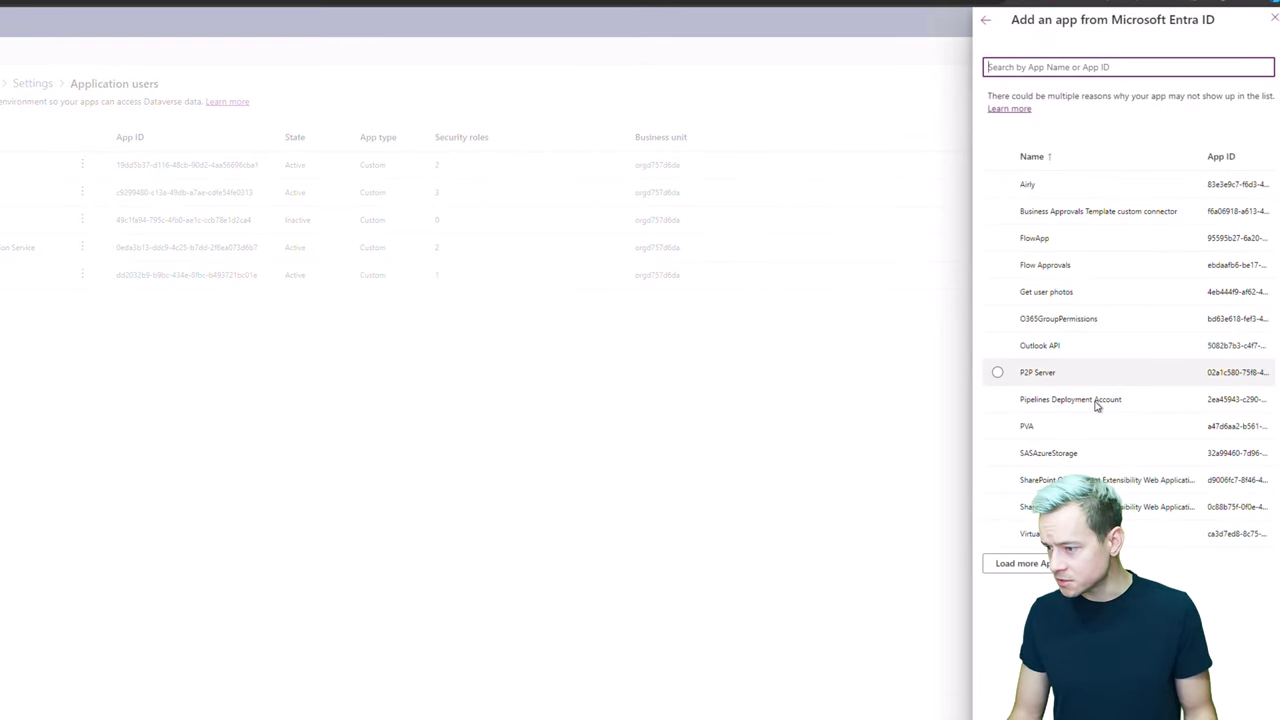
{"action": "left_click", "coordinate": [1134, 404]}
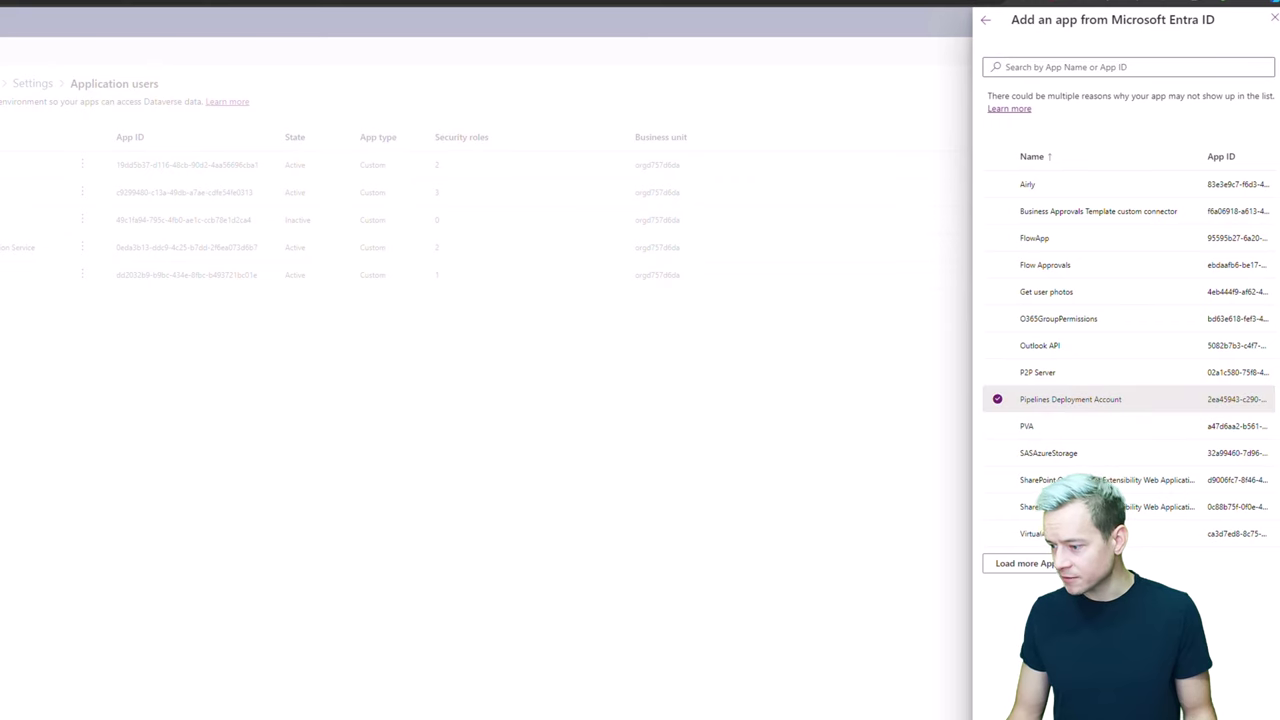
{"action": "left_click", "coordinate": [1015, 700]}
{"action": "left_click", "coordinate": [1128, 148]}
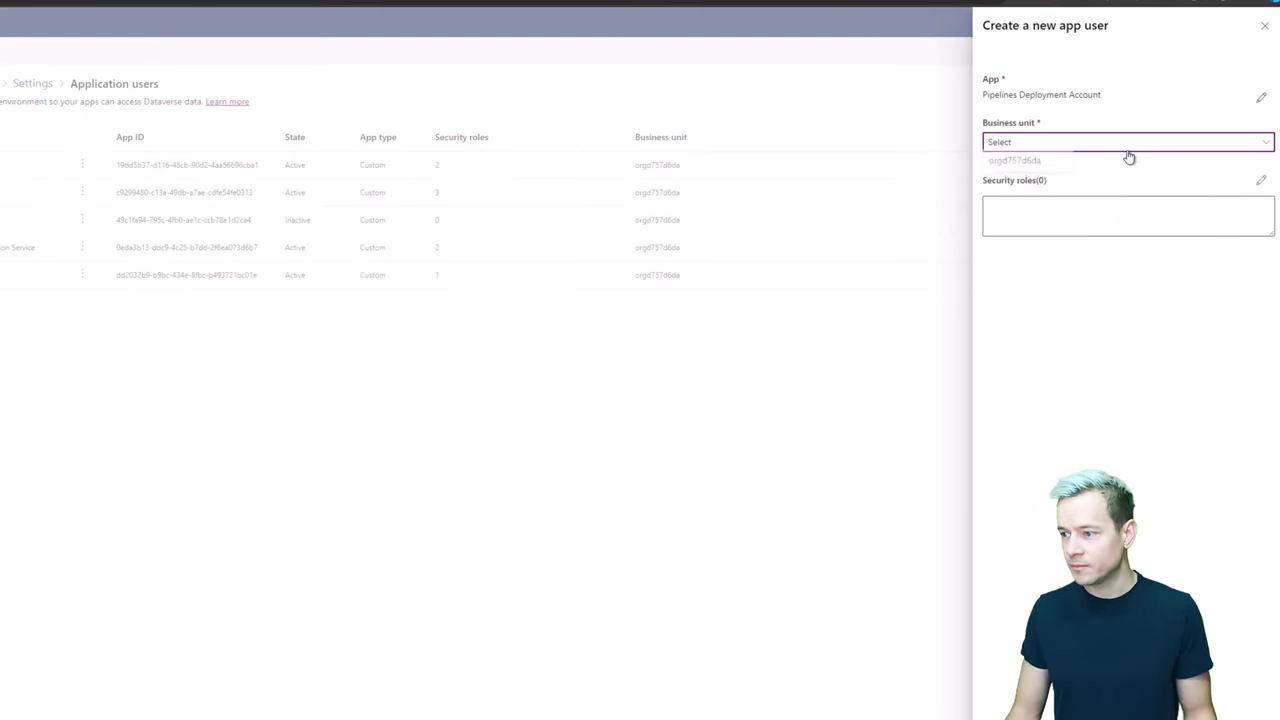
{"action": "left_click", "coordinate": [1033, 164]}
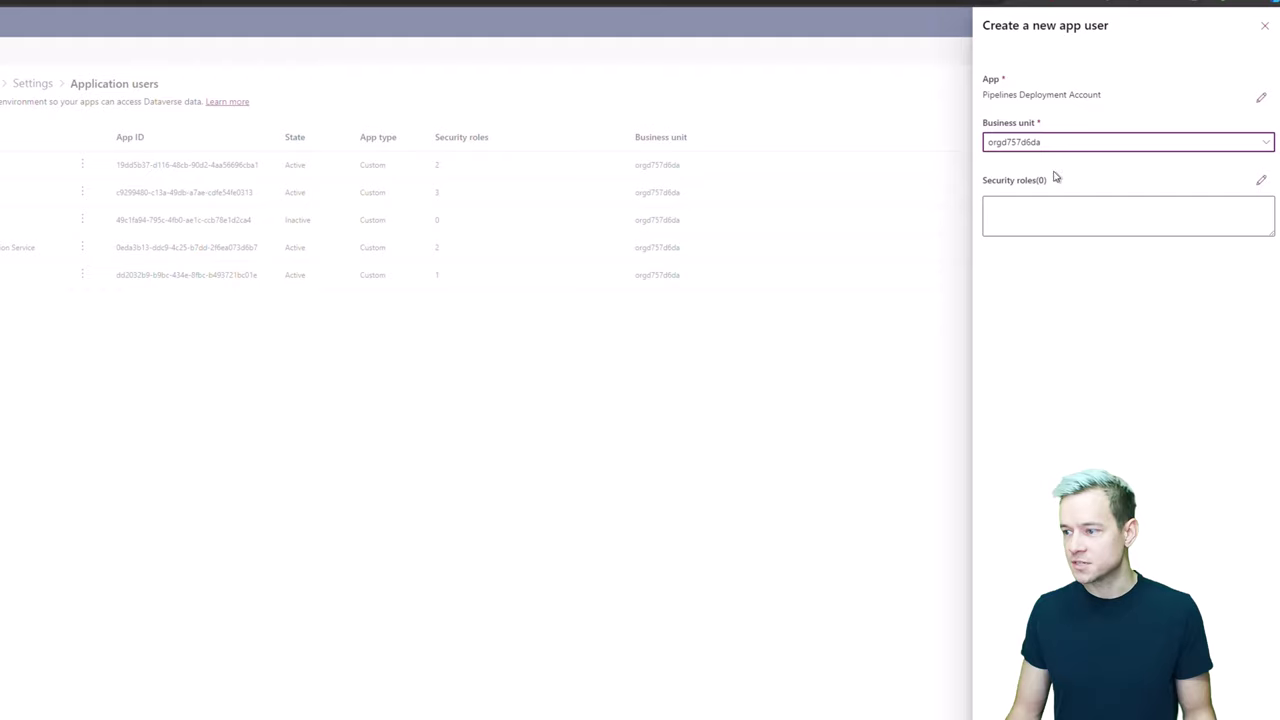
- Assign the Deployment Pipeline Administrator security role to the new app user and create it
{"action": "left_click", "coordinate": [1261, 181]}
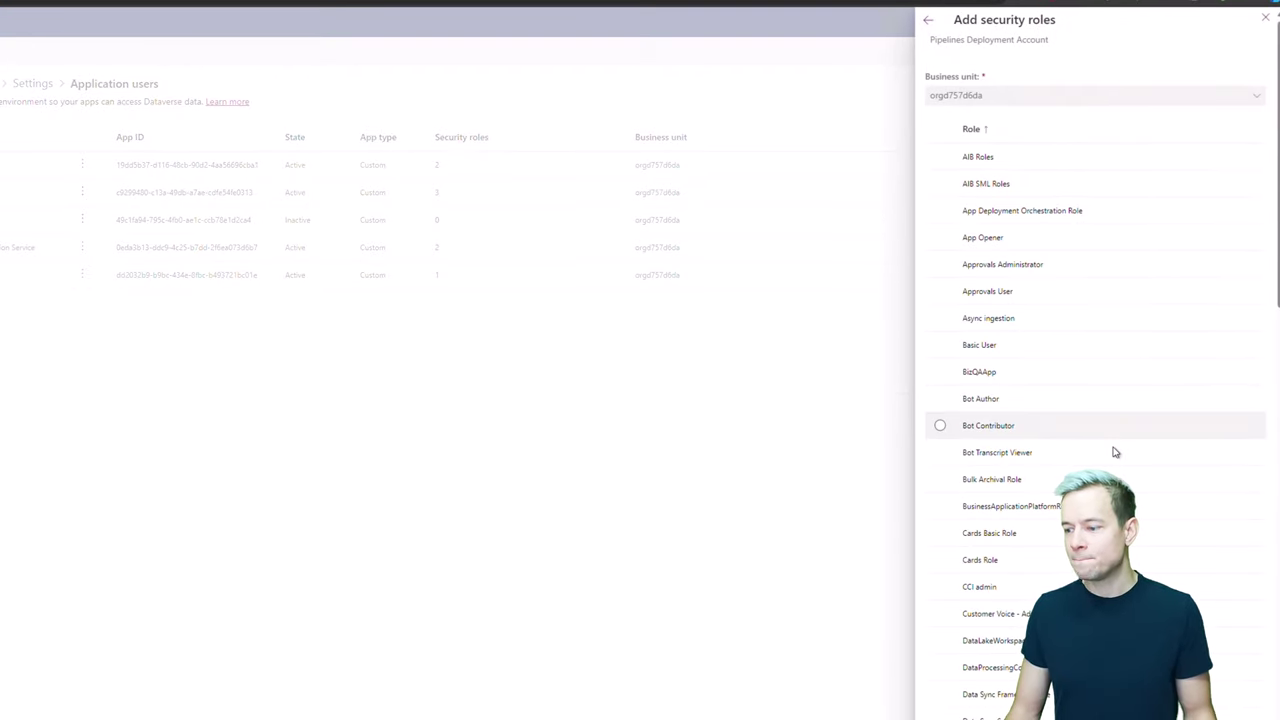
{"action": "scroll", "coordinate": [1114, 449], "scroll_direction": "down", "scroll_amount": 1}
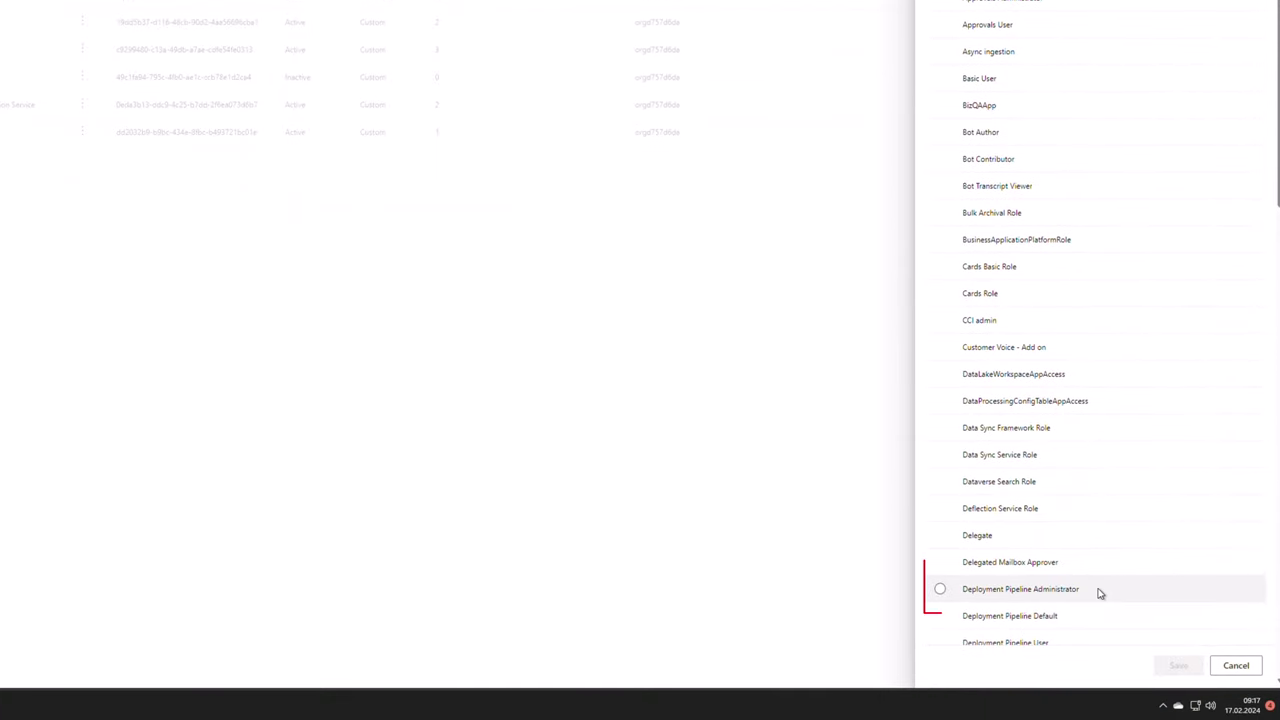
{"action": "left_click", "coordinate": [1099, 593]}
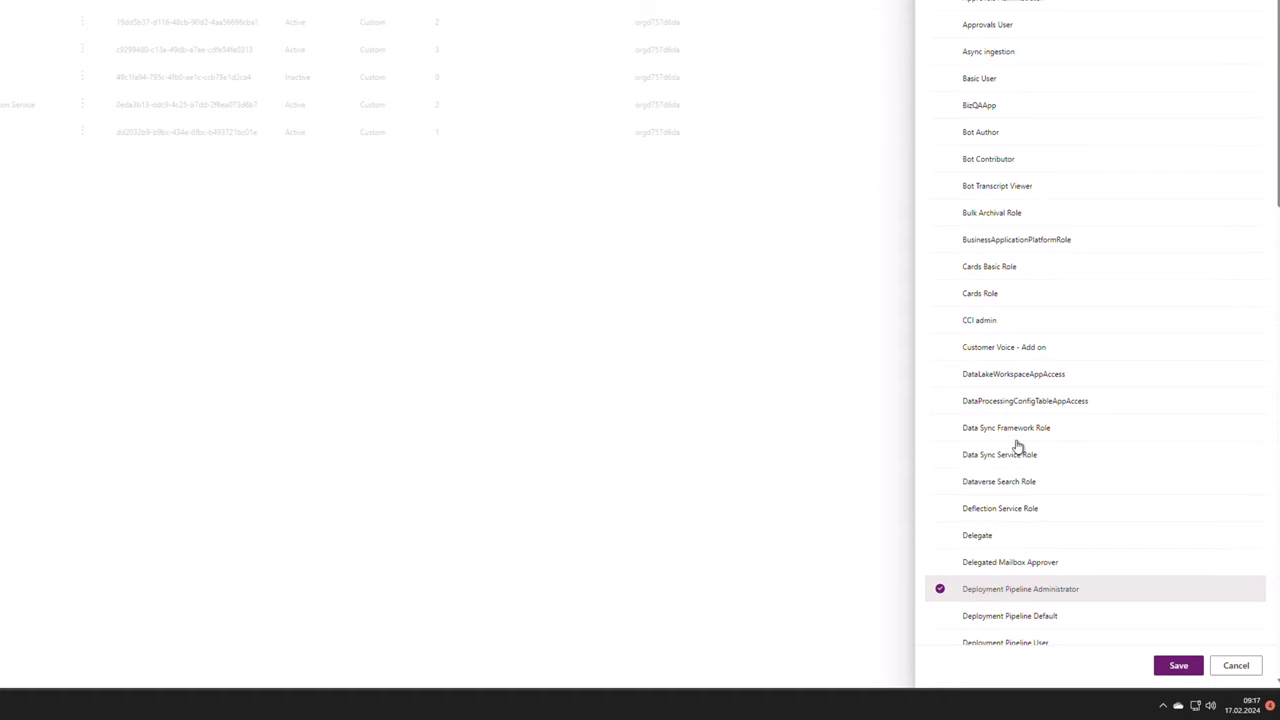
{"action": "left_click", "coordinate": [1178, 665]}
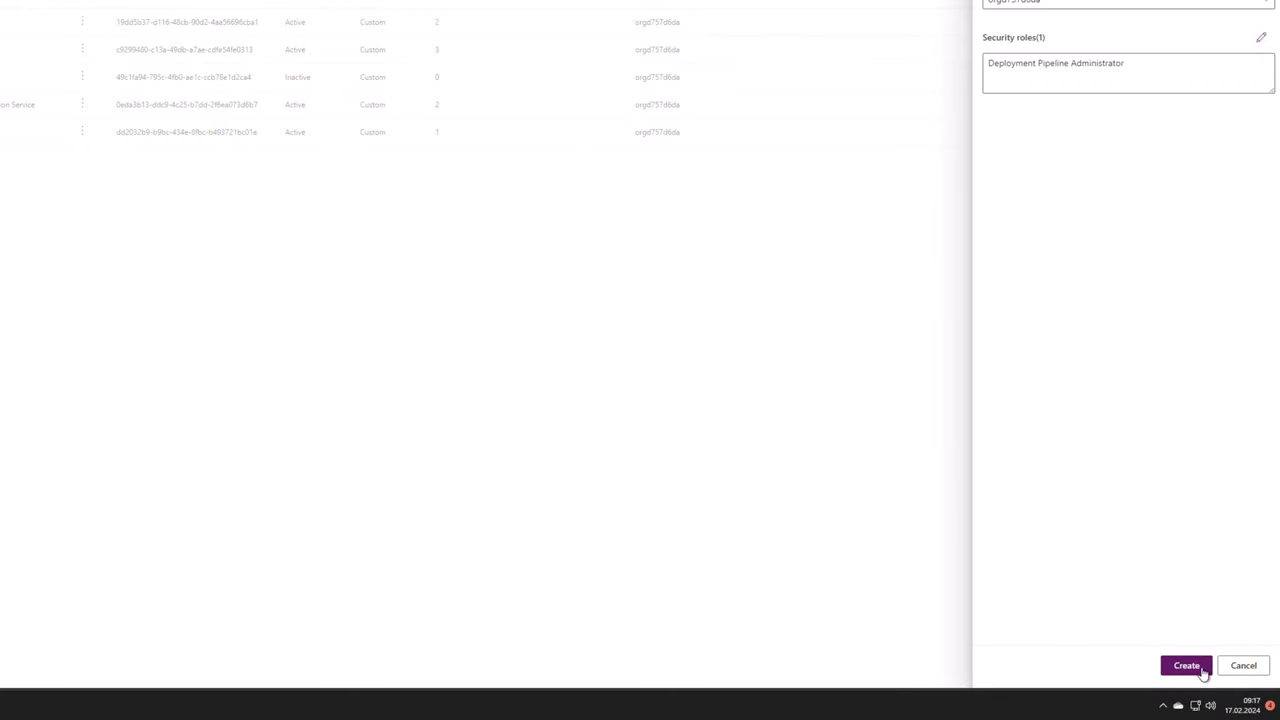
{"action": "left_click", "coordinate": [1197, 671]}
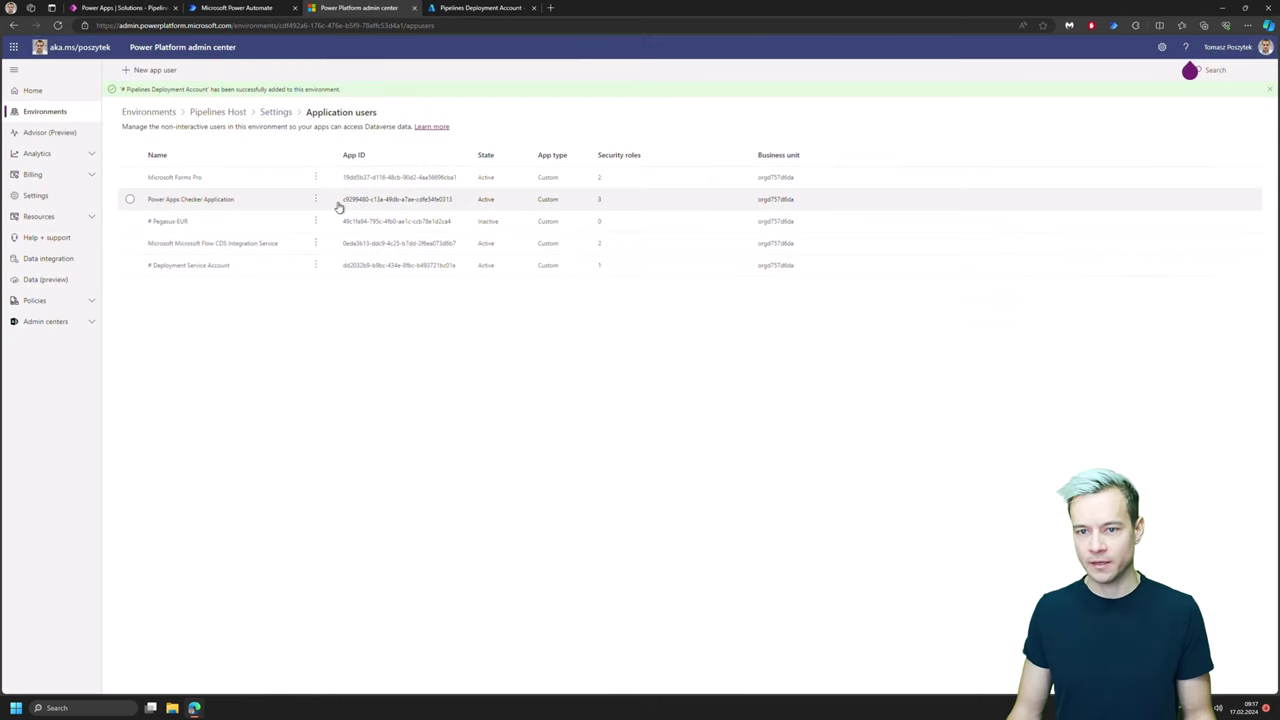
- Open the application users (S2S apps) of the PROD environment
{"action": "left_click", "coordinate": [142, 113]}
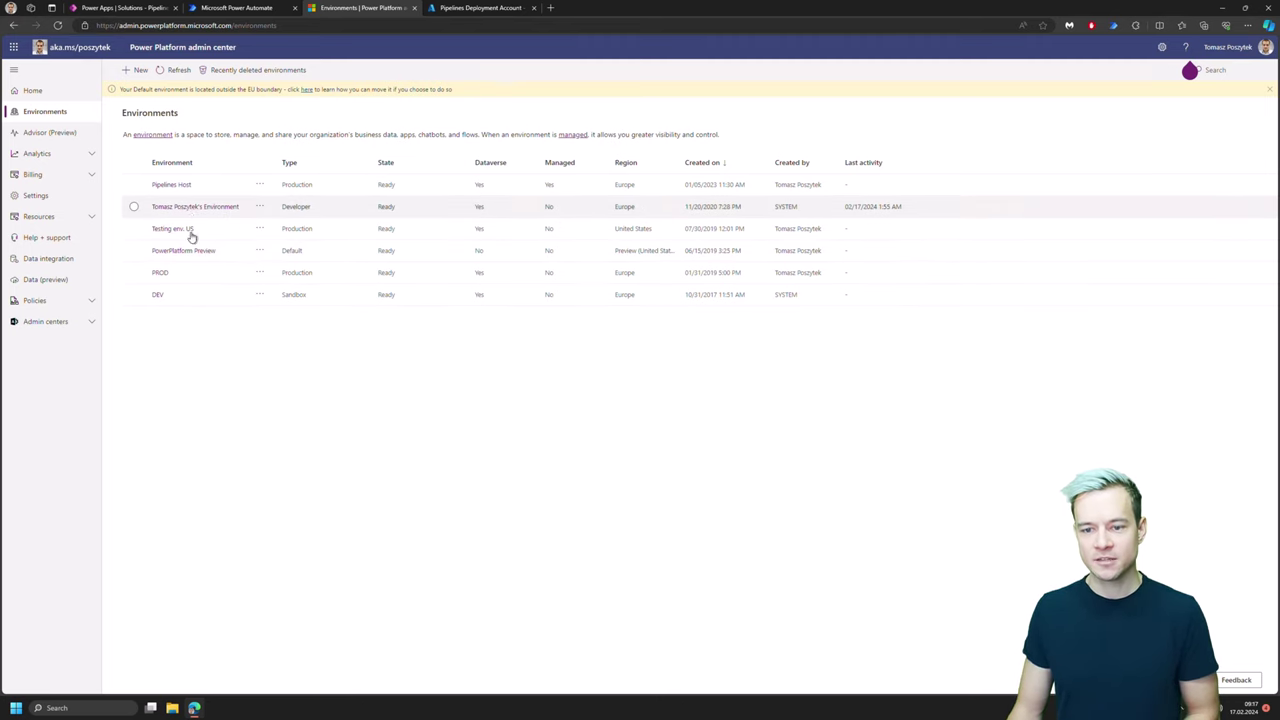
{"action": "left_click", "coordinate": [158, 274]}
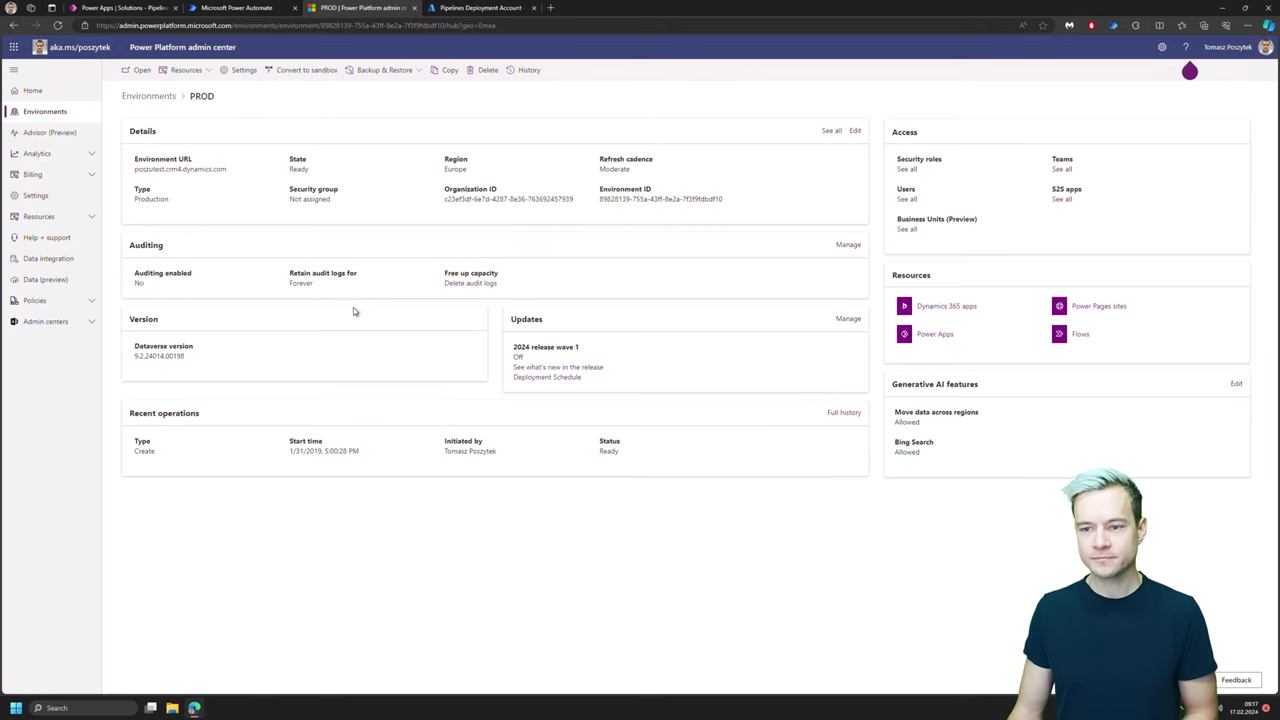
{"action": "left_click", "coordinate": [1064, 200]}
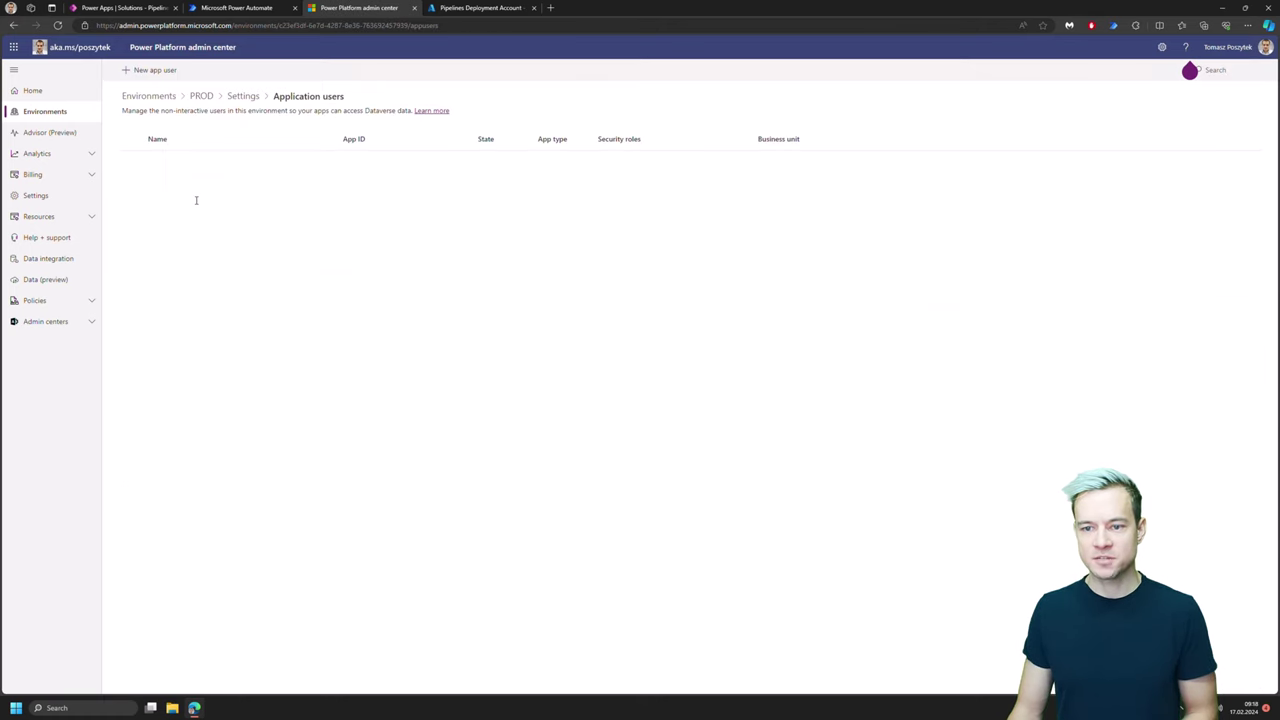
- Start a new app user in PROD with the Pipelines Deployment Account app and business unit org015c7f5c
{"action": "left_click", "coordinate": [148, 72]}
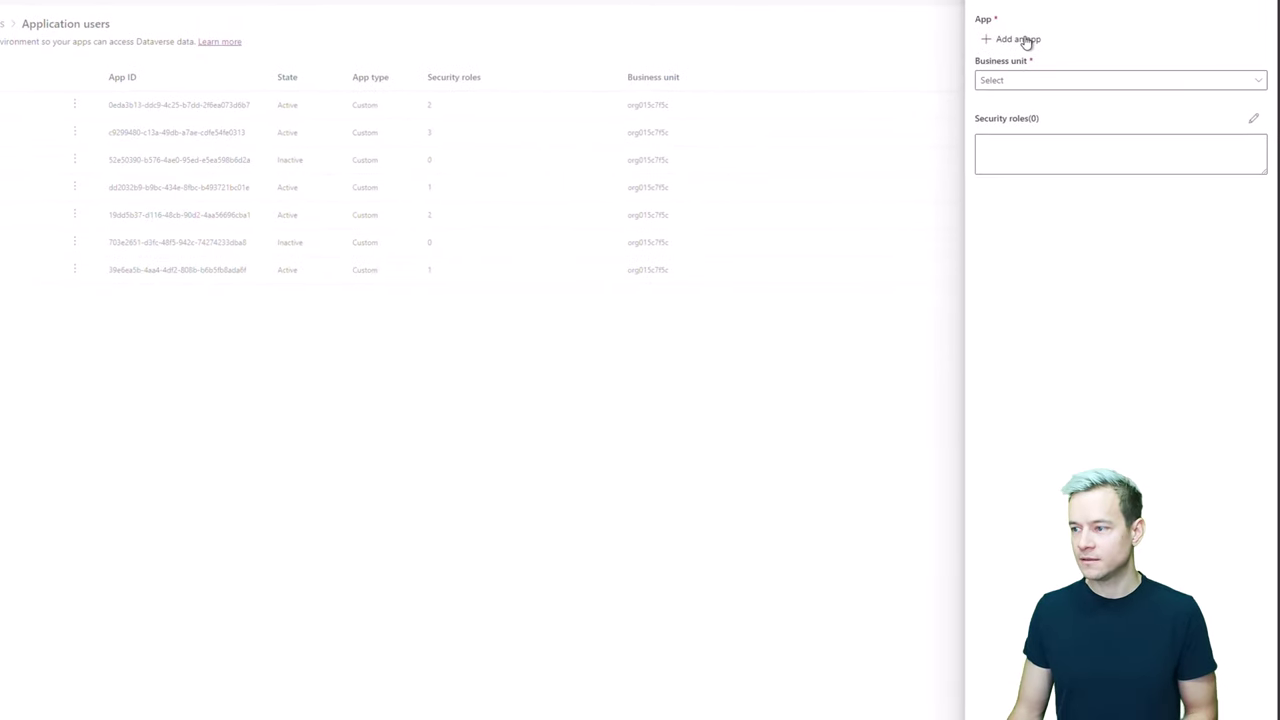
{"action": "left_click", "coordinate": [1040, 74]}
{"action": "left_click", "coordinate": [1072, 341]}
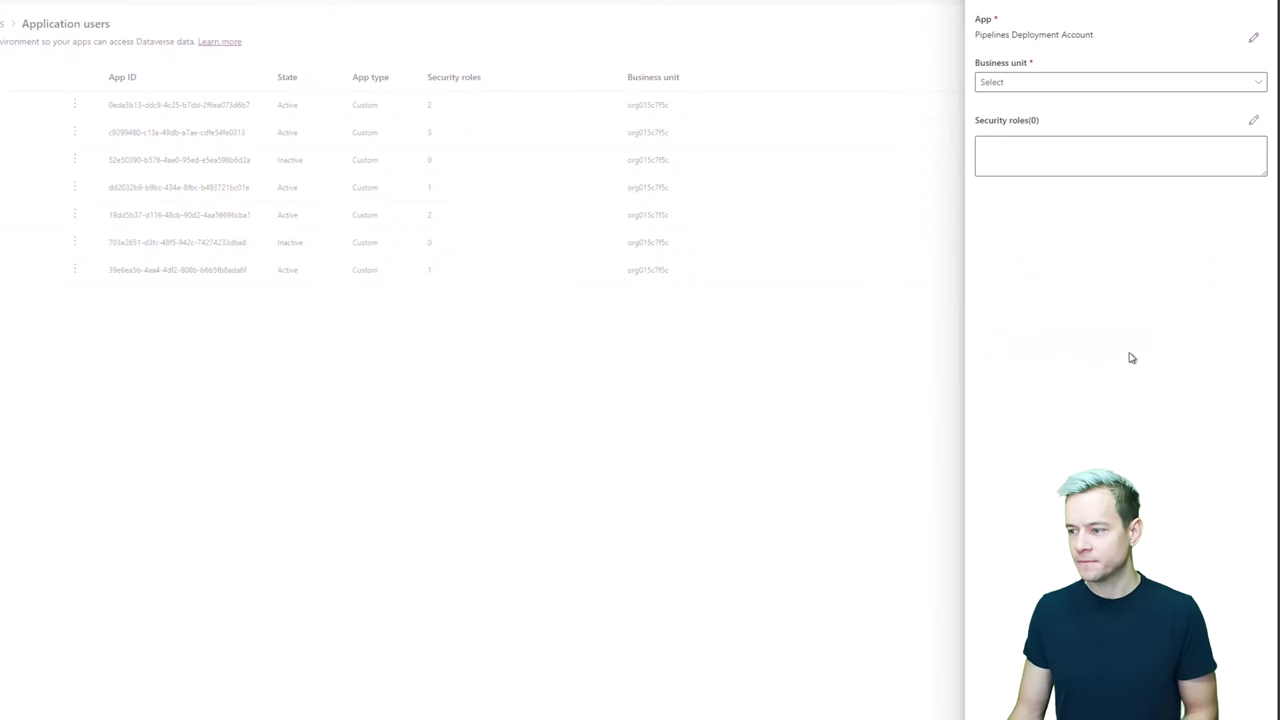
{"action": "left_click", "coordinate": [1063, 86]}
{"action": "left_click", "coordinate": [1018, 108]}
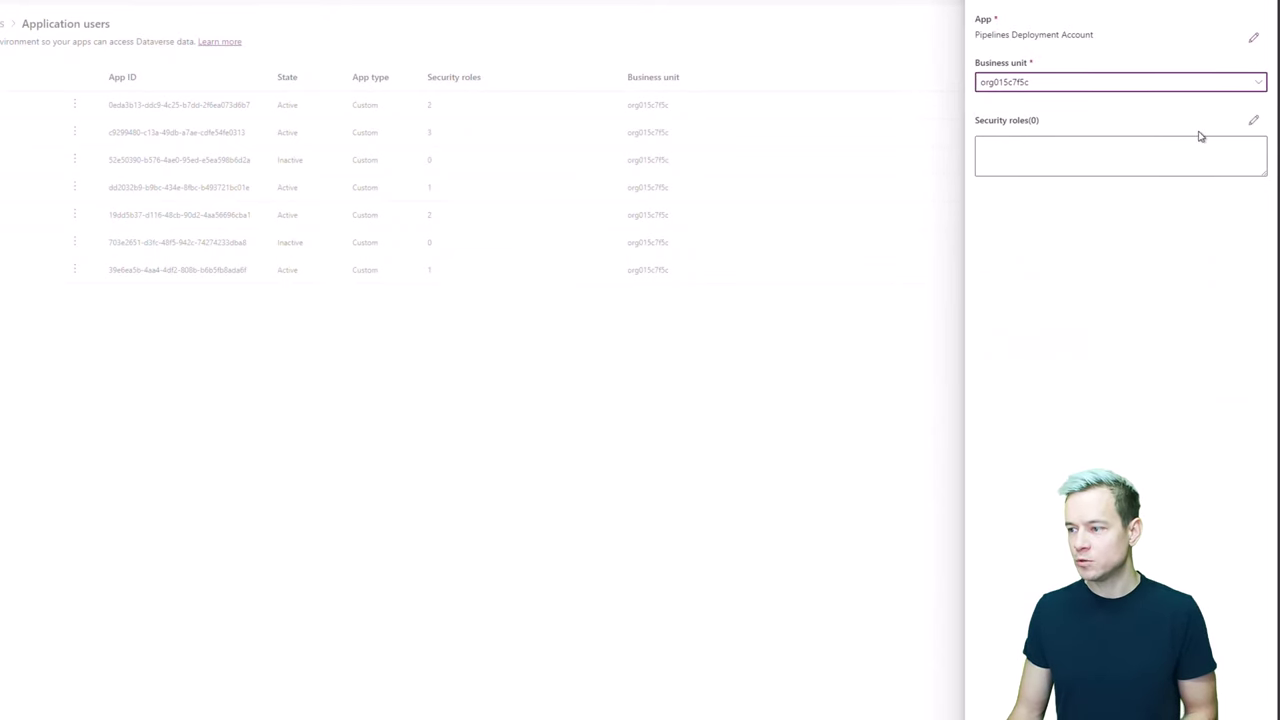
- Assign the System Administrator security role to the new PROD app user and create it
{"action": "left_click", "coordinate": [1251, 110]}
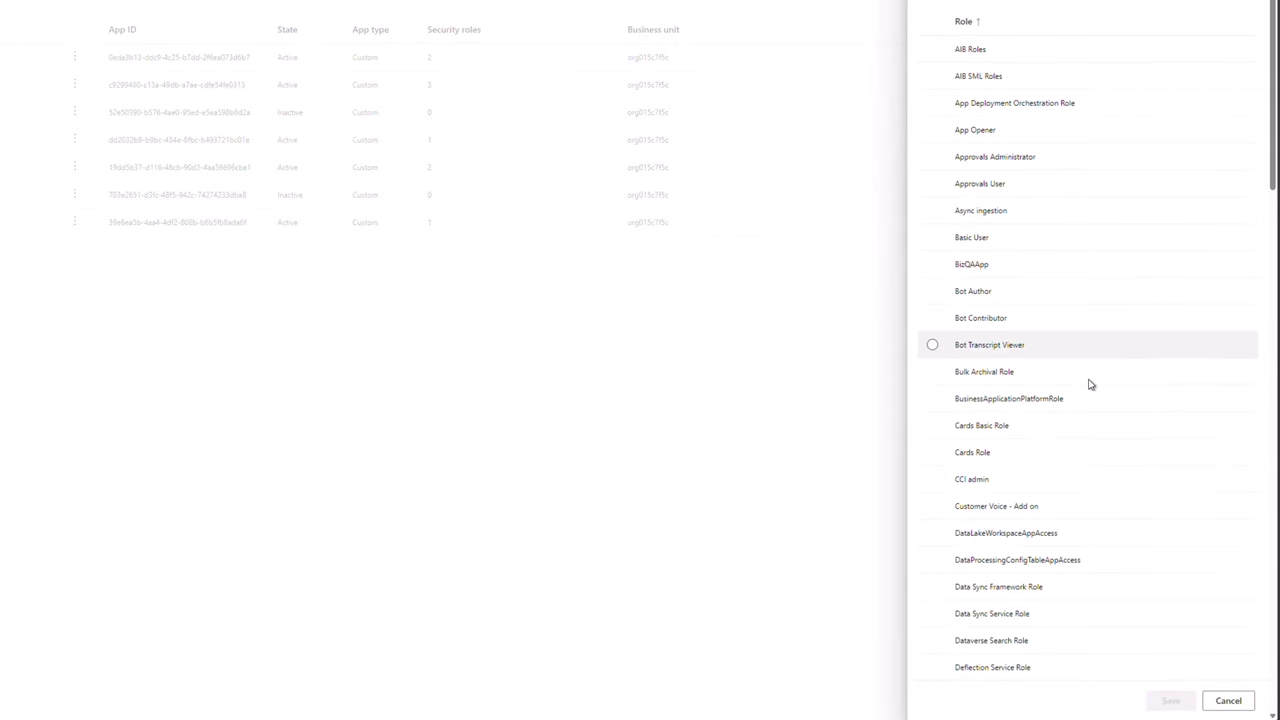
{"action": "scroll", "coordinate": [1090, 384], "scroll_direction": "down", "scroll_amount": 7}
{"action": "scroll", "coordinate": [1090, 384], "scroll_direction": "down", "scroll_amount": 10}
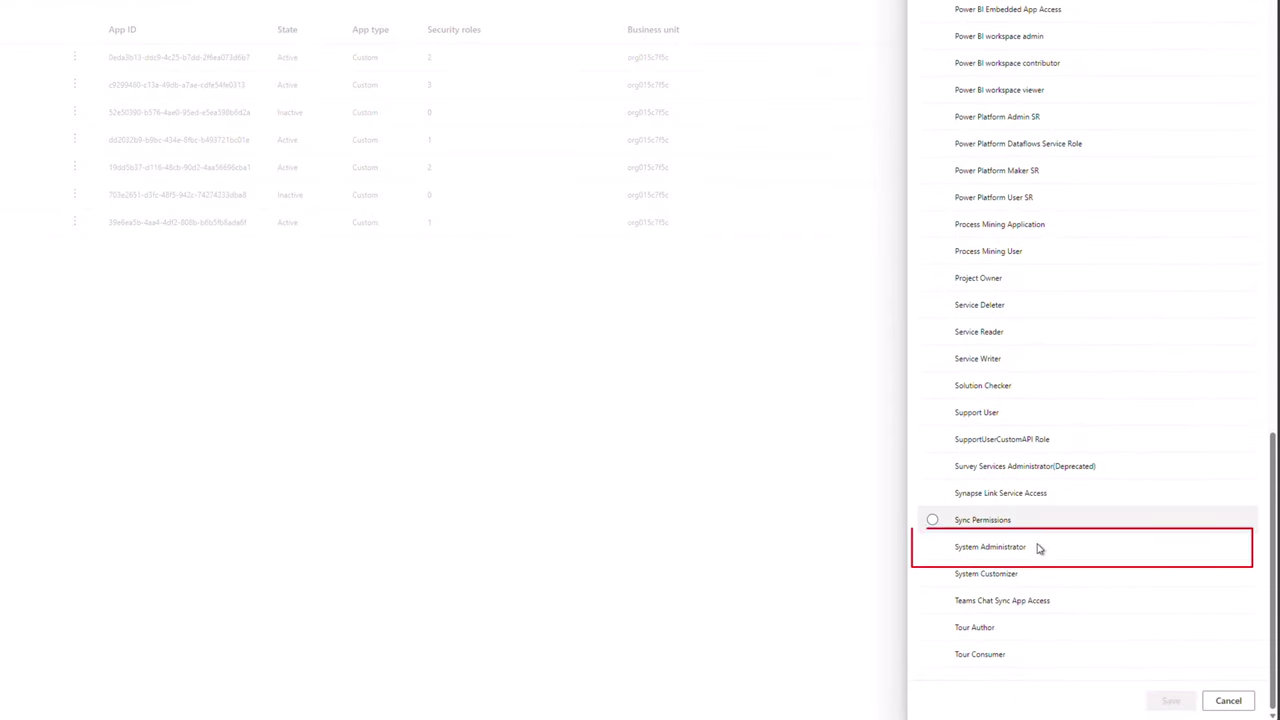
{"action": "left_click", "coordinate": [1050, 558]}
{"action": "left_click", "coordinate": [1172, 701]}
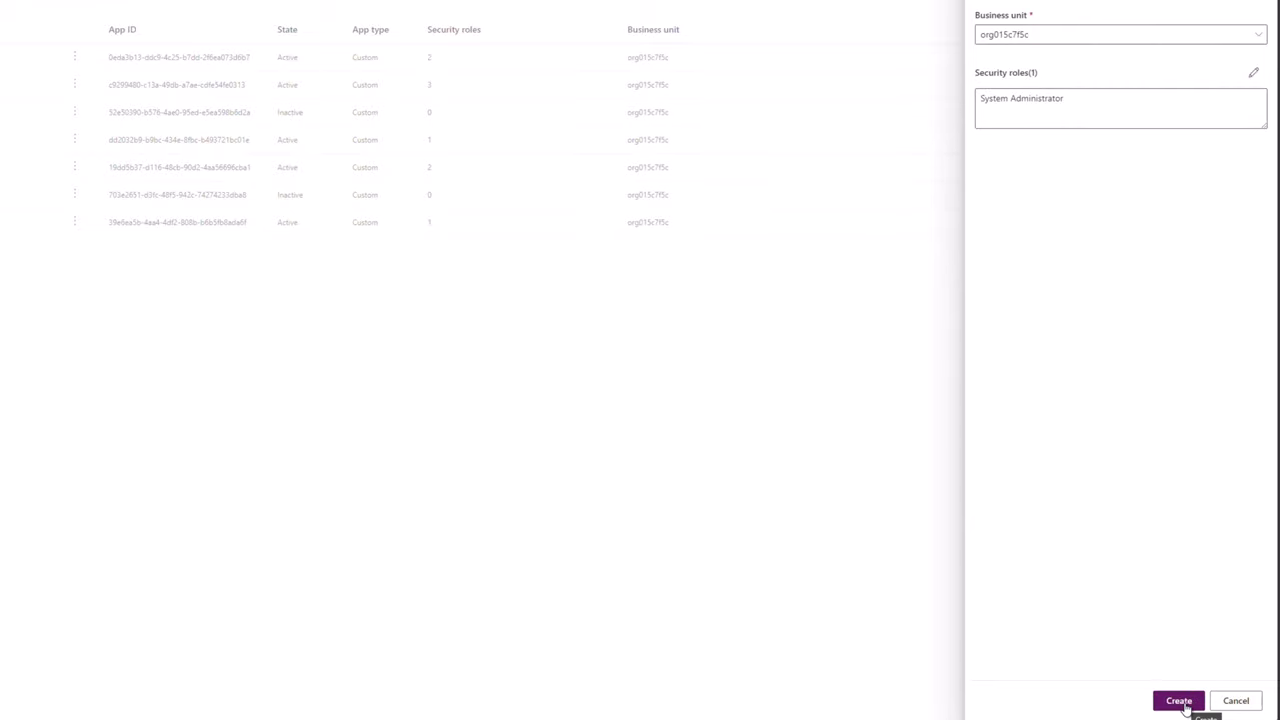
{"action": "left_click", "coordinate": [1180, 702]}
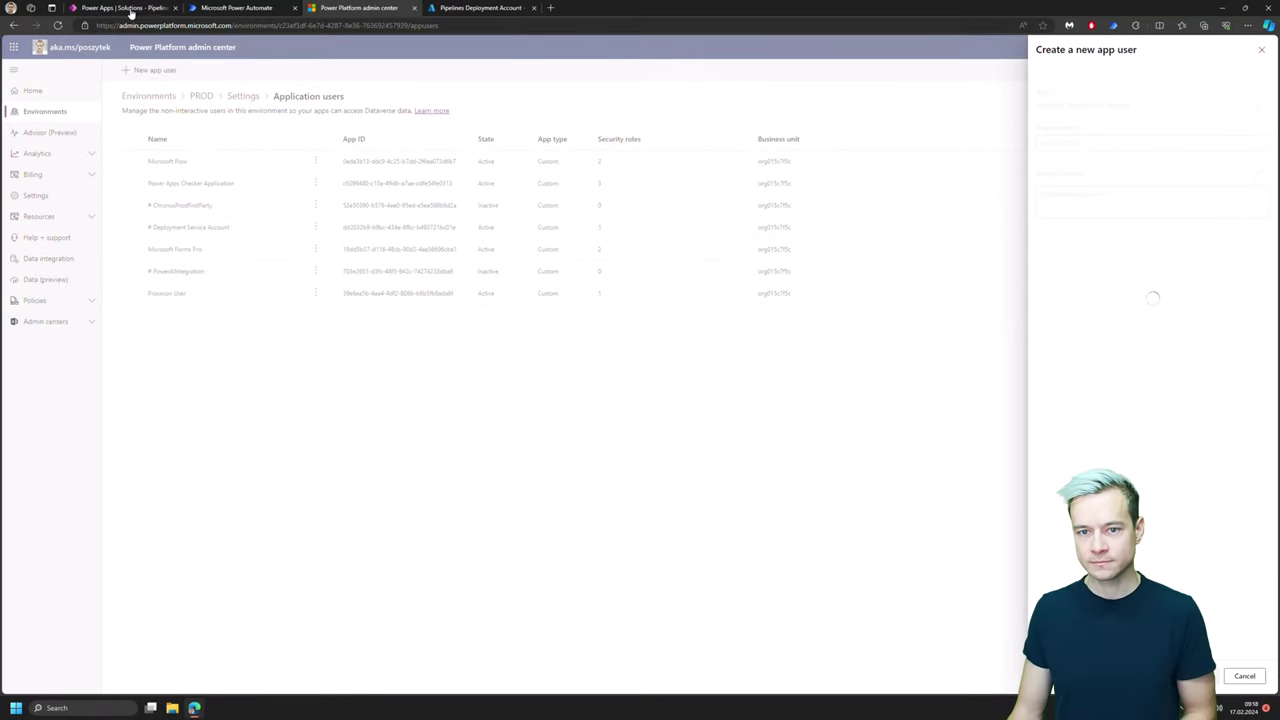
- Switch to Power Apps, run the Deployment Pipeline Configuration app of Pipelines Host and open its list of deployment environments
{"action": "left_click", "coordinate": [120, 9]}
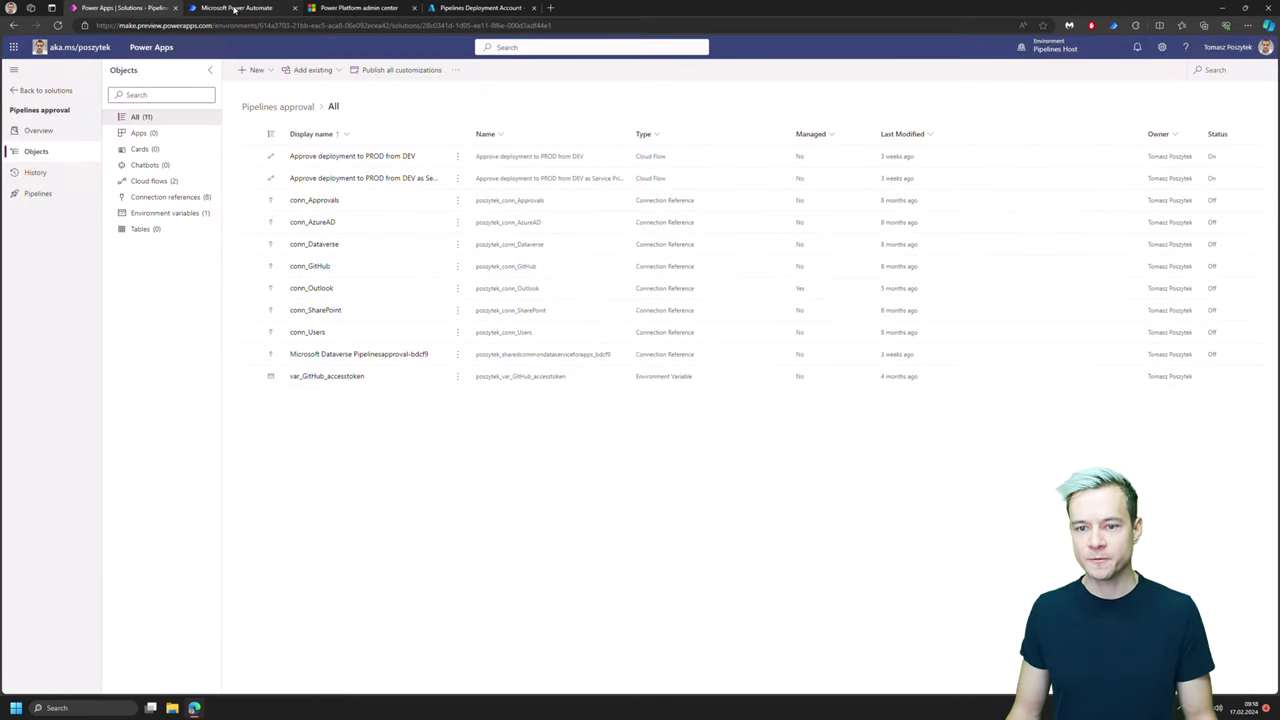
{"action": "left_click", "coordinate": [17, 96]}
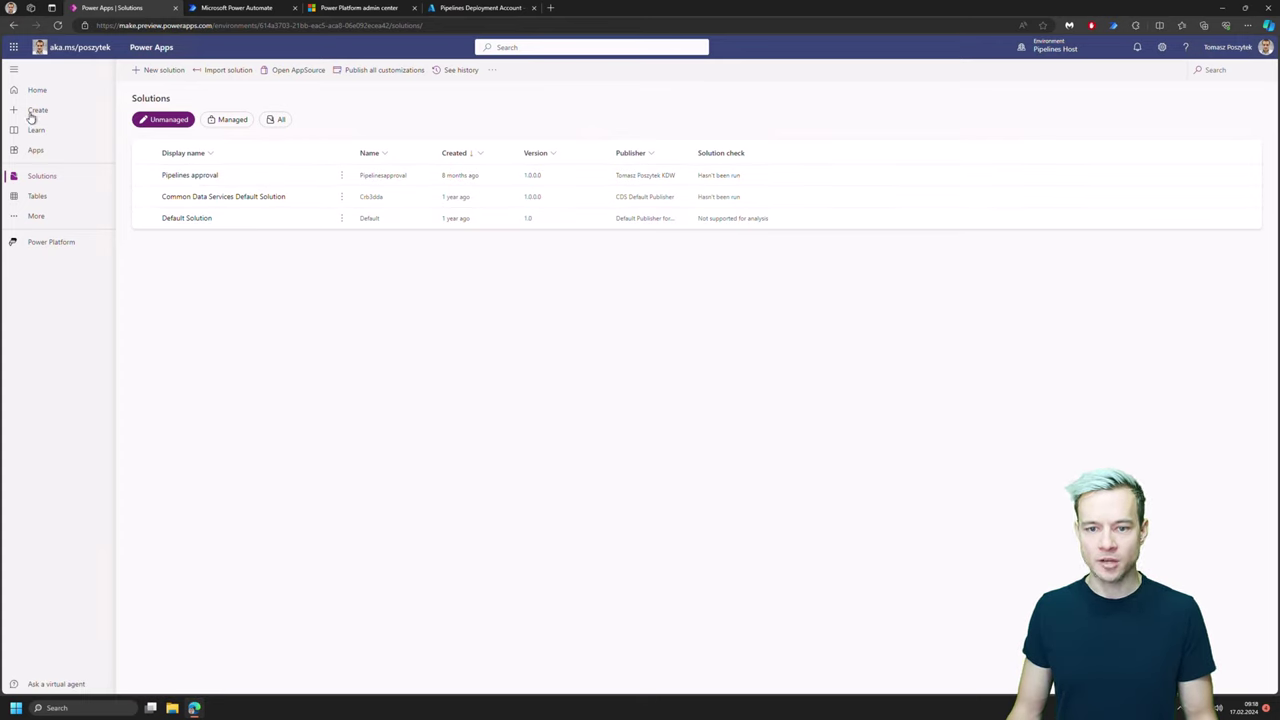
{"action": "left_click", "coordinate": [41, 154]}
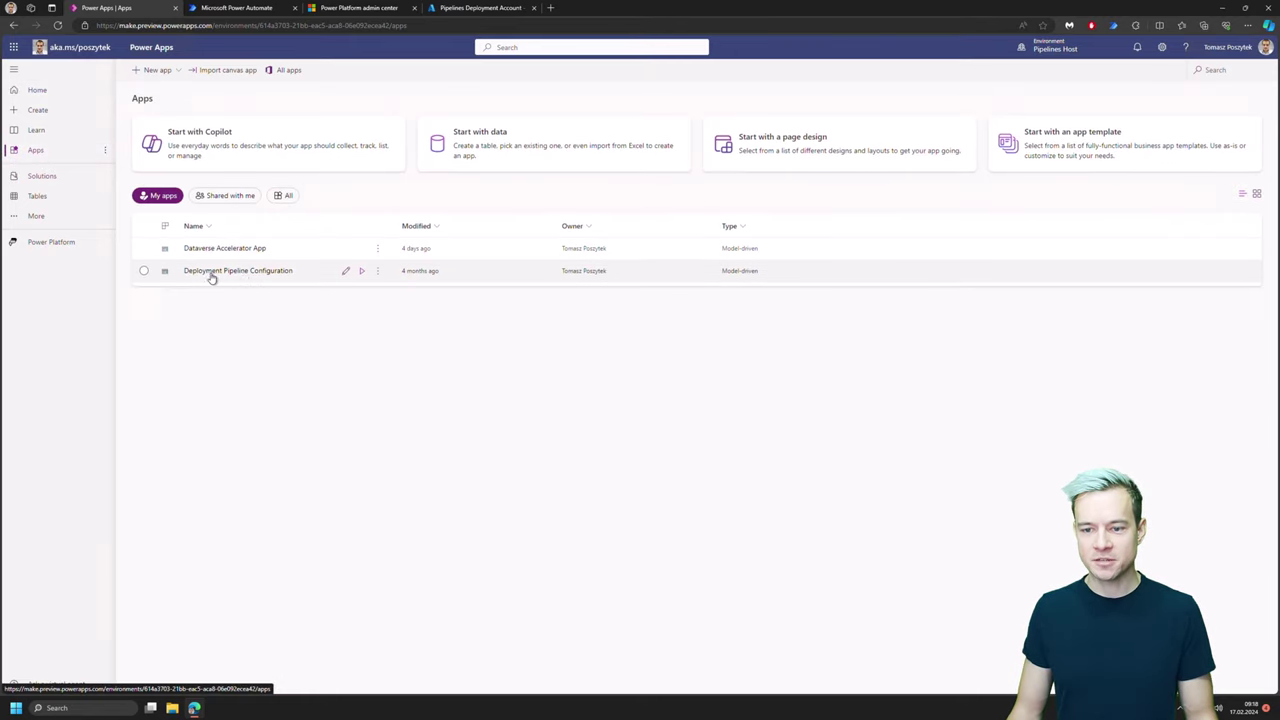
{"action": "left_click", "coordinate": [362, 277]}
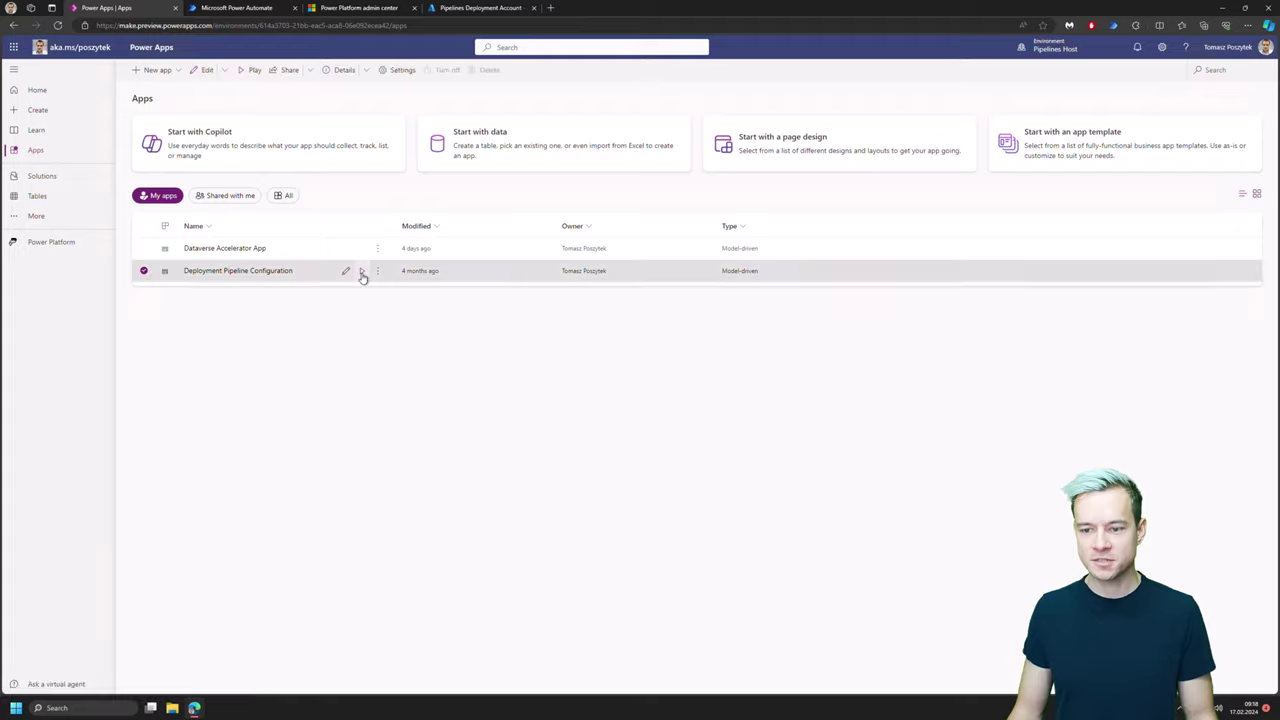
{"action": "left_click", "coordinate": [362, 273]}
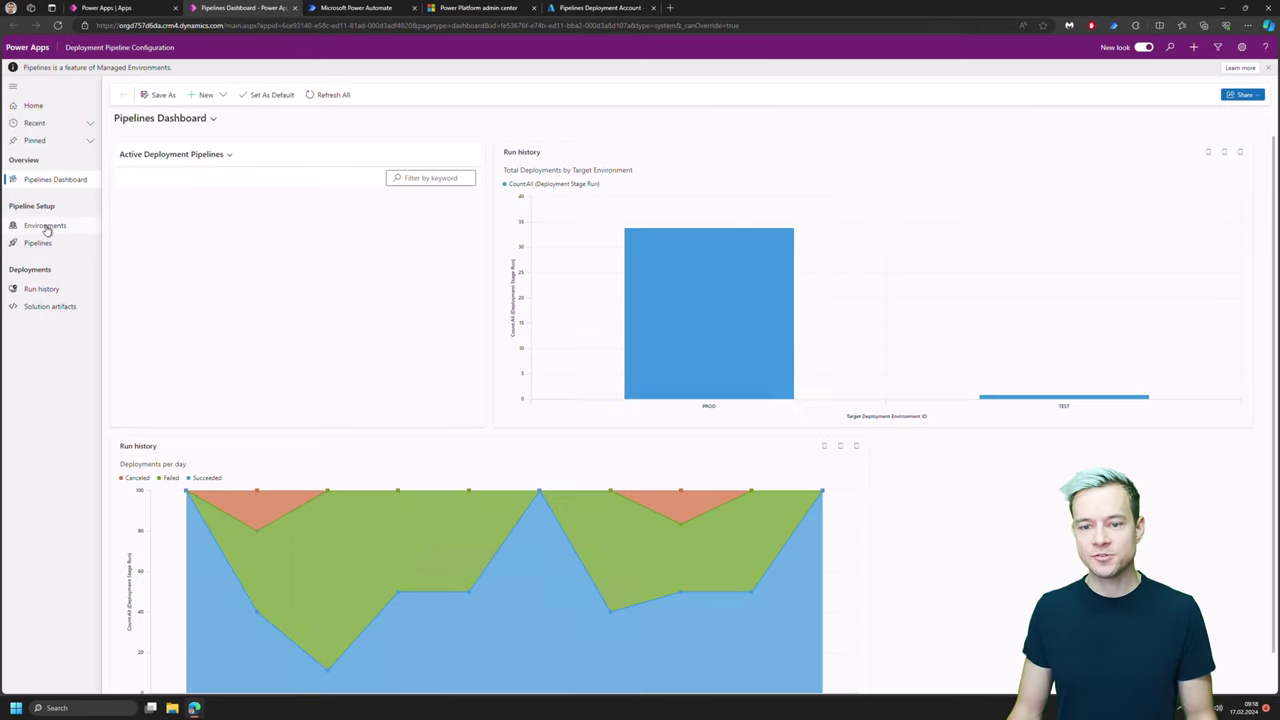
{"action": "left_click", "coordinate": [45, 226]}
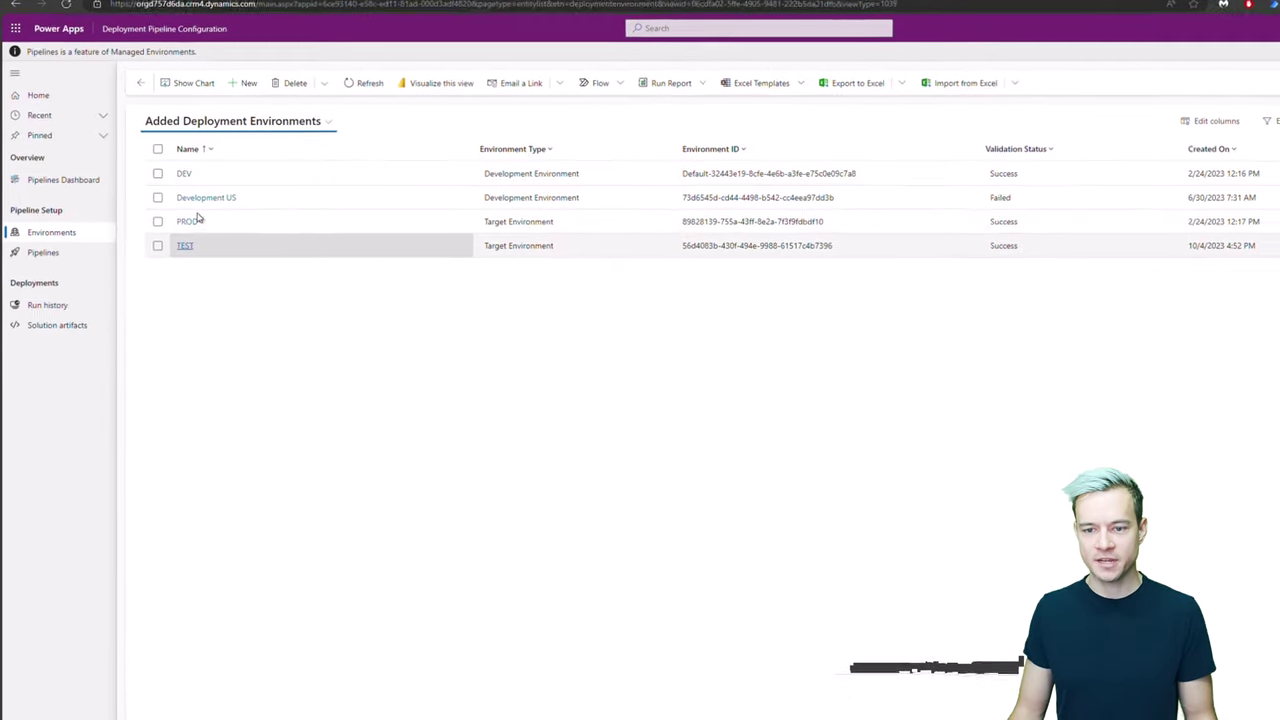
- Create a deployment pipeline named "Deployment with Pipelines App", then save and close it
{"action": "left_click", "coordinate": [57, 262]}
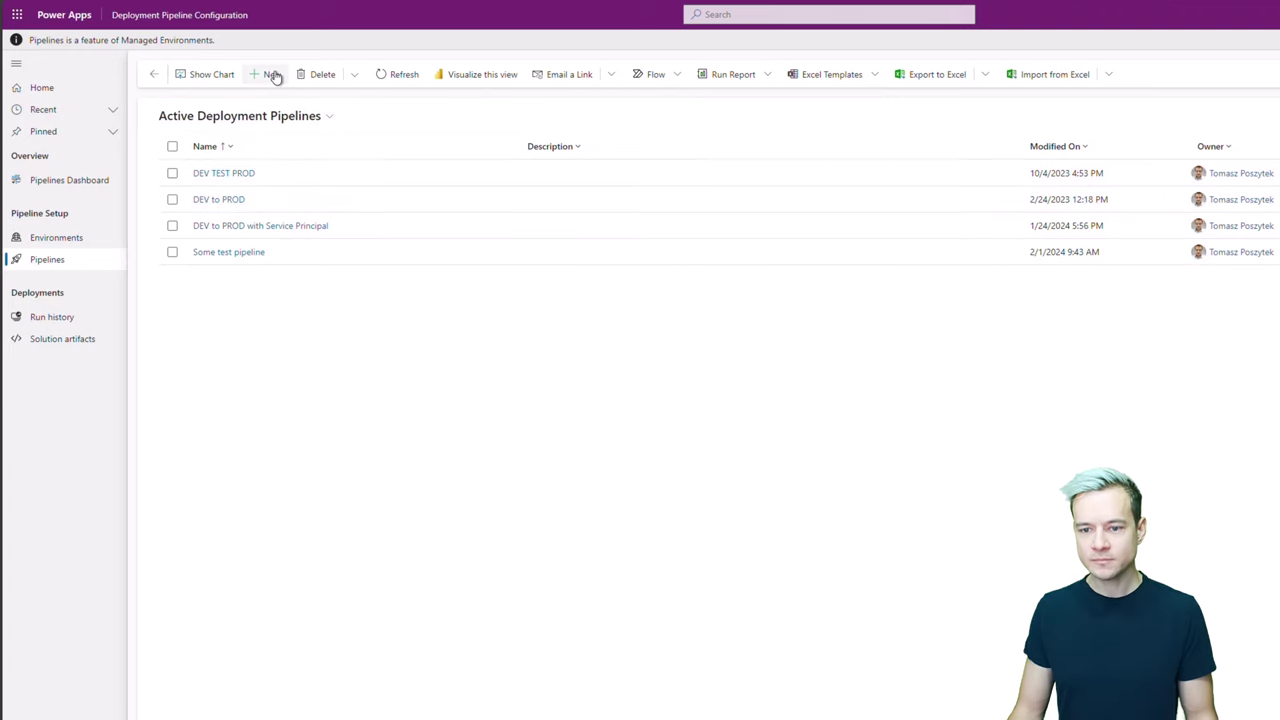
{"action": "left_click", "coordinate": [271, 75]}
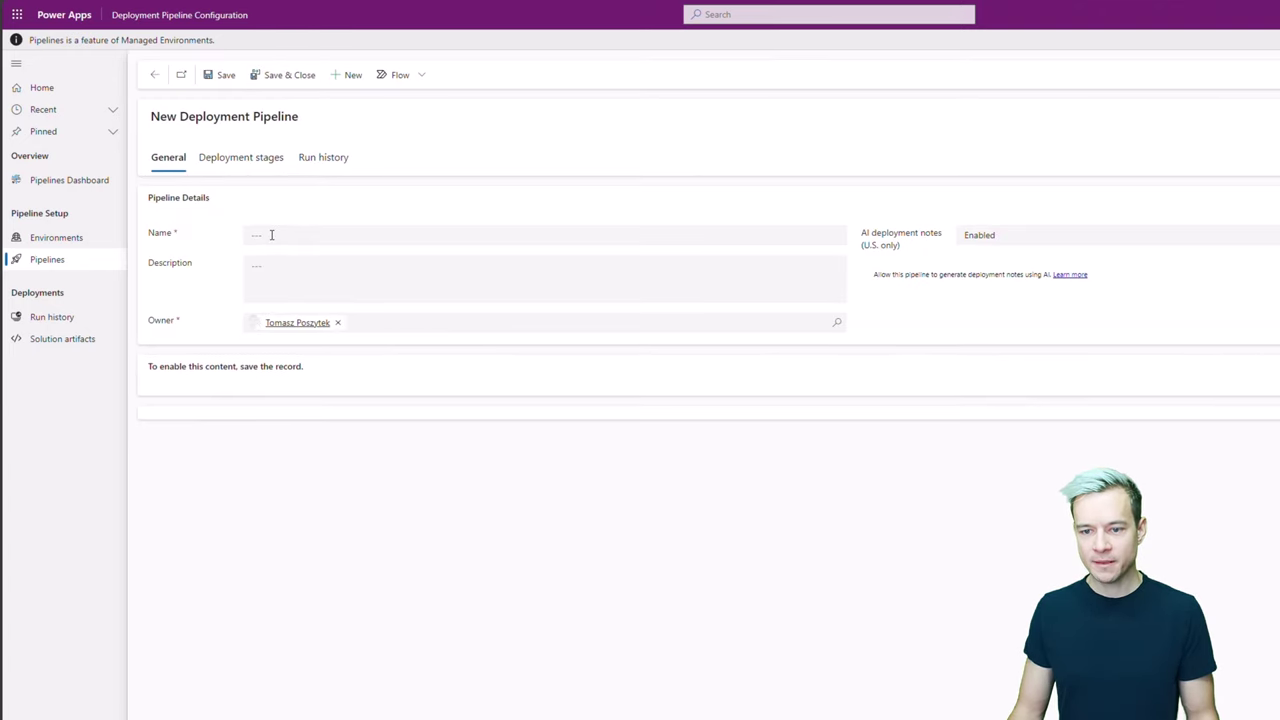
{"action": "left_click", "coordinate": [271, 235]}
{"action": "type", "text": "Deploy"}
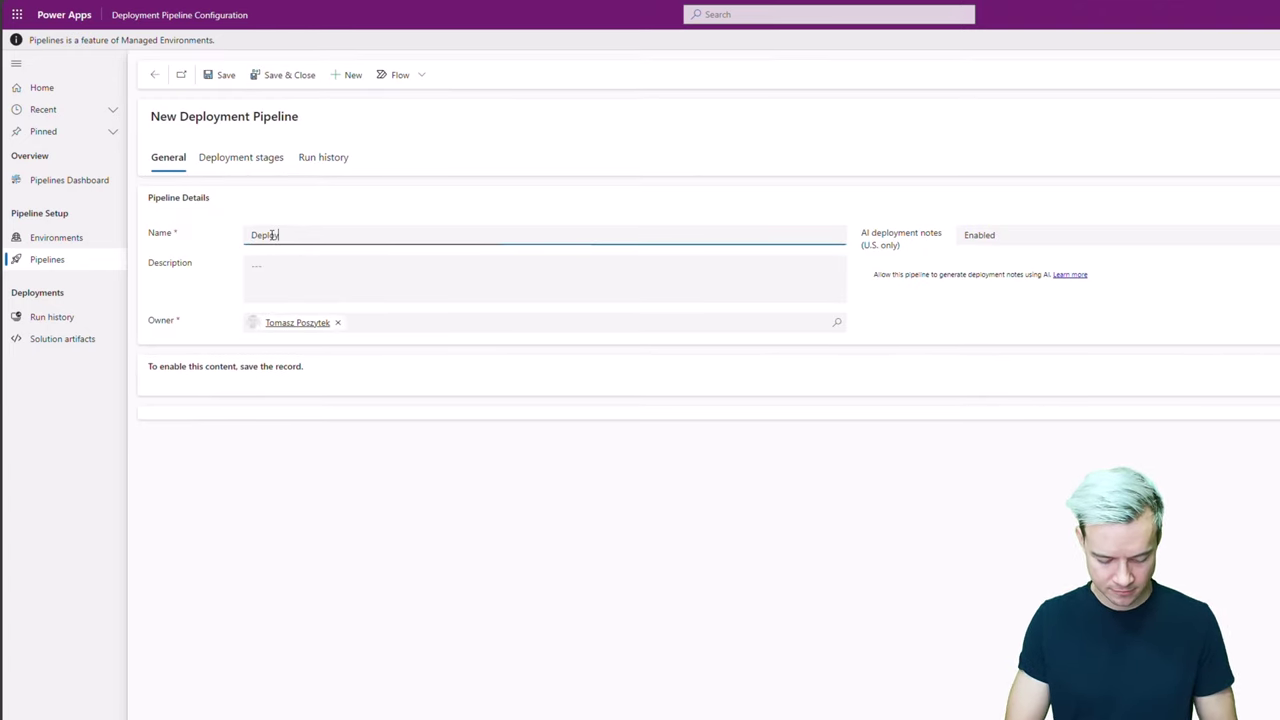
{"action": "type", "text": "ment with Pipelines App"}
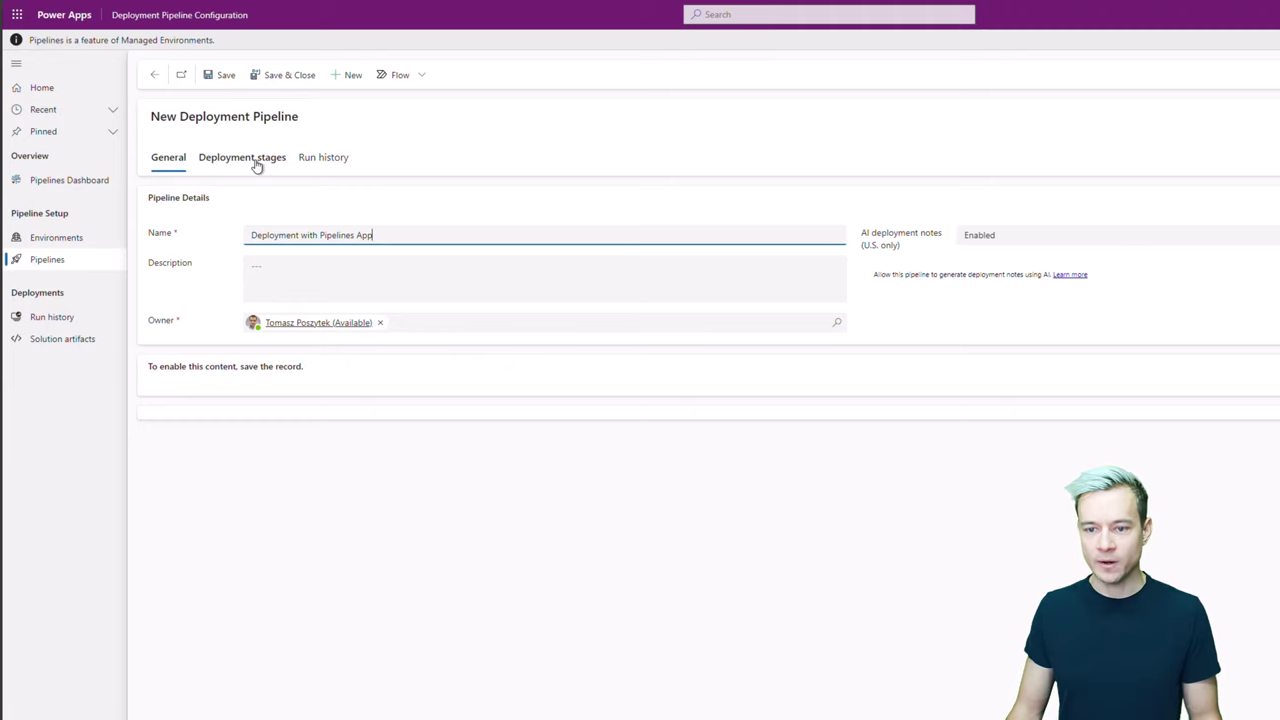
{"action": "left_click", "coordinate": [276, 76]}
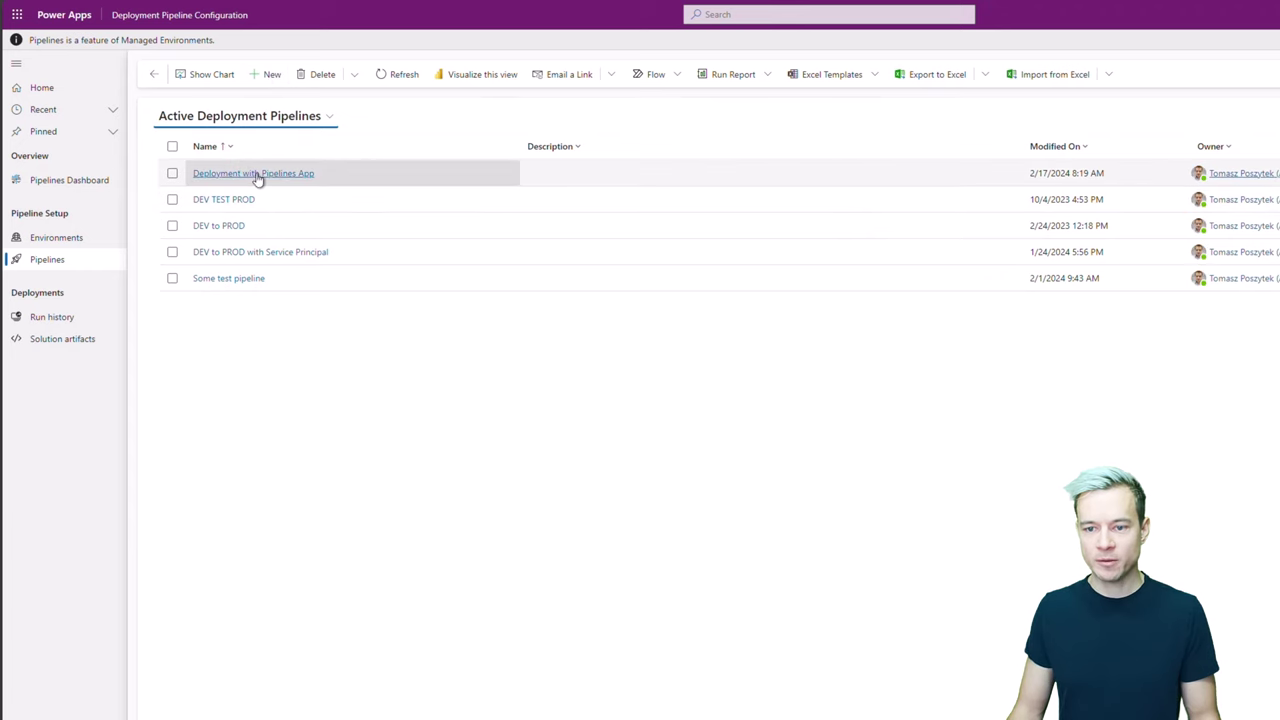
- Open the Deployment with Pipelines App pipeline and link the existing DEV environment as its development environment
{"action": "left_click", "coordinate": [256, 175]}
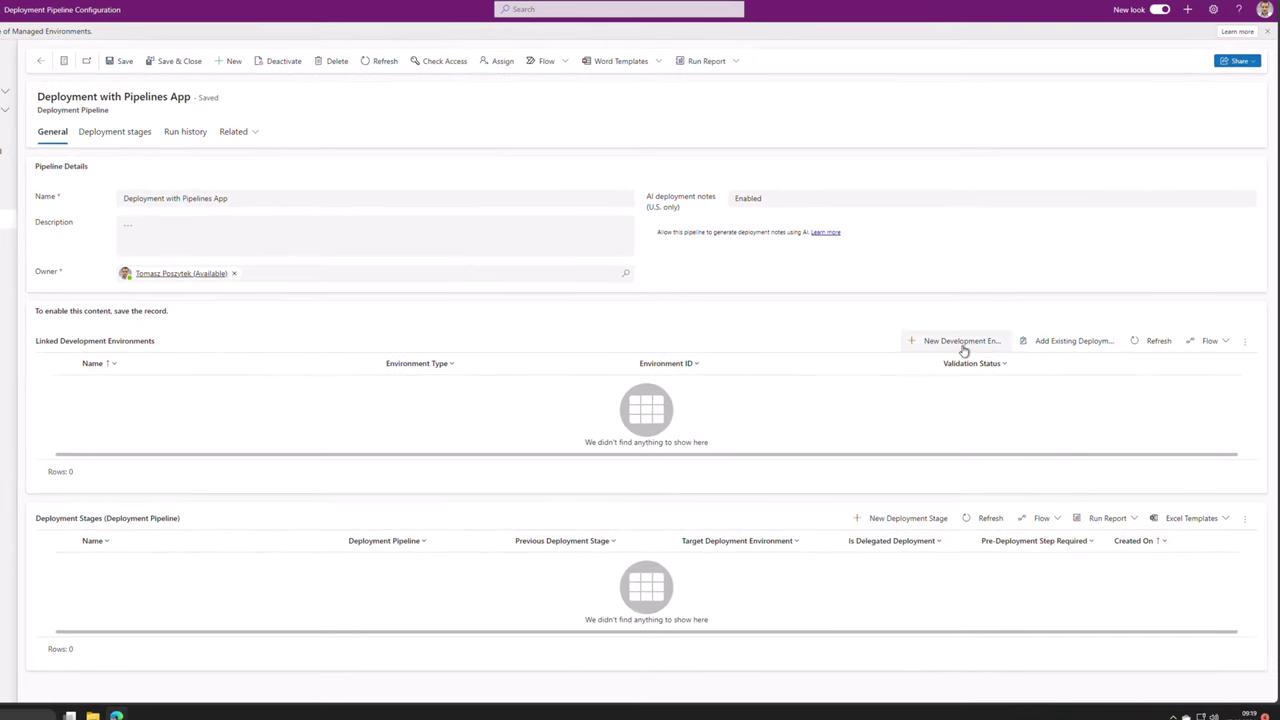
{"action": "left_click", "coordinate": [1066, 341]}
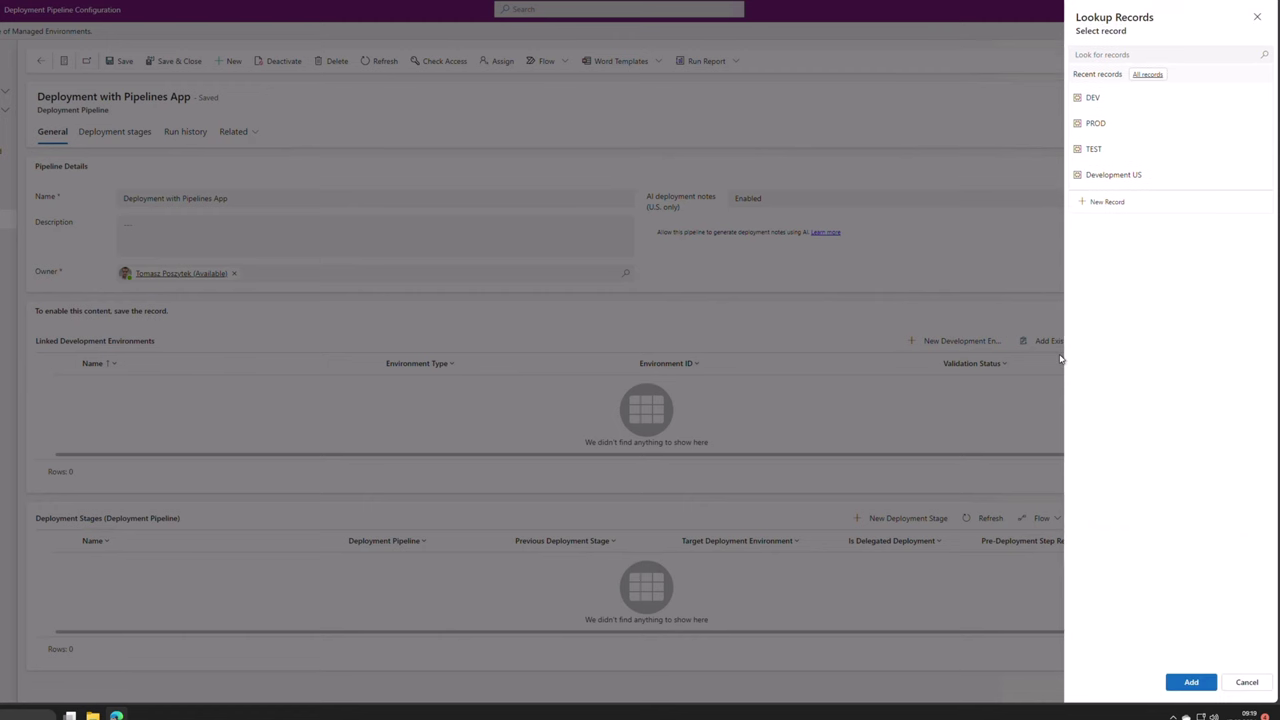
{"action": "left_click", "coordinate": [1095, 102]}
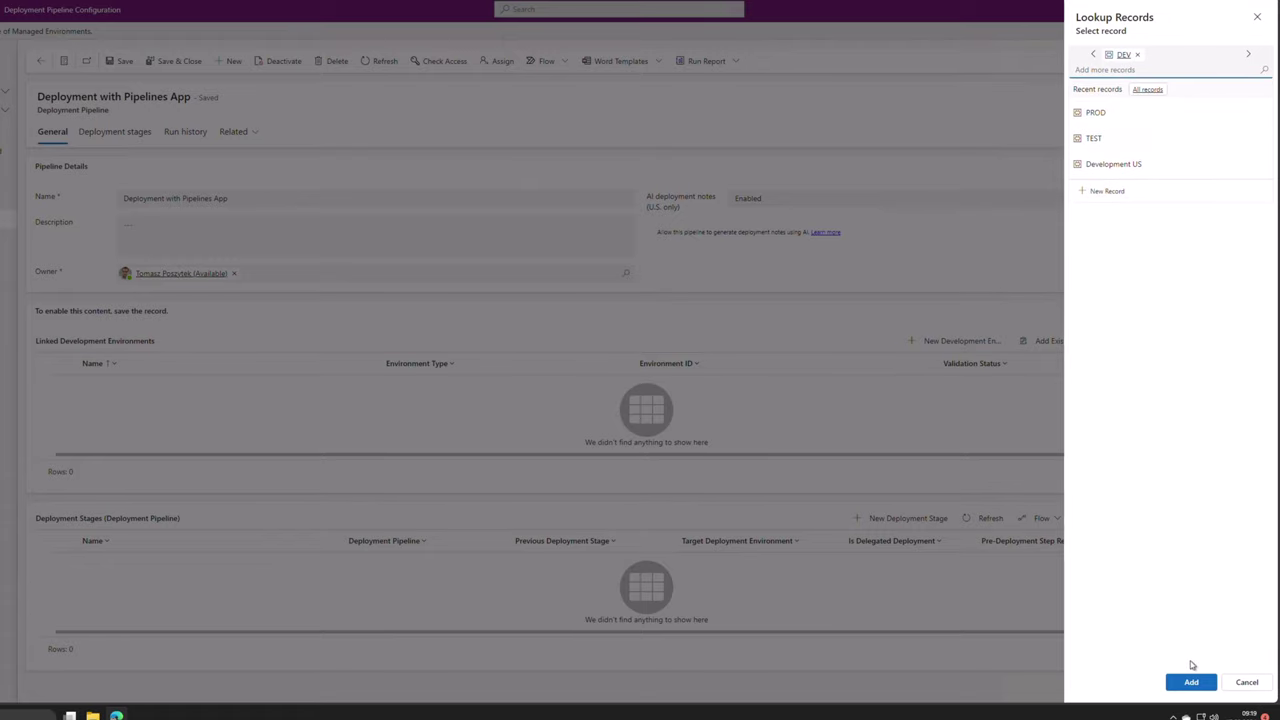
{"action": "left_click", "coordinate": [1192, 682]}
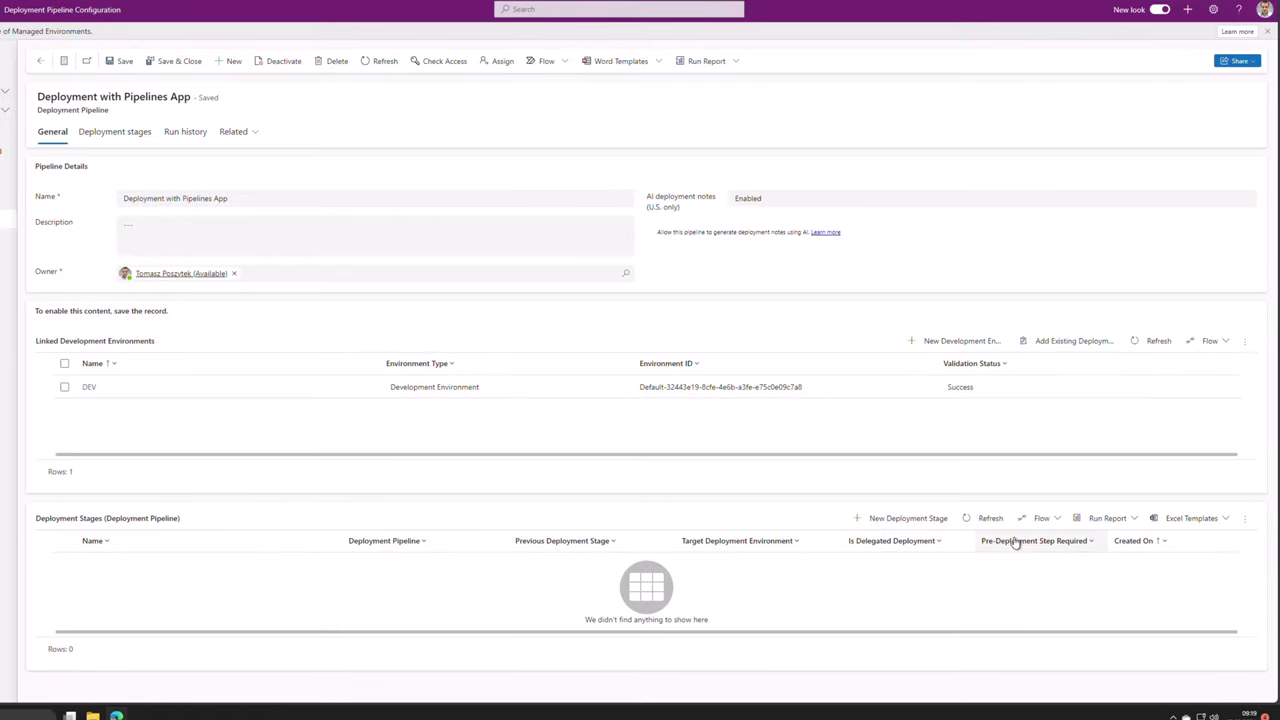
- Start a new deployment stage for the pipeline and name it "DEV to PROD"
{"action": "left_click", "coordinate": [906, 518]}
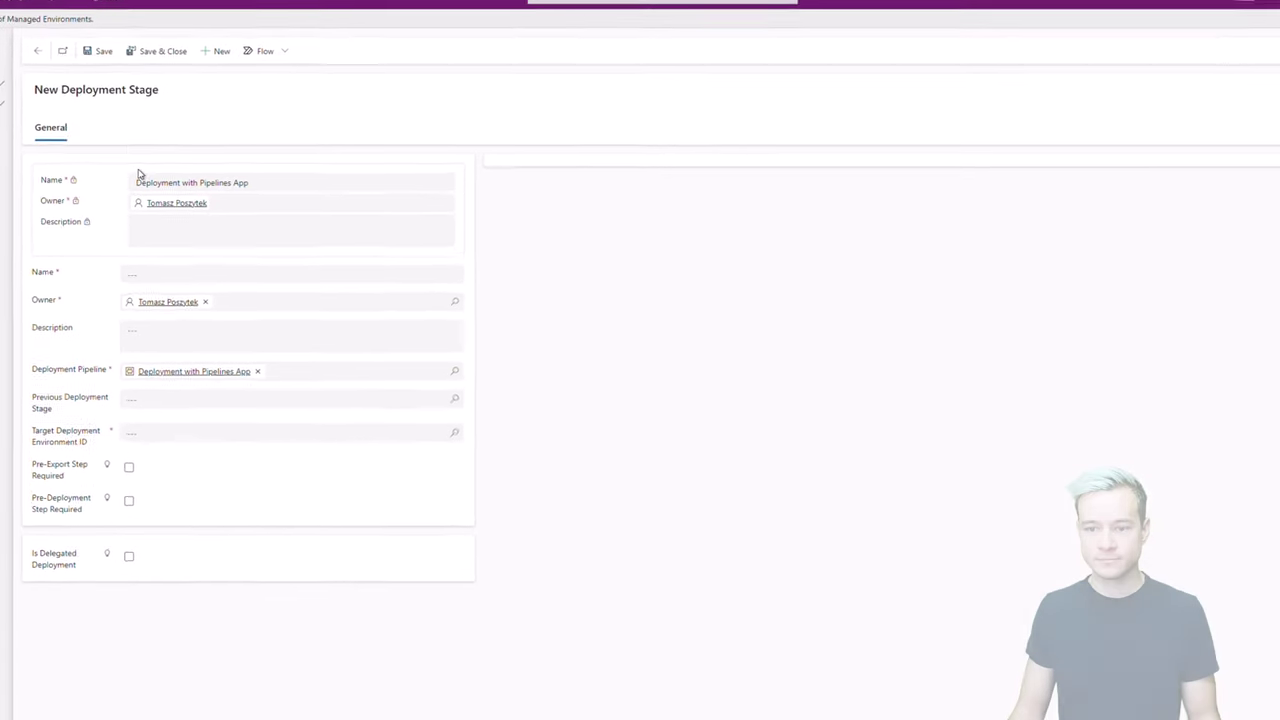
{"action": "left_click", "coordinate": [178, 290]}
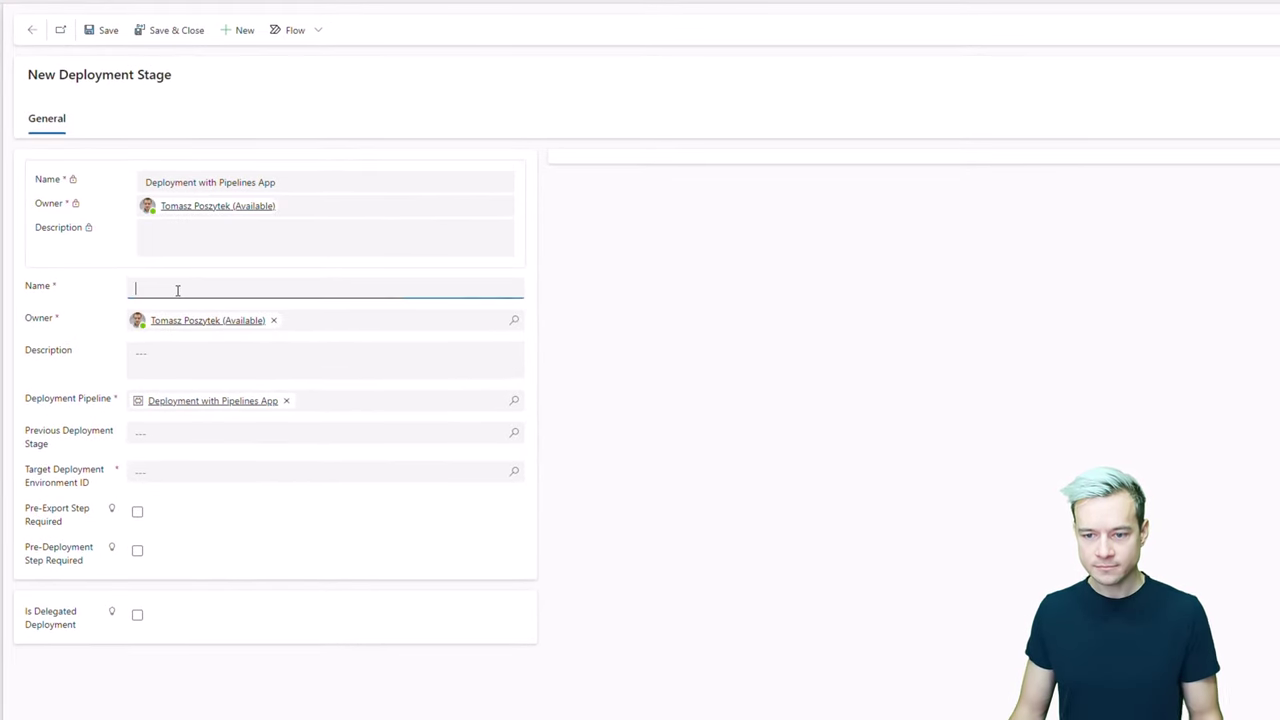
{"action": "type", "text": "DEV to"}
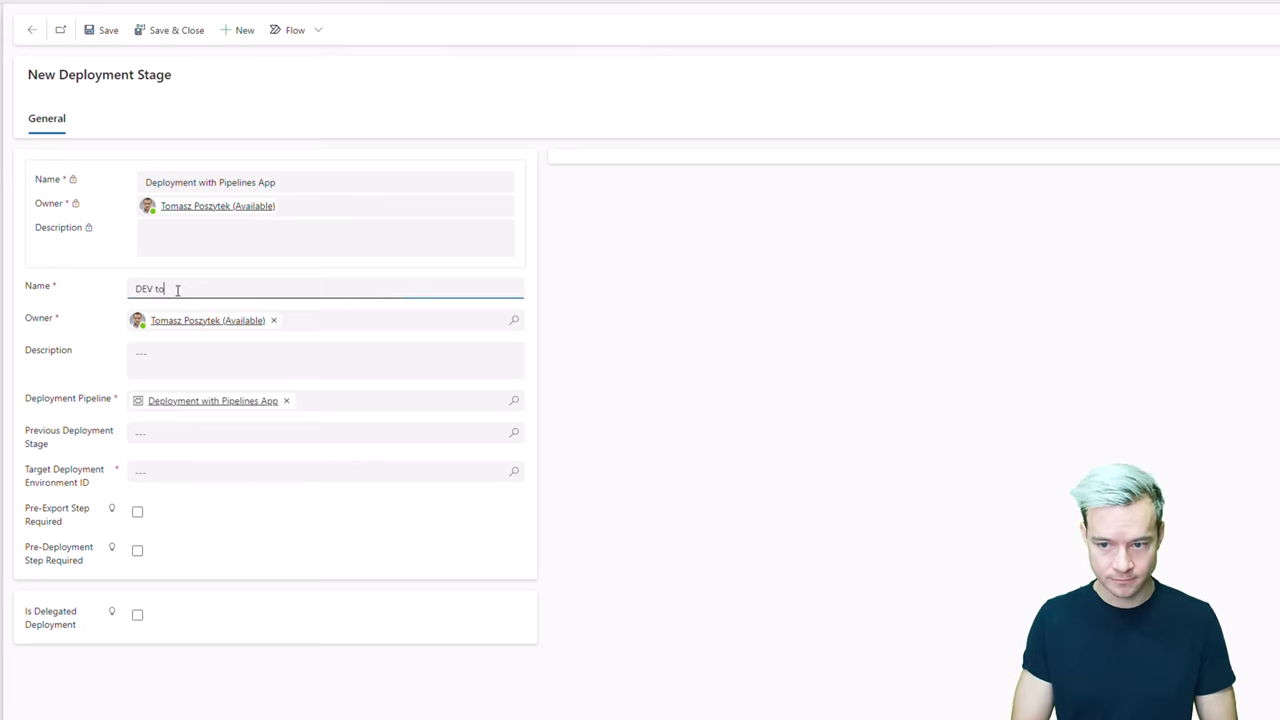
{"action": "type", "text": " PROD with Service Principal"}
{"action": "key", "text": "ctrl+BackSpace"}
{"action": "key", "text": "ctrl+BackSpace"}
{"action": "key", "text": "ctrl+BackSpace"}
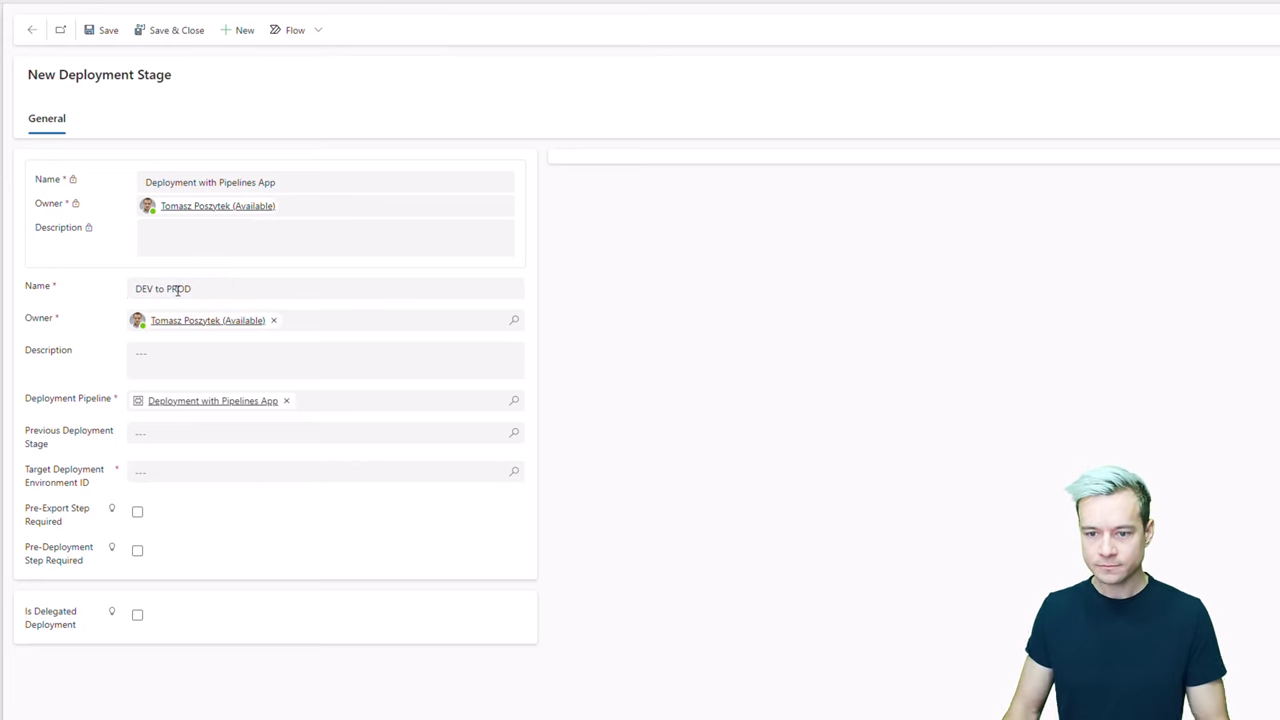
{"action": "key", "text": "Tab"}
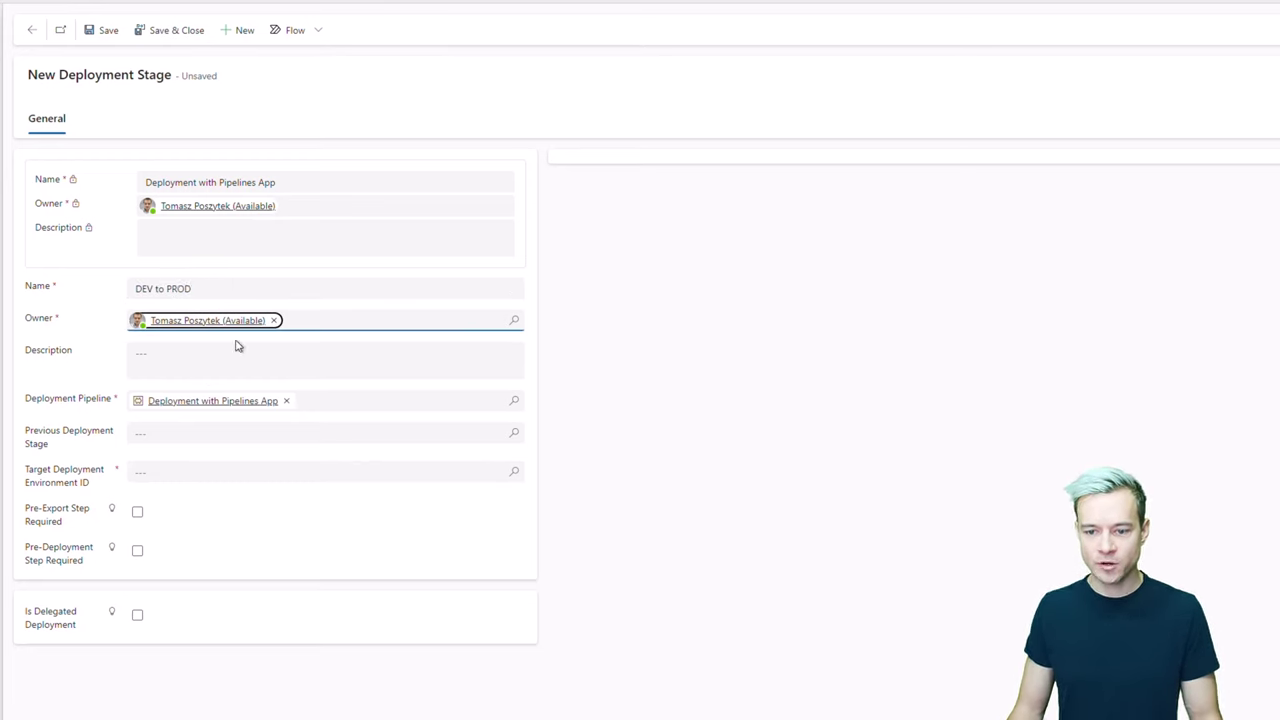
- Leave the previous deployment stage empty and set PROD as the stage's target deployment environment
{"action": "left_click", "coordinate": [213, 433]}
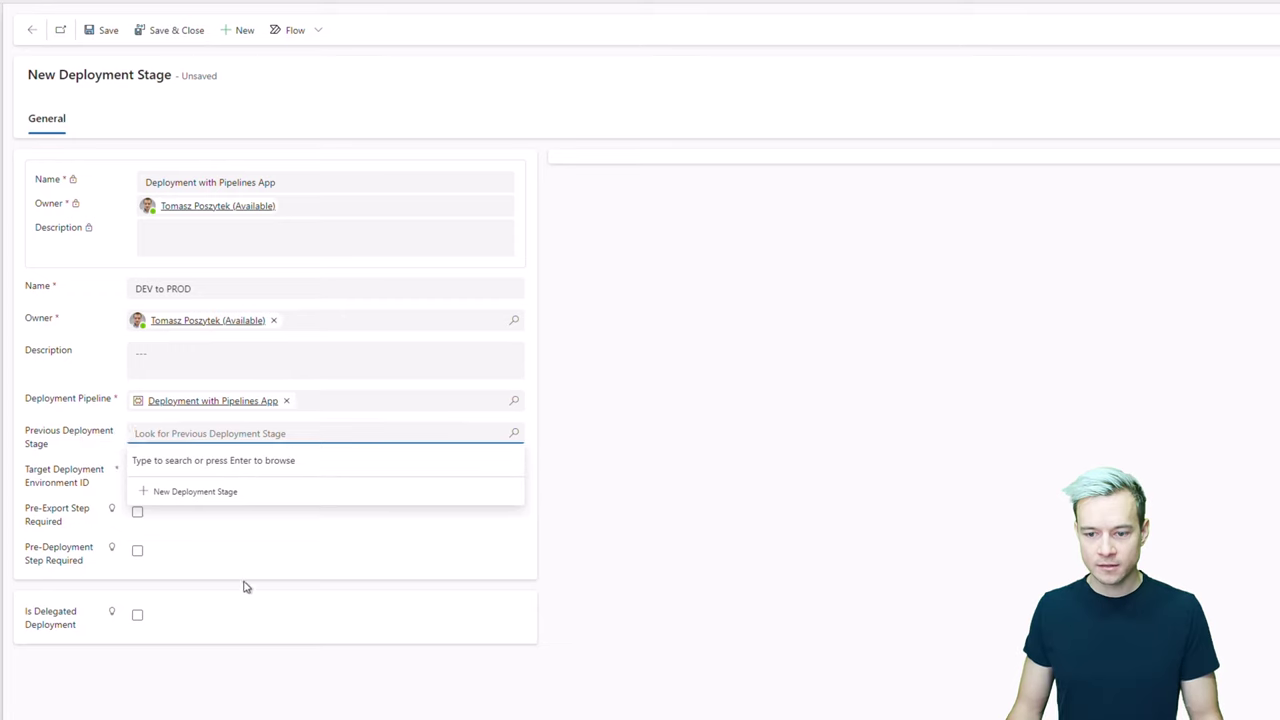
{"action": "left_click", "coordinate": [109, 502]}
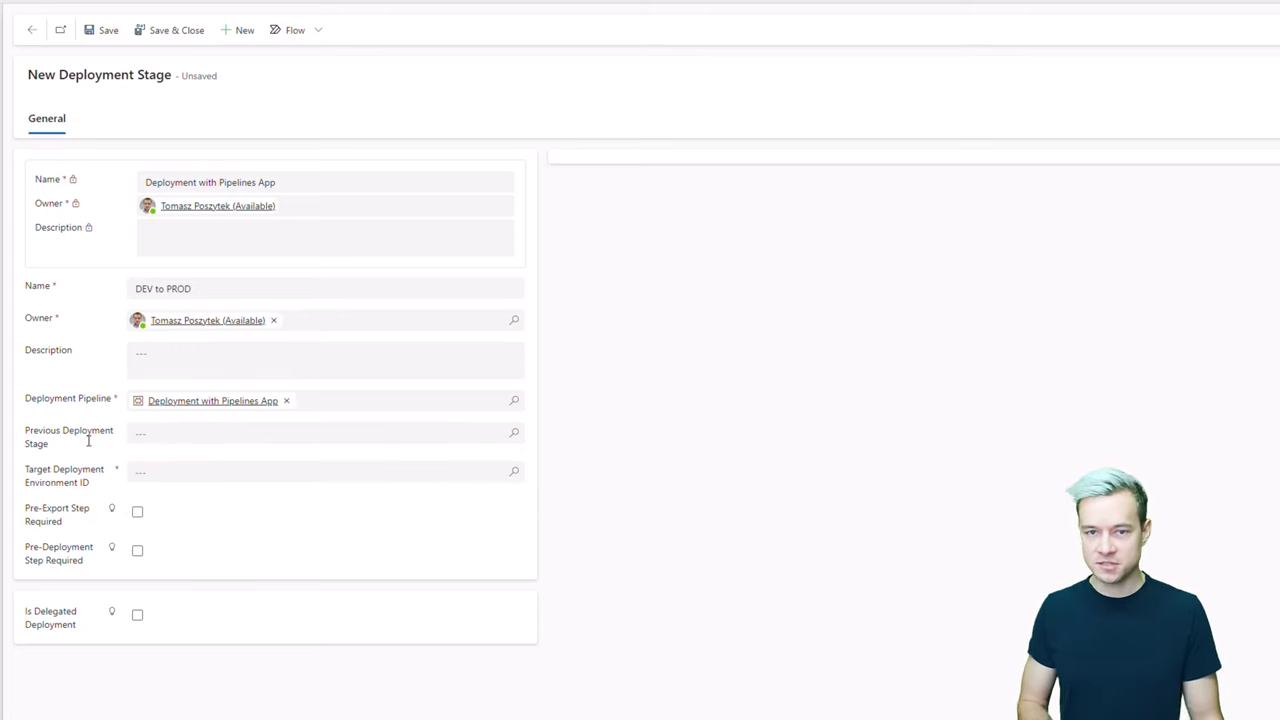
{"action": "mouse_move", "coordinate": [88, 441]}
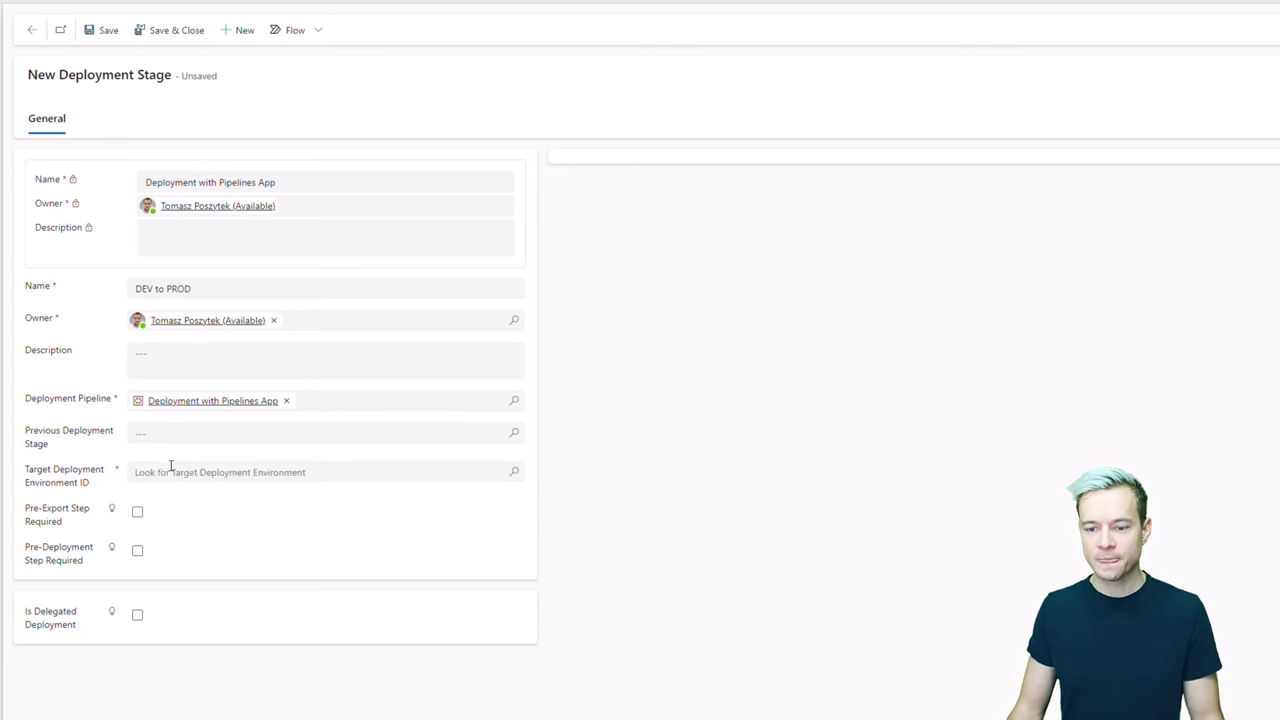
{"action": "left_click", "coordinate": [178, 472]}
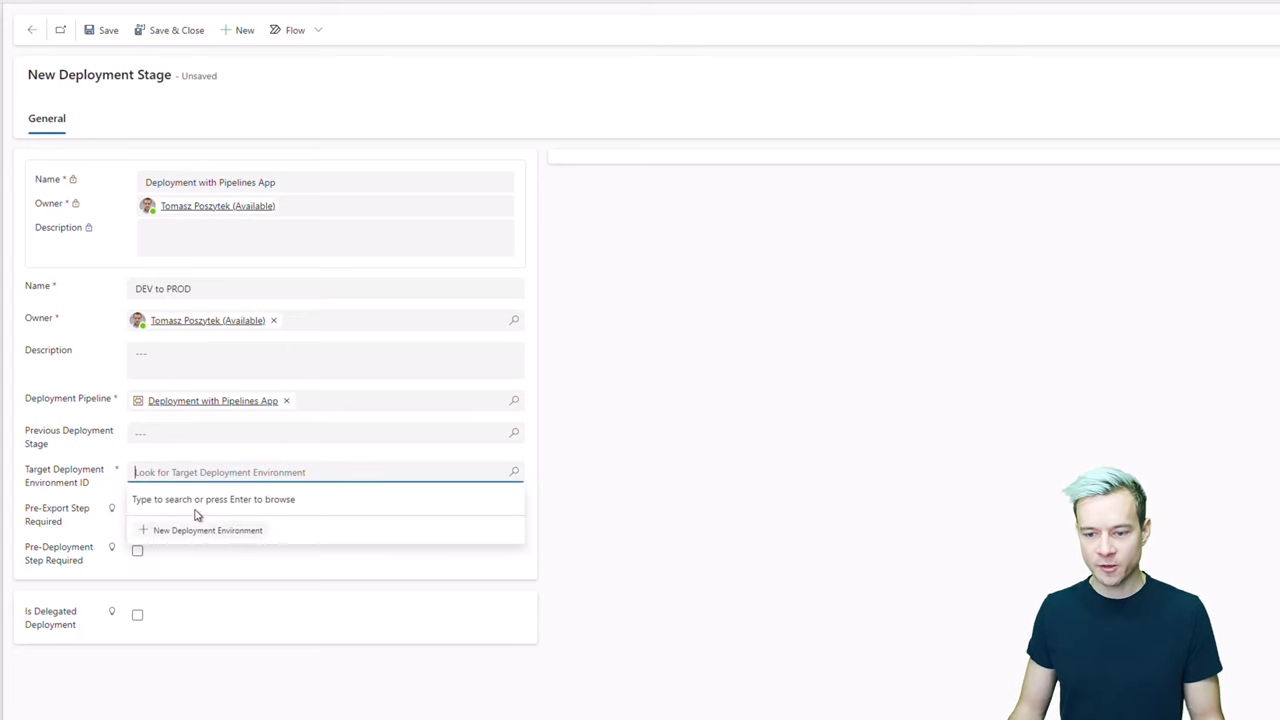
{"action": "type", "text": "pro"}
{"action": "key", "text": "BackSpace"}
{"action": "key", "text": "BackSpace"}
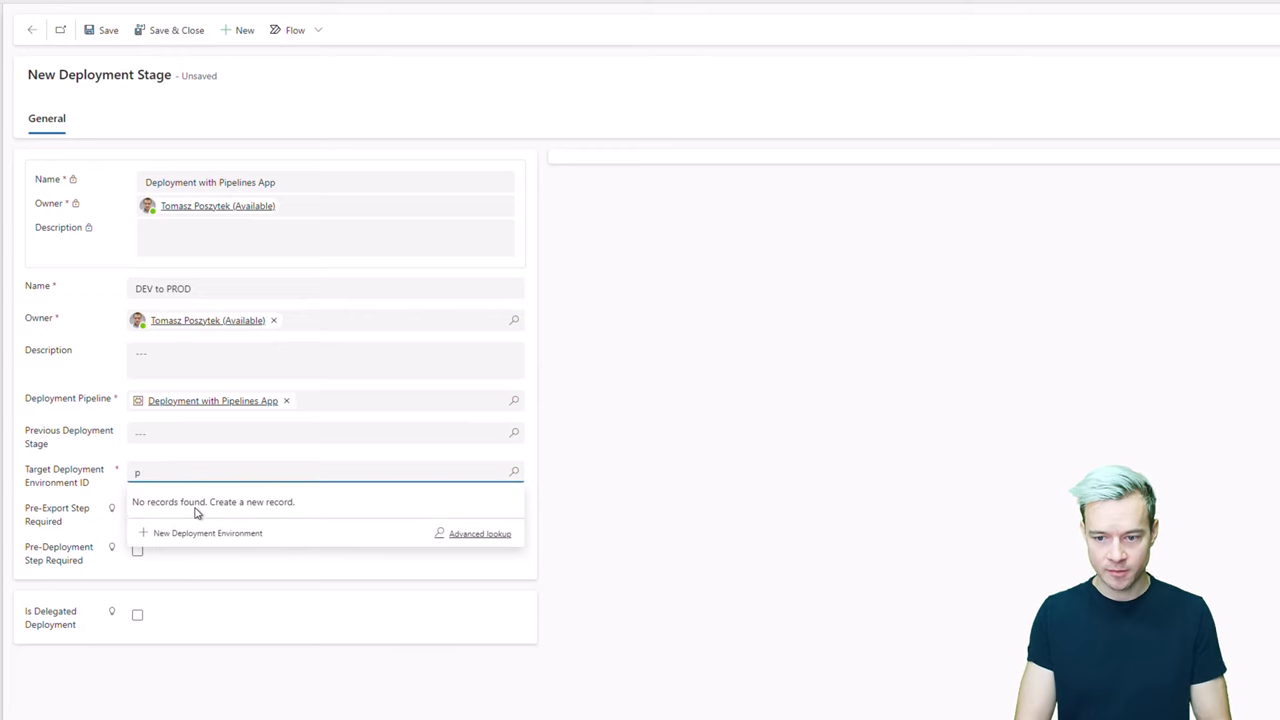
{"action": "type", "text": "d"}
{"action": "left_click", "coordinate": [171, 538]}
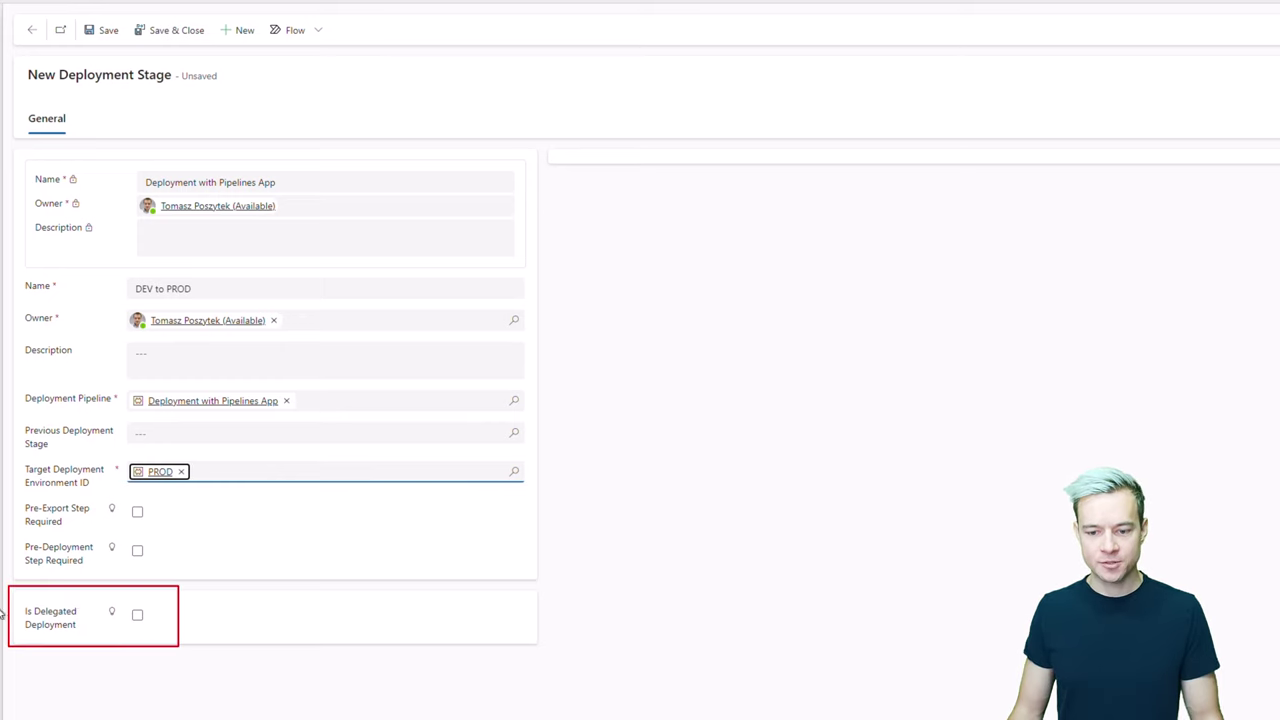
- Mark the DEV to PROD stage as a delegated deployment of type Service Principal
{"action": "left_click", "coordinate": [138, 616]}
{"action": "scroll", "coordinate": [166, 600], "scroll_direction": "down", "scroll_amount": 1}
{"action": "left_click", "coordinate": [167, 545]}
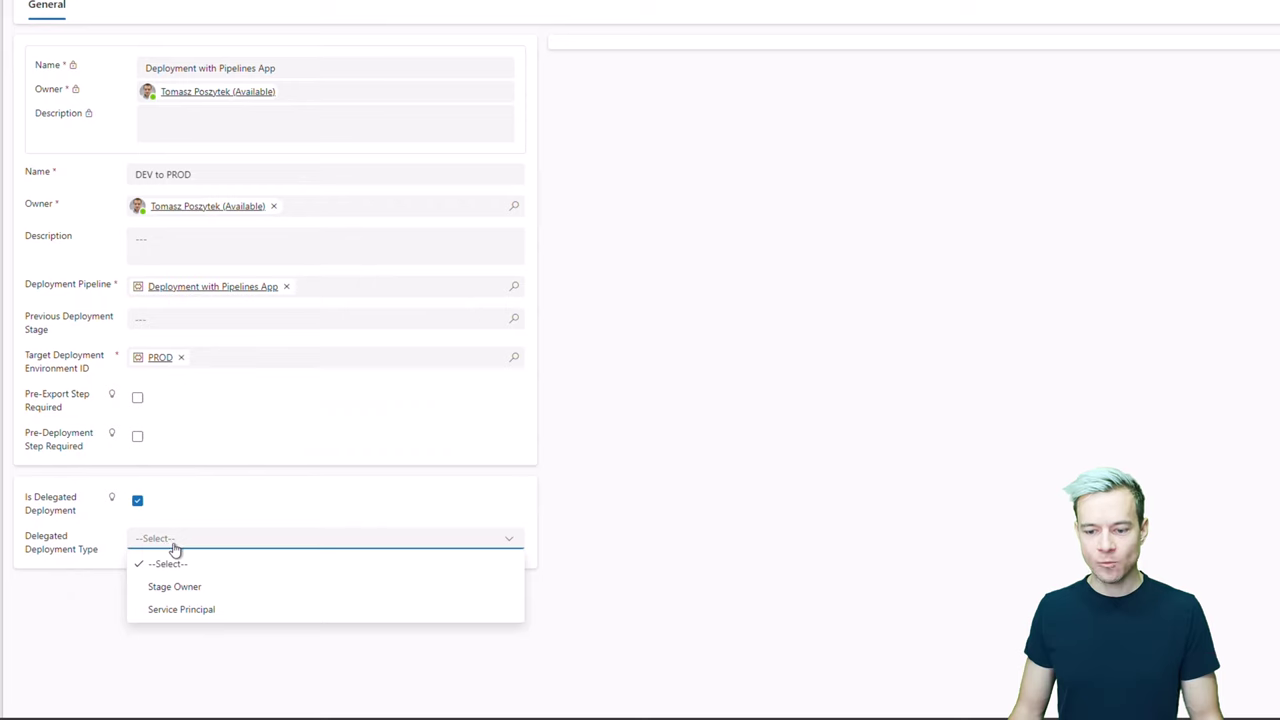
{"action": "left_click", "coordinate": [224, 611]}
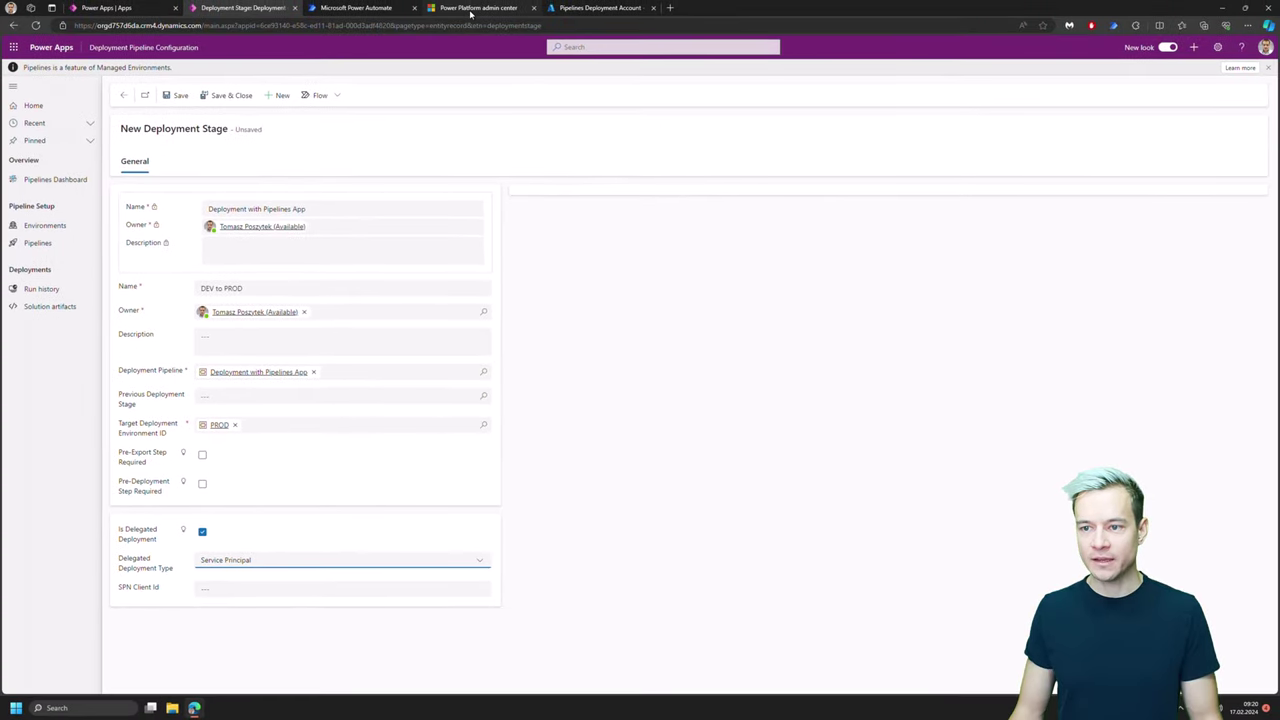
- Switch to the Azure portal and add your own user account as an owner of the Pipelines Deployment Account app registration
{"action": "left_click", "coordinate": [470, 10]}
{"action": "left_click", "coordinate": [572, 8]}
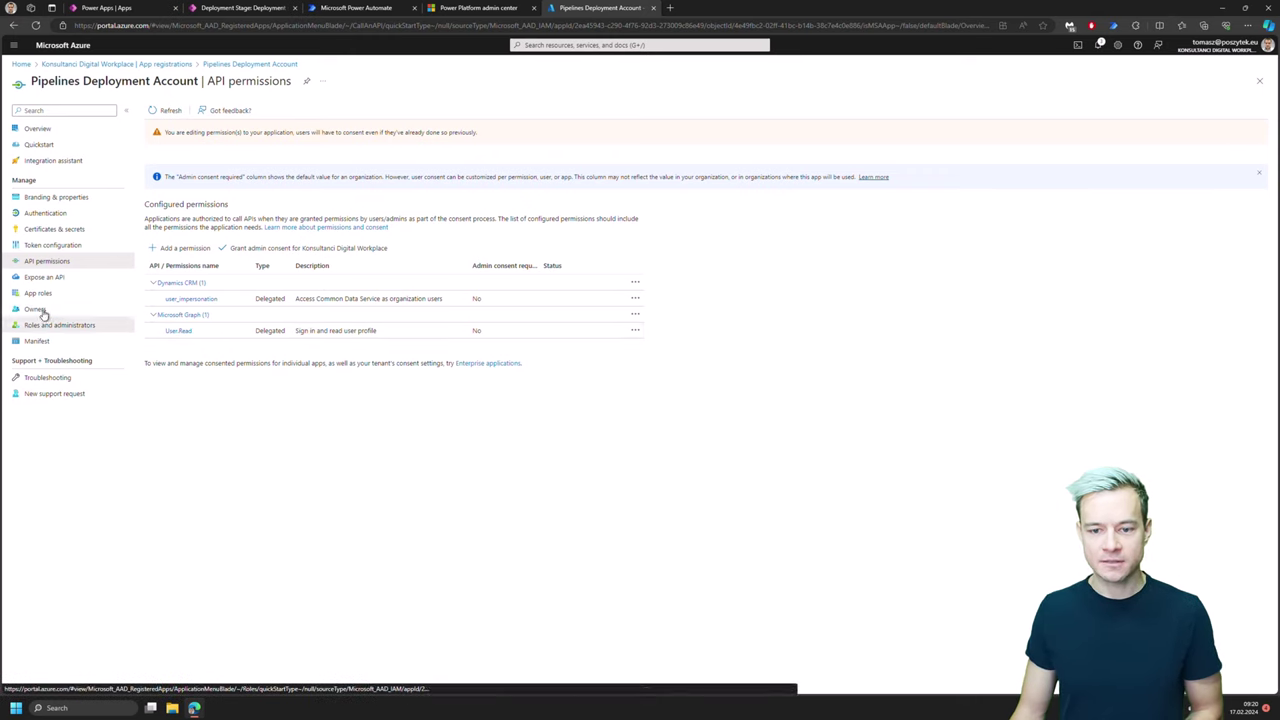
{"action": "left_click", "coordinate": [78, 310]}
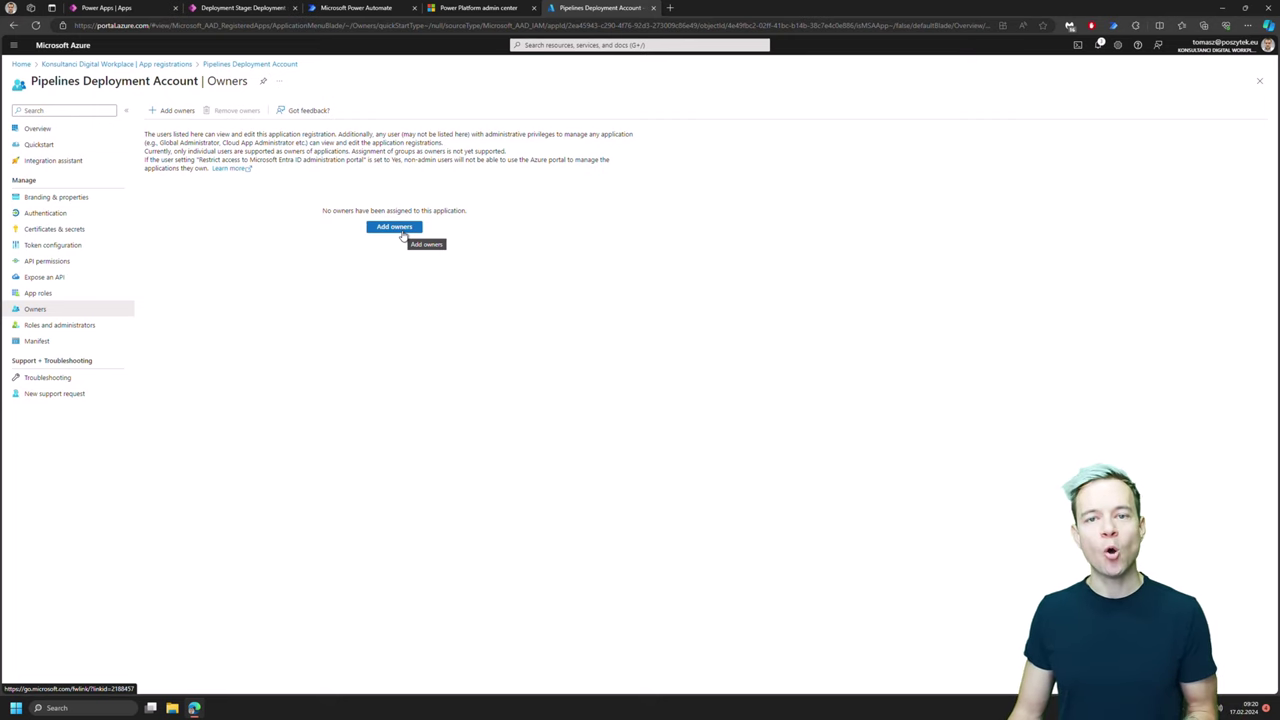
{"action": "left_click", "coordinate": [394, 227]}
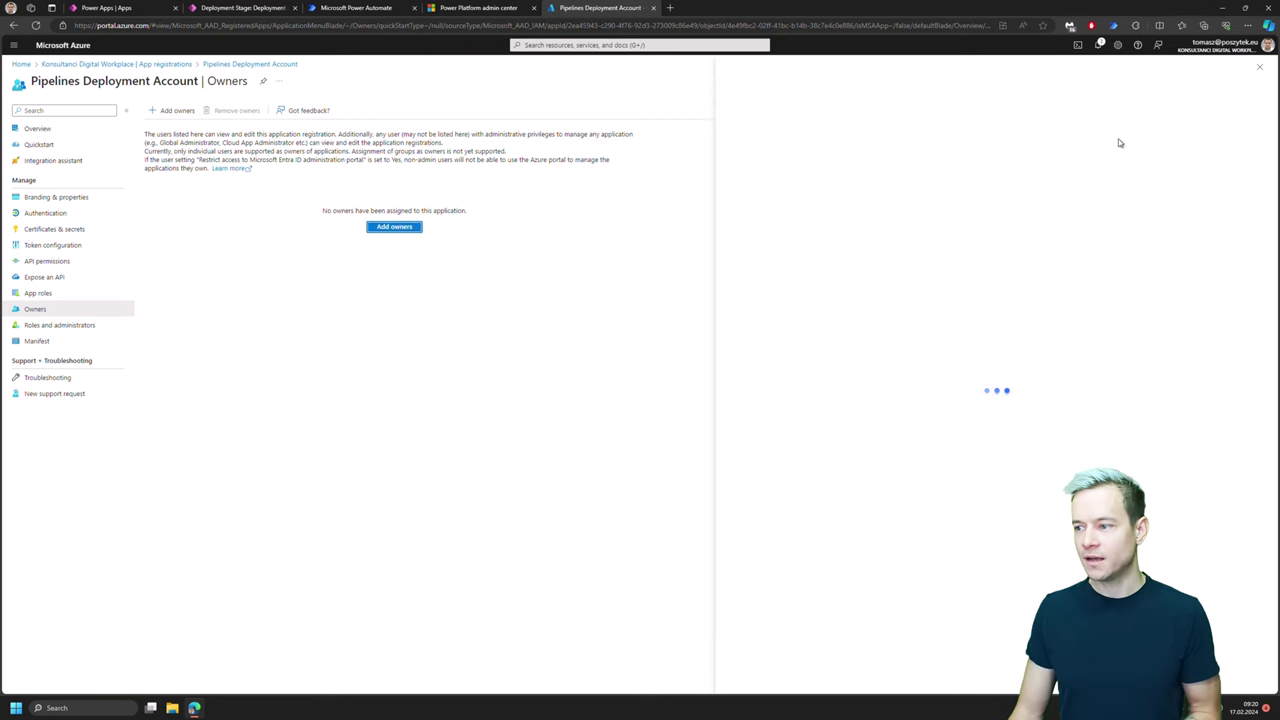
{"action": "left_click", "coordinate": [843, 142]}
{"action": "type", "text": "po"}
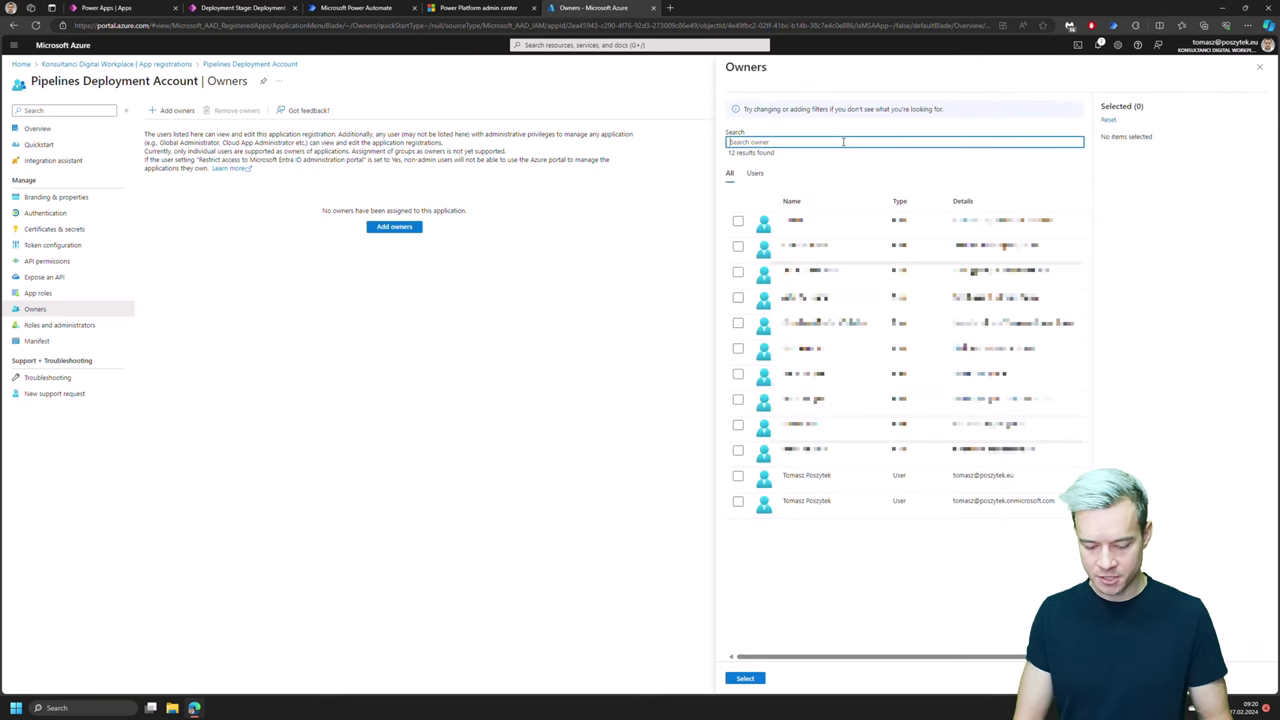
{"action": "type", "text": "szytek"}
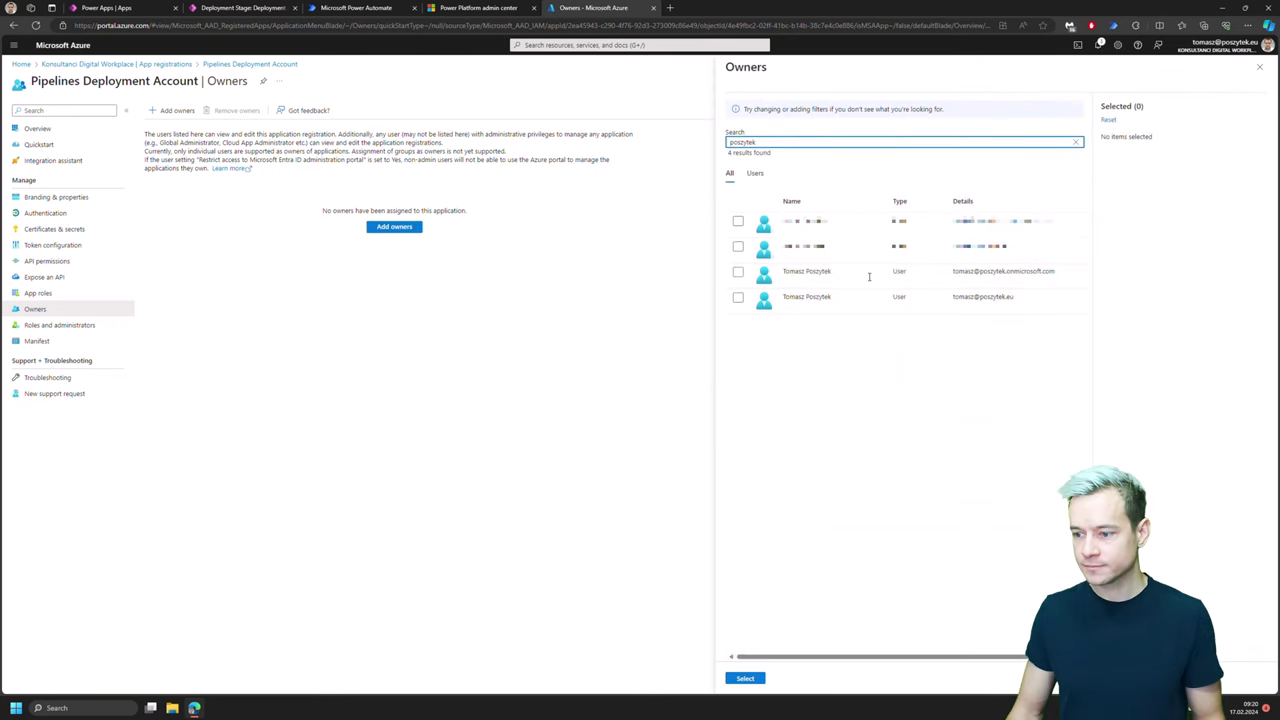
{"action": "left_click", "coordinate": [848, 298]}
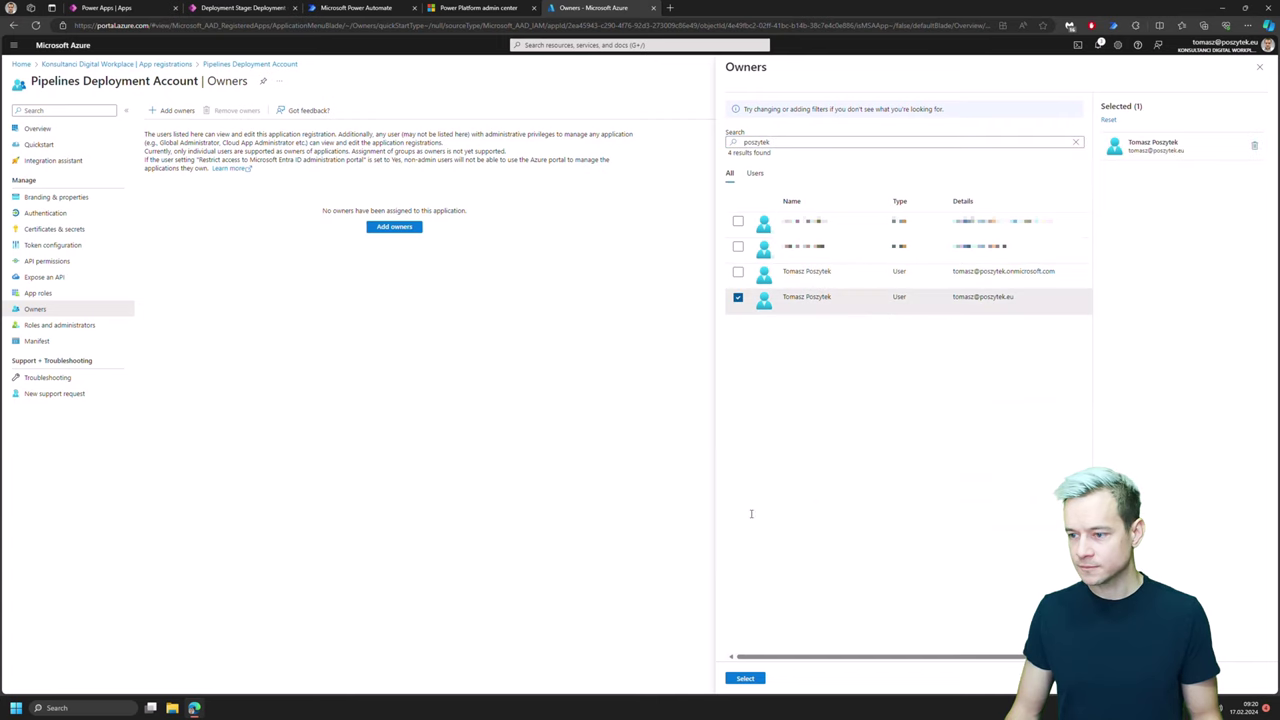
{"action": "left_click", "coordinate": [745, 678]}
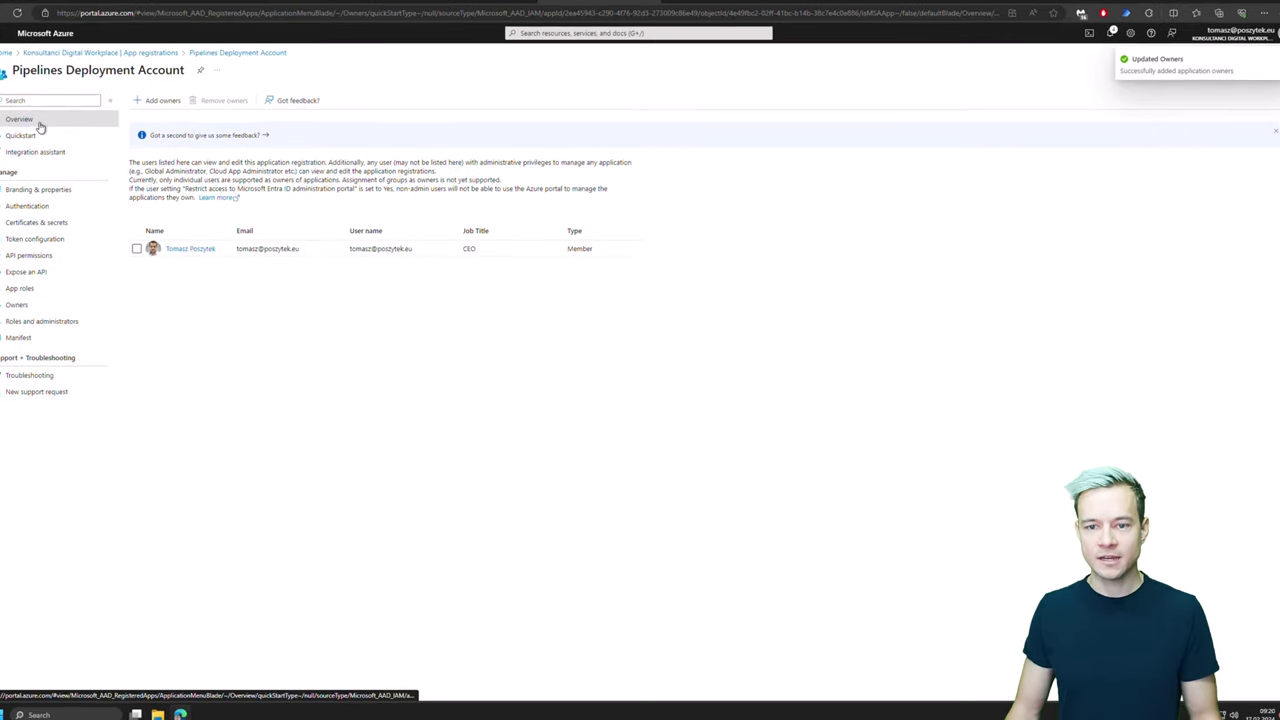
- Copy the app registration's Application (client) ID into the deployment stage's SPN Client Id and try to save the stage
{"action": "left_click", "coordinate": [40, 124]}
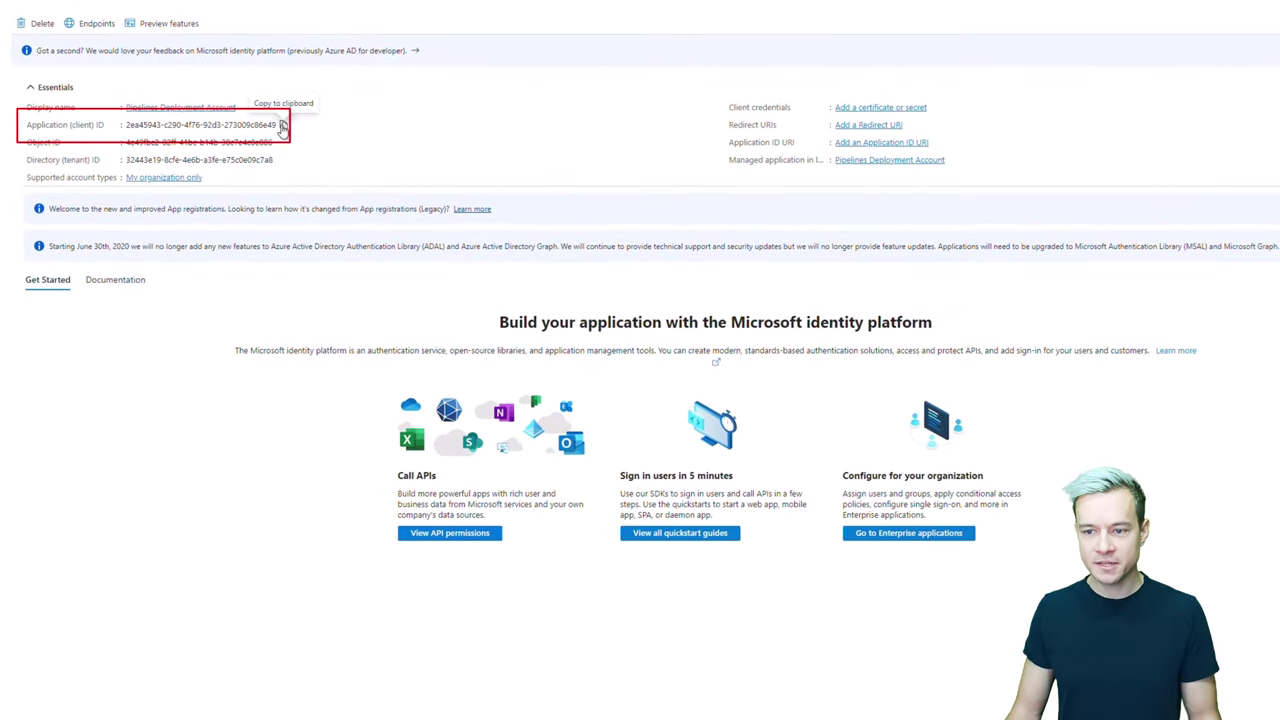
{"action": "left_click", "coordinate": [283, 125]}
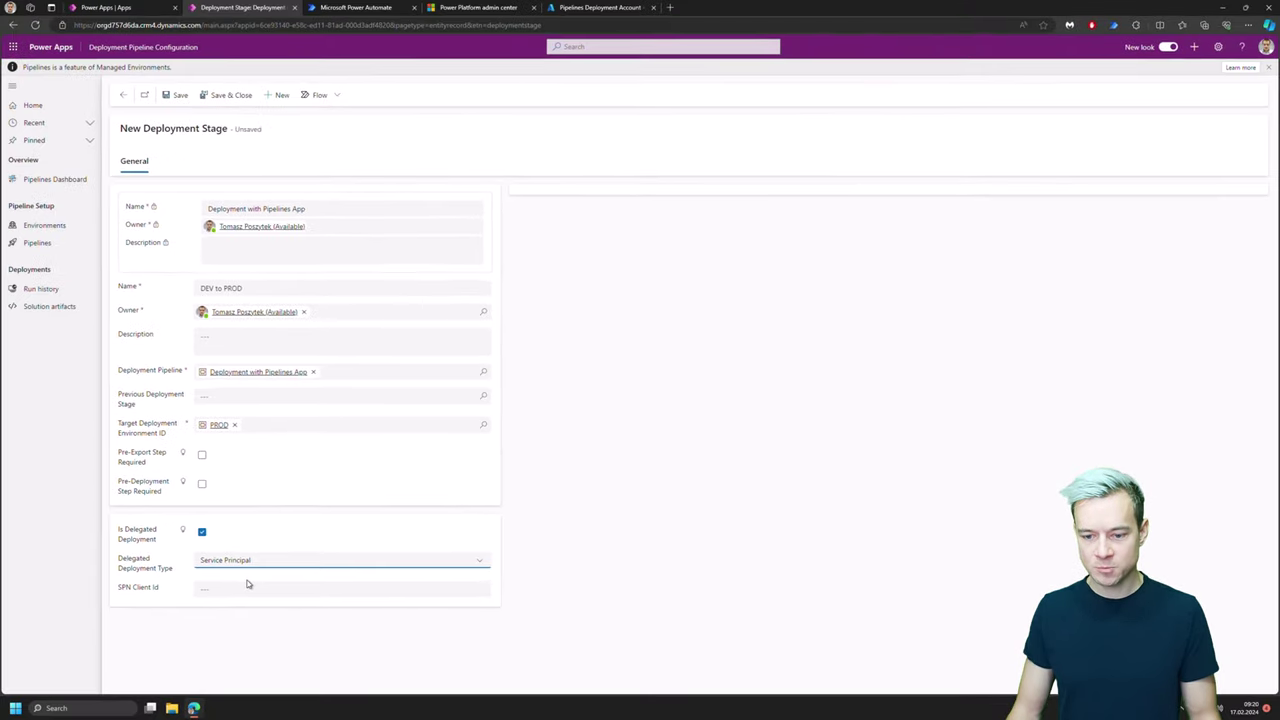
{"action": "left_click", "coordinate": [244, 586]}
{"action": "key", "text": "ctrl+v"}
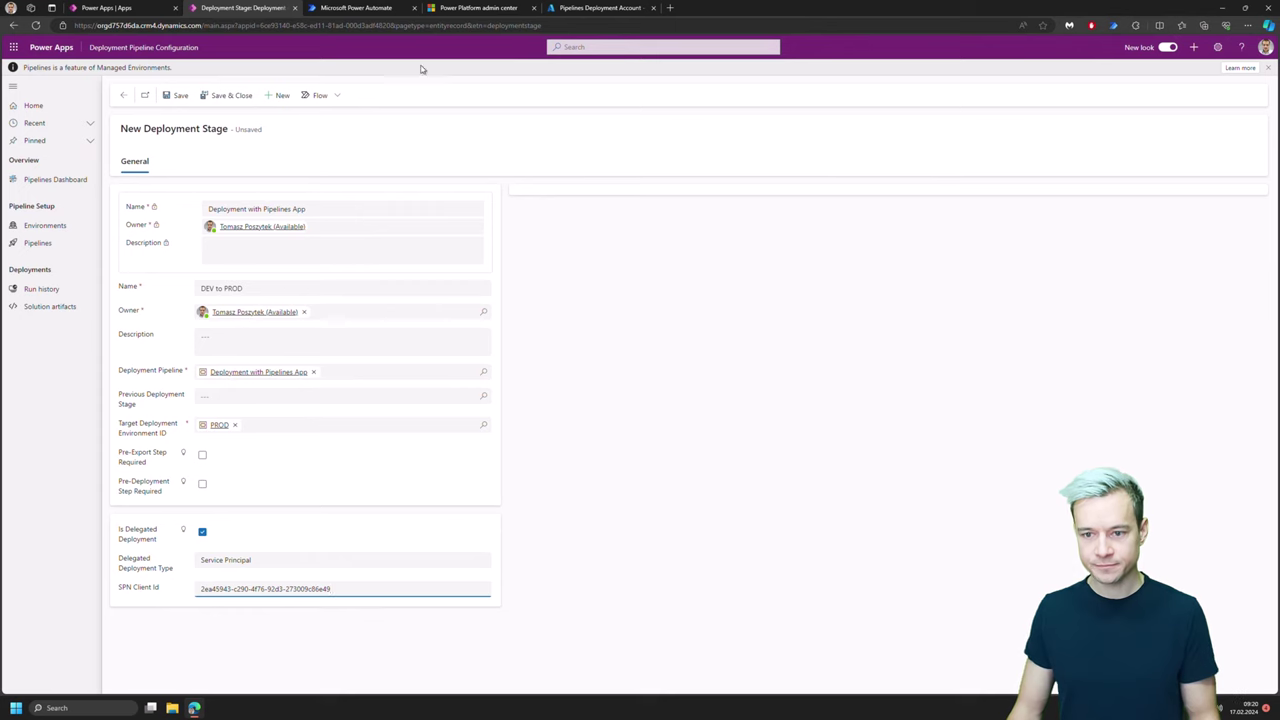
{"action": "left_click", "coordinate": [178, 95]}
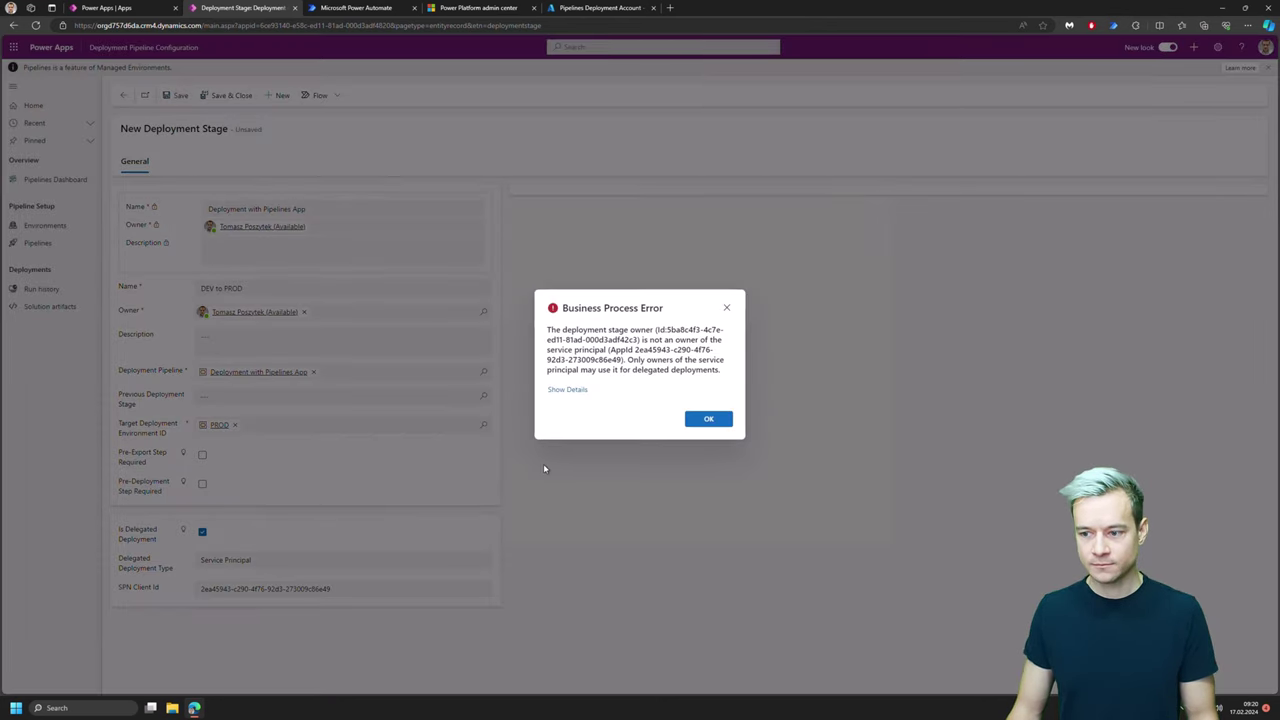
- In Azure's enterprise applications, find Pipelines Deployment Account by searching "pipel" and assign your own user account as its owner
{"action": "left_click", "coordinate": [600, 7]}
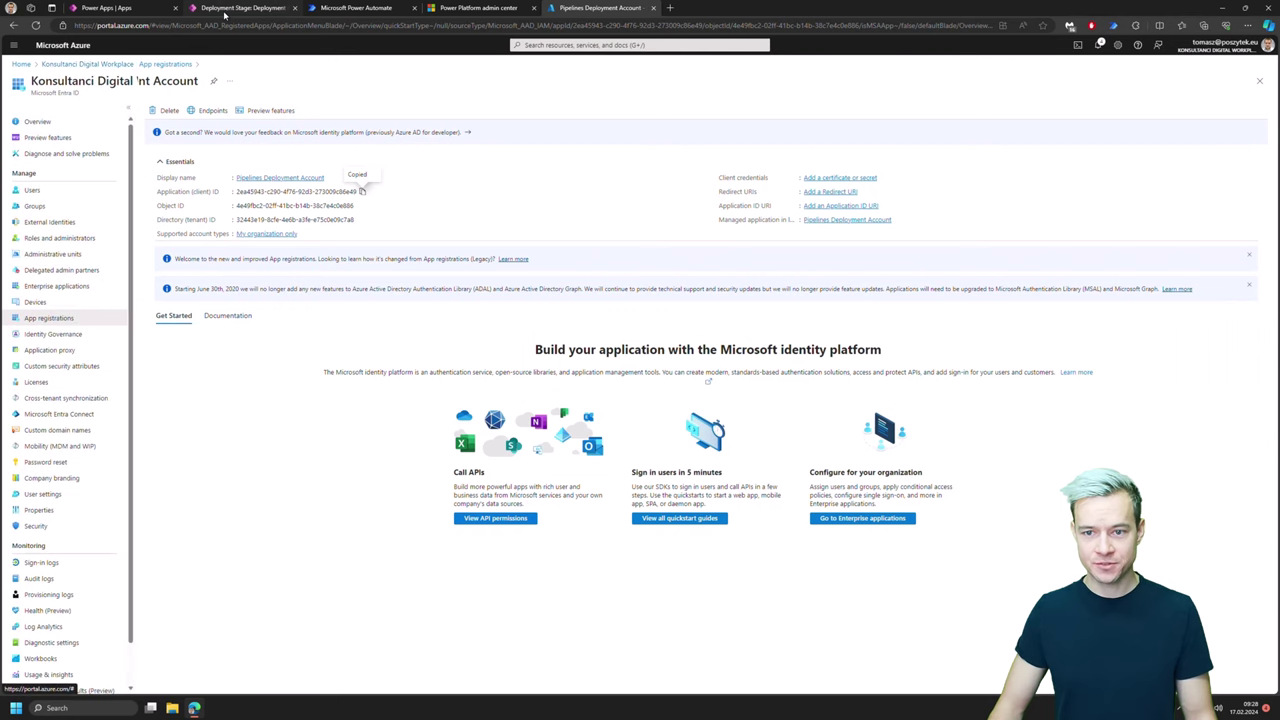
{"action": "left_click", "coordinate": [52, 287]}
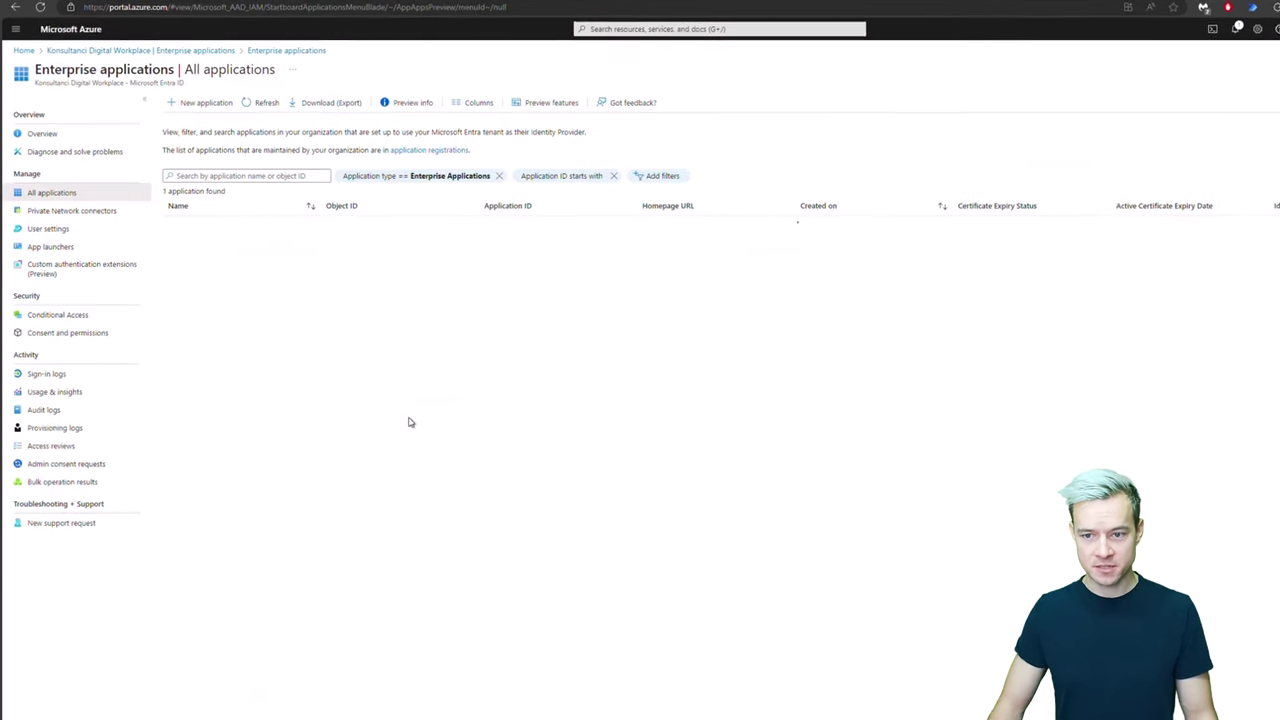
{"action": "left_click", "coordinate": [280, 176]}
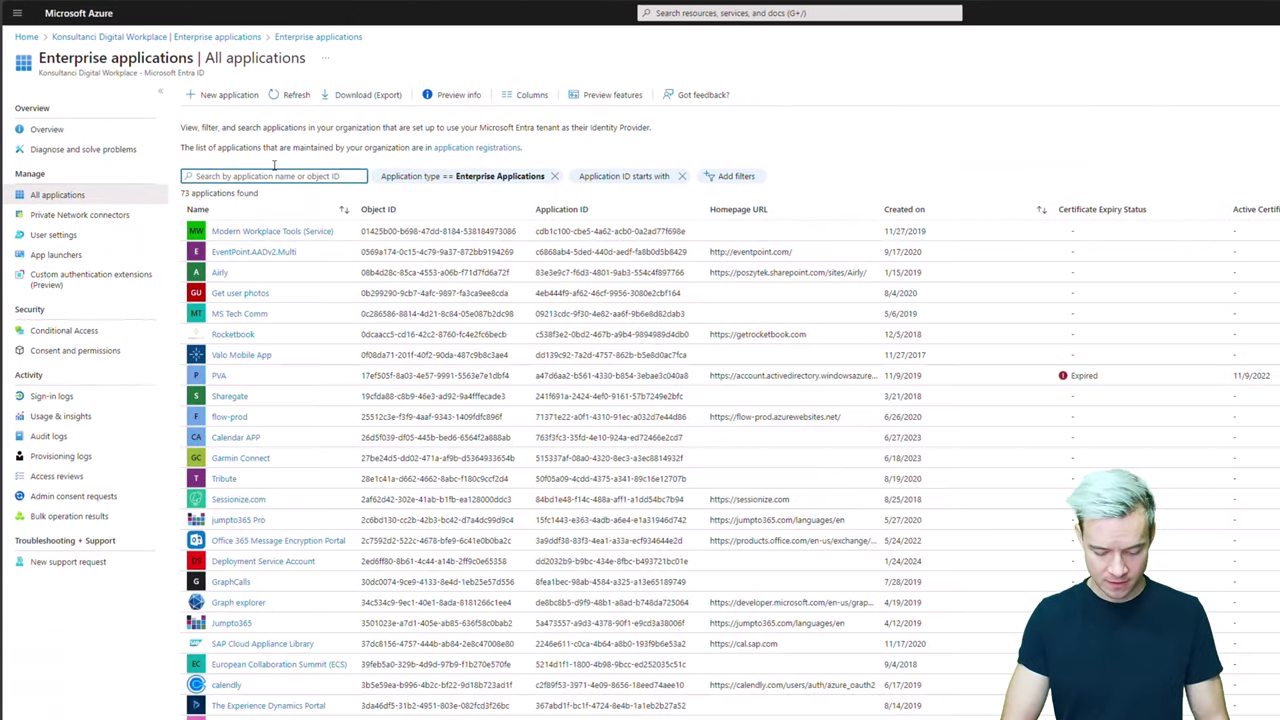
{"action": "type", "text": "pipel"}
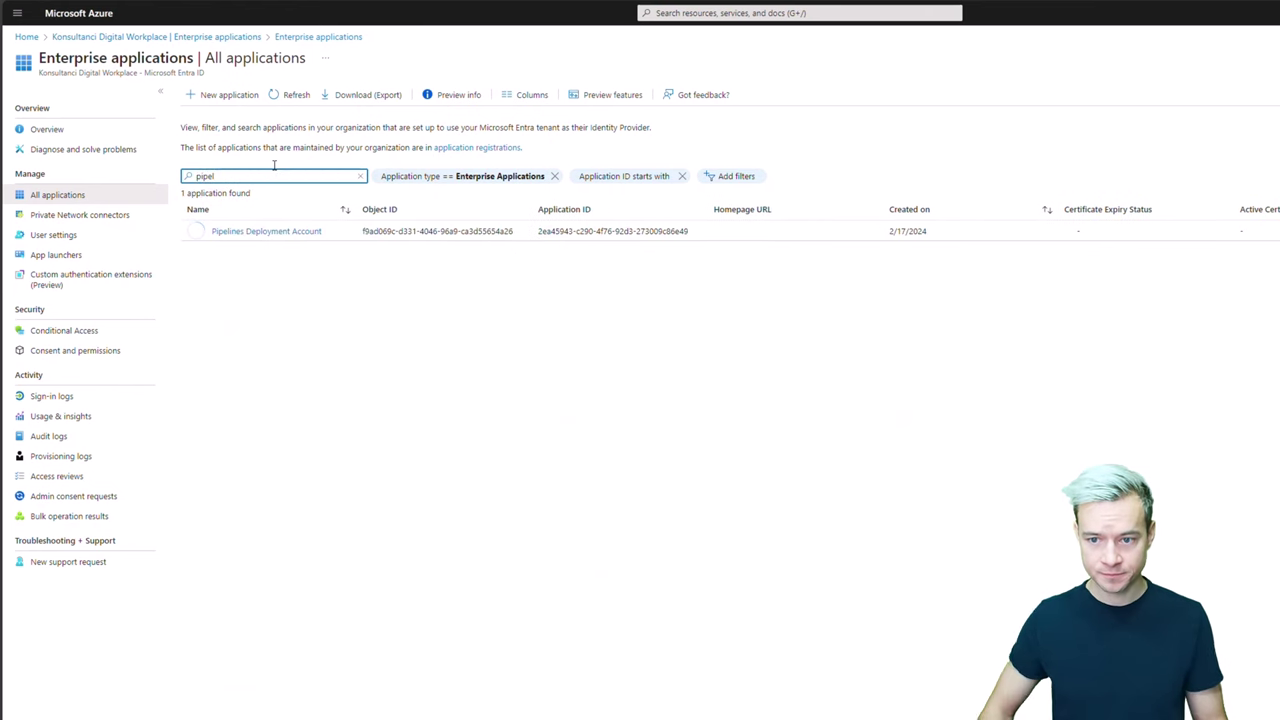
{"action": "left_click", "coordinate": [287, 232]}
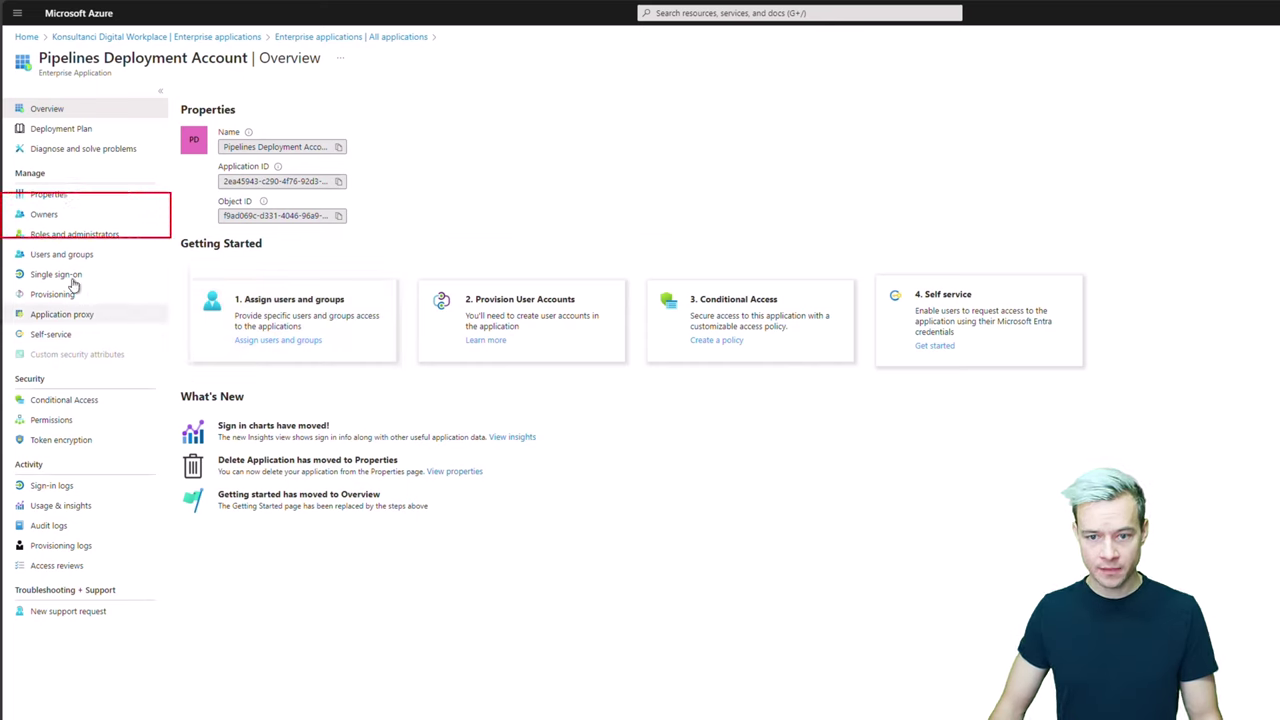
{"action": "left_click", "coordinate": [72, 218]}
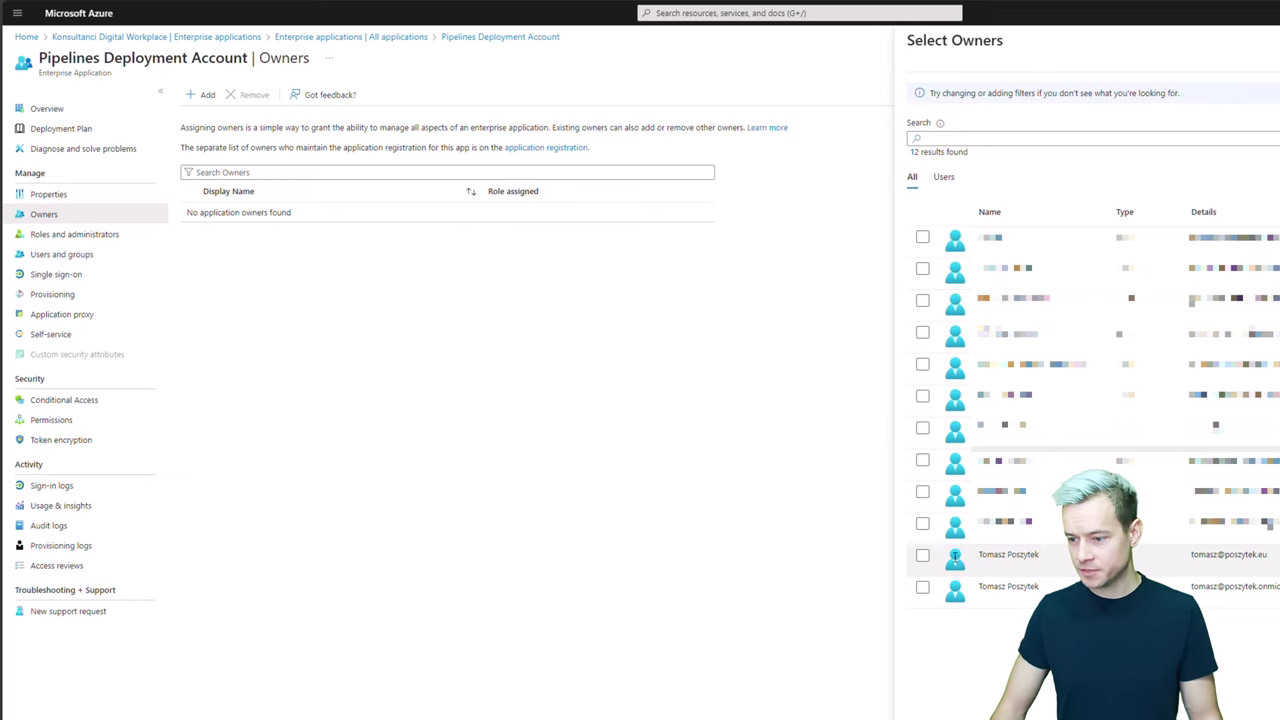
{"action": "left_click", "coordinate": [923, 556]}
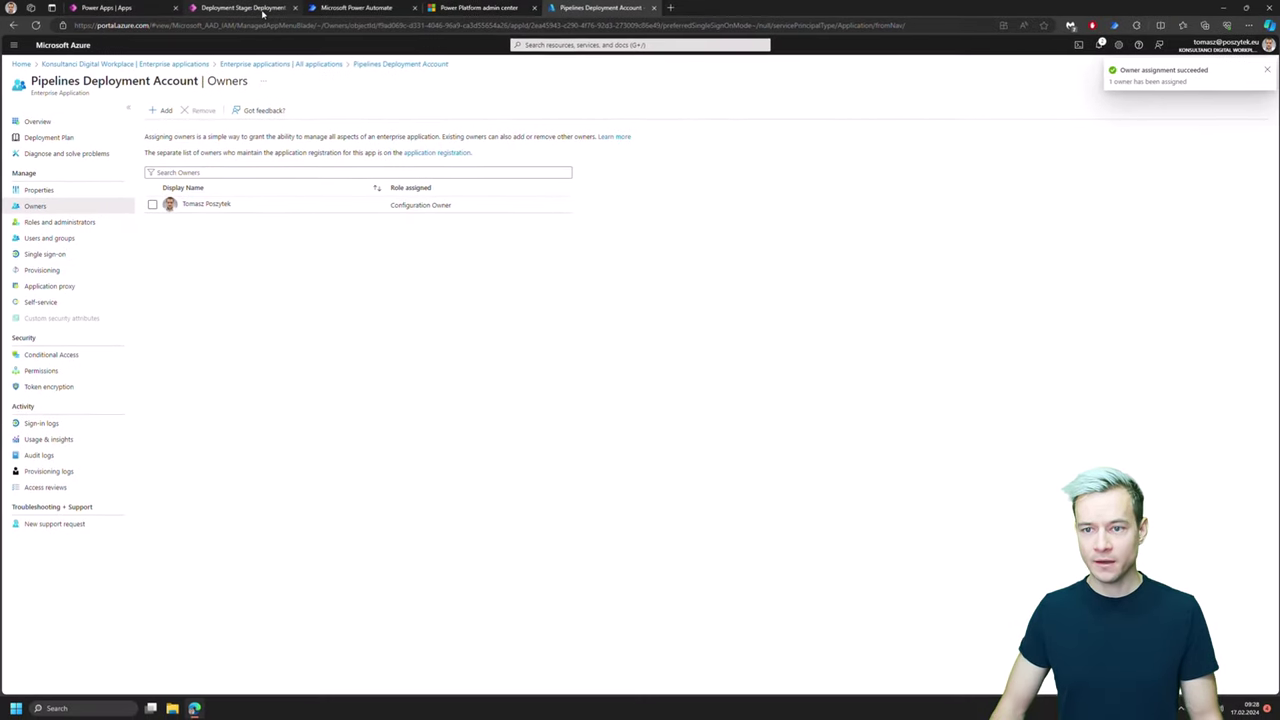
- Check the enterprise application's Application ID against the stage's SPN Client Id and save the DEV to PROD stage
{"action": "left_click", "coordinate": [243, 8]}
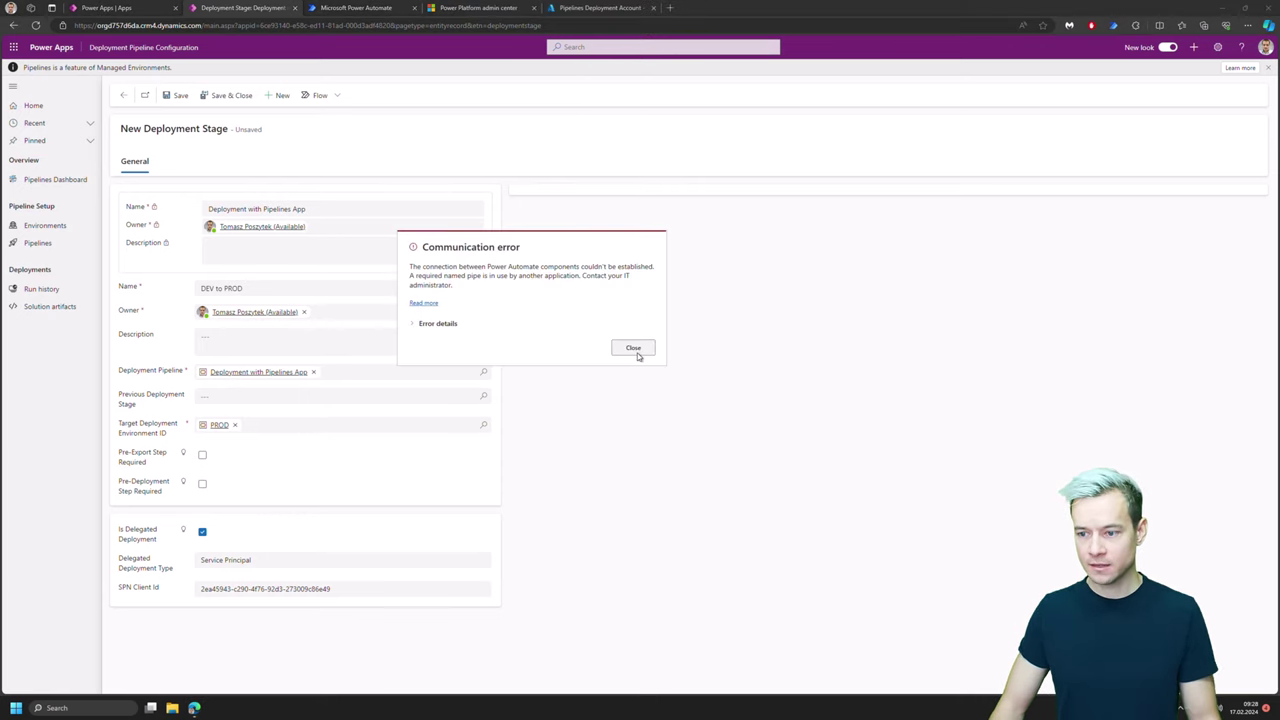
{"action": "left_click", "coordinate": [633, 347]}
{"action": "left_click", "coordinate": [600, 8]}
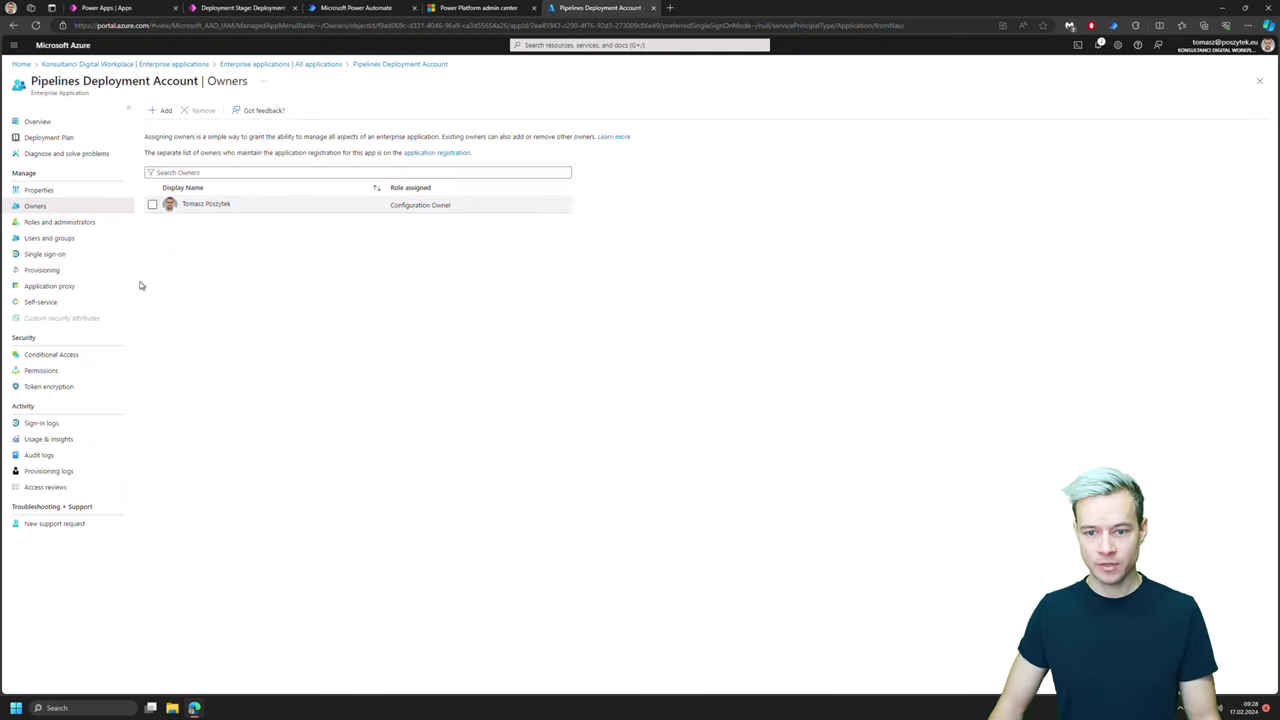
{"action": "left_click", "coordinate": [44, 124]}
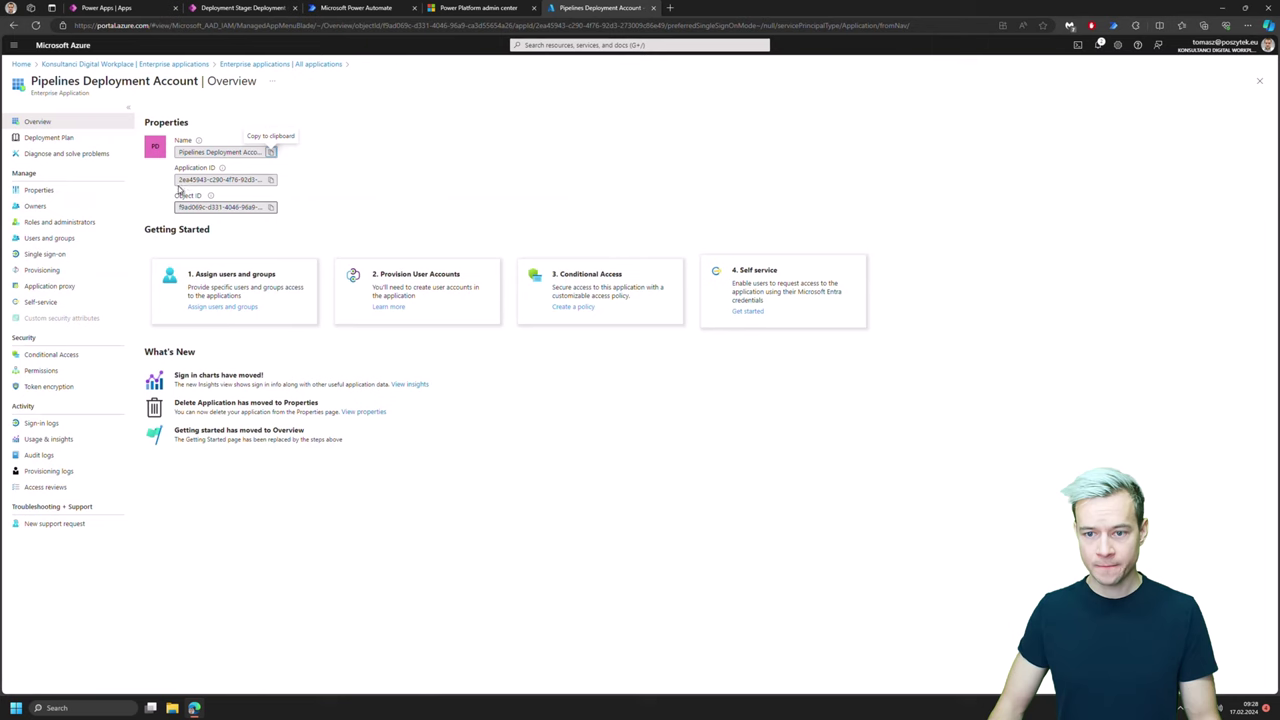
{"action": "triple_click", "coordinate": [205, 180]}
{"action": "left_click", "coordinate": [238, 9]}
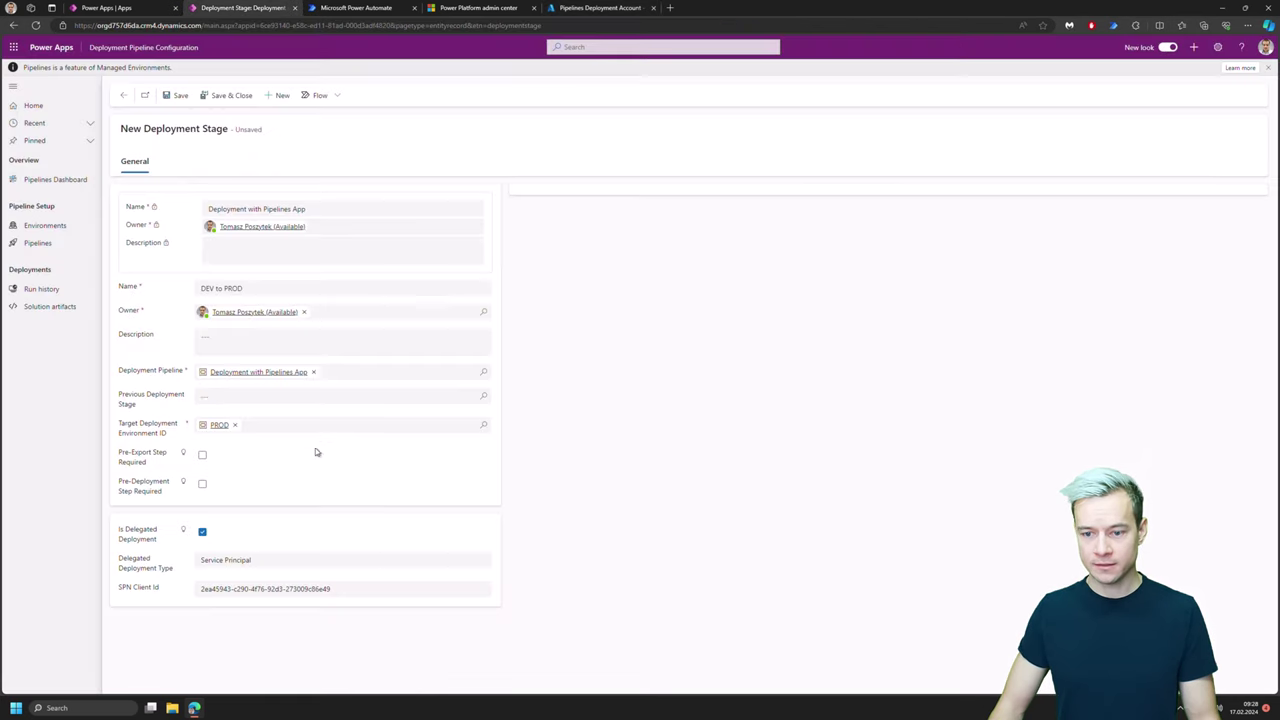
{"action": "left_click", "coordinate": [178, 97]}
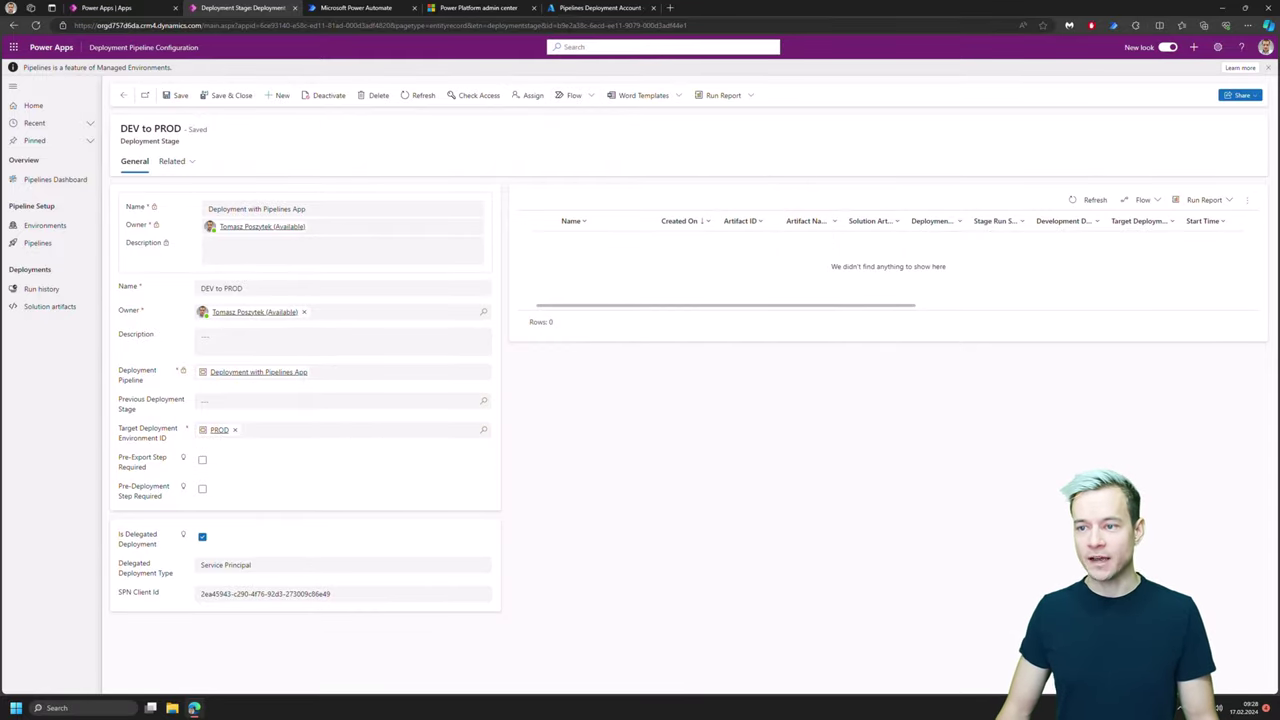
- Review the owners of the Pipelines Deployment Account enterprise application in Azure and return to the deployment stage
{"action": "left_click", "coordinate": [580, 9]}
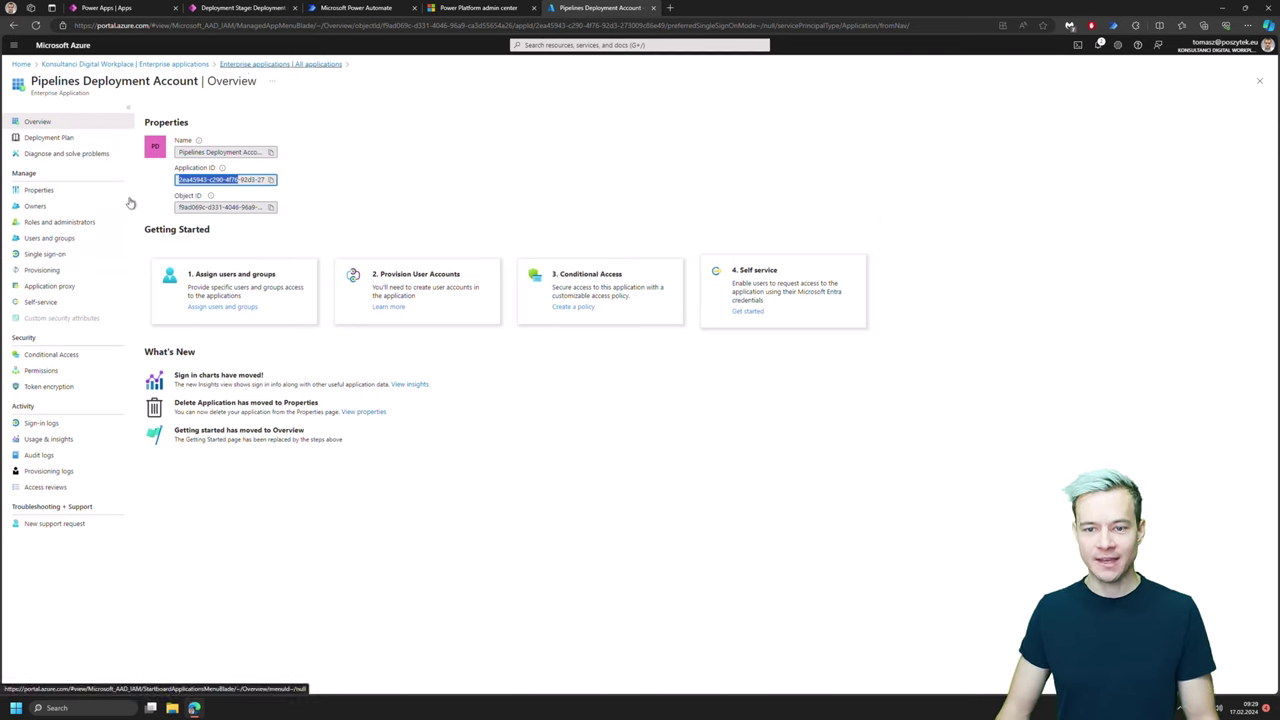
{"action": "left_click", "coordinate": [38, 208]}
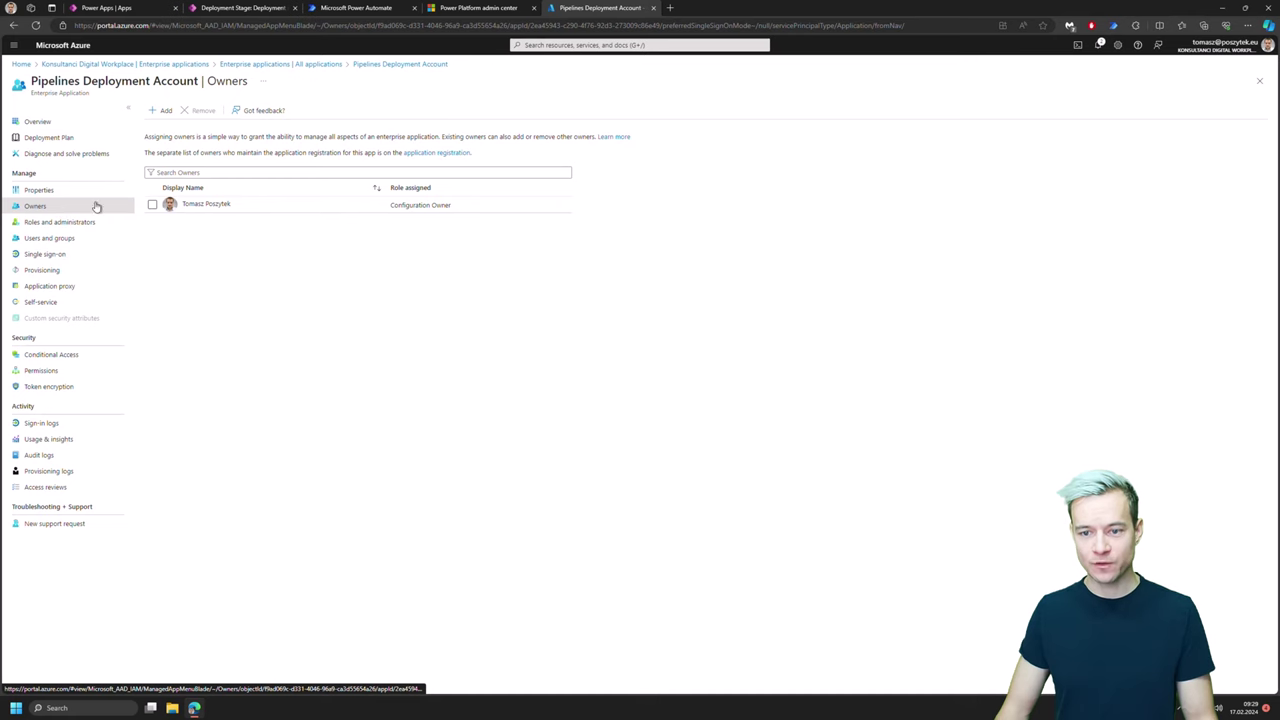
{"action": "left_click", "coordinate": [250, 8]}
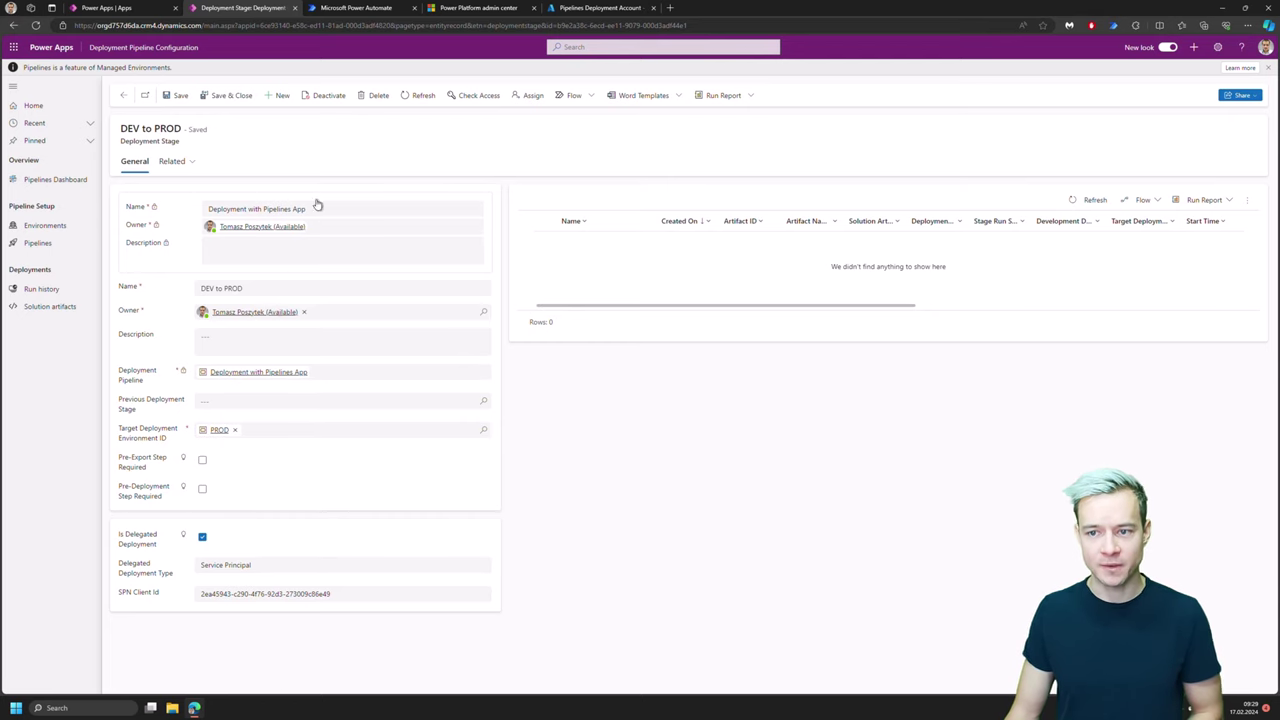
- Switch to Power Automate and examine the approval flow's OnApprovalStarted trigger and the parameters of its Approve deployment and Reject deployment actions
{"action": "left_click", "coordinate": [345, 8]}
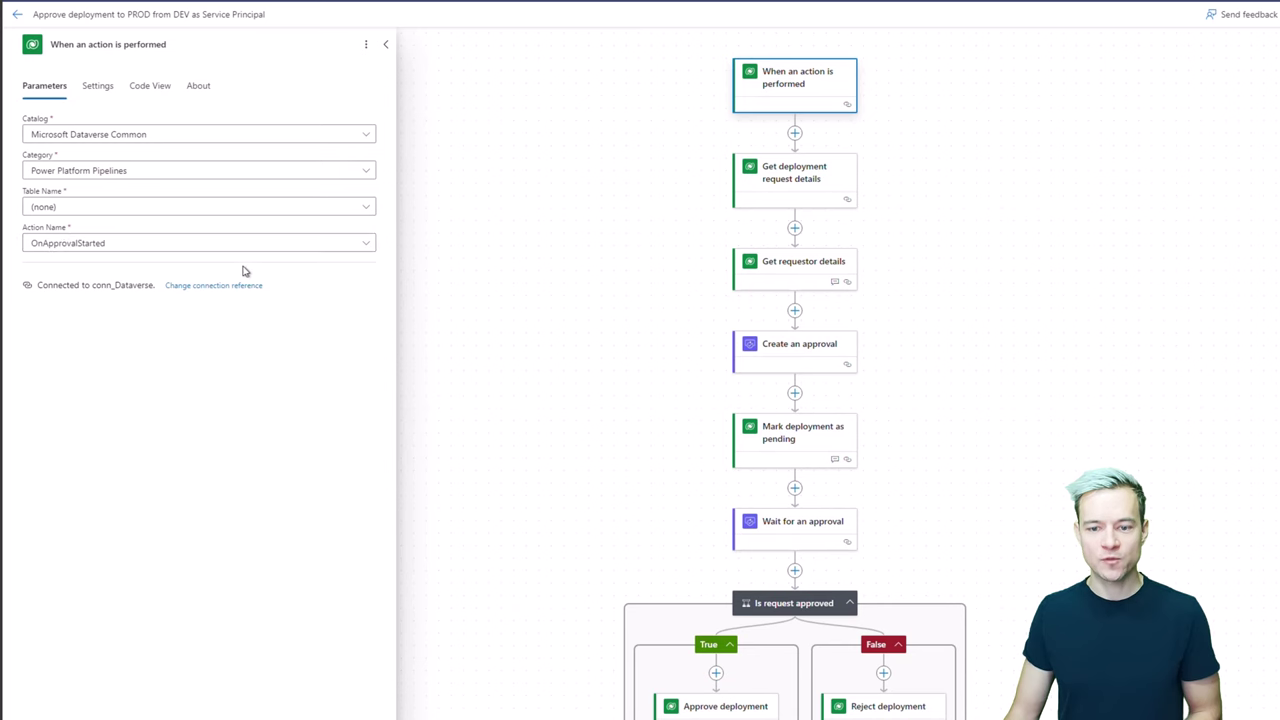
{"action": "scroll", "coordinate": [1051, 306], "scroll_direction": "down", "scroll_amount": 3}
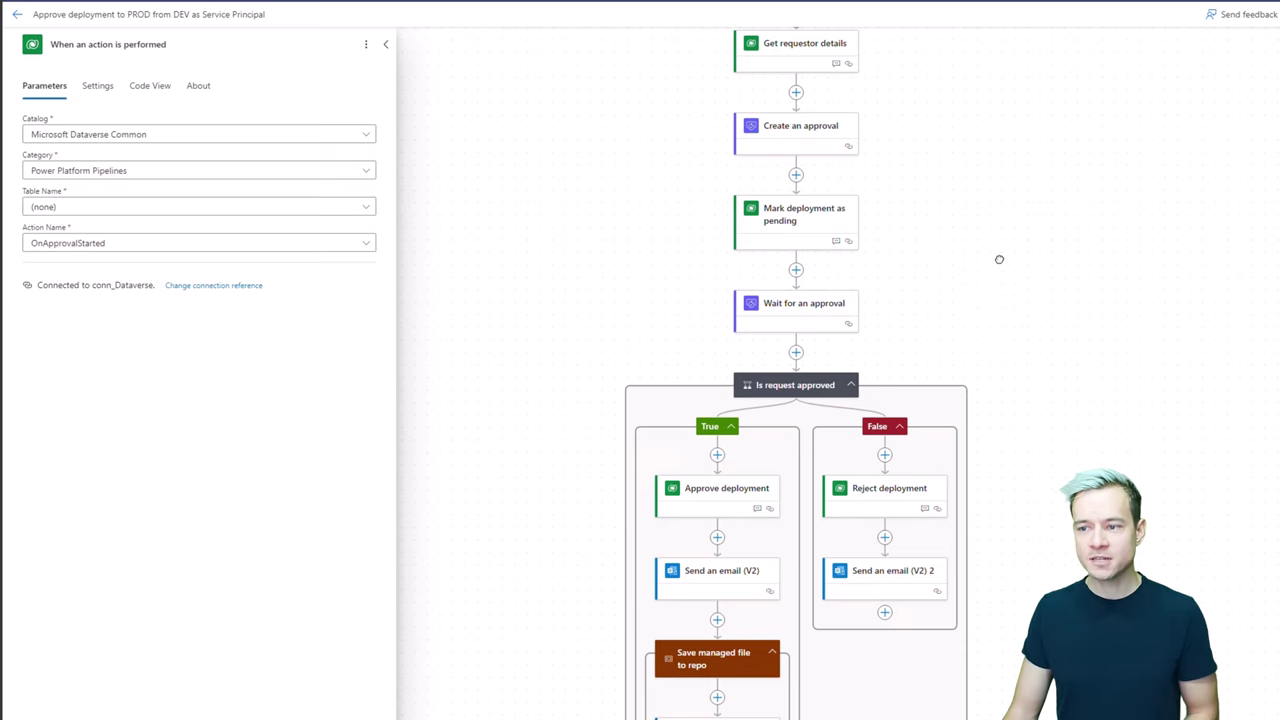
{"action": "left_click_drag", "start_coordinate": [997, 257], "coordinate": [997, 272]}
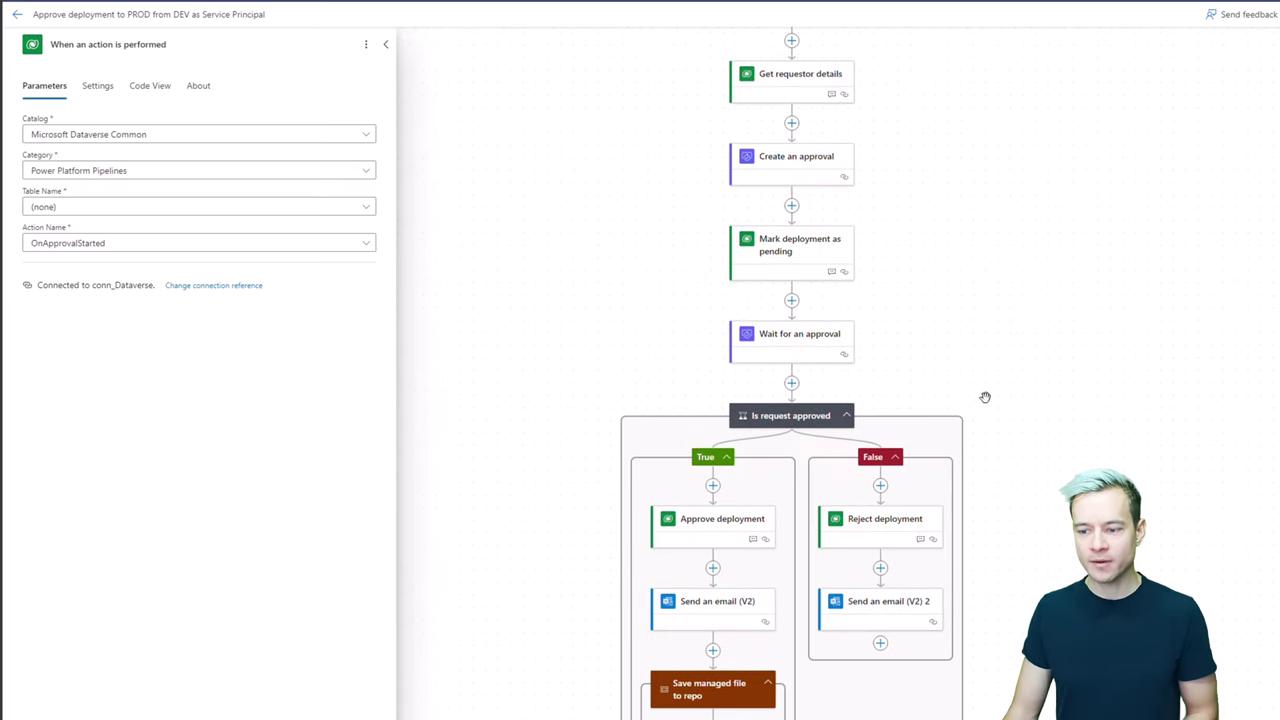
{"action": "left_click", "coordinate": [720, 528]}
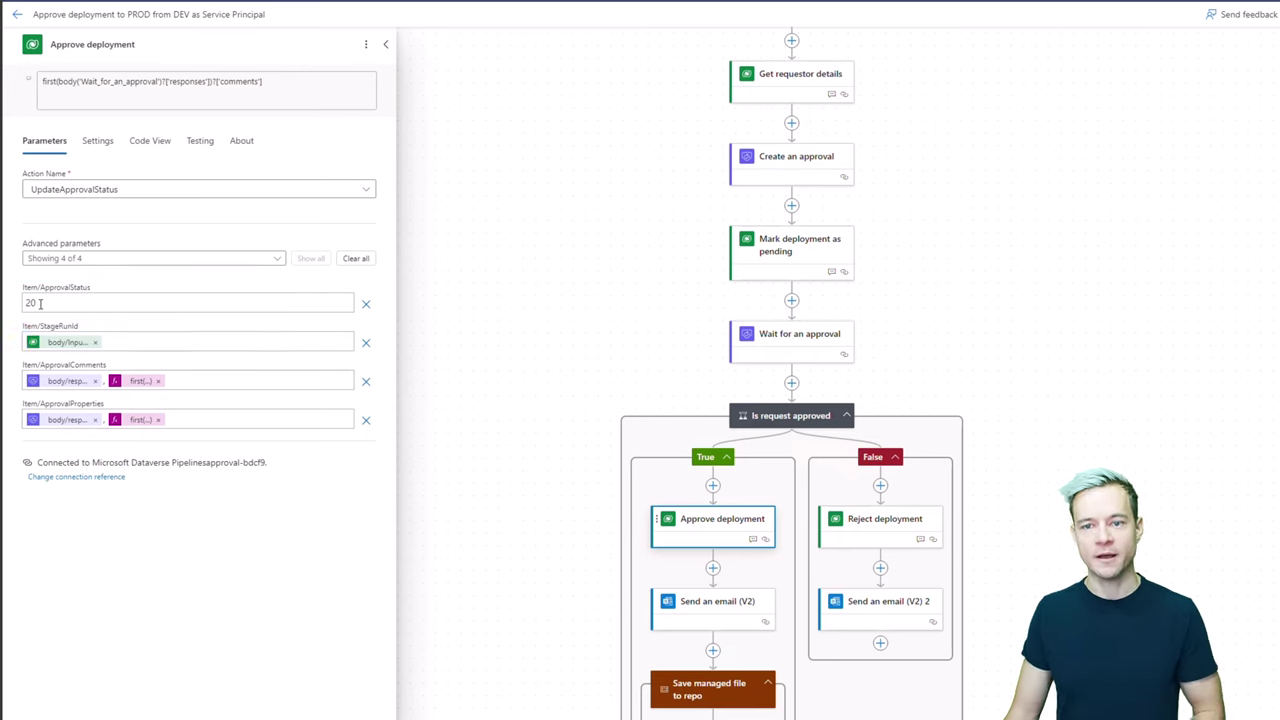
{"action": "left_click", "coordinate": [902, 527]}
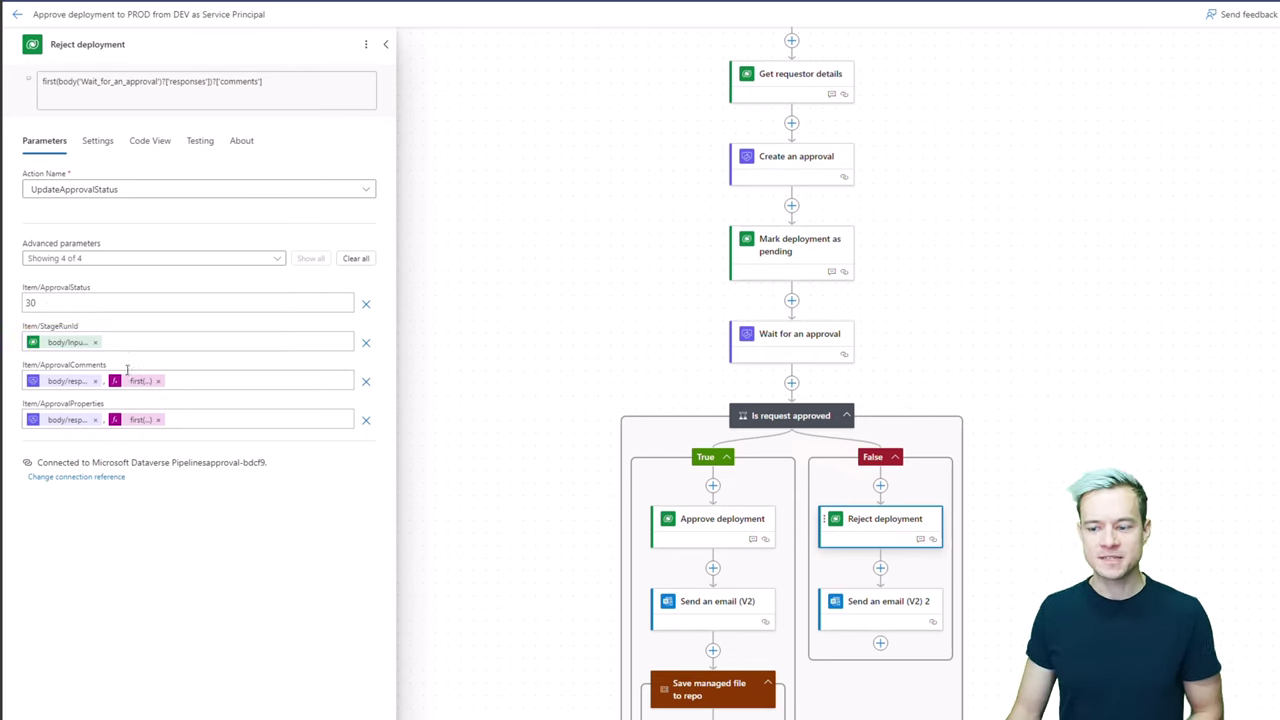
- Start a new Dataverse connection for the Mark deployment as pending action with Service Principal authentication, named PipelinesUser
{"action": "left_click", "coordinate": [804, 249]}
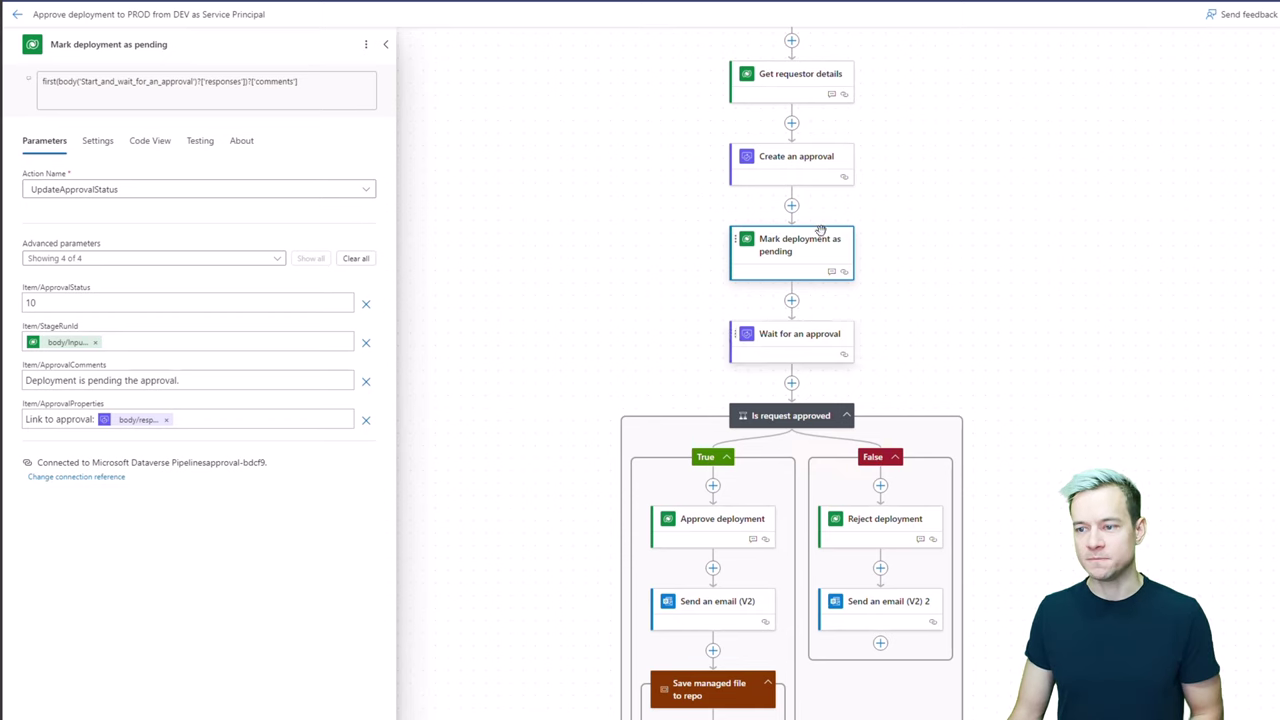
{"action": "left_click", "coordinate": [78, 480]}
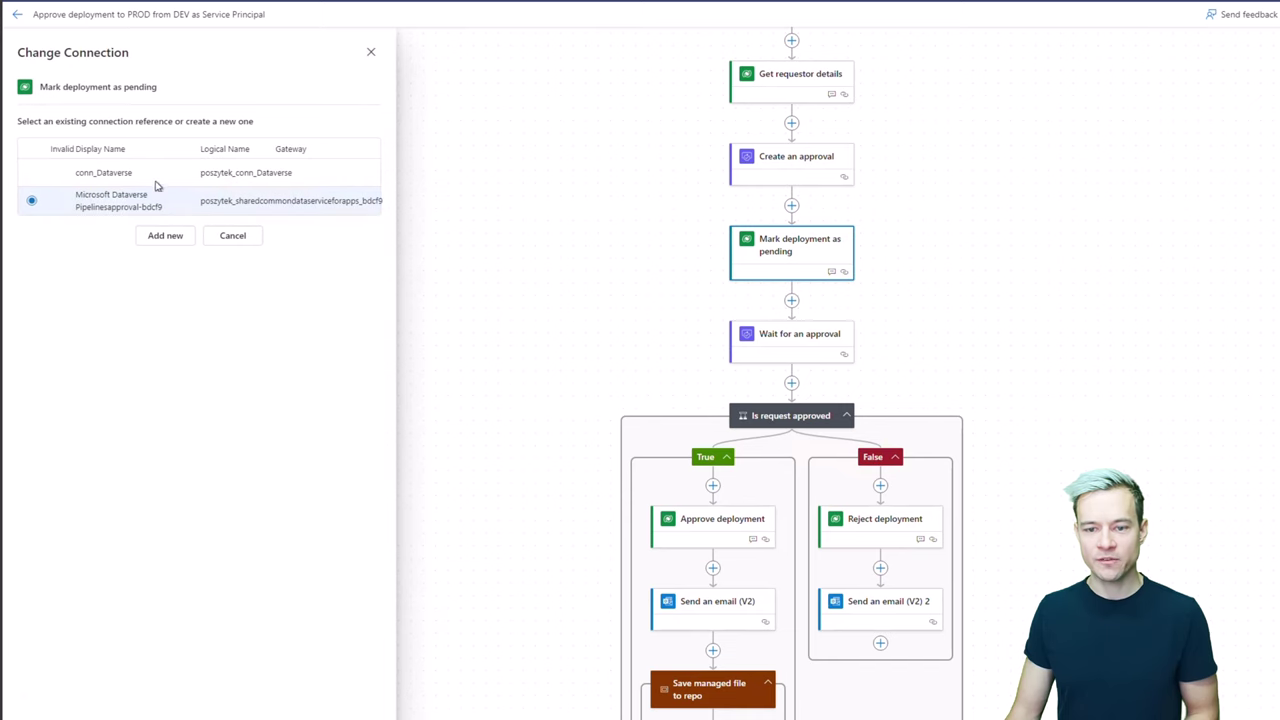
{"action": "left_click", "coordinate": [176, 237]}
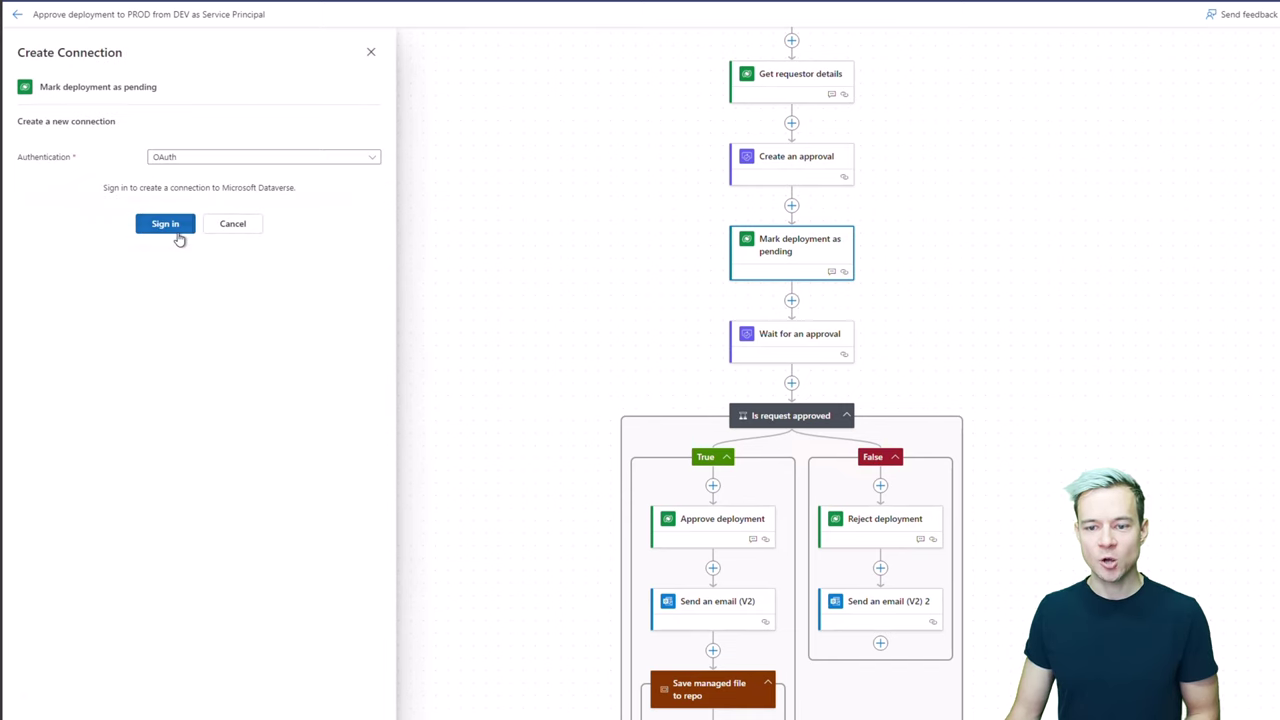
{"action": "left_click", "coordinate": [214, 160]}
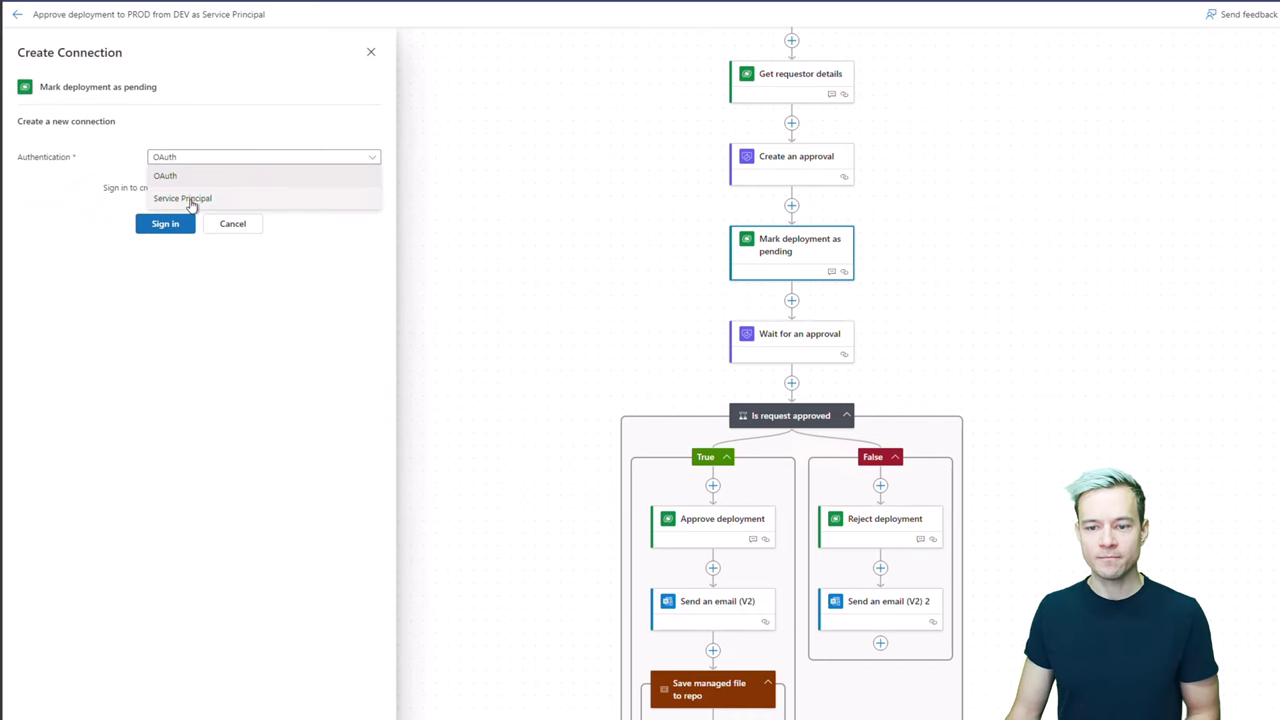
{"action": "left_click", "coordinate": [211, 202]}
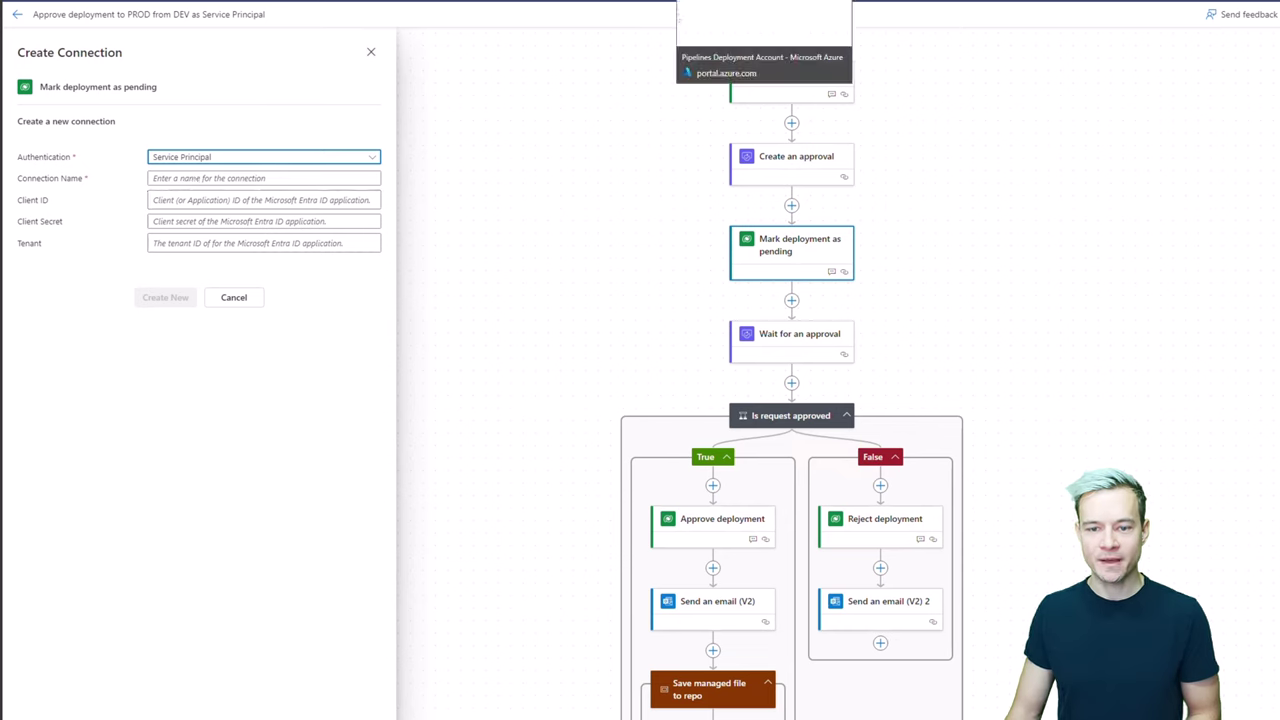
{"action": "left_click", "coordinate": [232, 180]}
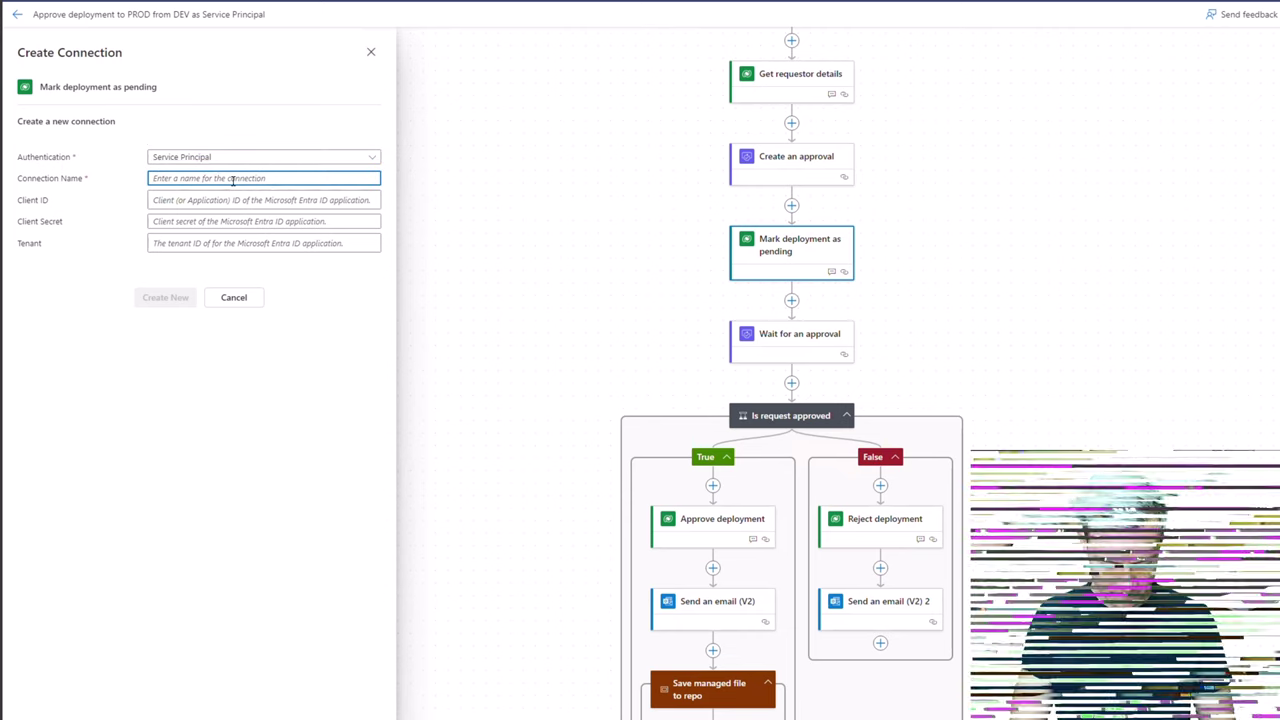
{"action": "type", "text": "P"}
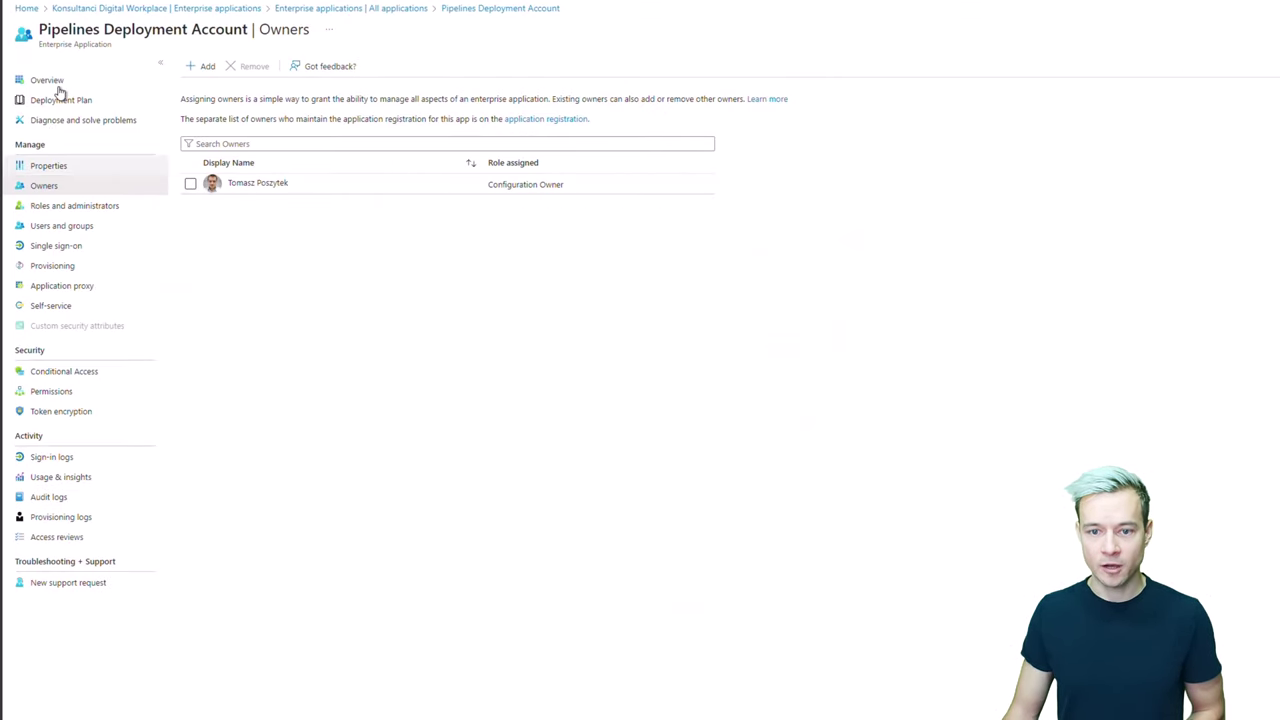
- Copy the Pipelines Deployment Account's Application ID from its Azure overview into the new connection's Client ID
{"action": "left_click", "coordinate": [52, 82]}
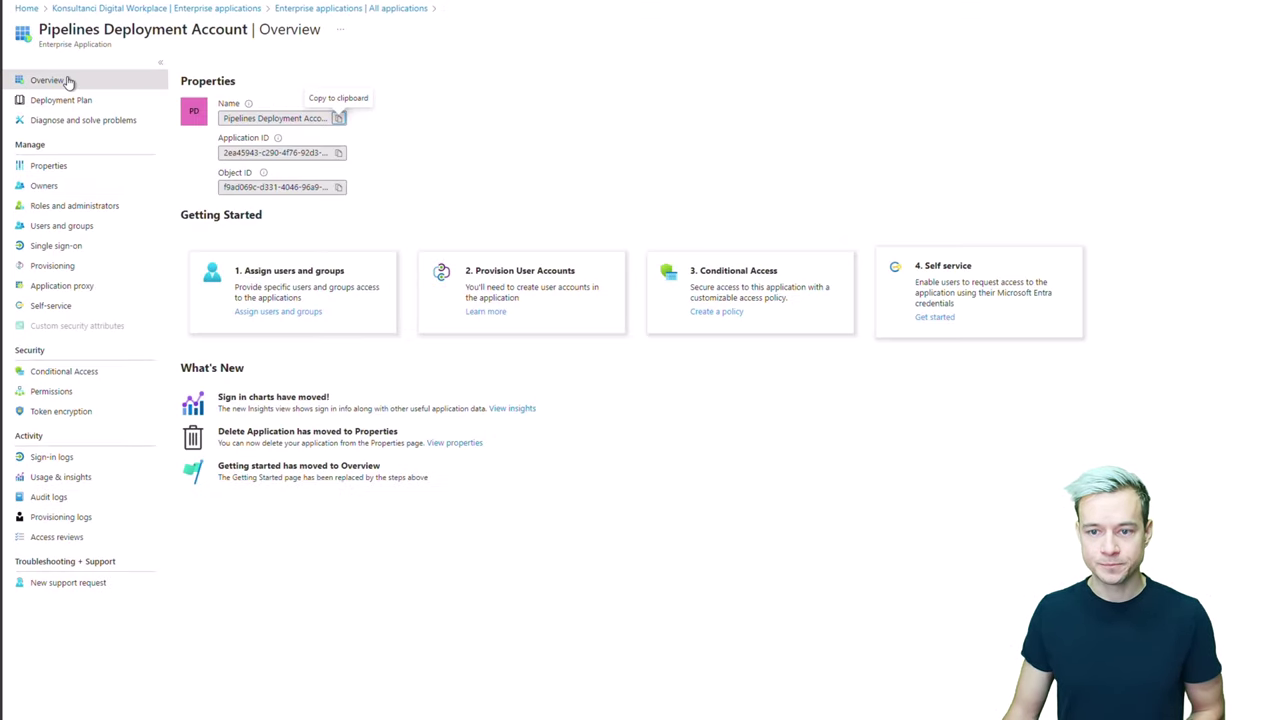
{"action": "left_click", "coordinate": [339, 152]}
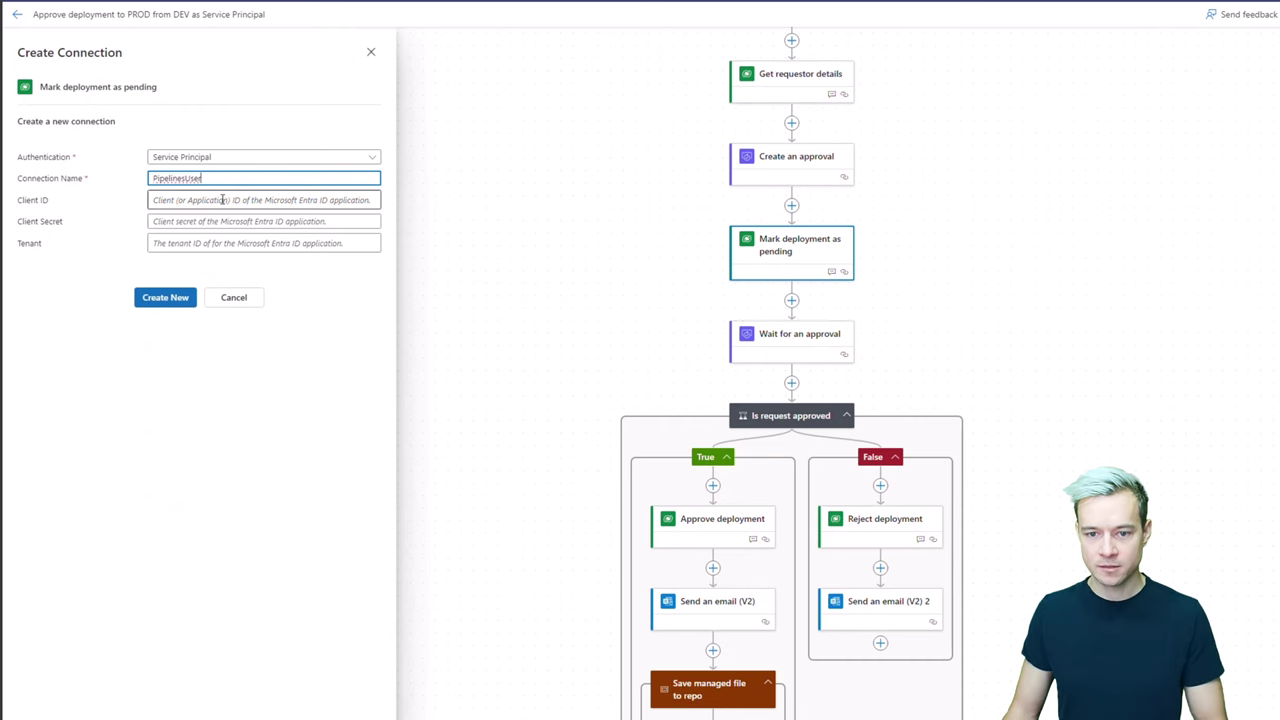
{"action": "left_click", "coordinate": [222, 200]}
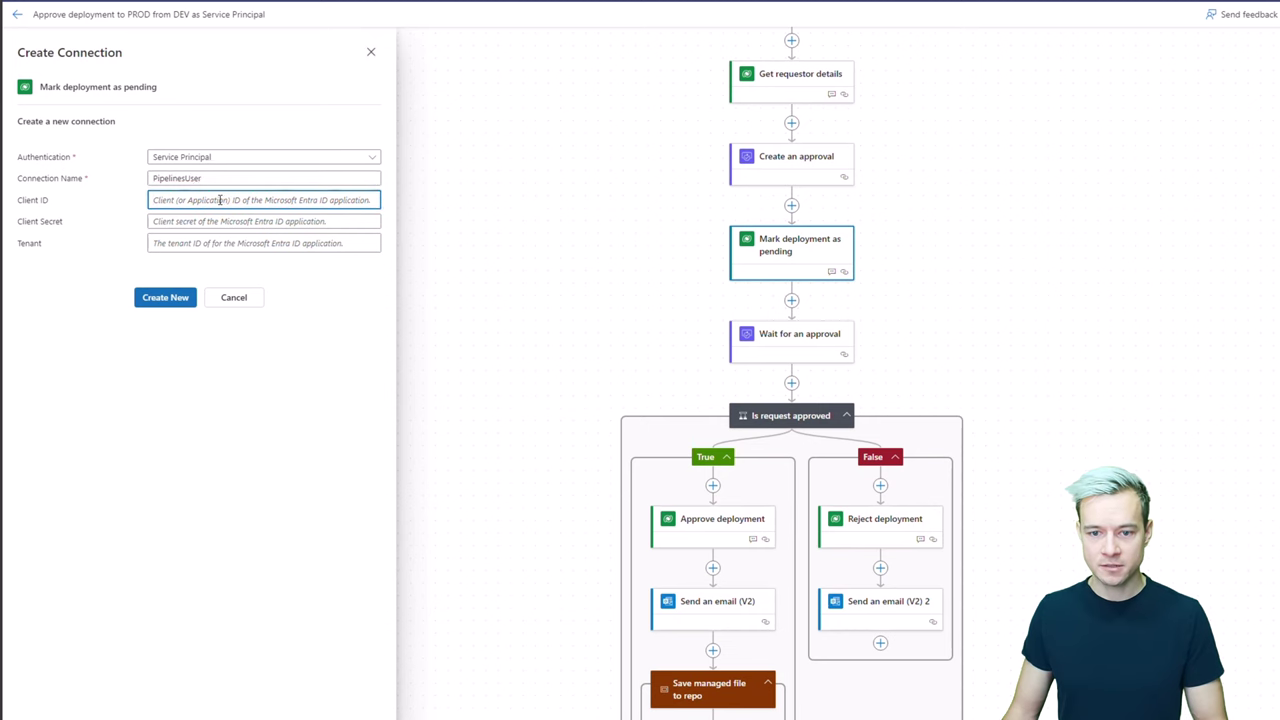
{"action": "key", "text": "ctrl+v"}
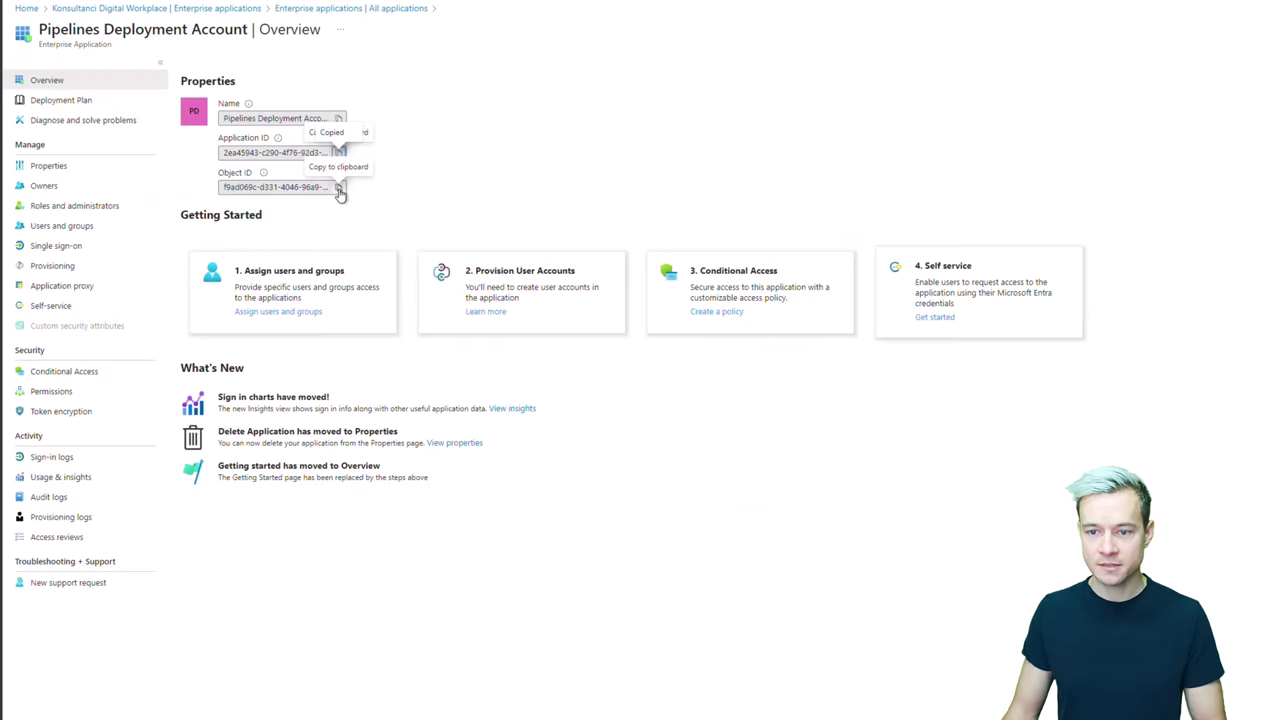
- Try using the enterprise application's Object ID from Azure as the new connection's Tenant value
{"action": "left_click", "coordinate": [338, 187]}
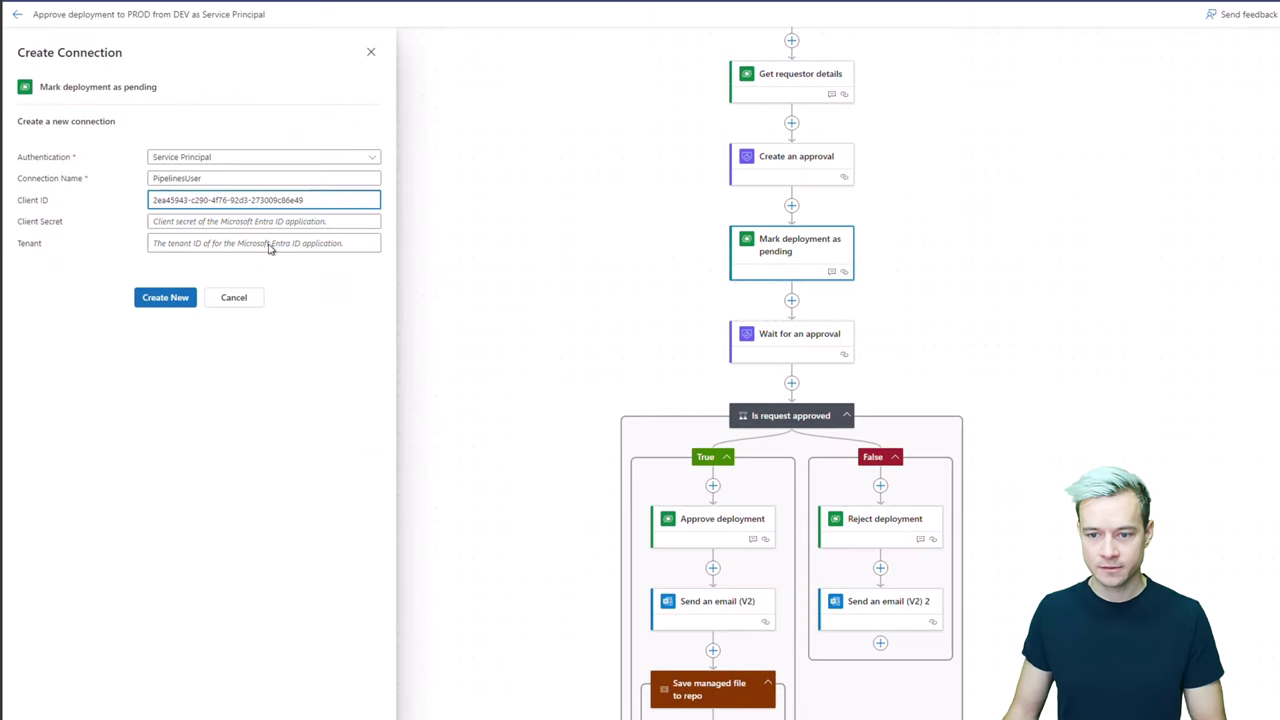
{"action": "left_click", "coordinate": [268, 243]}
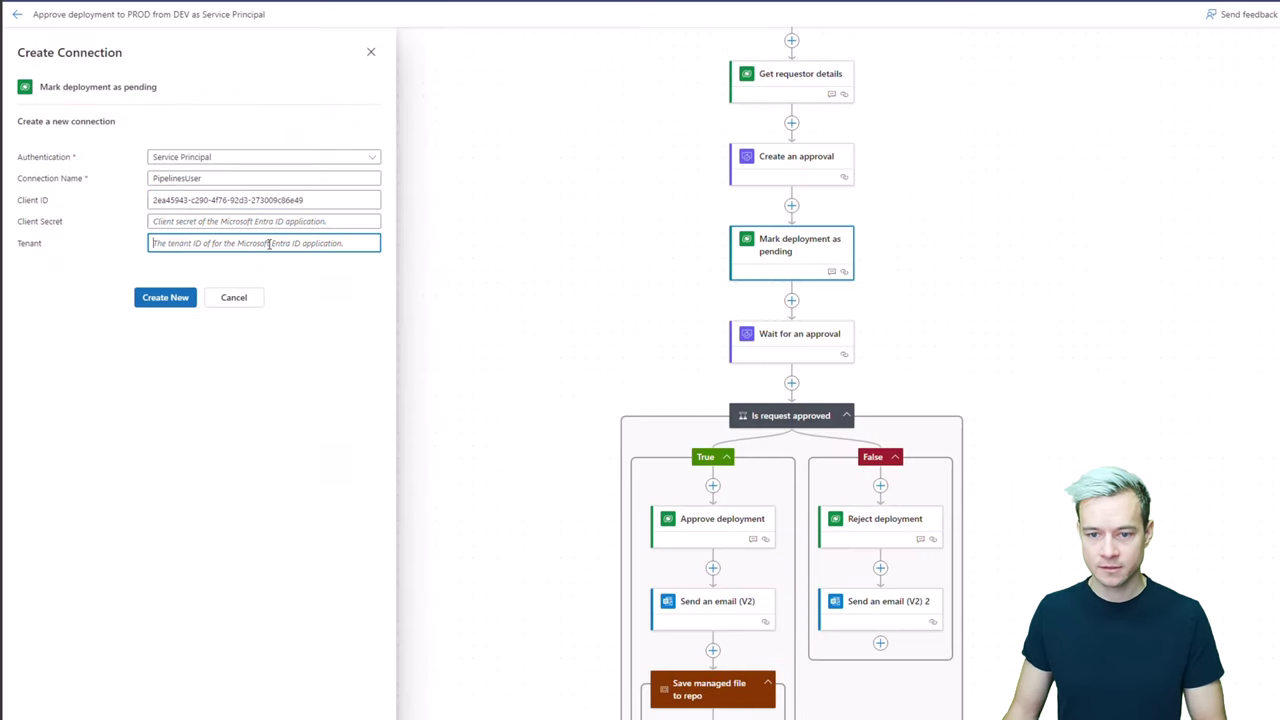
{"action": "key", "text": "ctrl+v"}
{"action": "key", "text": "shift+Tab"}
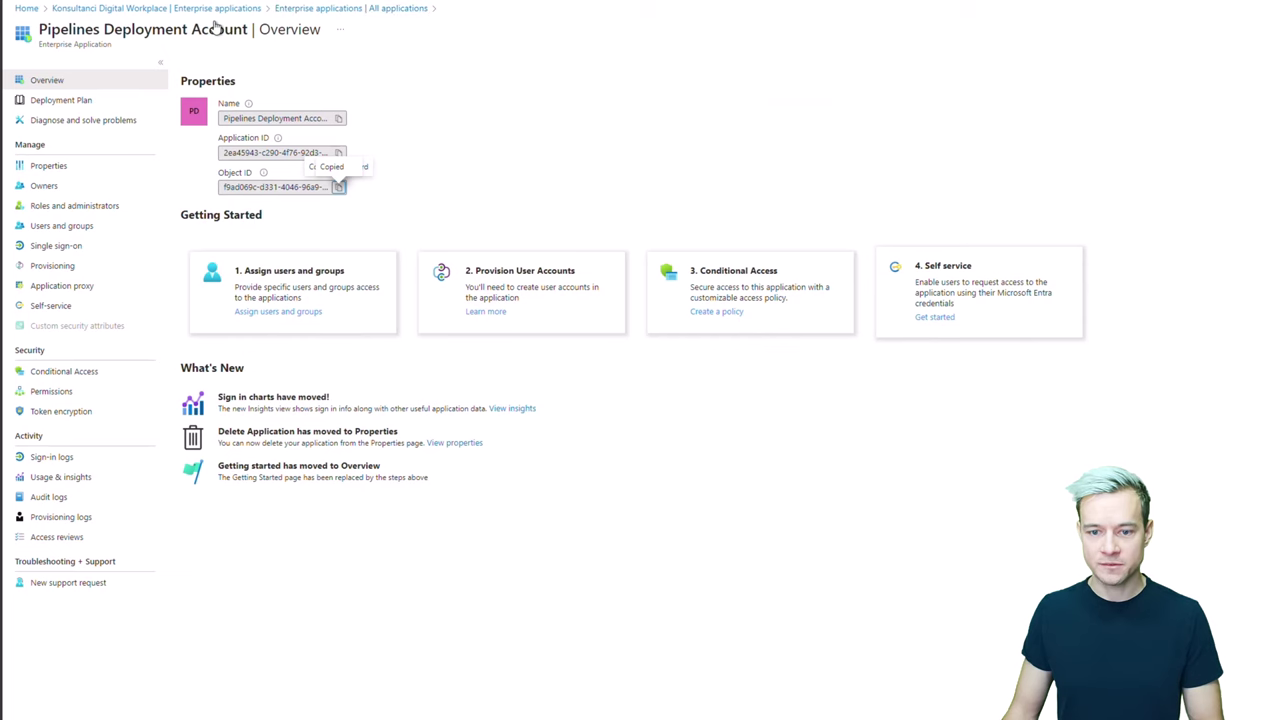
- Copy the Directory (tenant) ID from the Pipelines Deployment Account app registration in Azure and replace the connection's Tenant value with it
{"action": "left_click", "coordinate": [220, 10]}
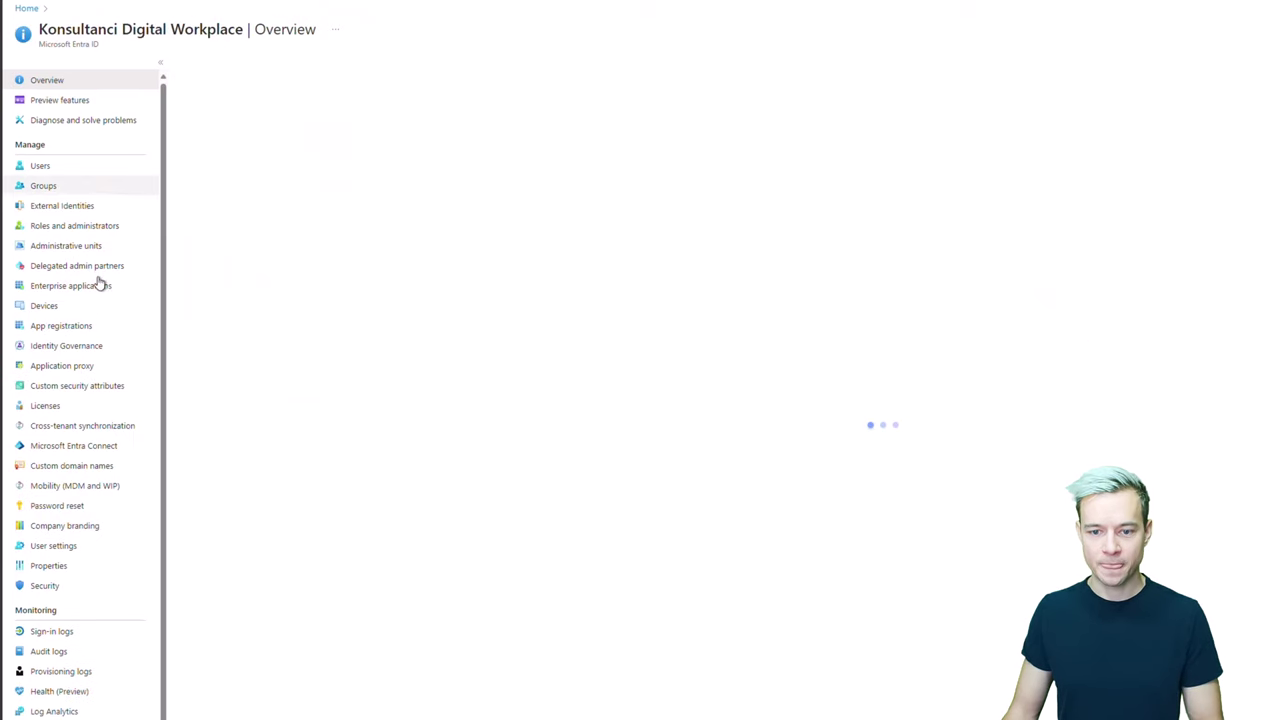
{"action": "left_click", "coordinate": [75, 325]}
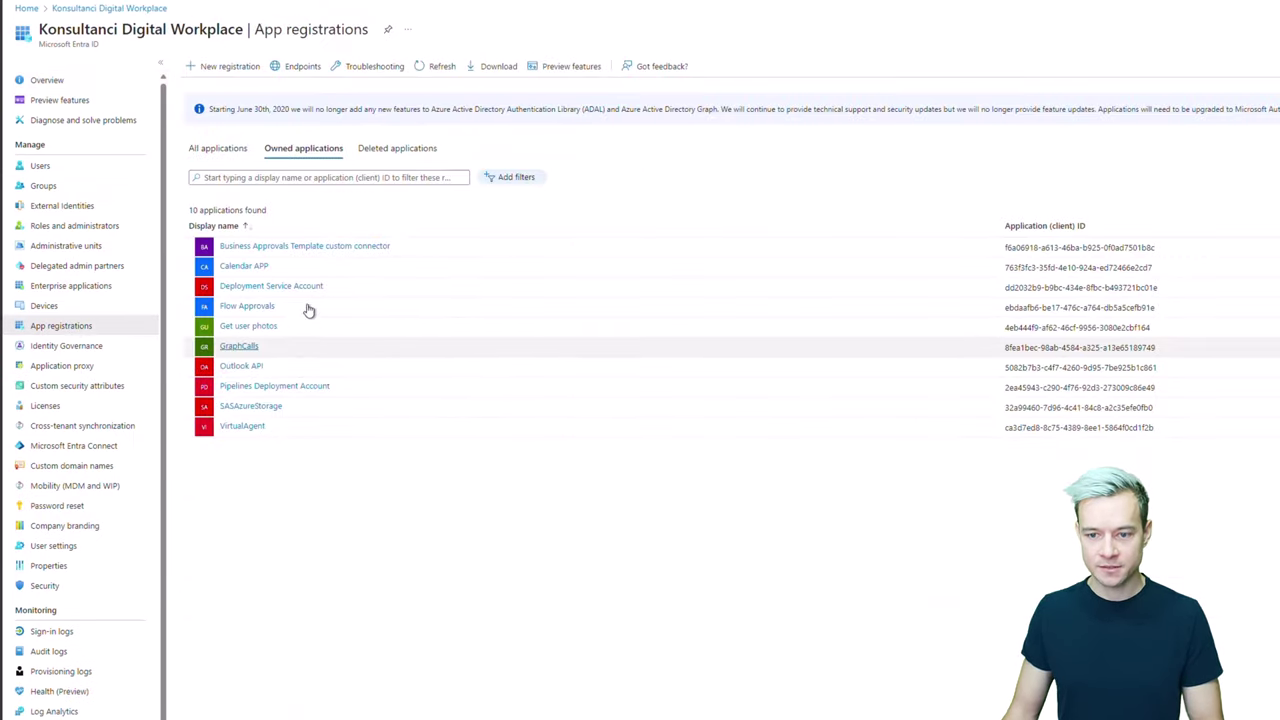
{"action": "left_click", "coordinate": [252, 386]}
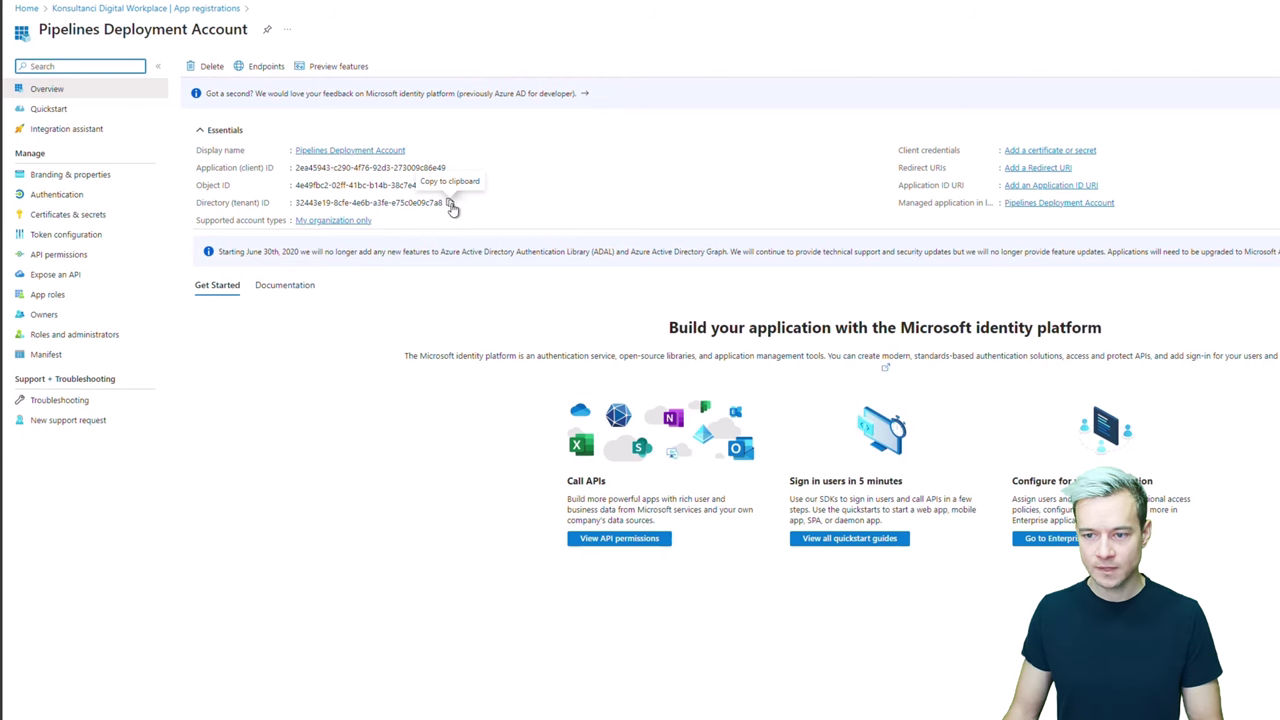
{"action": "left_click", "coordinate": [450, 202]}
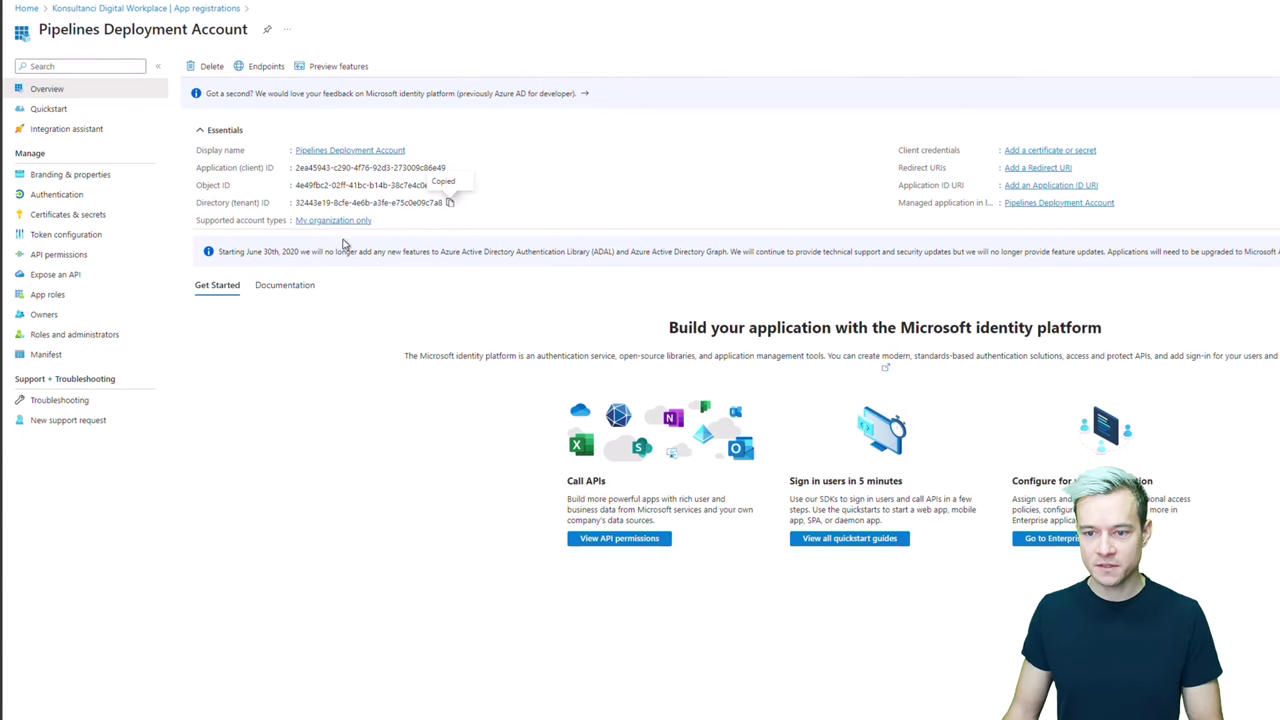
{"action": "key", "text": "alt+Tab"}
{"action": "left_click", "coordinate": [256, 246]}
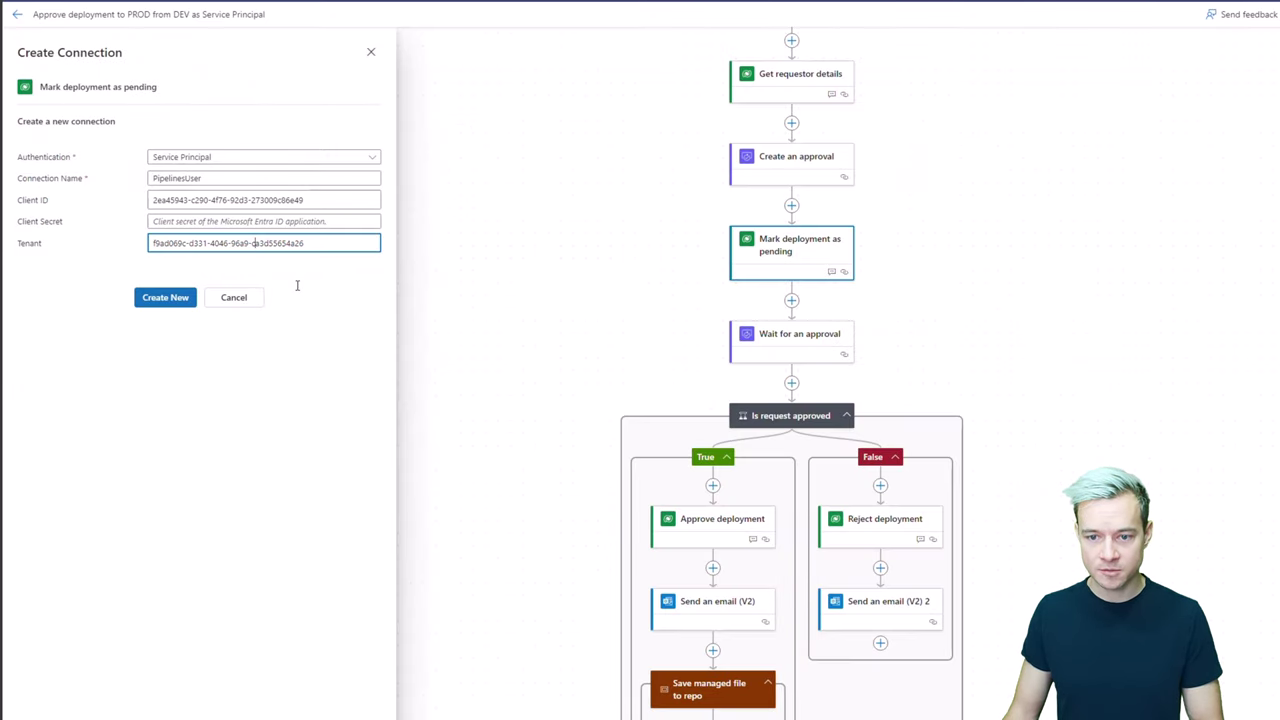
{"action": "key", "text": "ctrl+a"}
{"action": "key", "text": "ctrl+v"}
- Create a new client secret described as TEsts for the Pipelines Deployment Account app registration in Azure
{"action": "left_click", "coordinate": [281, 222]}
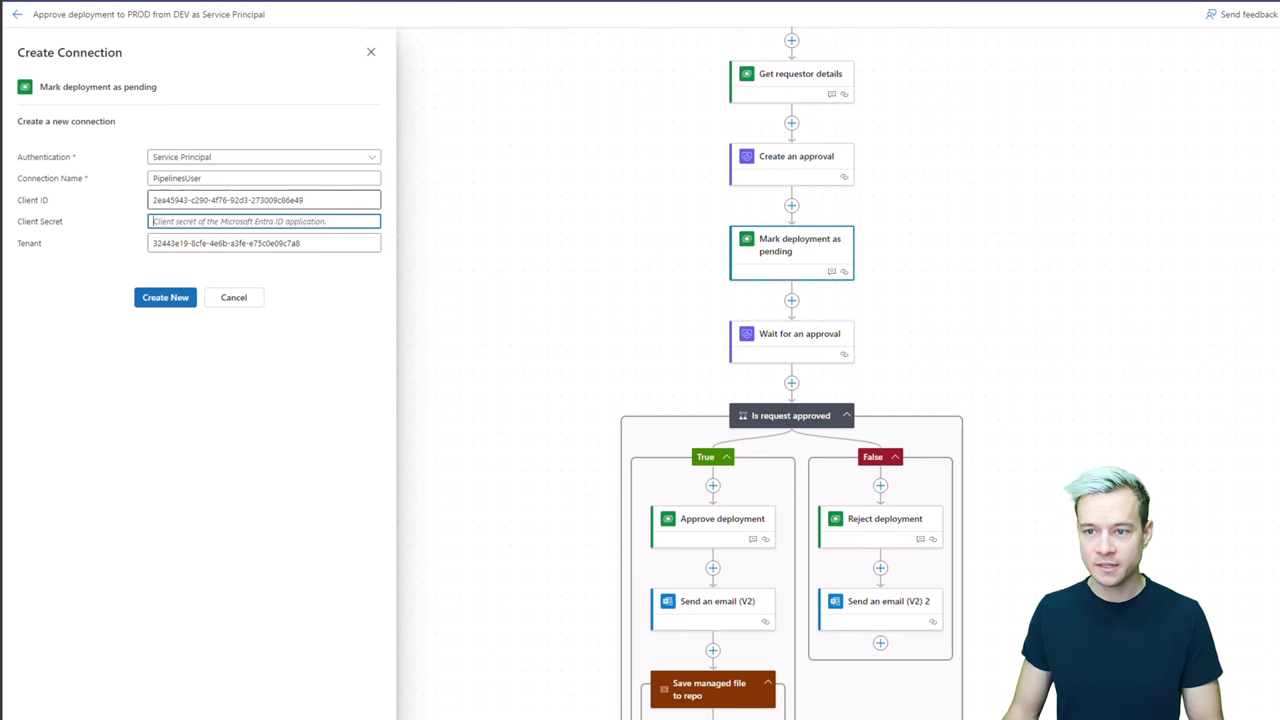
{"action": "key", "text": "alt+Tab"}
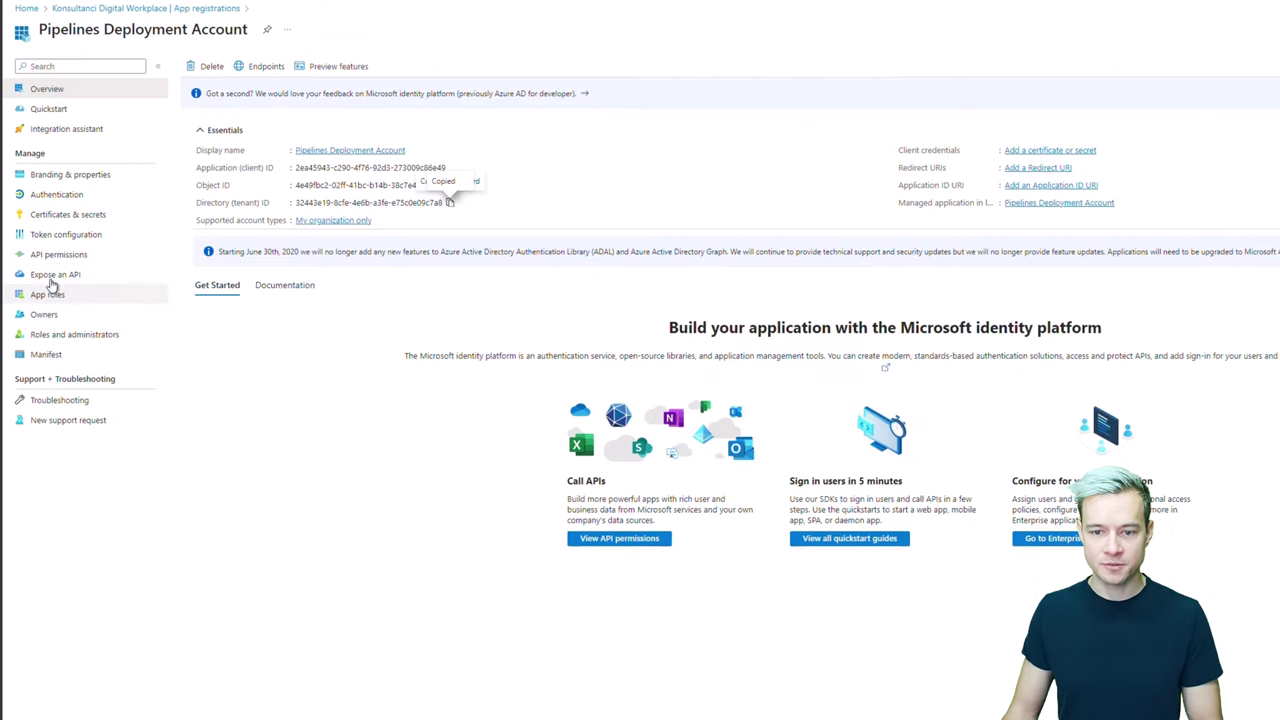
{"action": "left_click", "coordinate": [64, 214]}
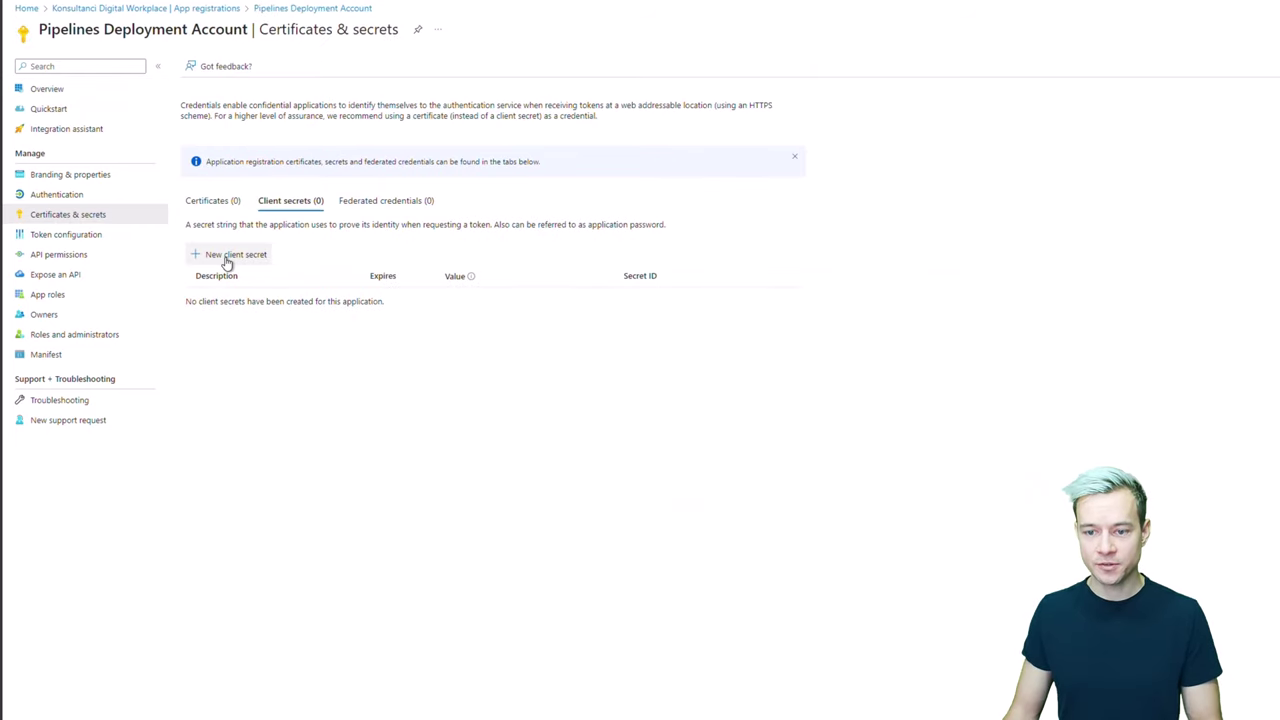
{"action": "left_click", "coordinate": [228, 255]}
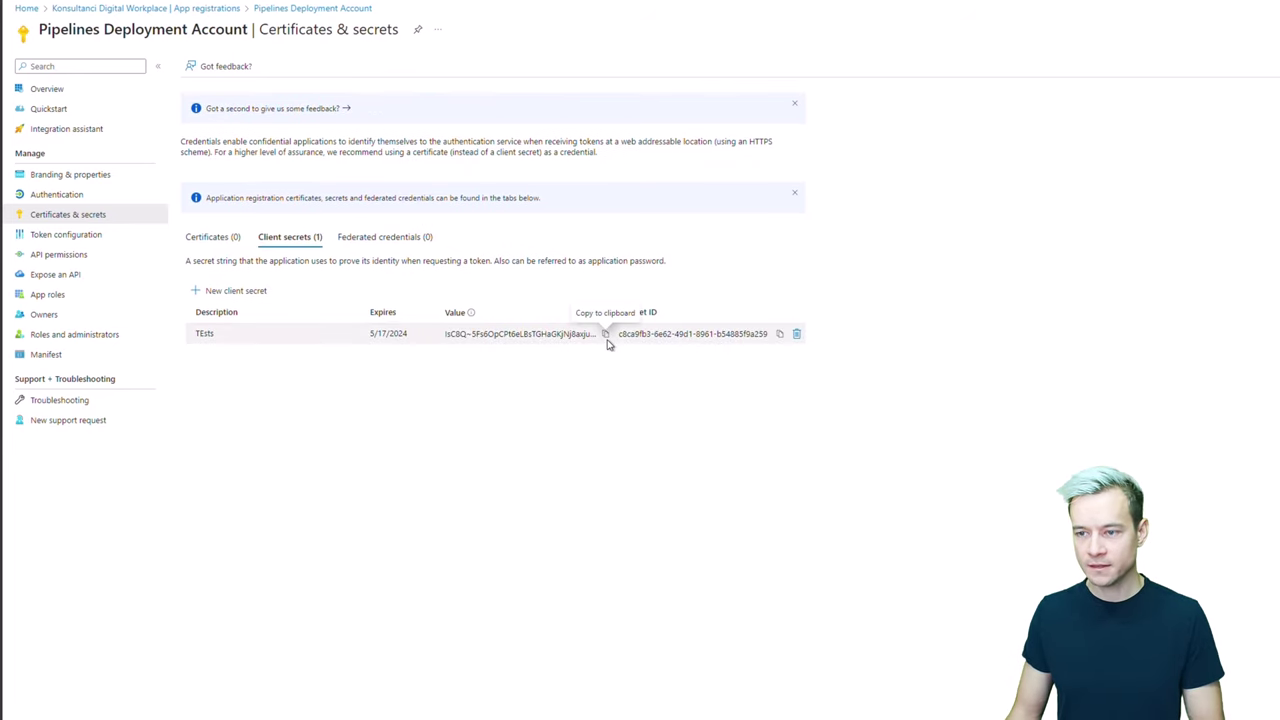
- Copy the new client secret's value from Azure into the connection's Client Secret field and create the connection
{"action": "left_click", "coordinate": [605, 334]}
{"action": "key", "text": "alt+Tab"}
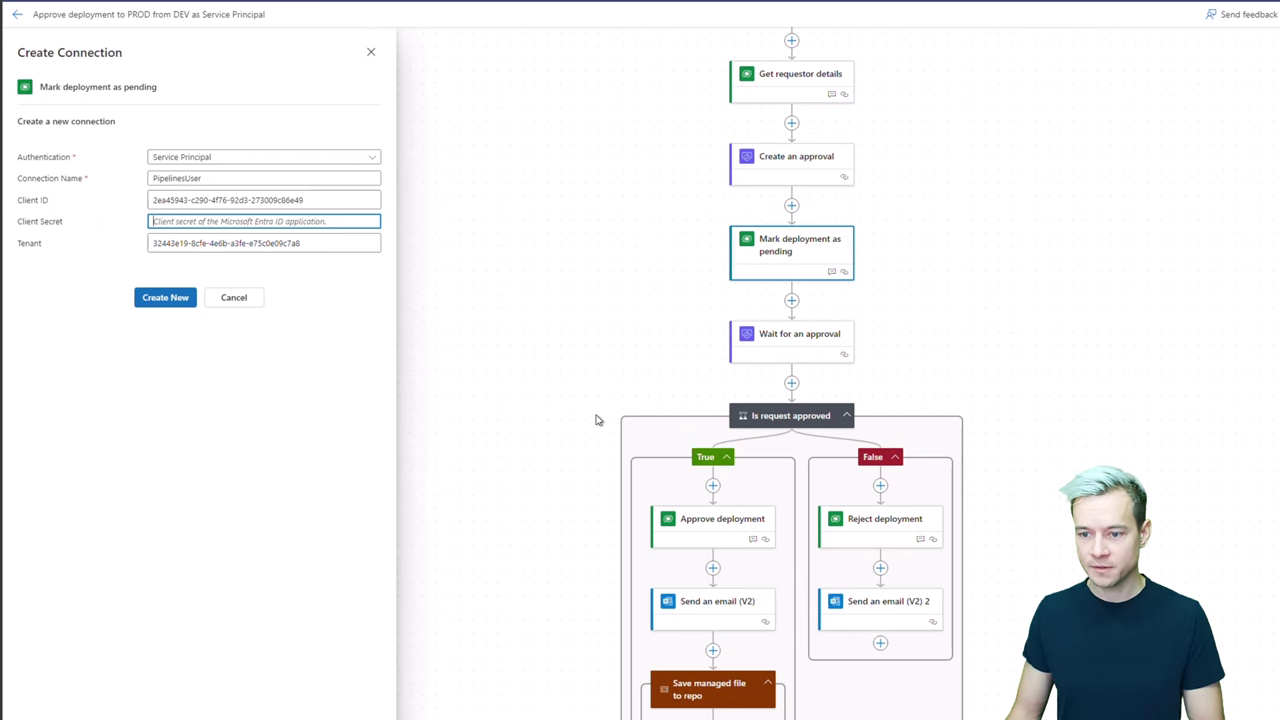
{"action": "key", "text": "alt+Tab"}
{"action": "left_click", "coordinate": [605, 334]}
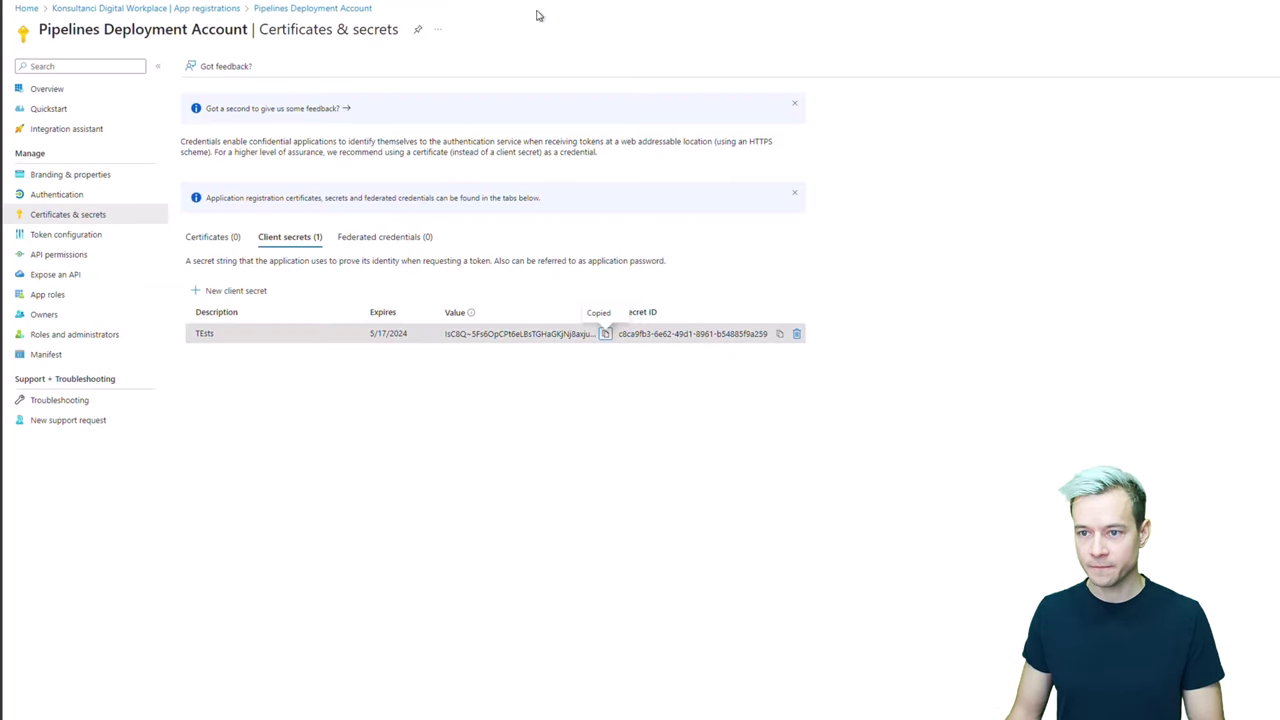
{"action": "key", "text": "alt+Tab"}
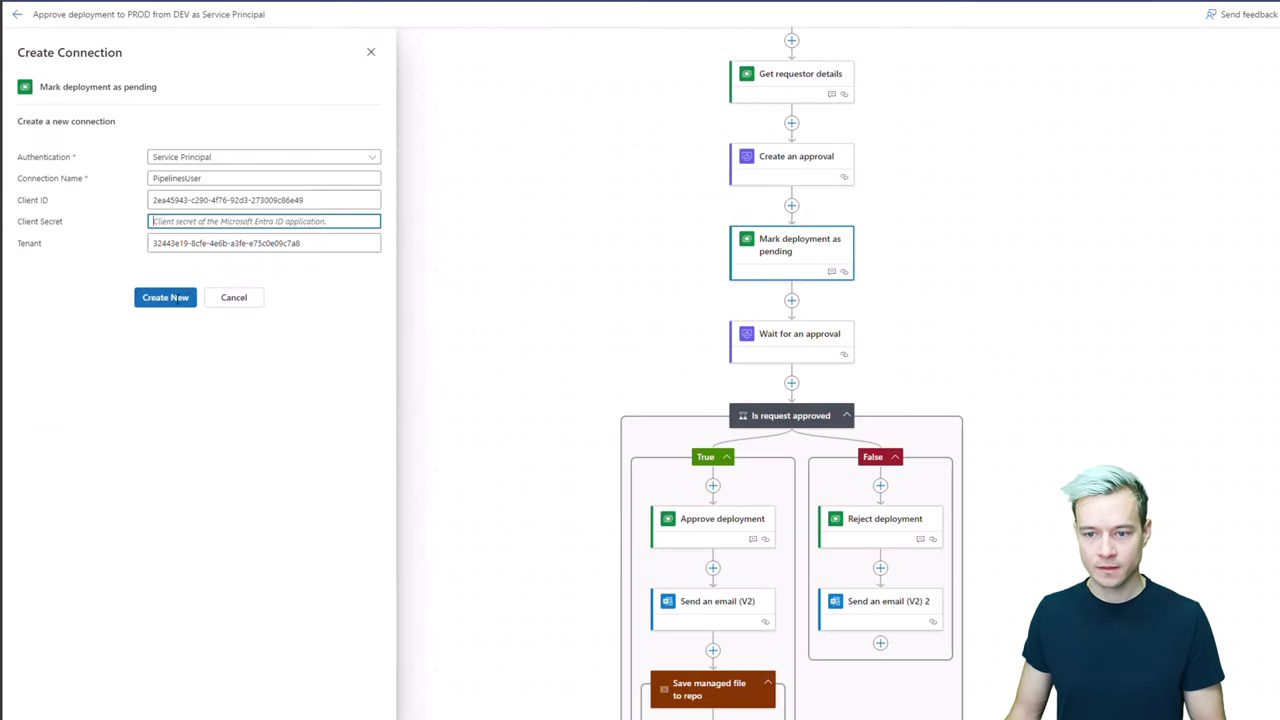
{"action": "key", "text": "ctrl+v"}
{"action": "left_click", "coordinate": [150, 299]}
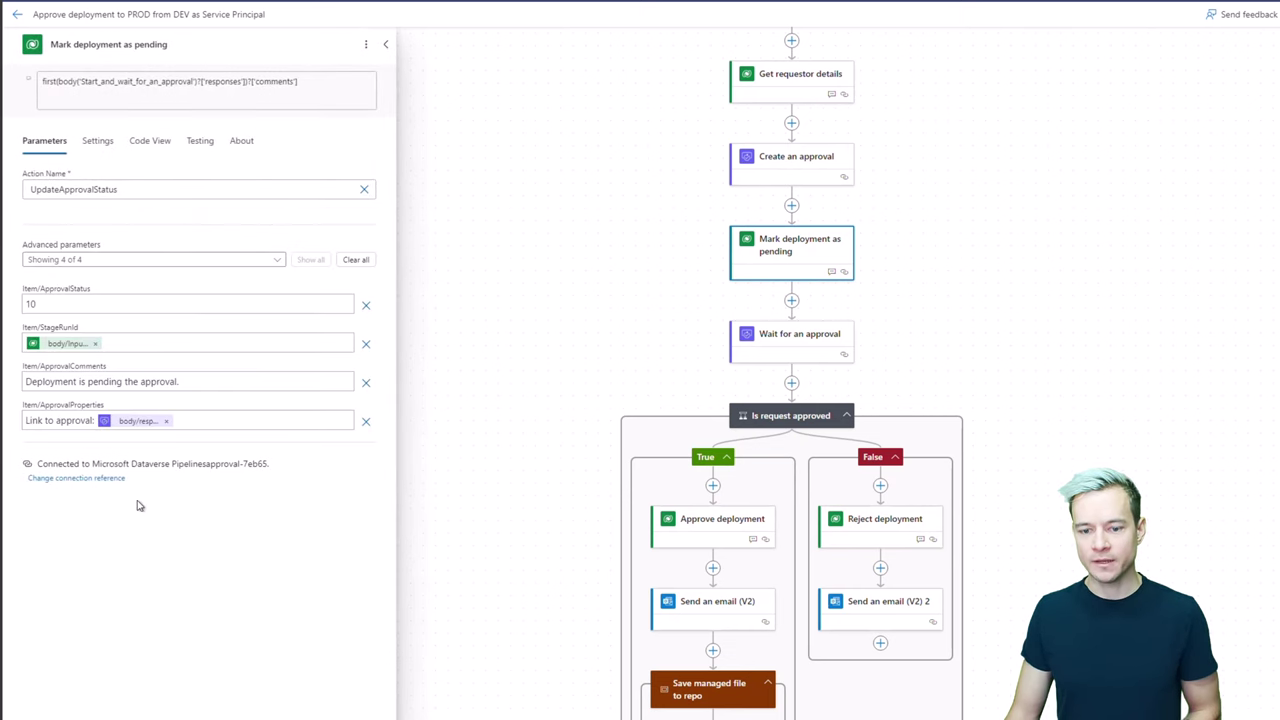
- Check which existing connection references the Approve deployment action can use, leaving its connection as it is
{"action": "left_click", "coordinate": [740, 530]}
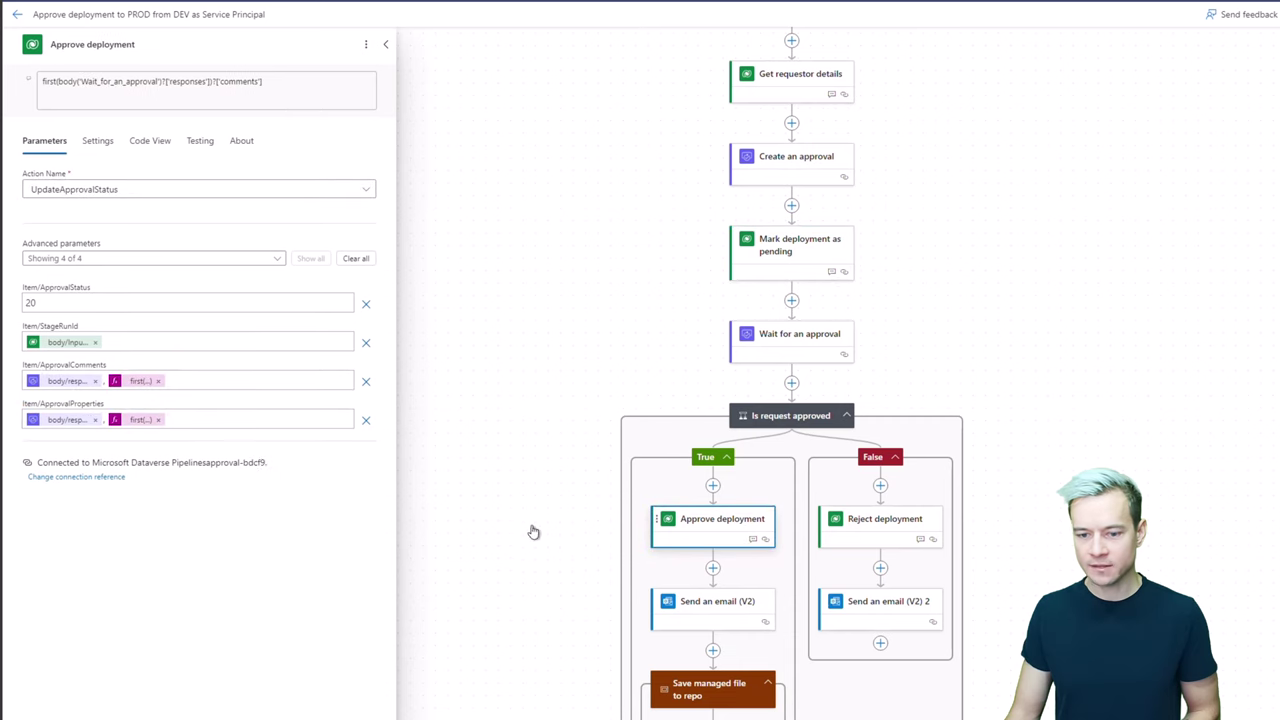
{"action": "left_click", "coordinate": [101, 477]}
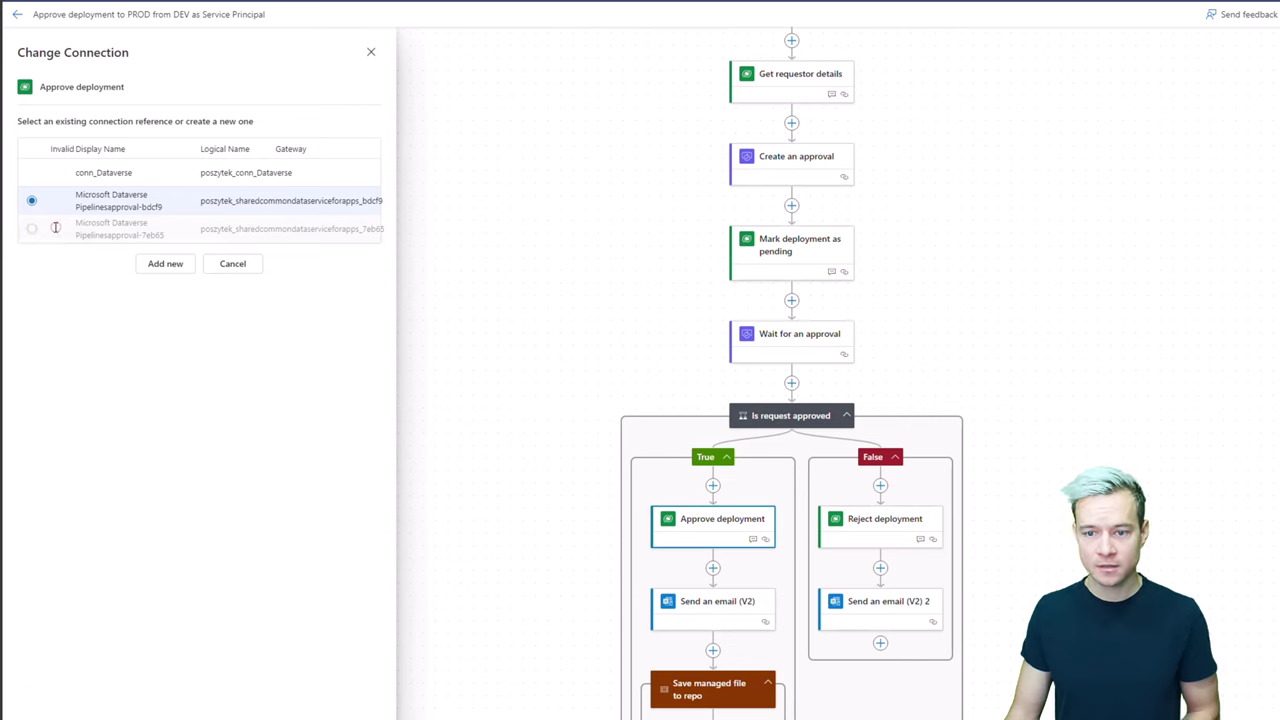
{"action": "mouse_move", "coordinate": [55, 228]}
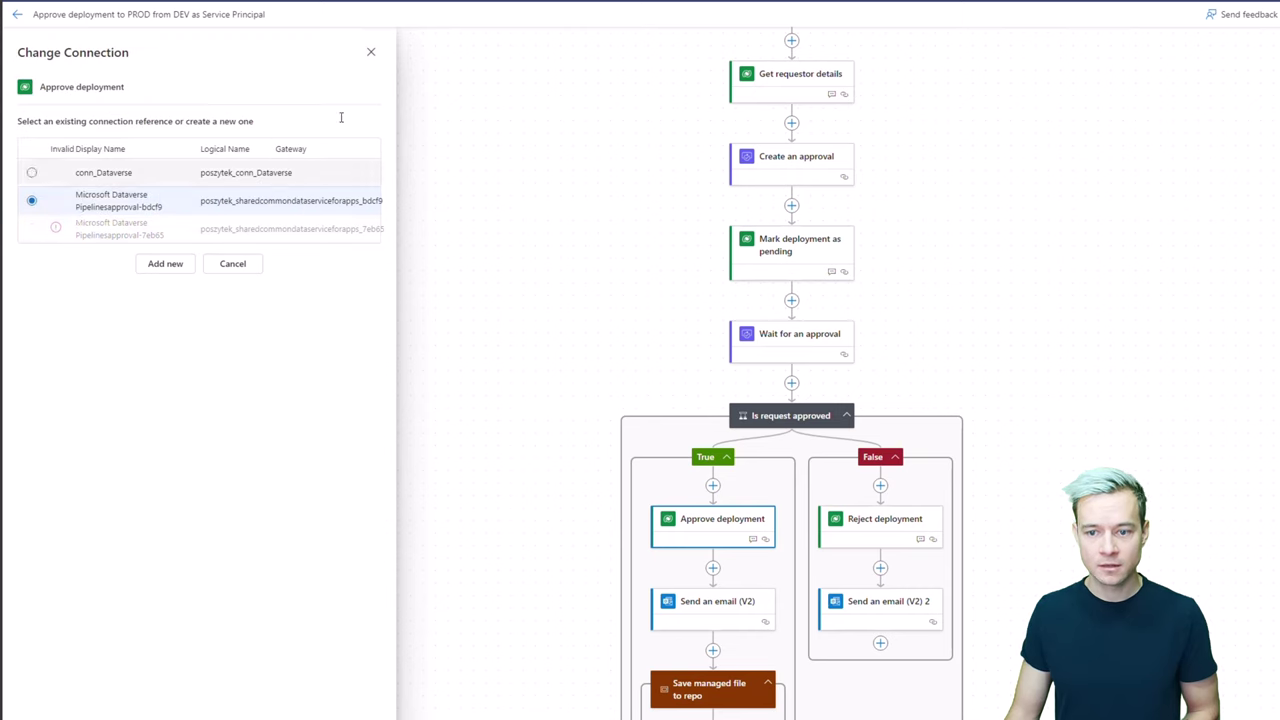
{"action": "left_click", "coordinate": [372, 53]}
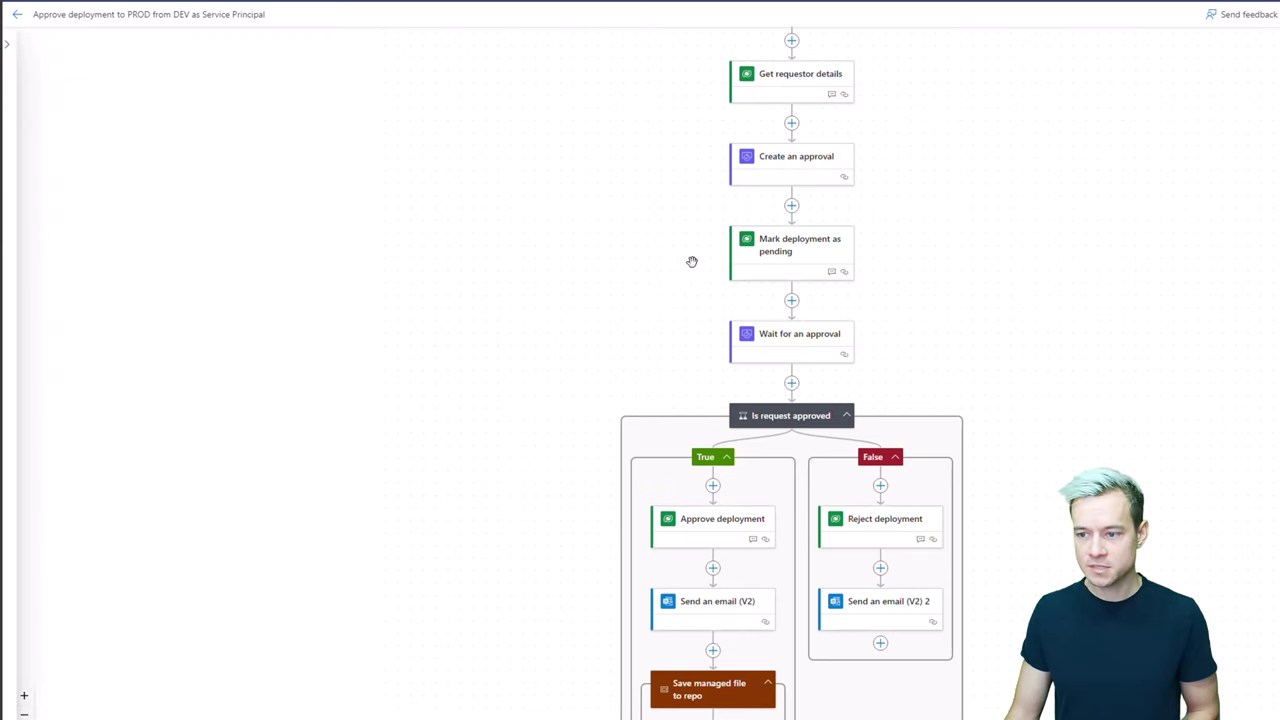
- Start a new Service Principal connection for the Mark deployment as pending action and name it PipelinesUser2
{"action": "left_click", "coordinate": [777, 251]}
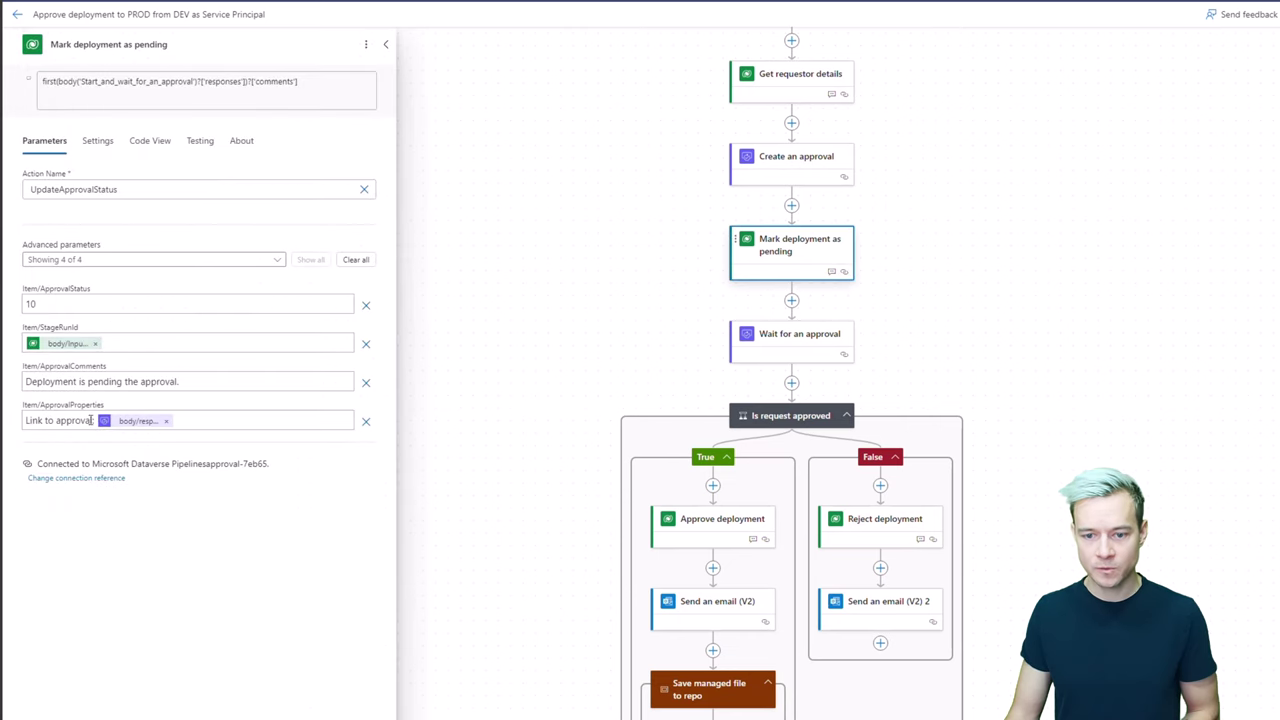
{"action": "left_click", "coordinate": [105, 478]}
{"action": "left_click", "coordinate": [172, 266]}
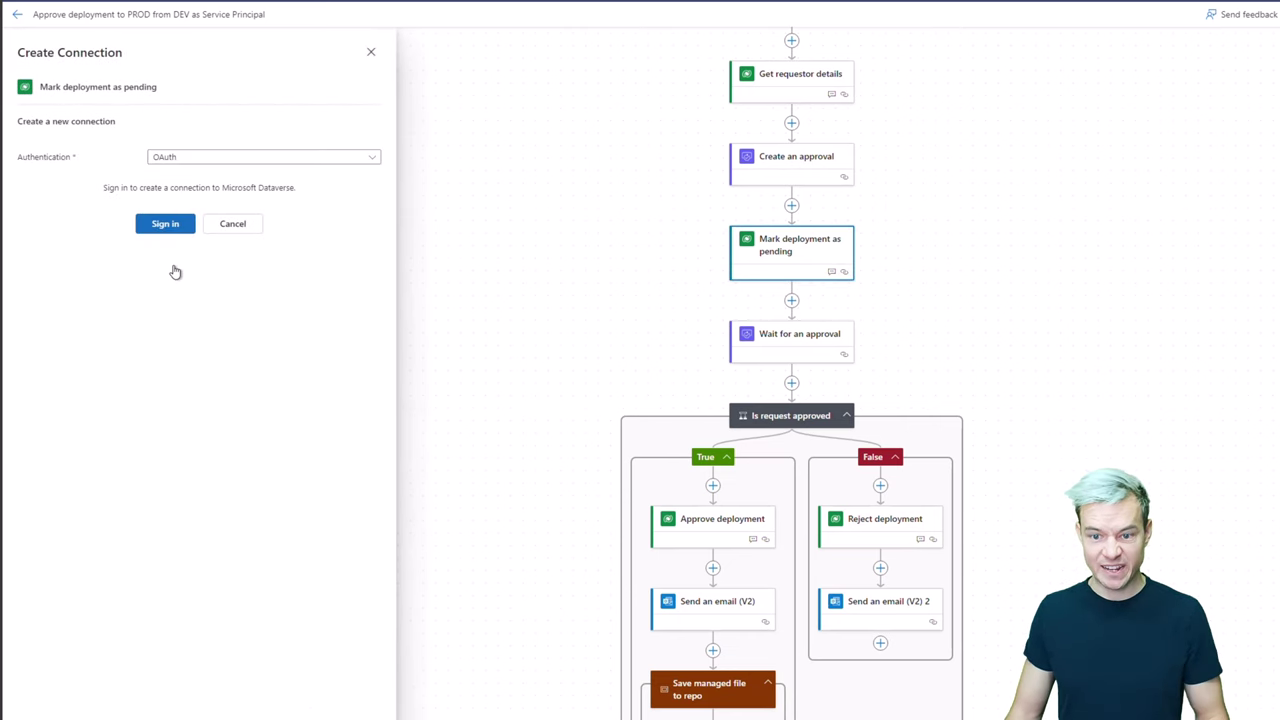
{"action": "left_click", "coordinate": [184, 160]}
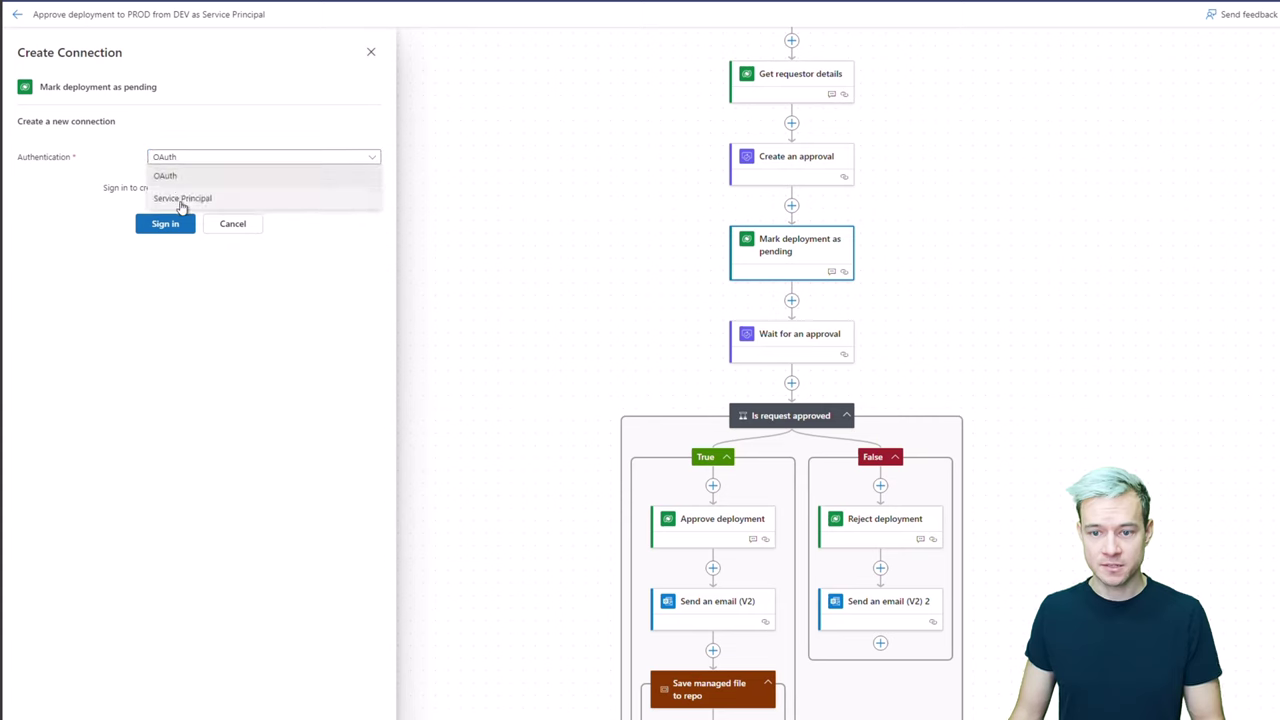
{"action": "left_click", "coordinate": [178, 198]}
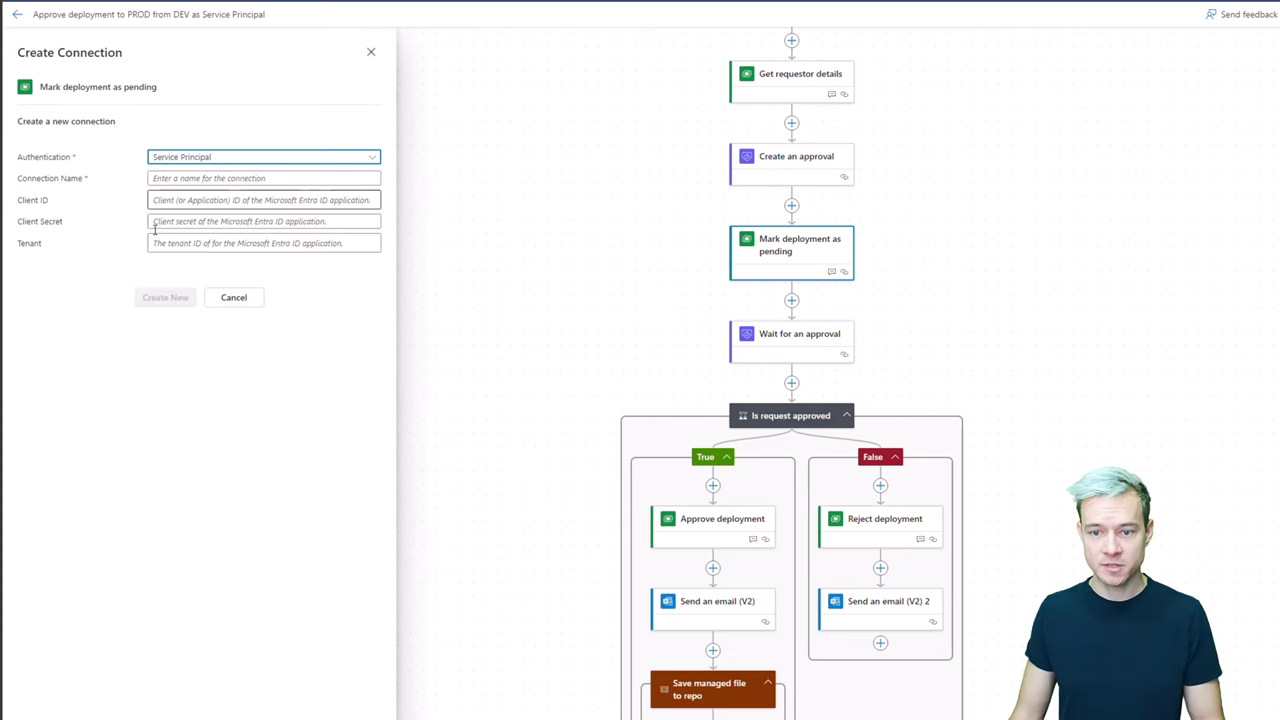
{"action": "left_click", "coordinate": [277, 180]}
{"action": "type", "text": "PipelinesUser2"}
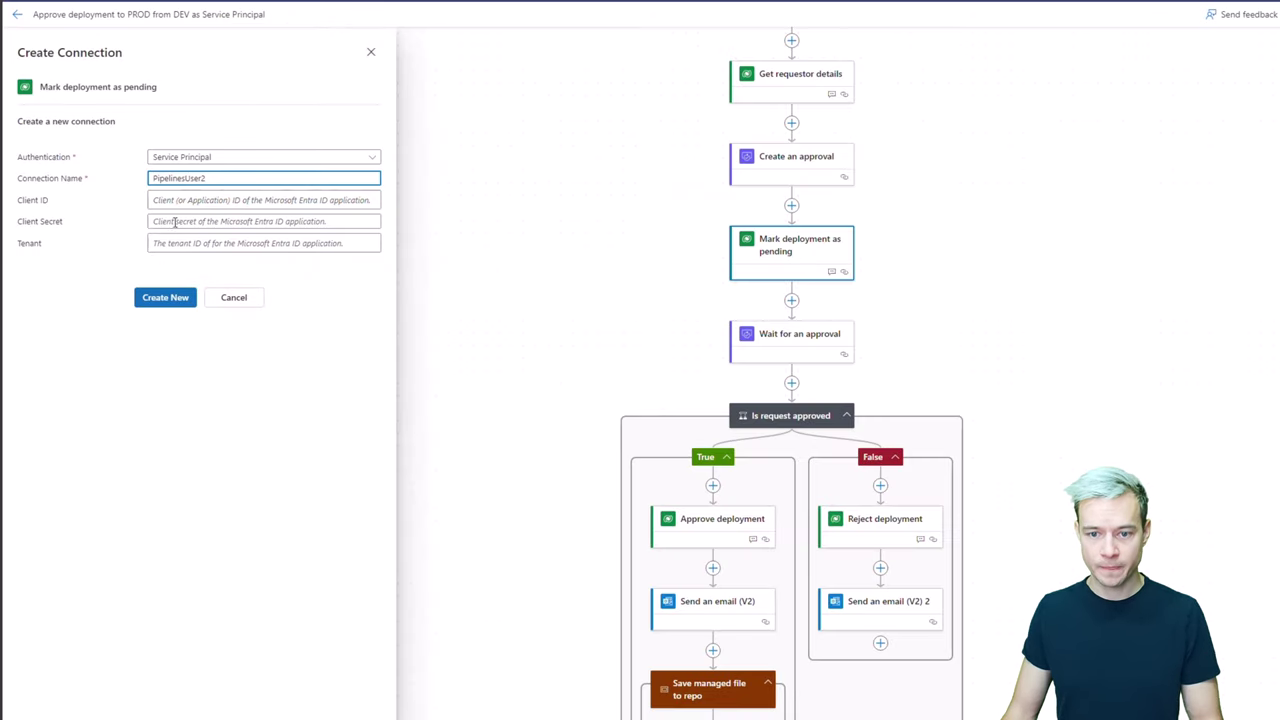
- Paste the copied secret into Client Secret, then copy the Application (client) ID from the Pipelines Deployment Account registration in Azure into Client ID
{"action": "left_click", "coordinate": [176, 221]}
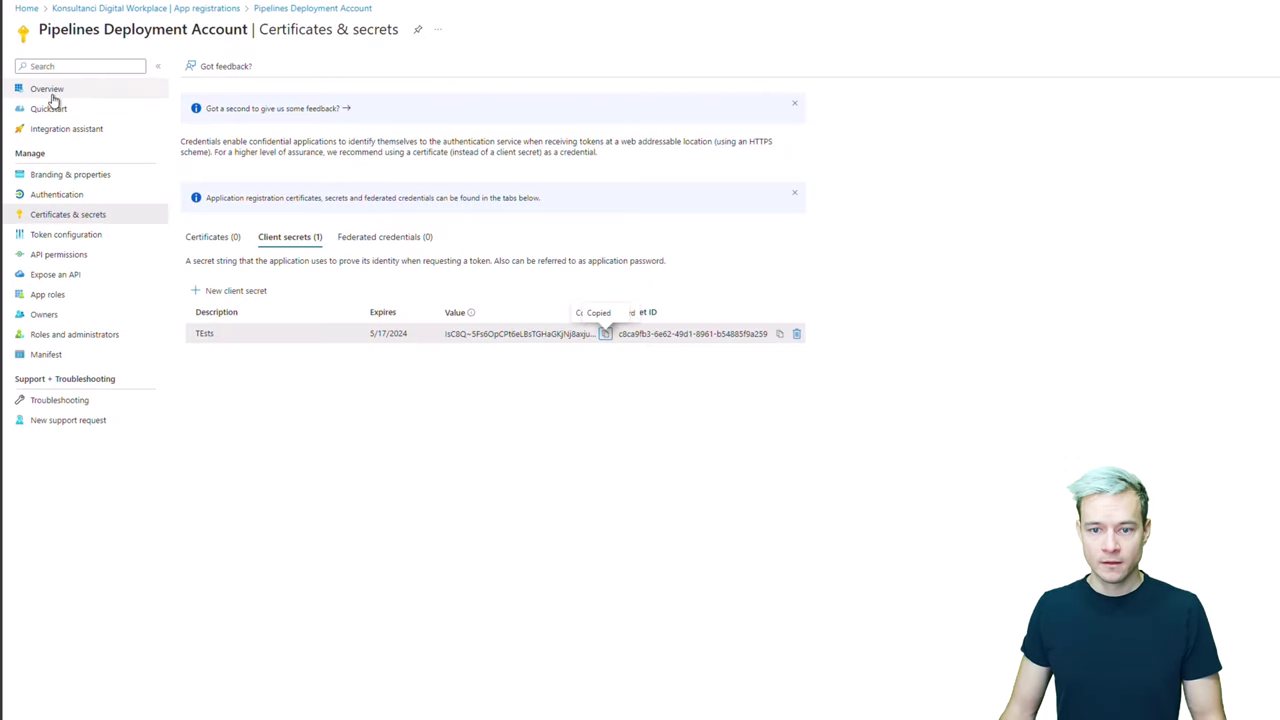
{"action": "left_click", "coordinate": [52, 90]}
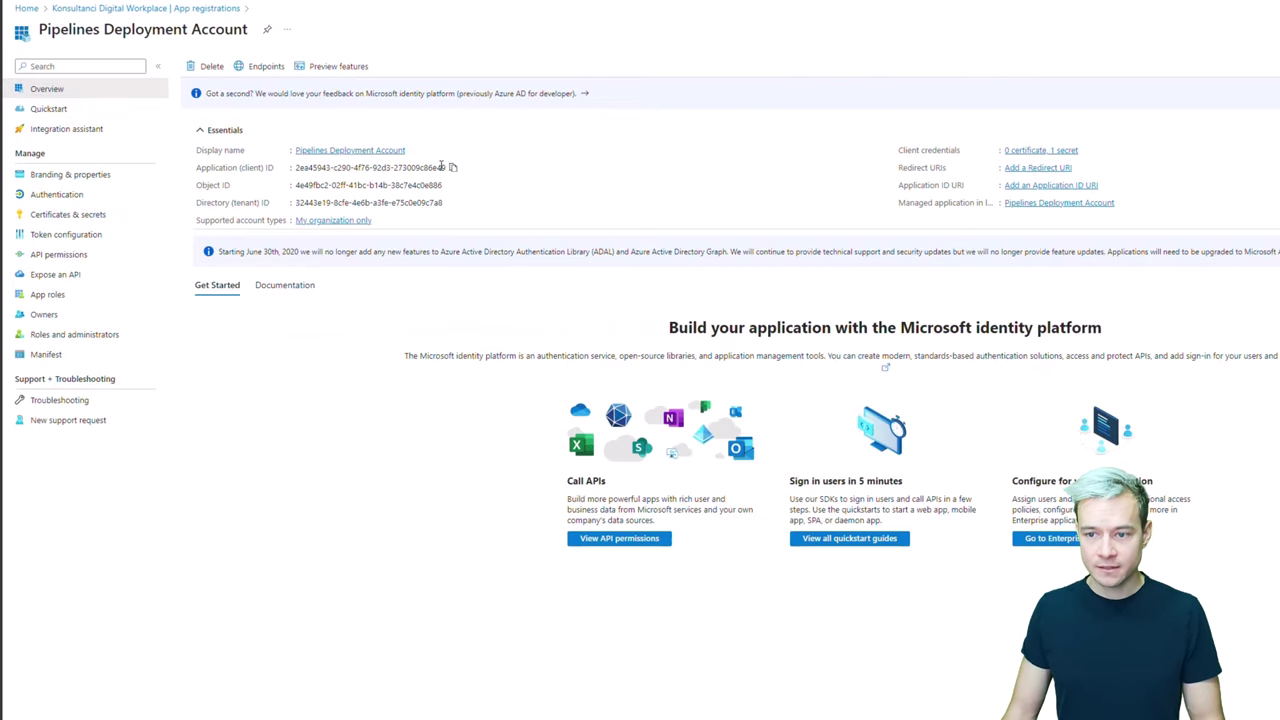
{"action": "left_click", "coordinate": [453, 169]}
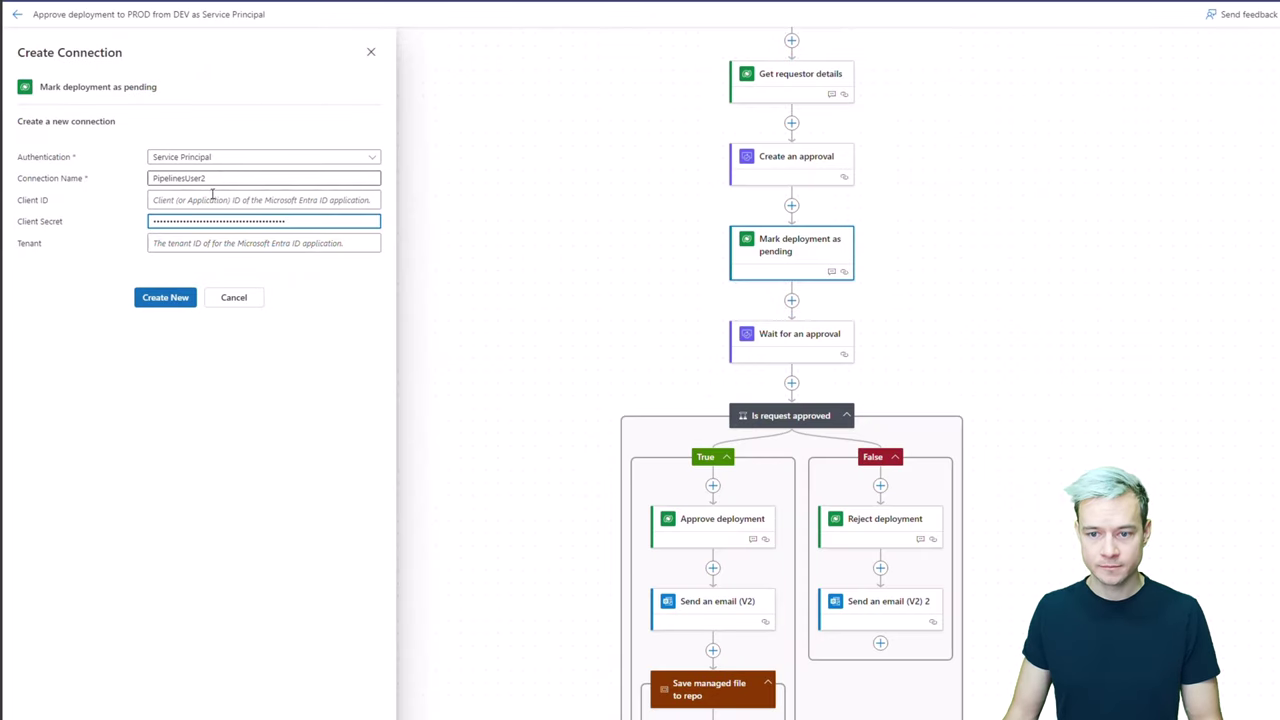
{"action": "left_click", "coordinate": [213, 200]}
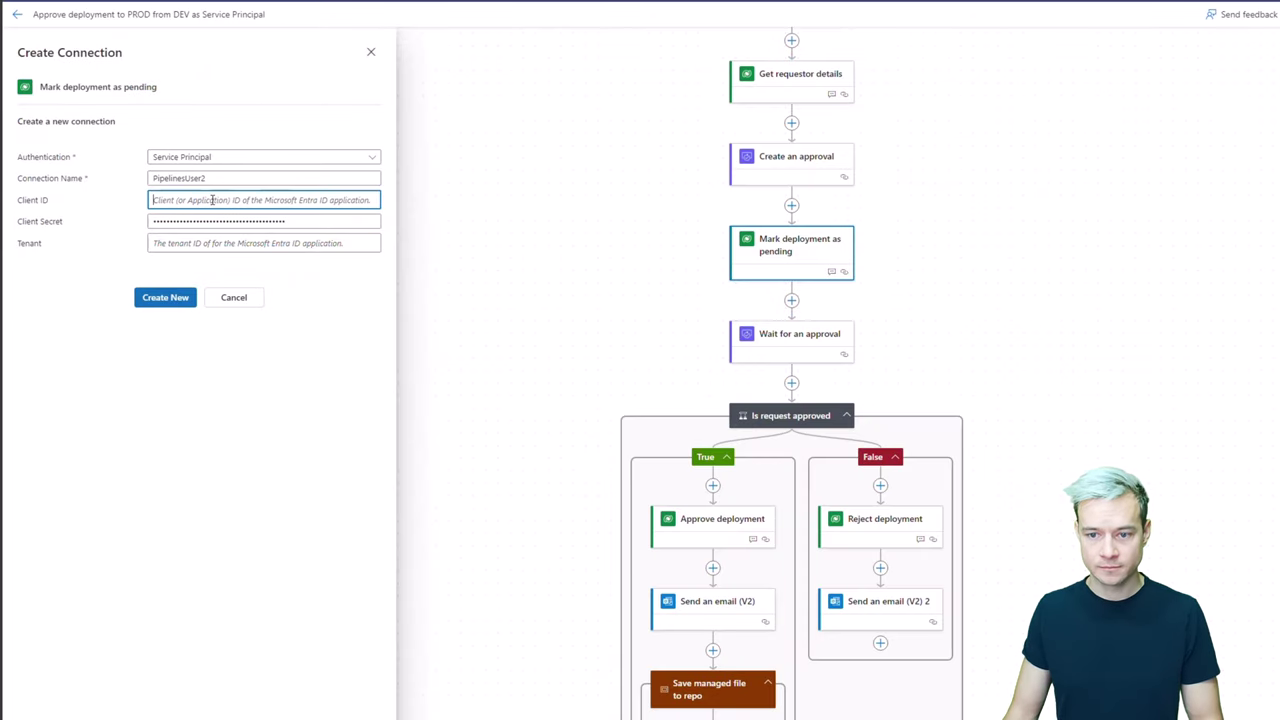
{"action": "key", "text": "ctrl+v"}
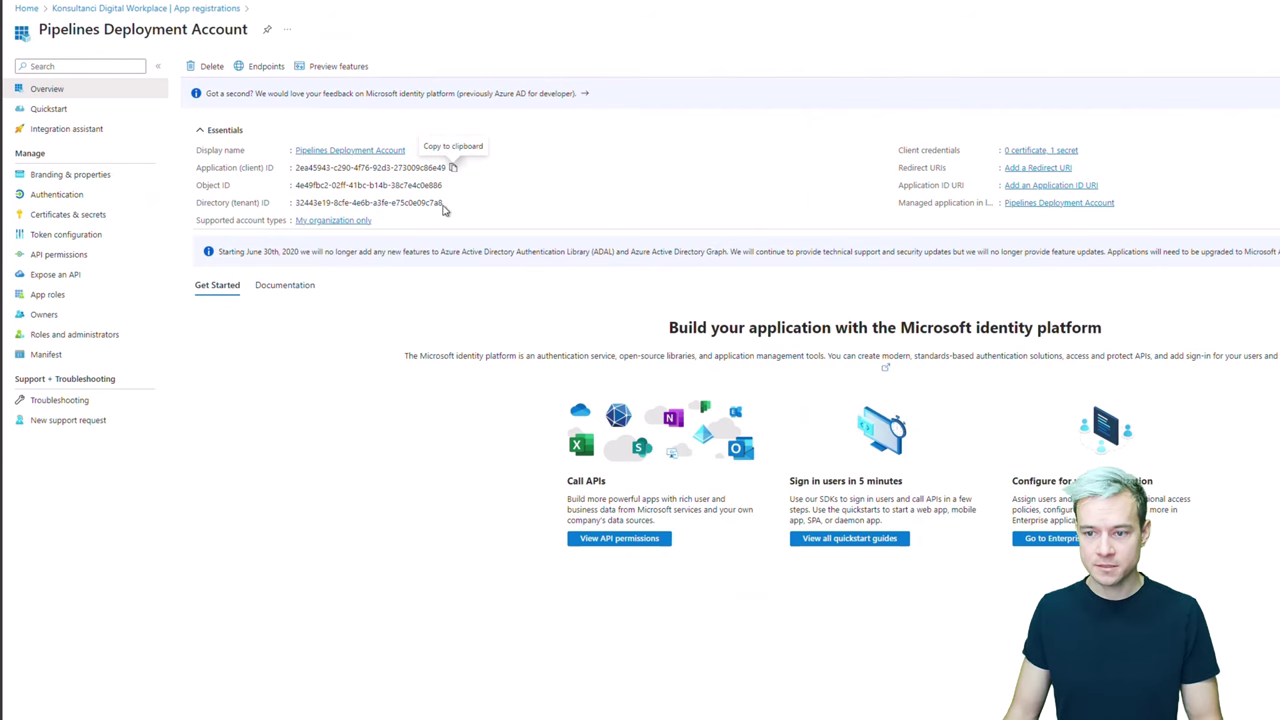
- Copy the Directory (tenant) ID from Azure into the Tenant field, create the connection and check the action's selected connection reference
{"action": "left_click", "coordinate": [450, 203]}
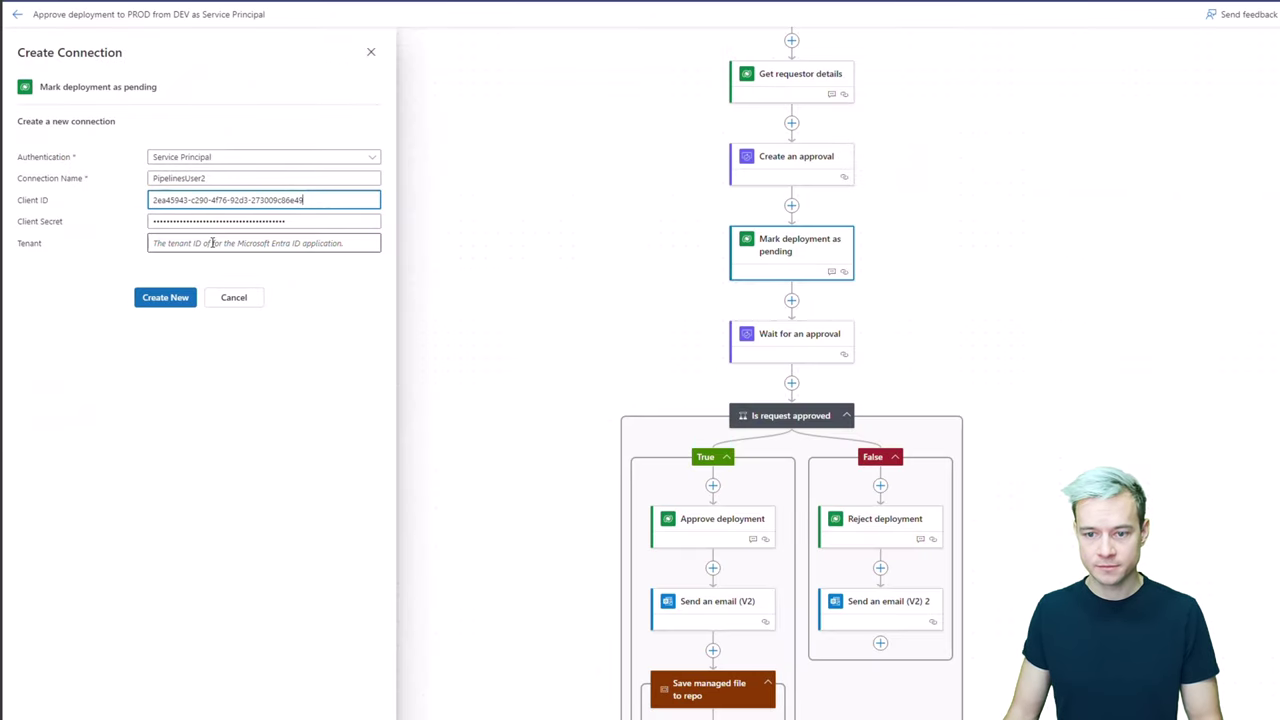
{"action": "key", "text": "Tab"}
{"action": "key", "text": "Tab"}
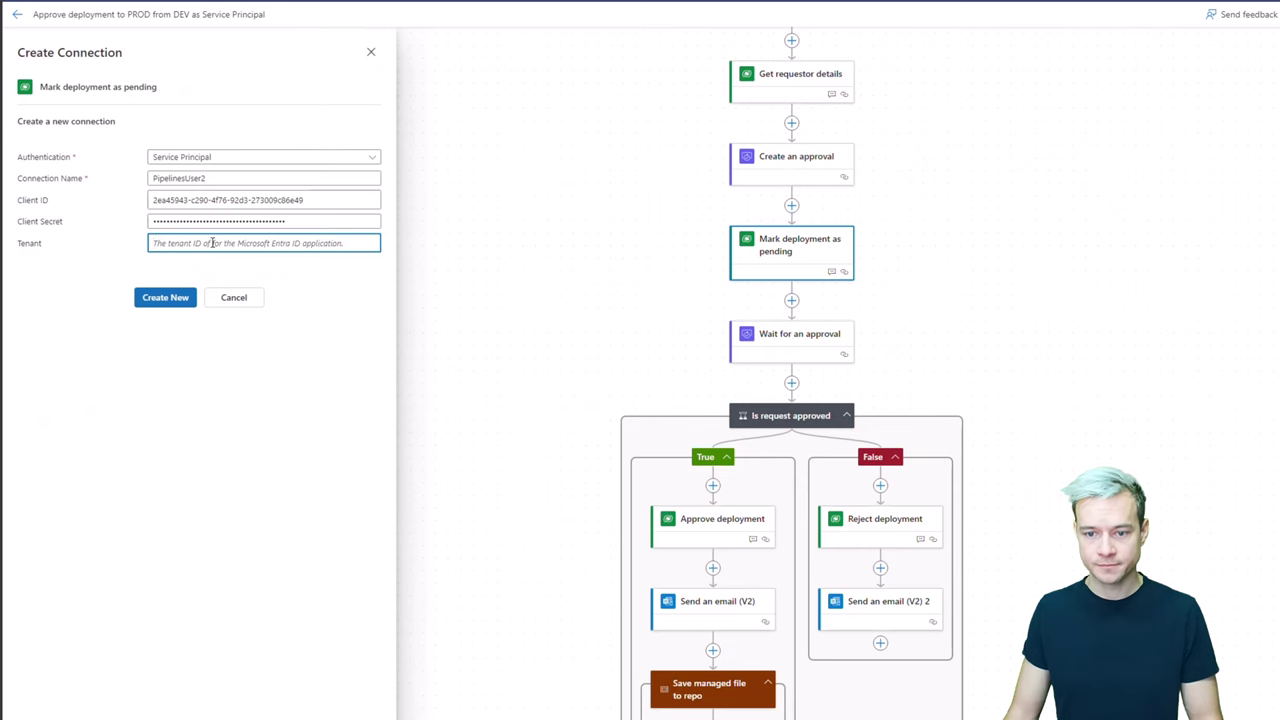
{"action": "key", "text": "ctrl+v"}
{"action": "left_click", "coordinate": [160, 300]}
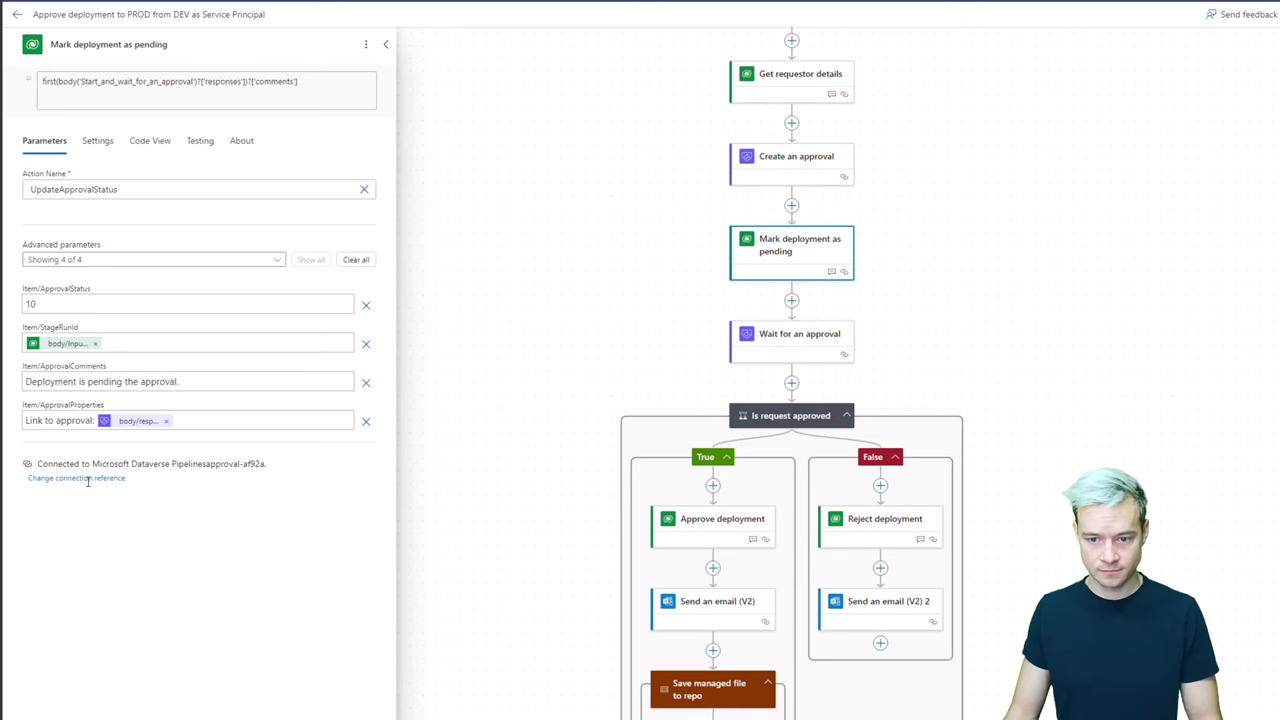
{"action": "left_click", "coordinate": [82, 478]}
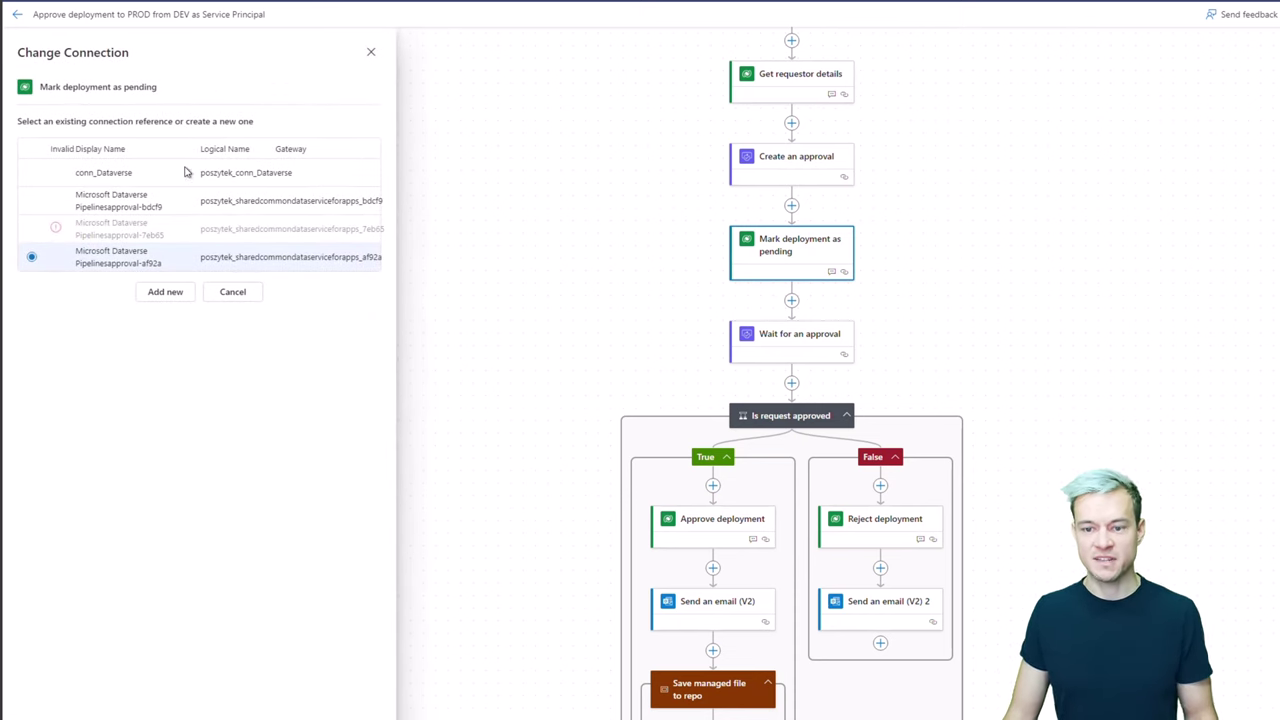
{"action": "left_click", "coordinate": [369, 53]}
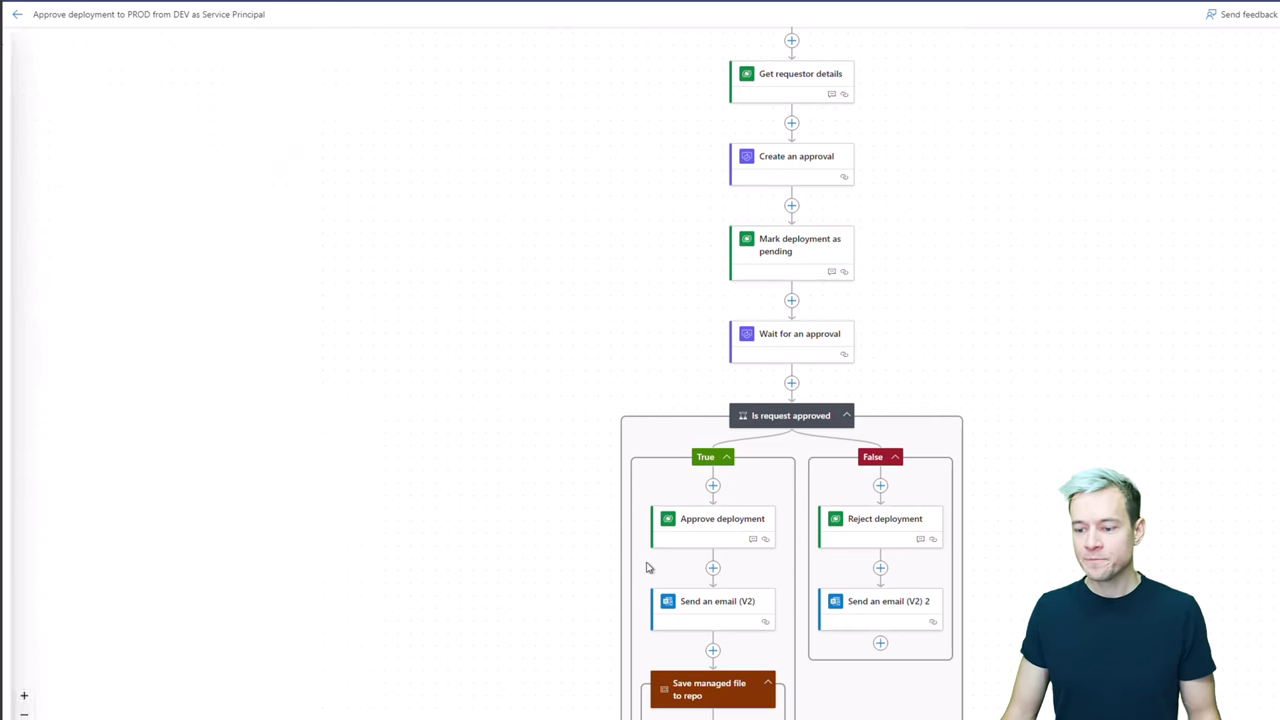
- Switch the Approve deployment and Reject deployment actions to the Microsoft Dataverse Pipelinesapproval-af92a connection reference
{"action": "left_click", "coordinate": [722, 524]}
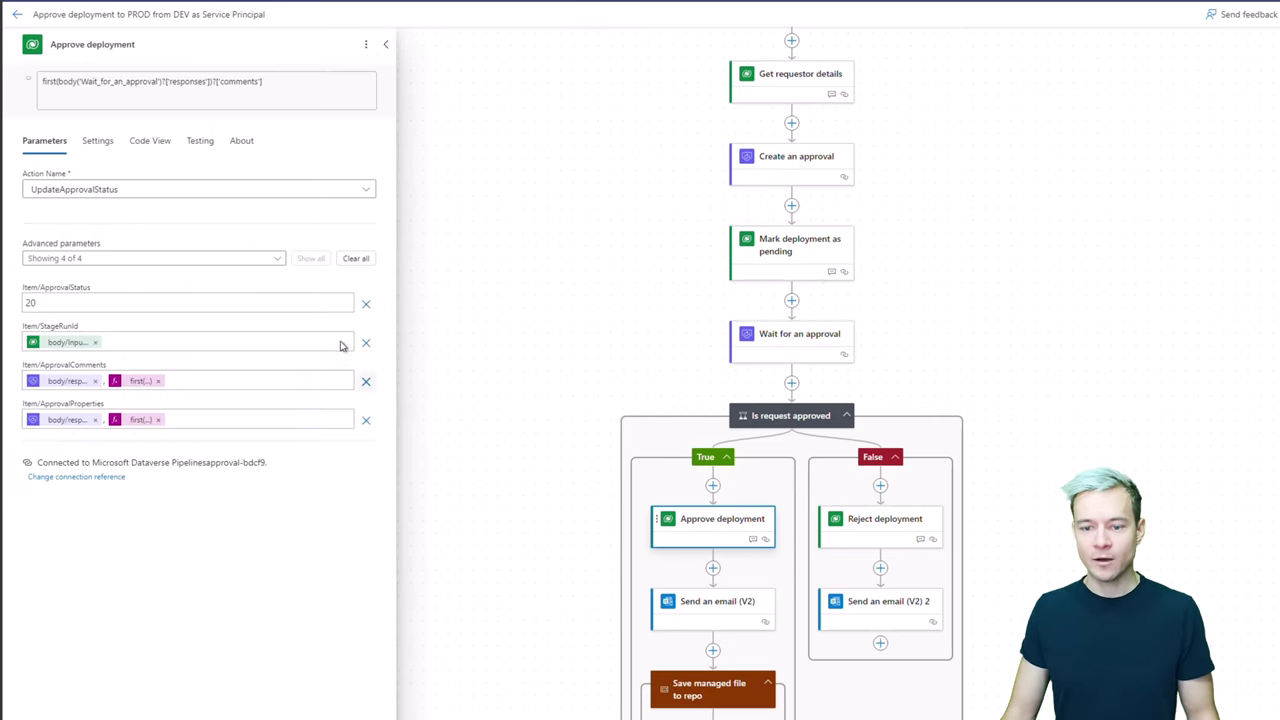
{"action": "left_click", "coordinate": [83, 477]}
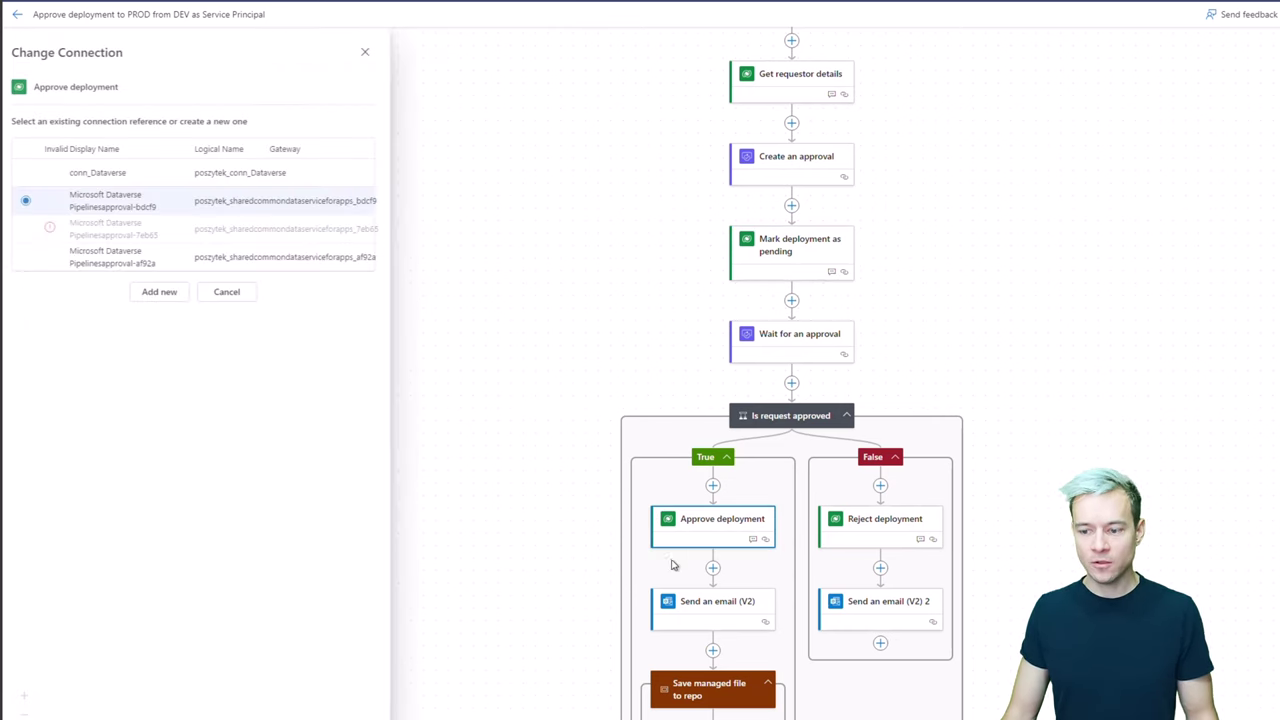
{"action": "left_click", "coordinate": [114, 263]}
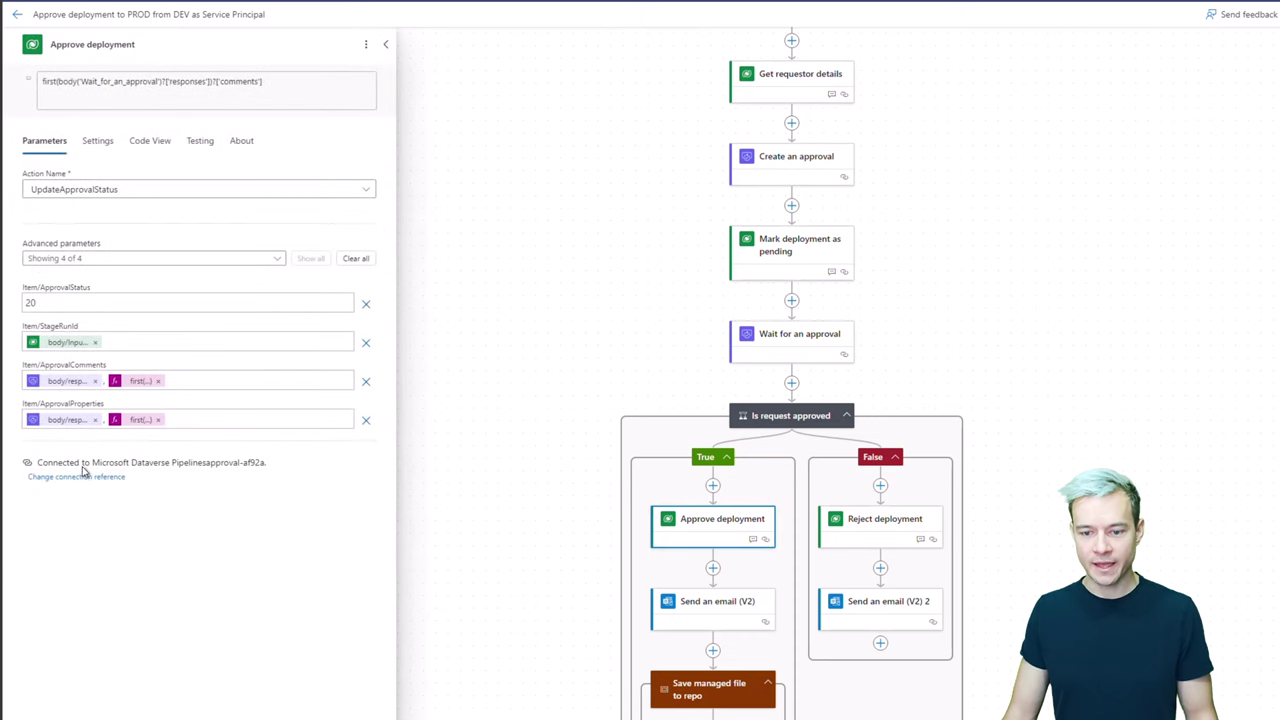
{"action": "left_click", "coordinate": [894, 527]}
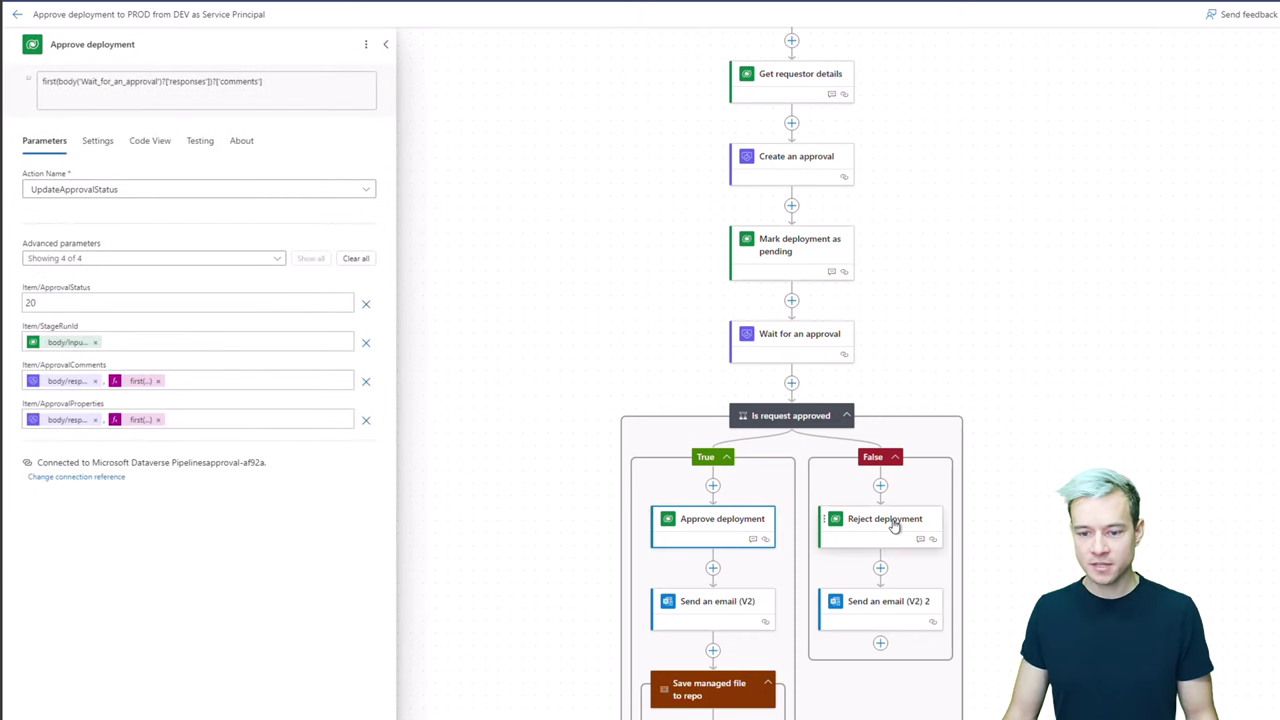
{"action": "left_click", "coordinate": [106, 479]}
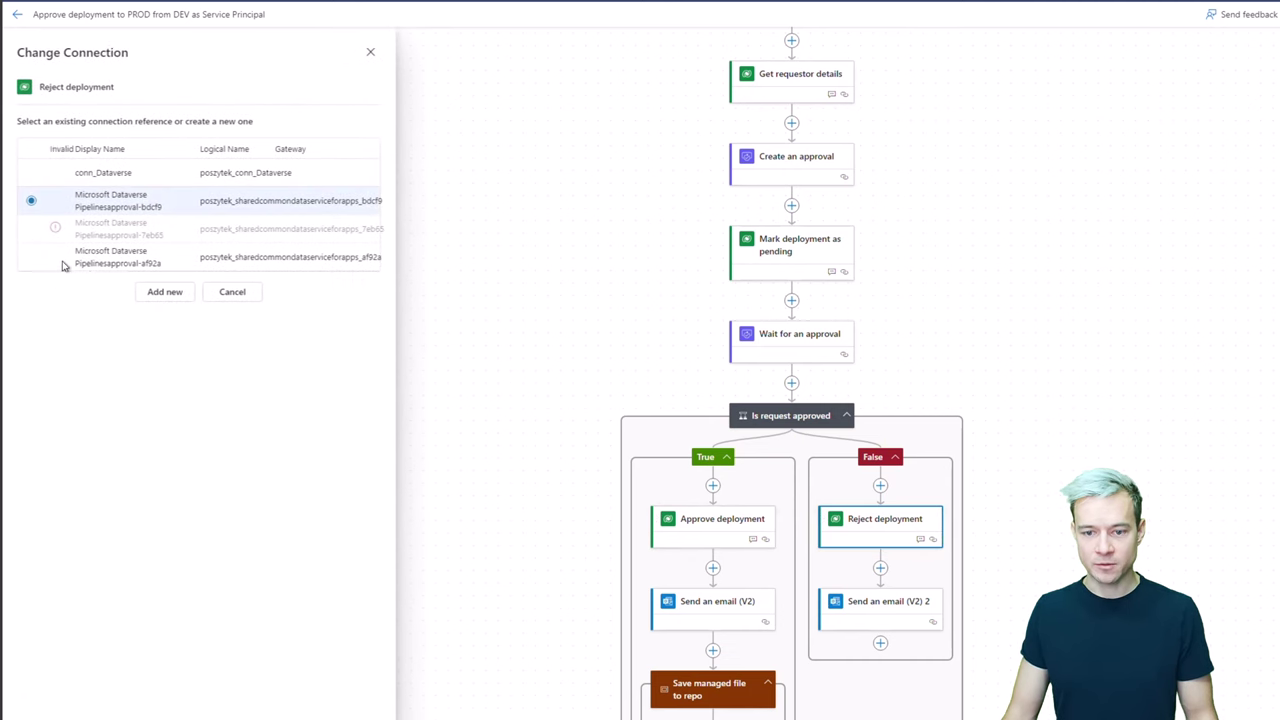
{"action": "left_click", "coordinate": [52, 259]}
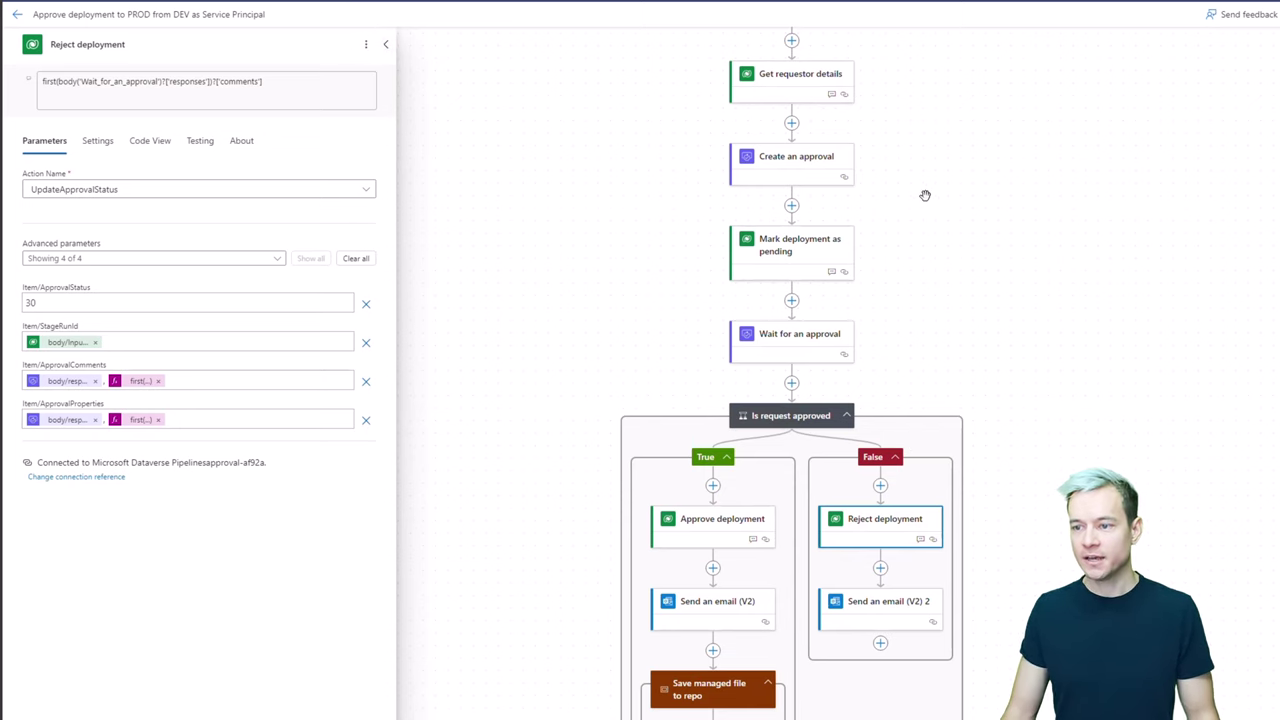
- Open the settings of the When an action is performed trigger and inspect the pipeline name in its first trigger condition
{"action": "scroll", "coordinate": [910, 180], "scroll_direction": "up", "scroll_amount": 2}
{"action": "scroll", "coordinate": [903, 175], "scroll_direction": "up", "scroll_amount": 1}
{"action": "left_click", "coordinate": [771, 153]}
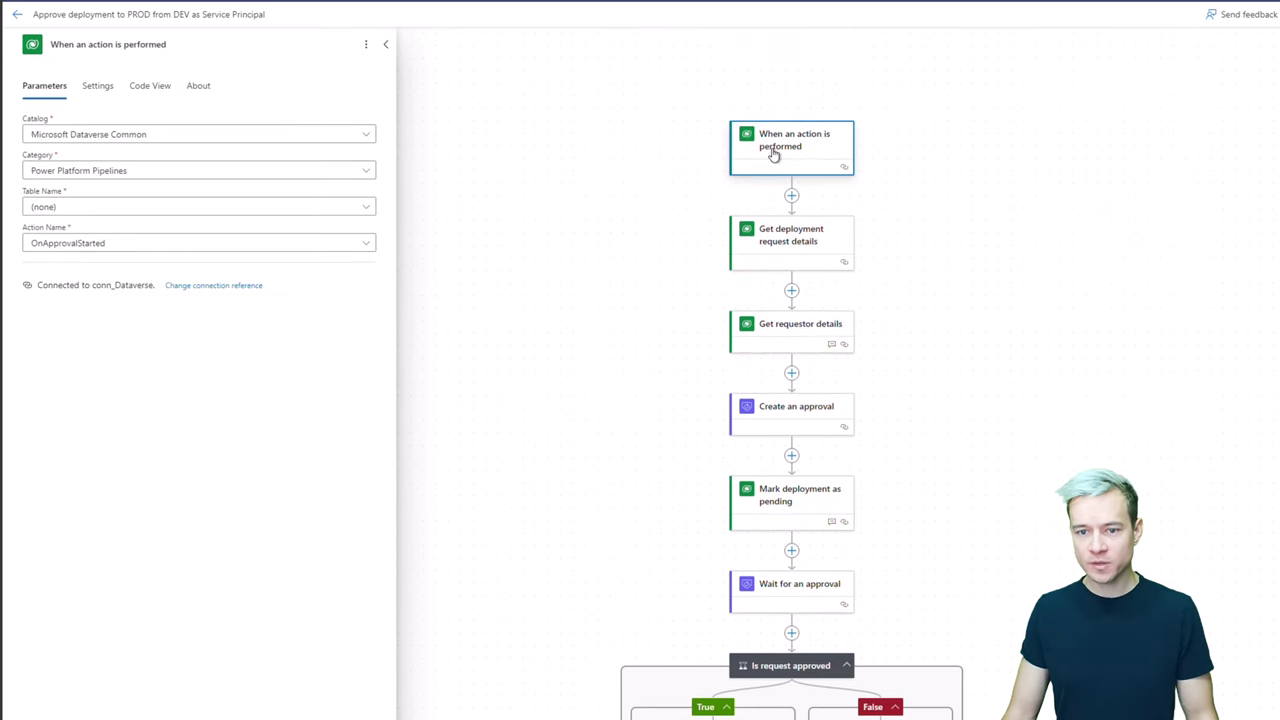
{"action": "left_click", "coordinate": [103, 89]}
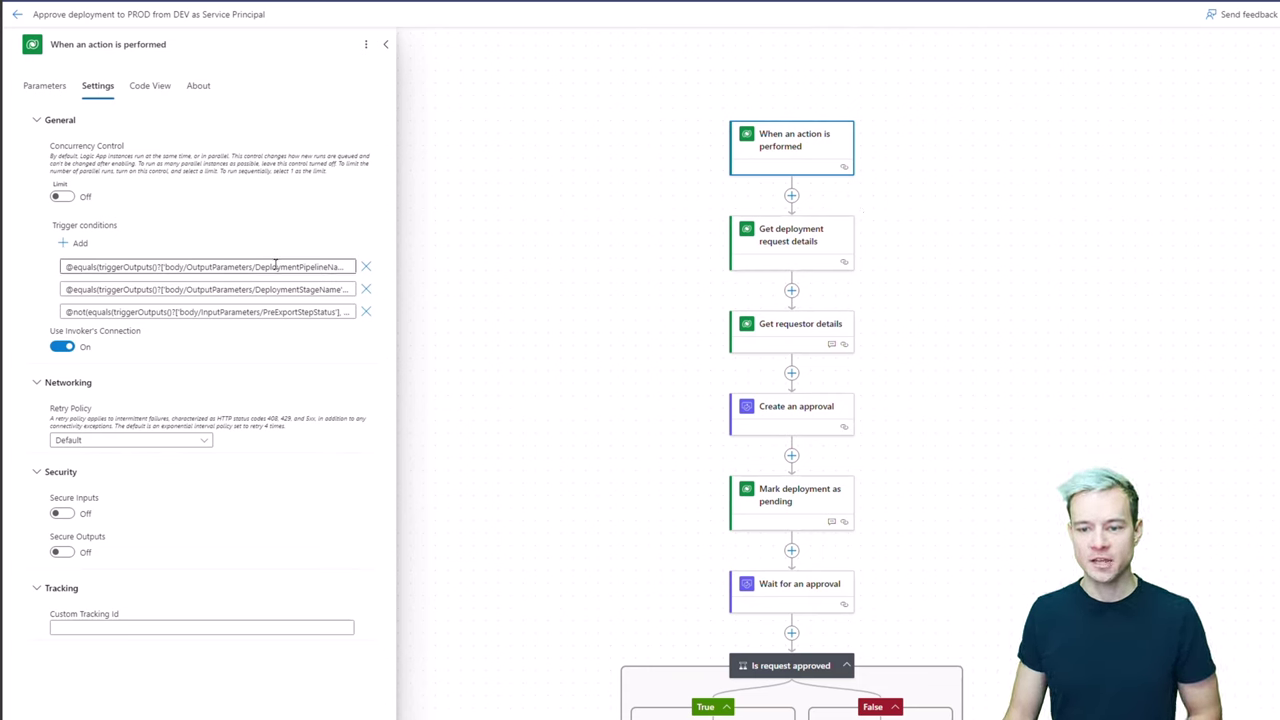
{"action": "left_click_drag", "start_coordinate": [276, 264], "coordinate": [362, 270]}
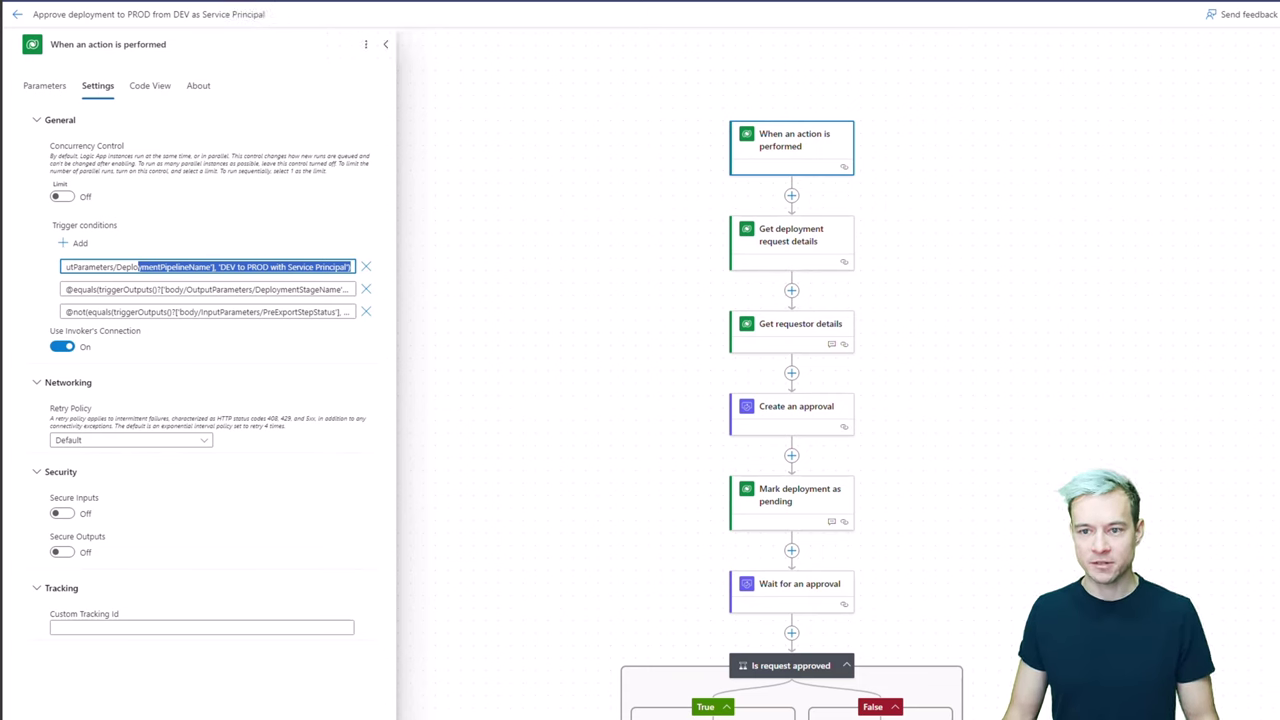
- Switch to the DEV to PROD deployment stage record and copy the pipeline name Deployment with Pipelines App
{"action": "key", "text": "ctrl+Tab"}
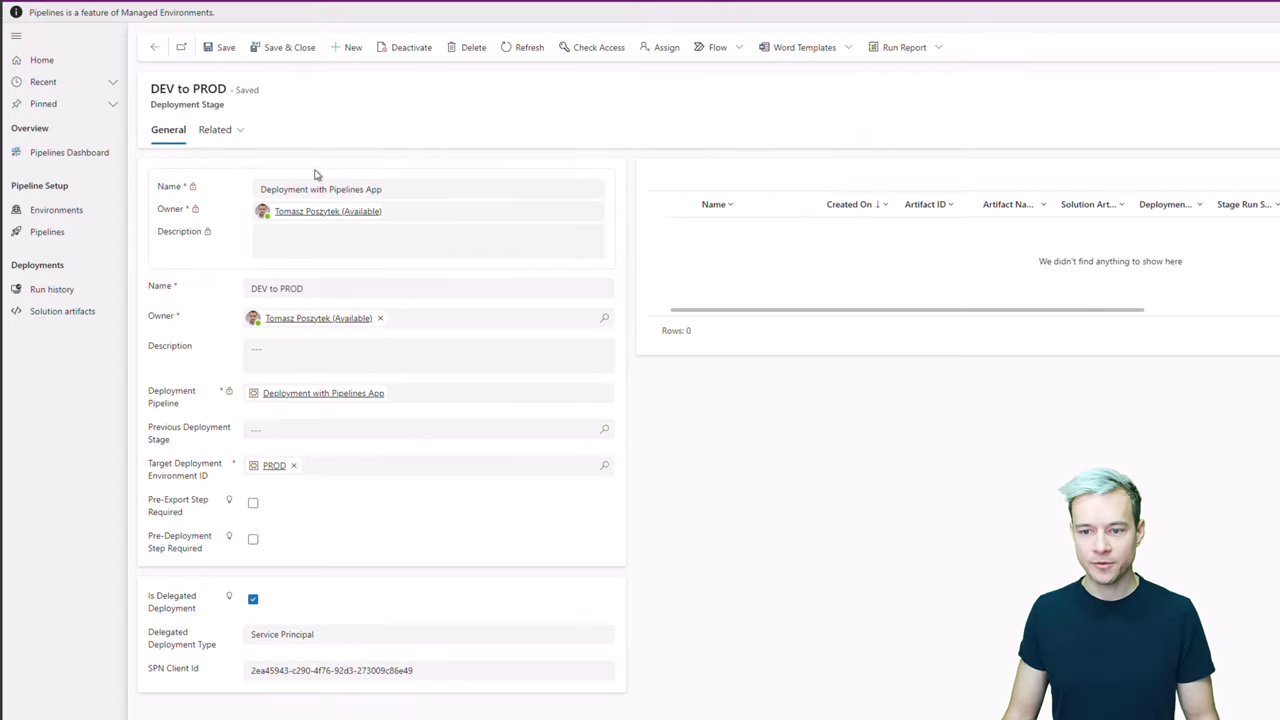
{"action": "left_click_drag", "start_coordinate": [390, 192], "coordinate": [241, 193]}
{"action": "right_click", "coordinate": [241, 193]}
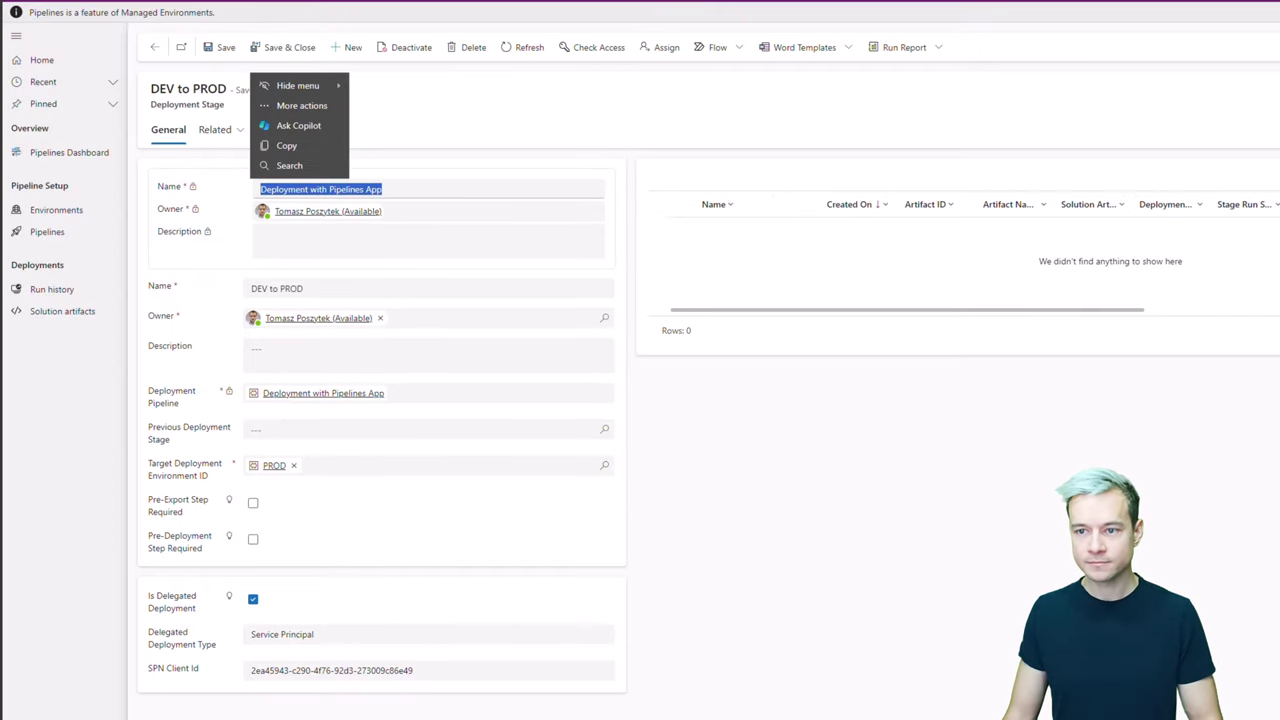
{"action": "left_click", "coordinate": [286, 143]}
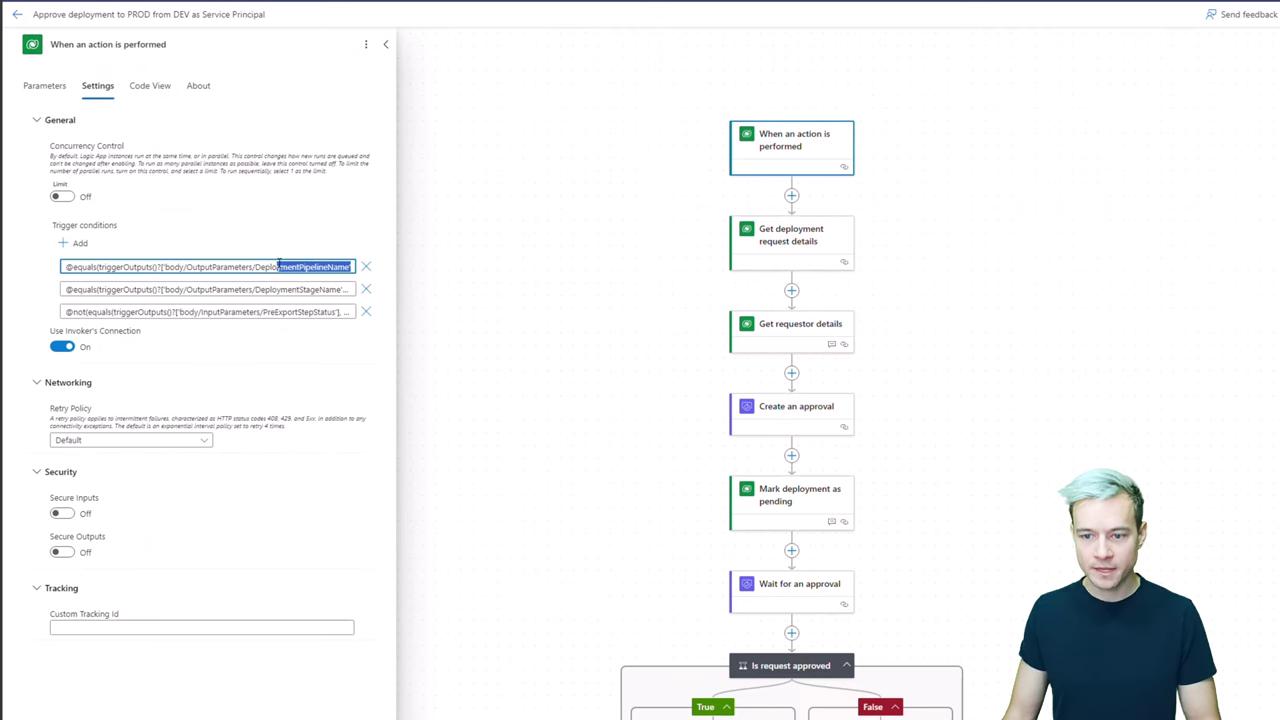
- Replace the pipeline name in the flow trigger's DeploymentPipelineName condition with 'Deployment with Pipelines App'
{"action": "left_click", "coordinate": [279, 265]}
{"action": "key", "text": "End"}
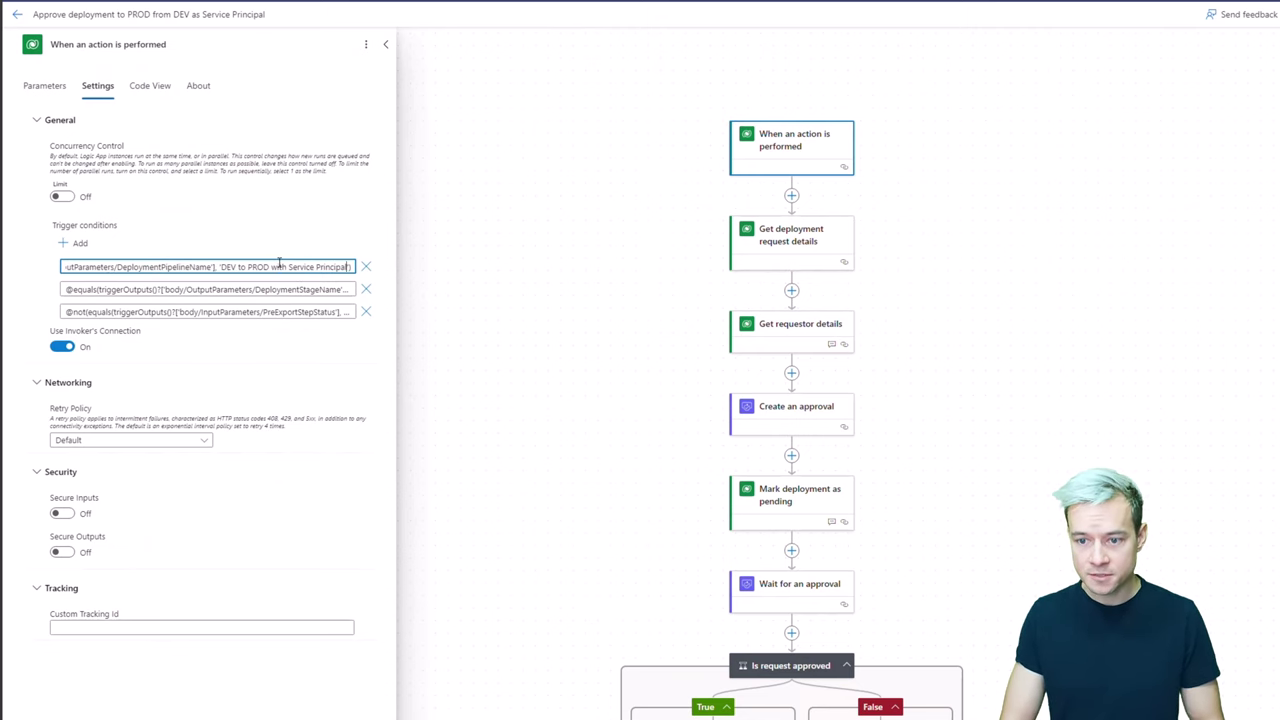
{"action": "key", "text": "ctrl+shift+Left"}
{"action": "key", "text": "ctrl+shift+Left"}
{"action": "key", "text": "ctrl+shift+Left"}
{"action": "key", "text": "ctrl+shift+Left"}
{"action": "key", "text": "ctrl+shift+Left"}
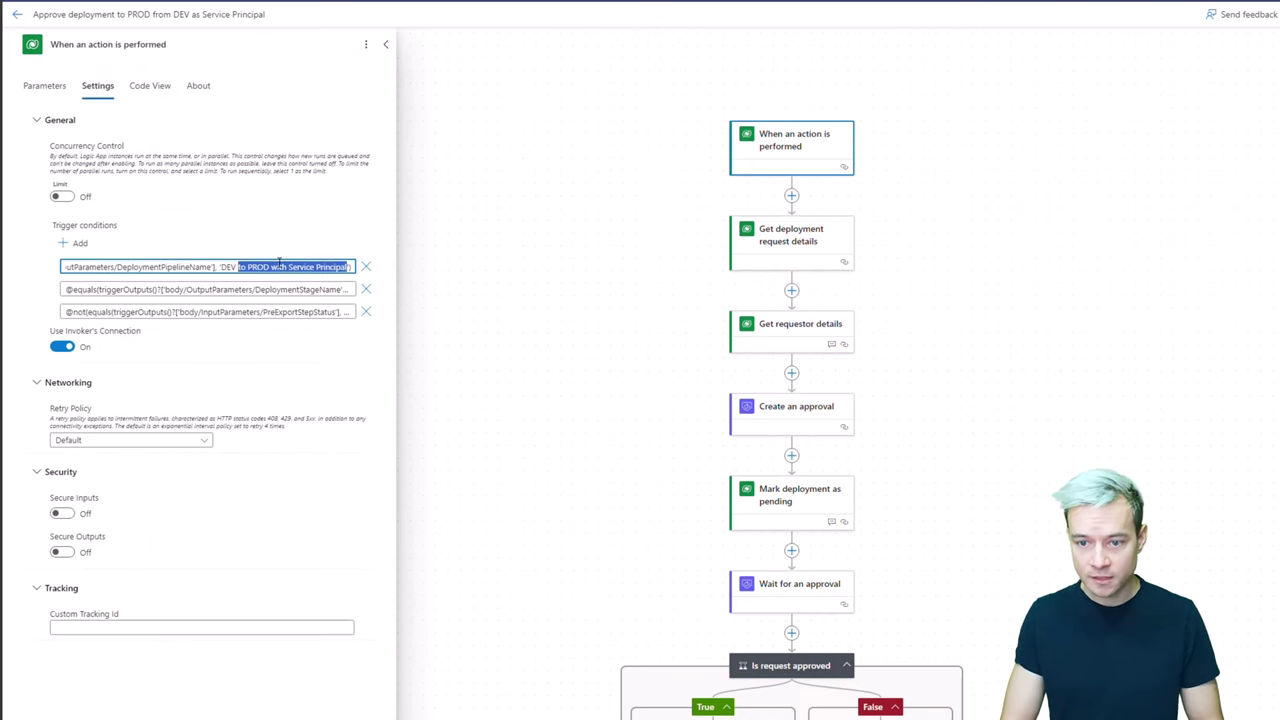
{"action": "key", "text": "ctrl+shift+Left"}
{"action": "key", "text": "ctrl+v"}
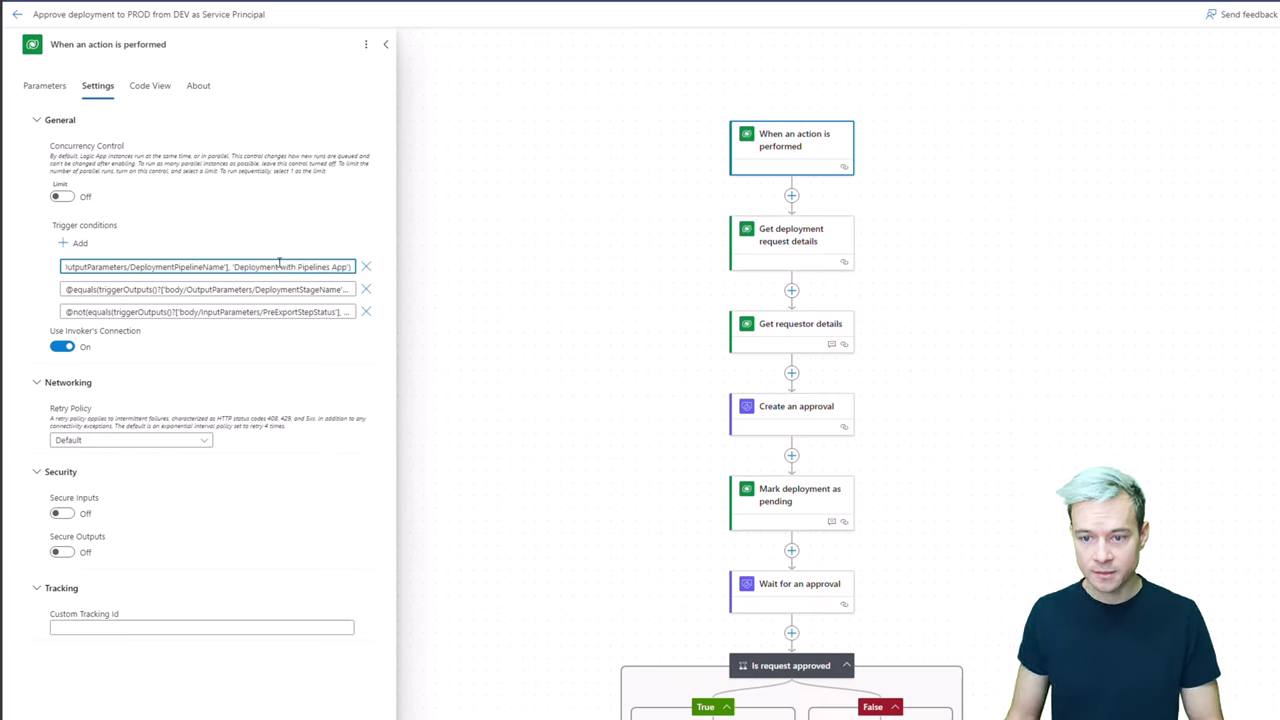
- Check the ends of the DeploymentStageName and PreExportStepStatus trigger conditions and save the flow
{"action": "left_click", "coordinate": [287, 289]}
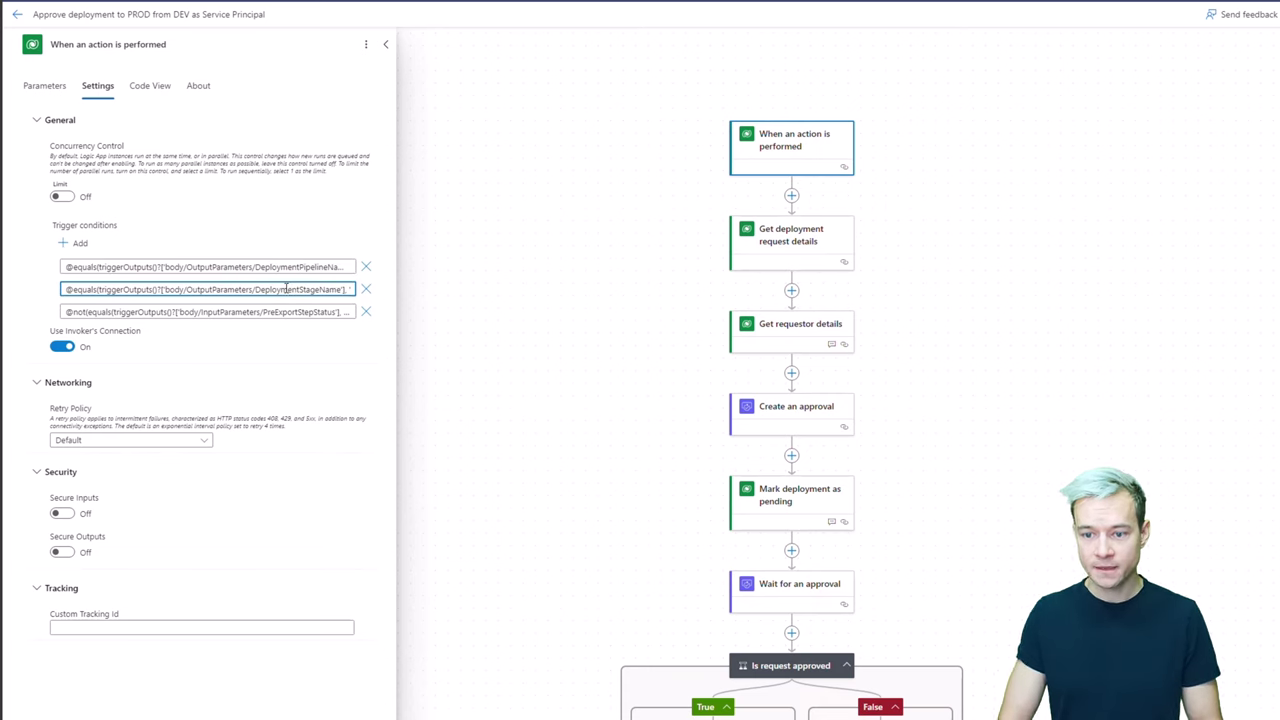
{"action": "key", "text": "End"}
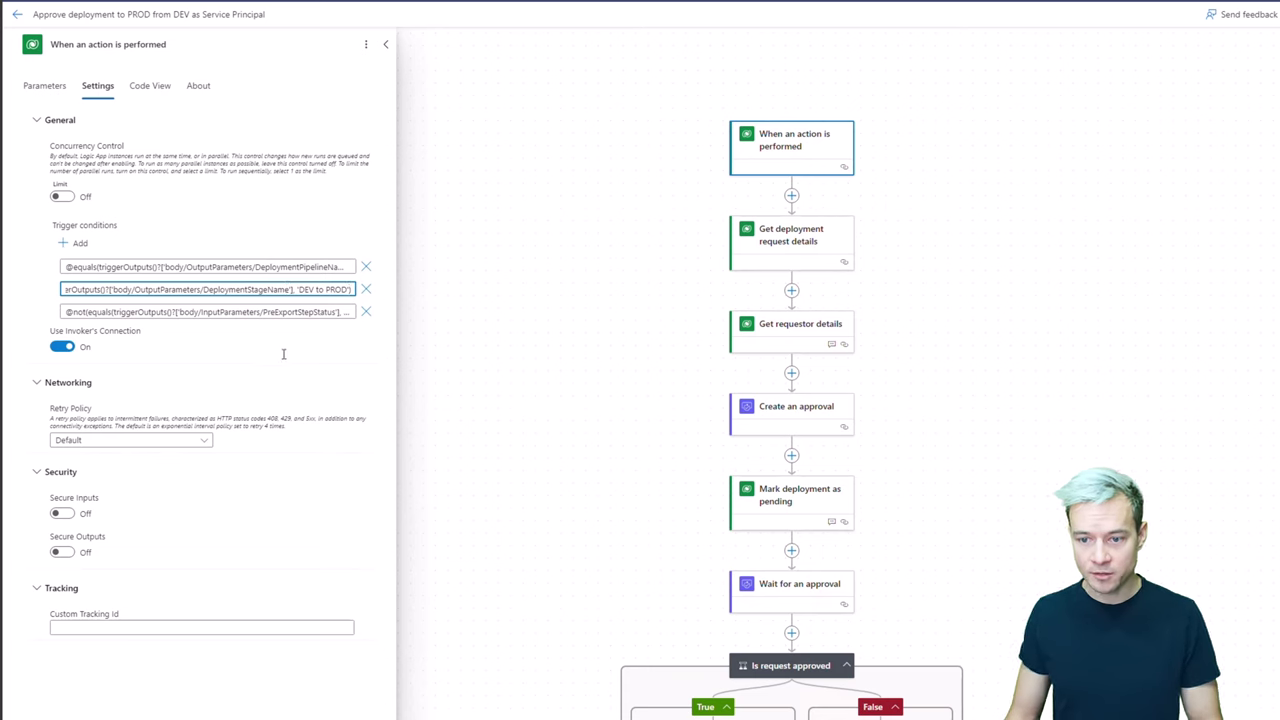
{"action": "left_click", "coordinate": [288, 312]}
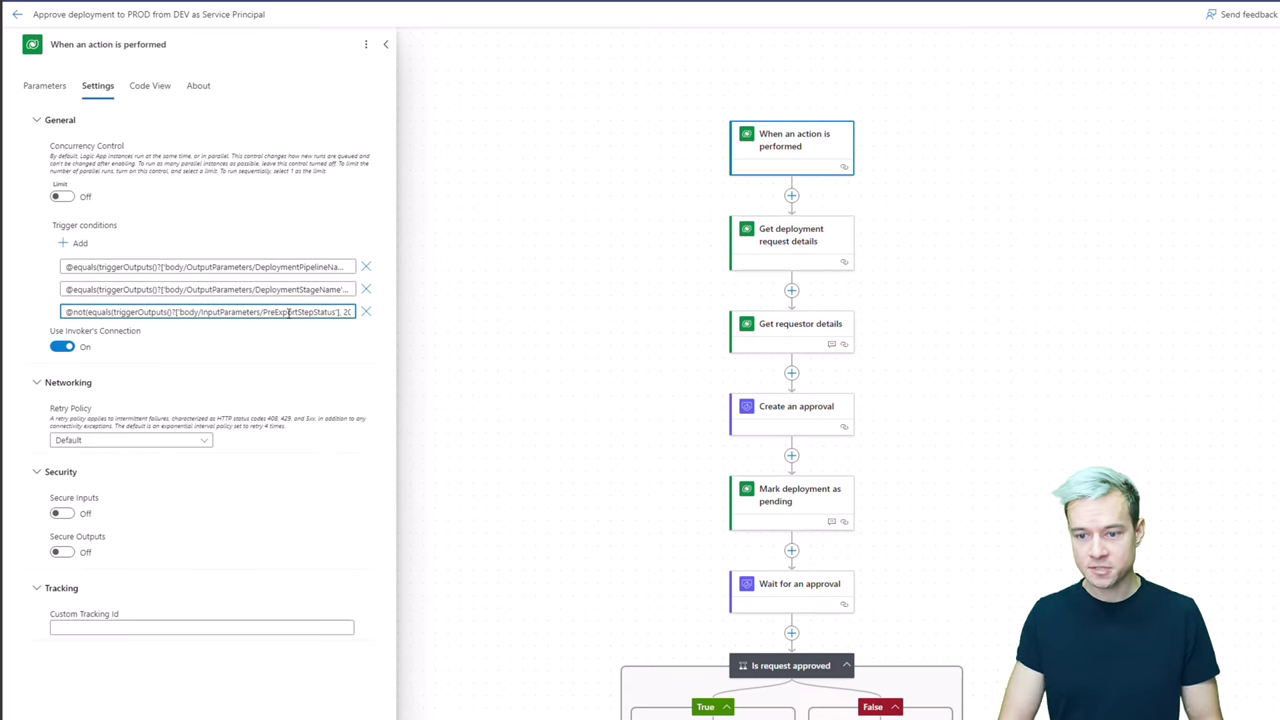
{"action": "key", "text": "End"}
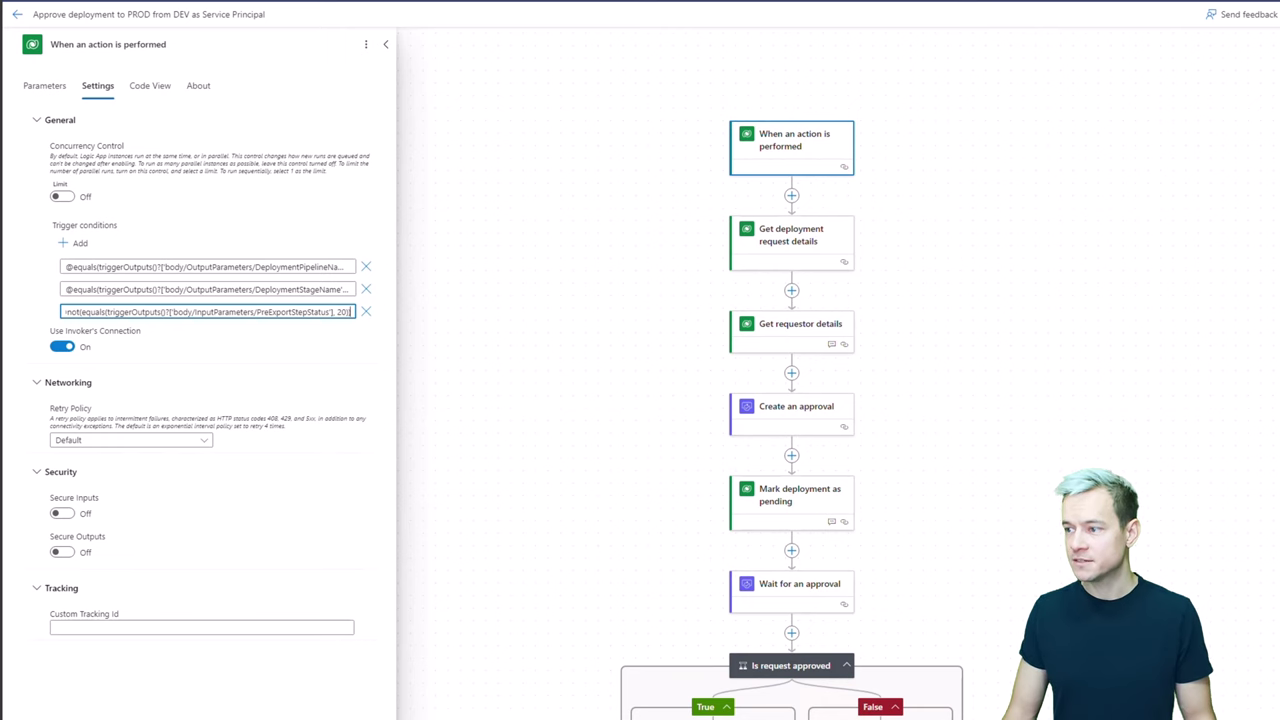
{"action": "key", "text": "ctrl+s"}
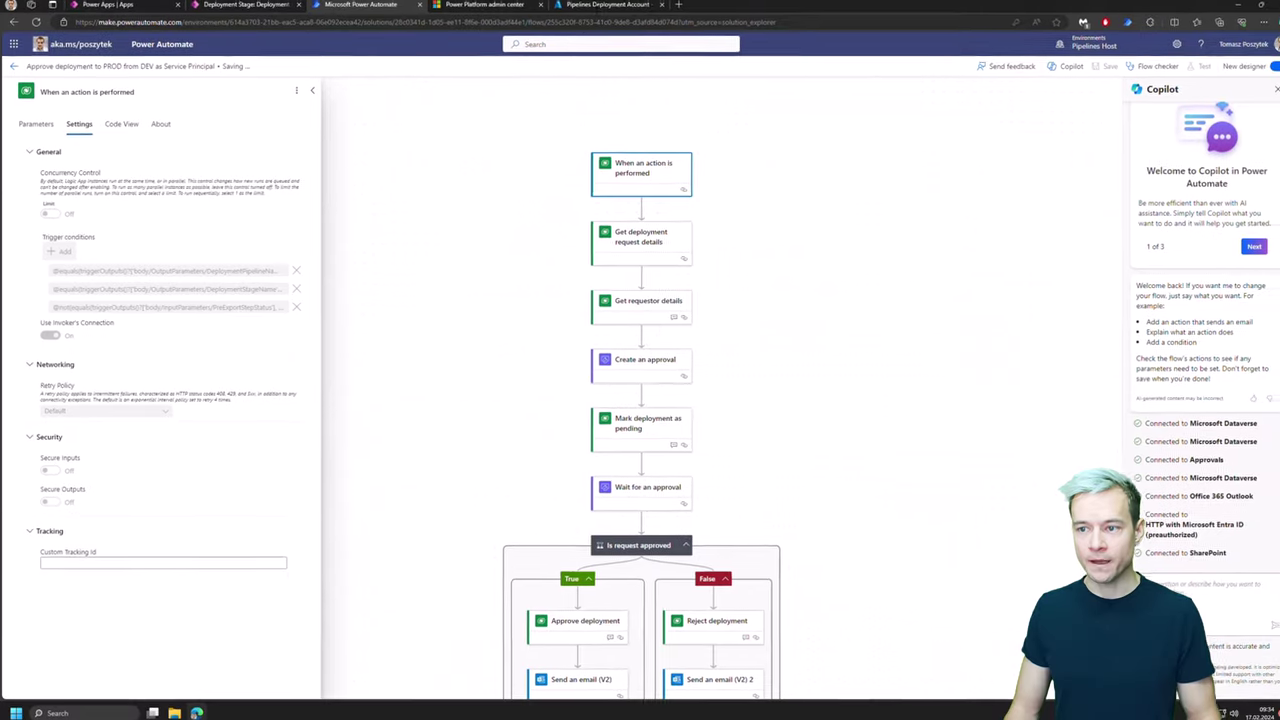
- Open the Deployment with Pipelines App pipeline record in the Deployment Pipeline Configuration app and bring up its access management
{"action": "left_click", "coordinate": [225, 10]}
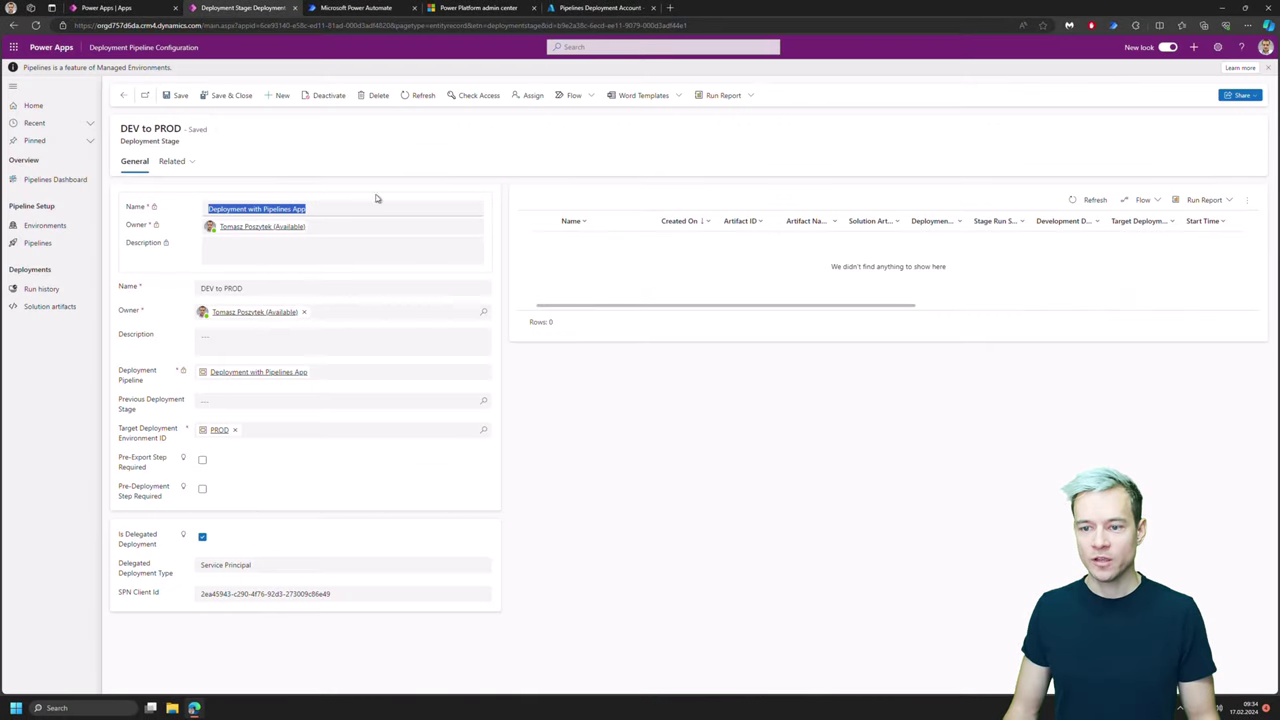
{"action": "left_click", "coordinate": [38, 243]}
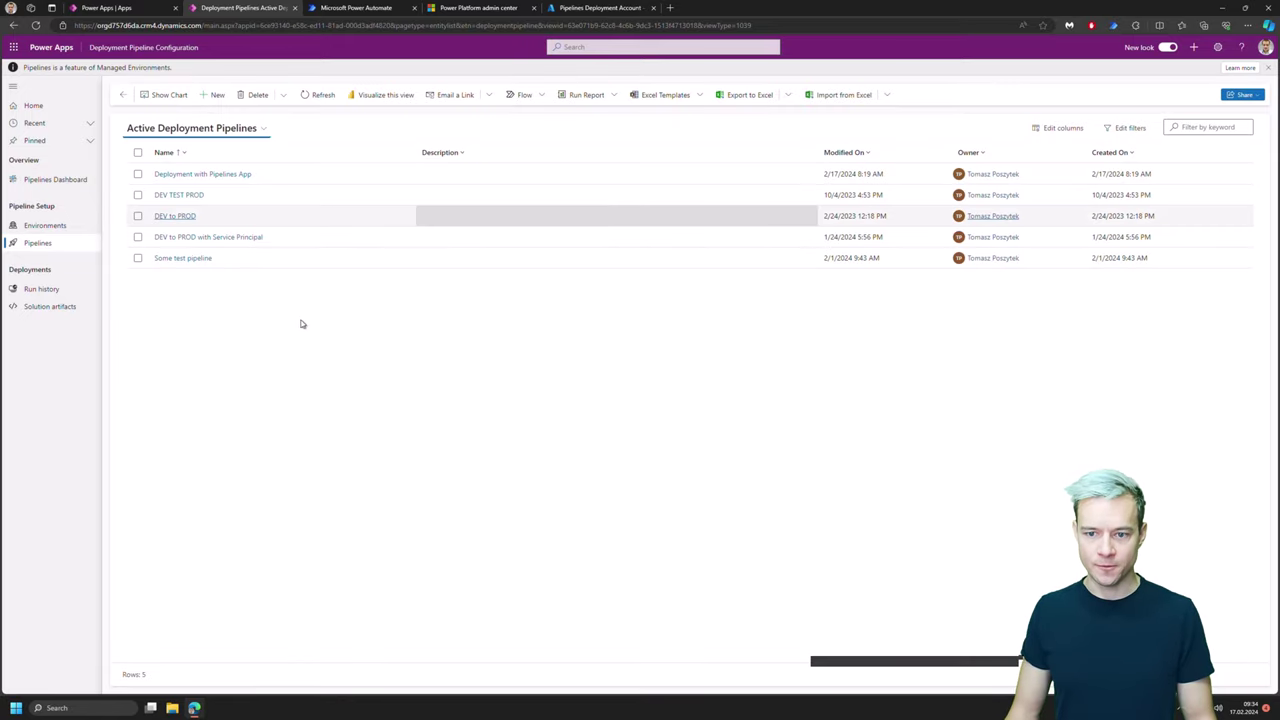
{"action": "left_click", "coordinate": [274, 178]}
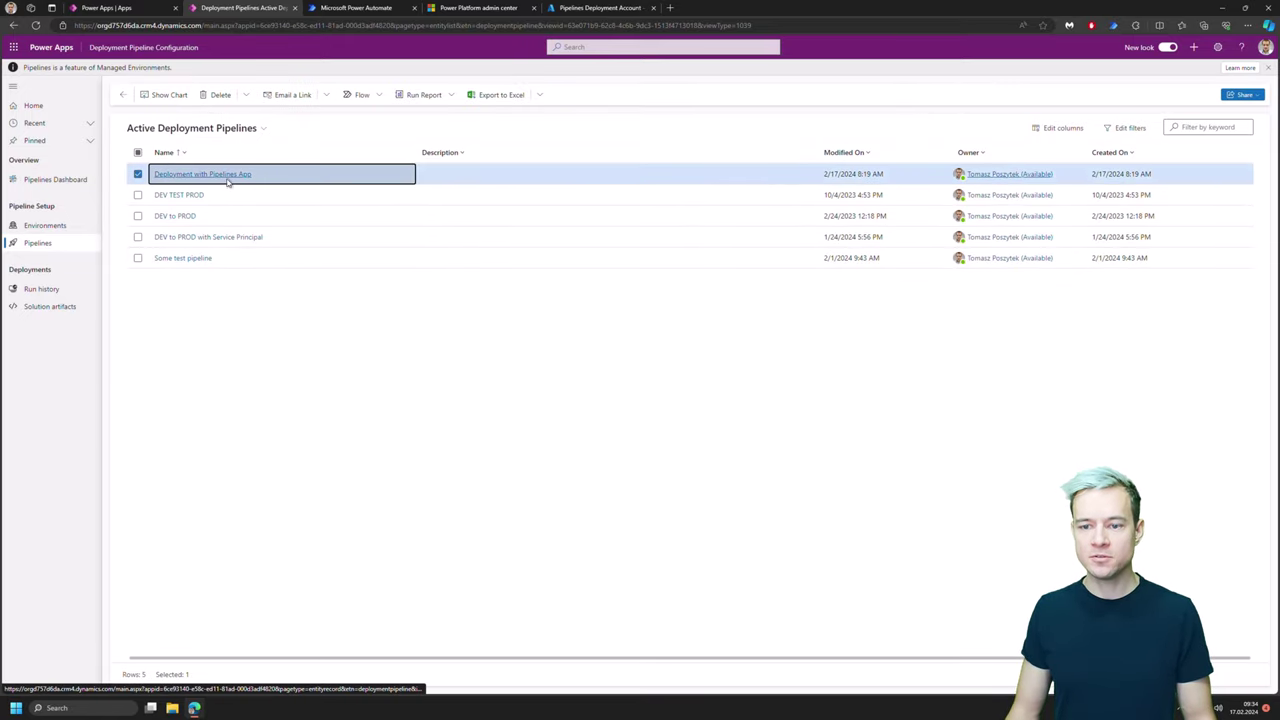
{"action": "left_click", "coordinate": [228, 177]}
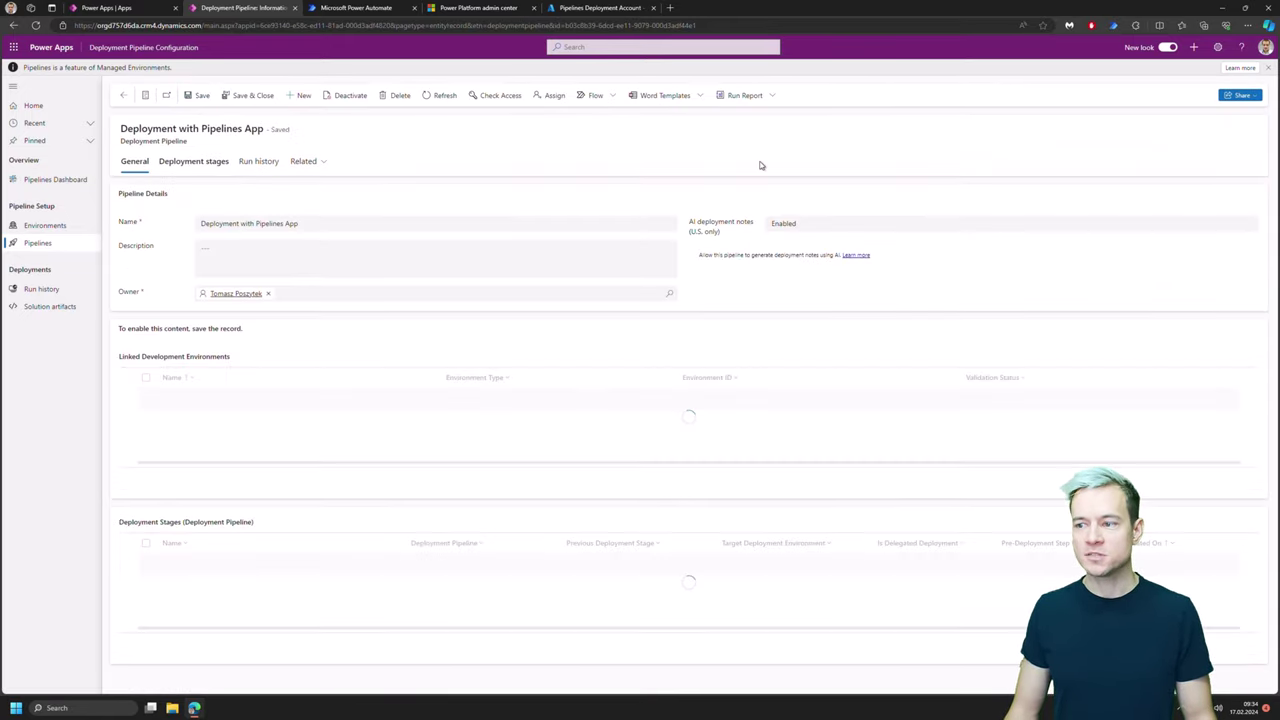
{"action": "left_click", "coordinate": [1248, 98]}
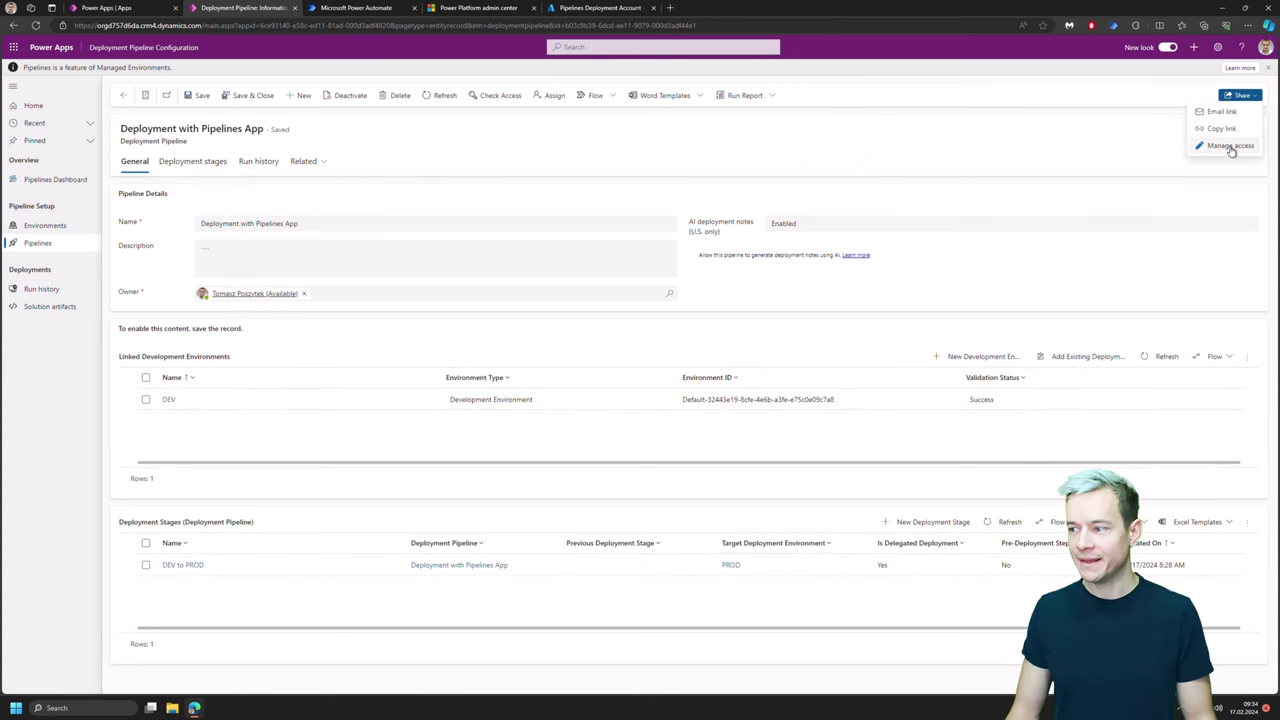
{"action": "left_click", "coordinate": [1229, 146]}
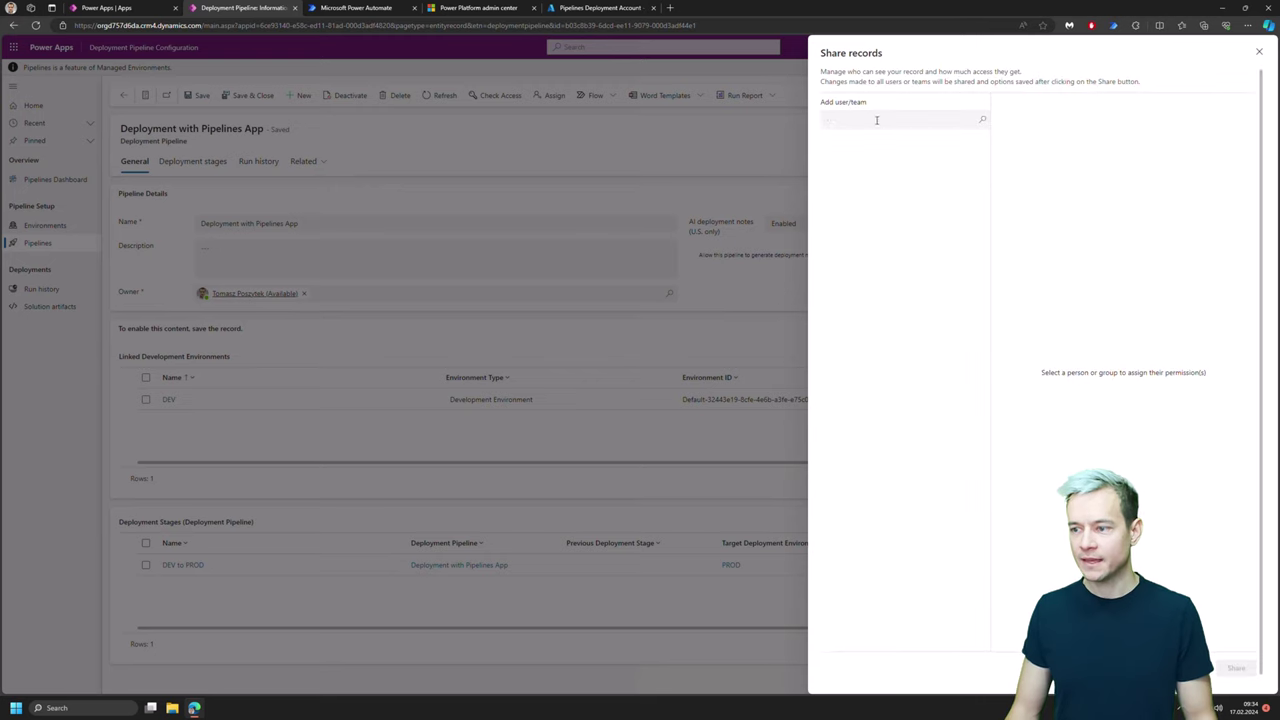
- Add the deploying user to the pipeline's share access with only the Read permission and share the record
{"action": "left_click", "coordinate": [877, 120]}
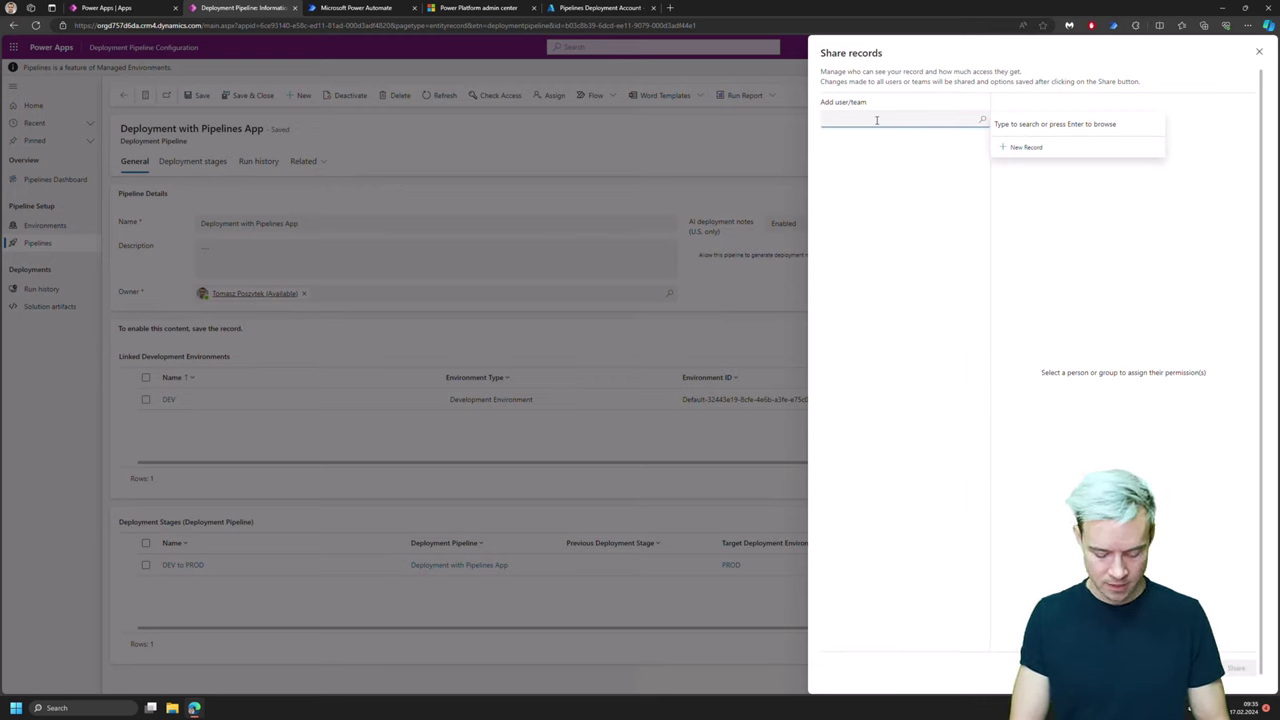
{"action": "type", "text": "john"}
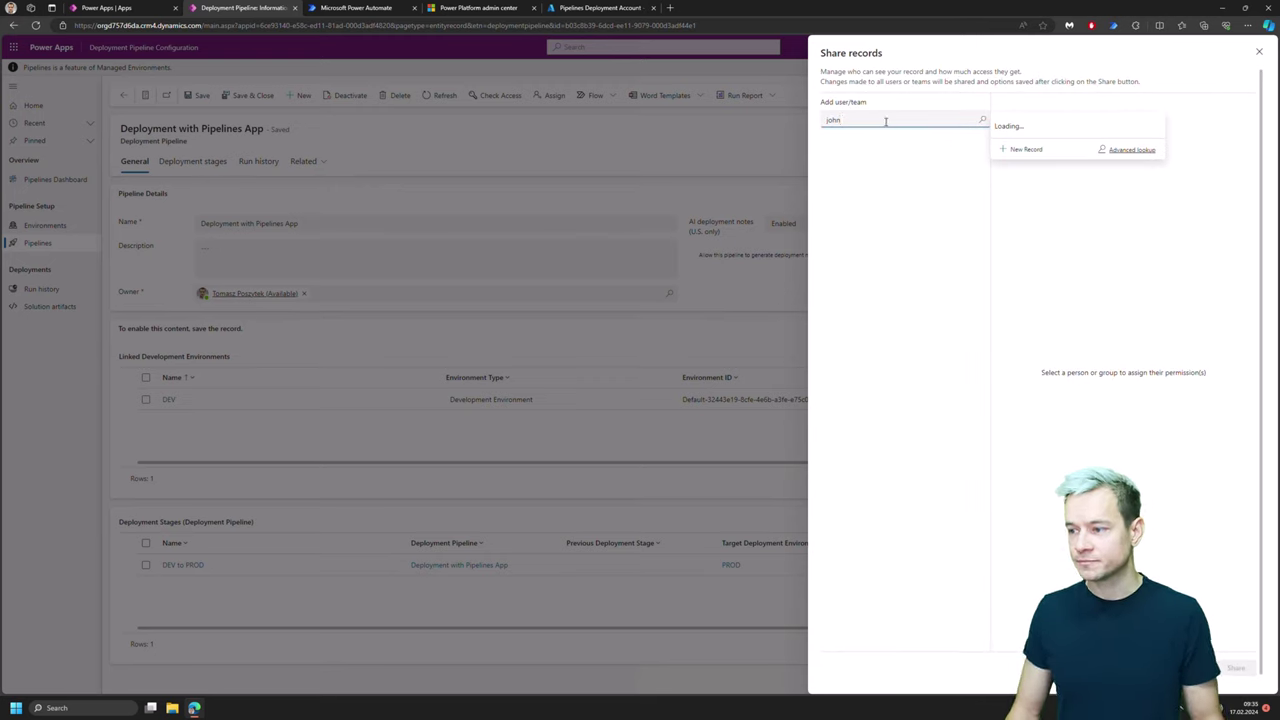
{"action": "left_click", "coordinate": [1035, 143]}
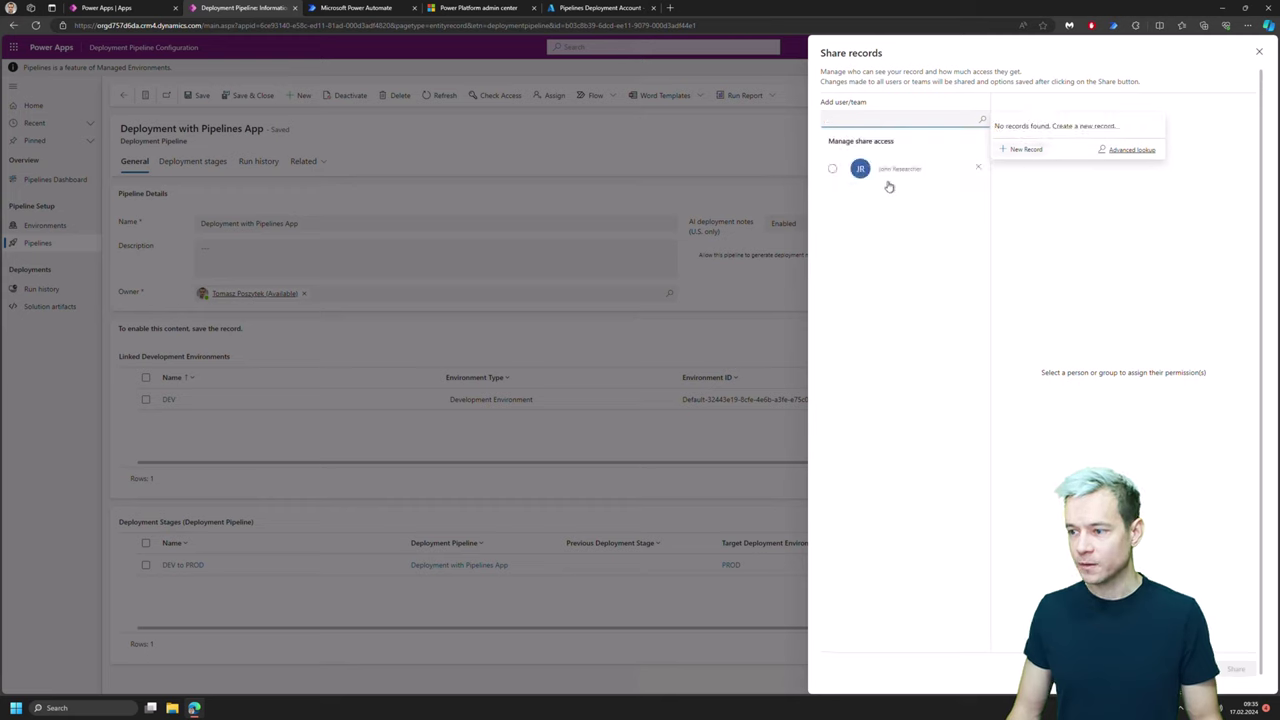
{"action": "left_click", "coordinate": [836, 168]}
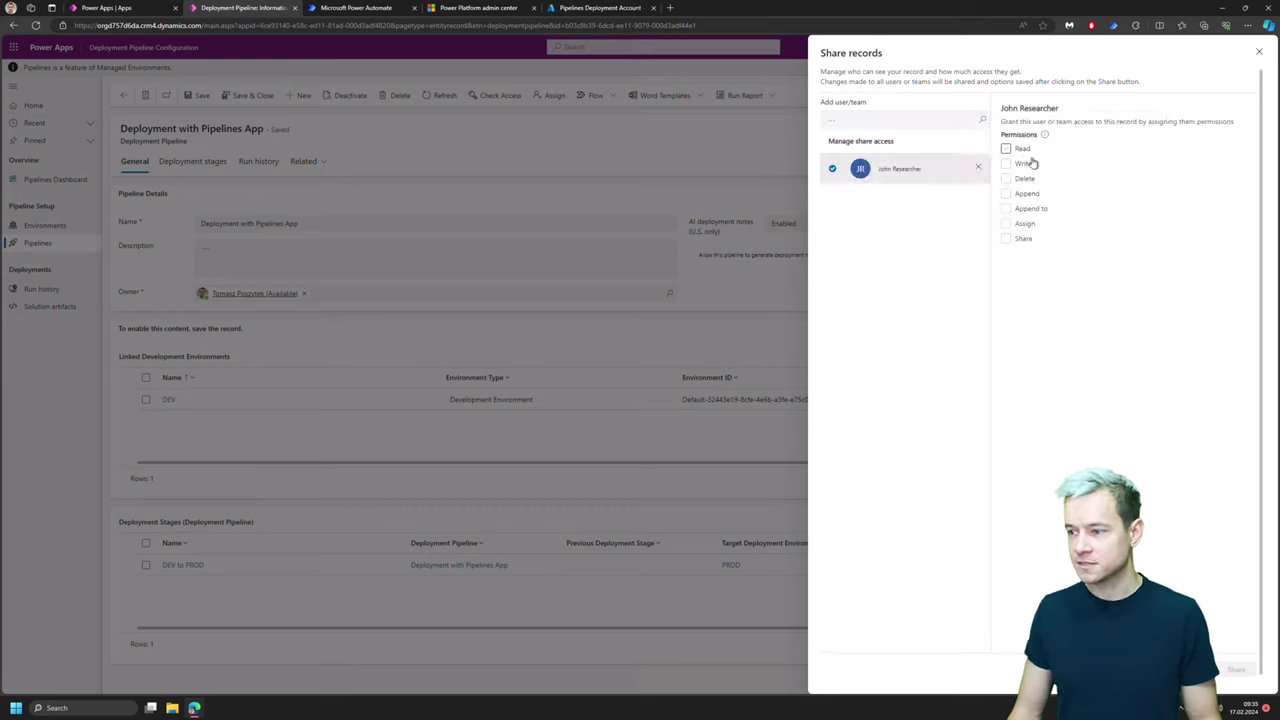
{"action": "left_click", "coordinate": [1030, 153]}
{"action": "left_click", "coordinate": [1236, 669]}
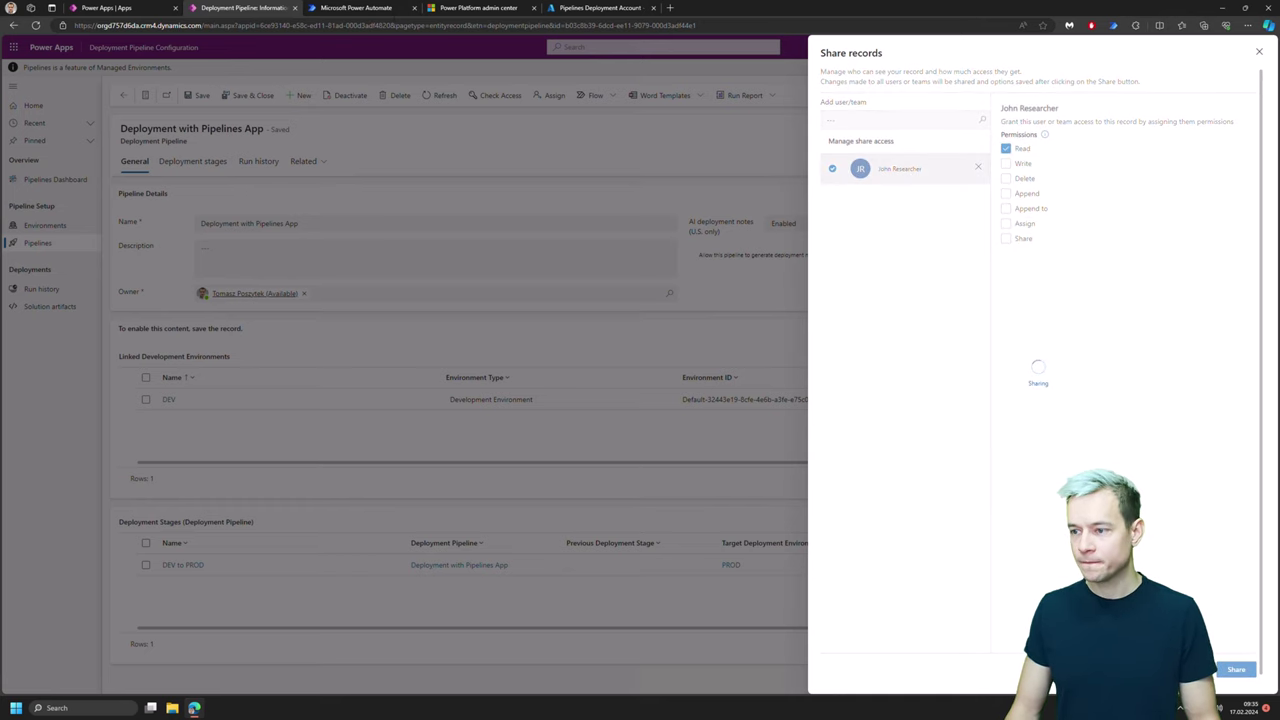
- Switch to the Power Platform admin center and open the user list of the Pipelines Host environment
{"action": "left_click", "coordinate": [463, 8]}
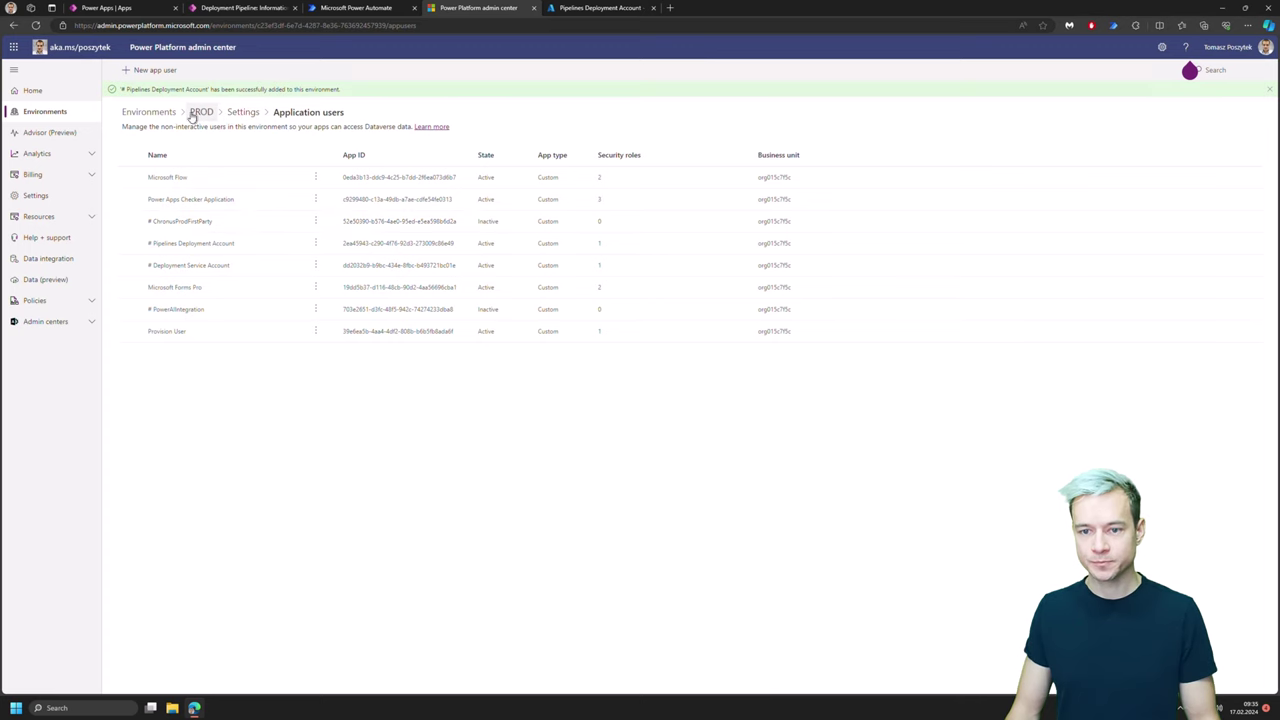
{"action": "left_click", "coordinate": [150, 113]}
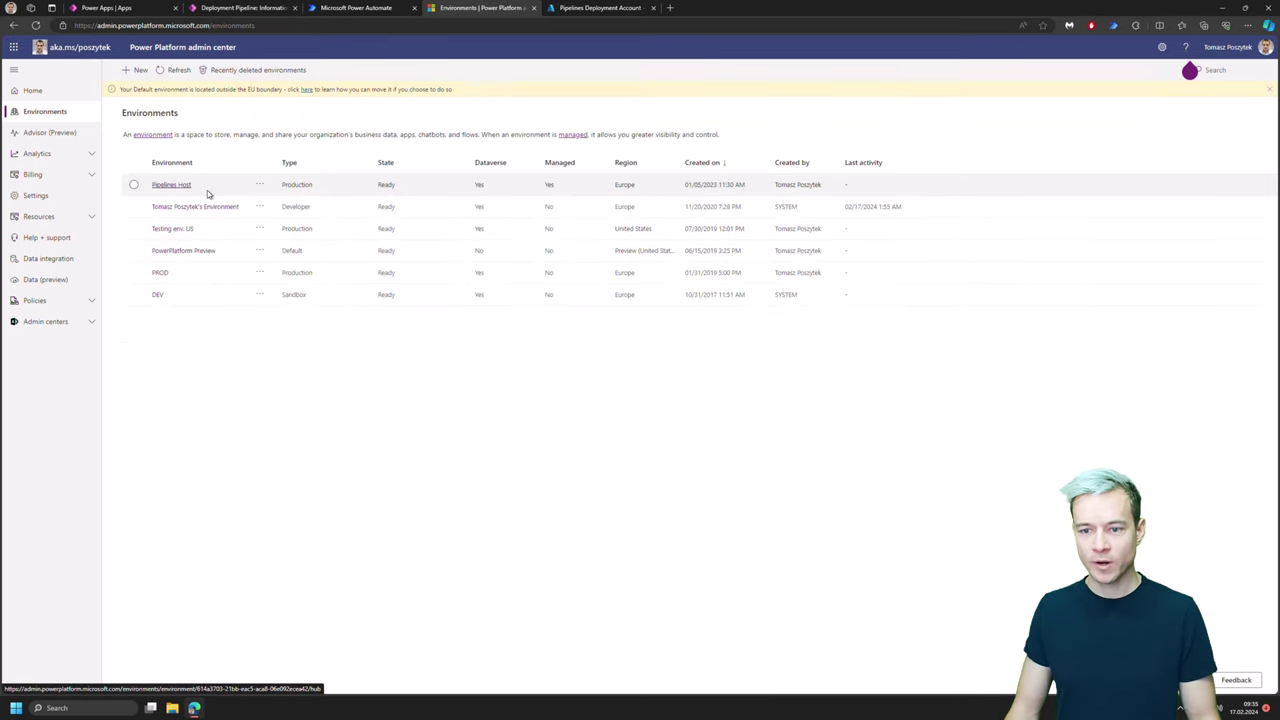
{"action": "left_click", "coordinate": [260, 187]}
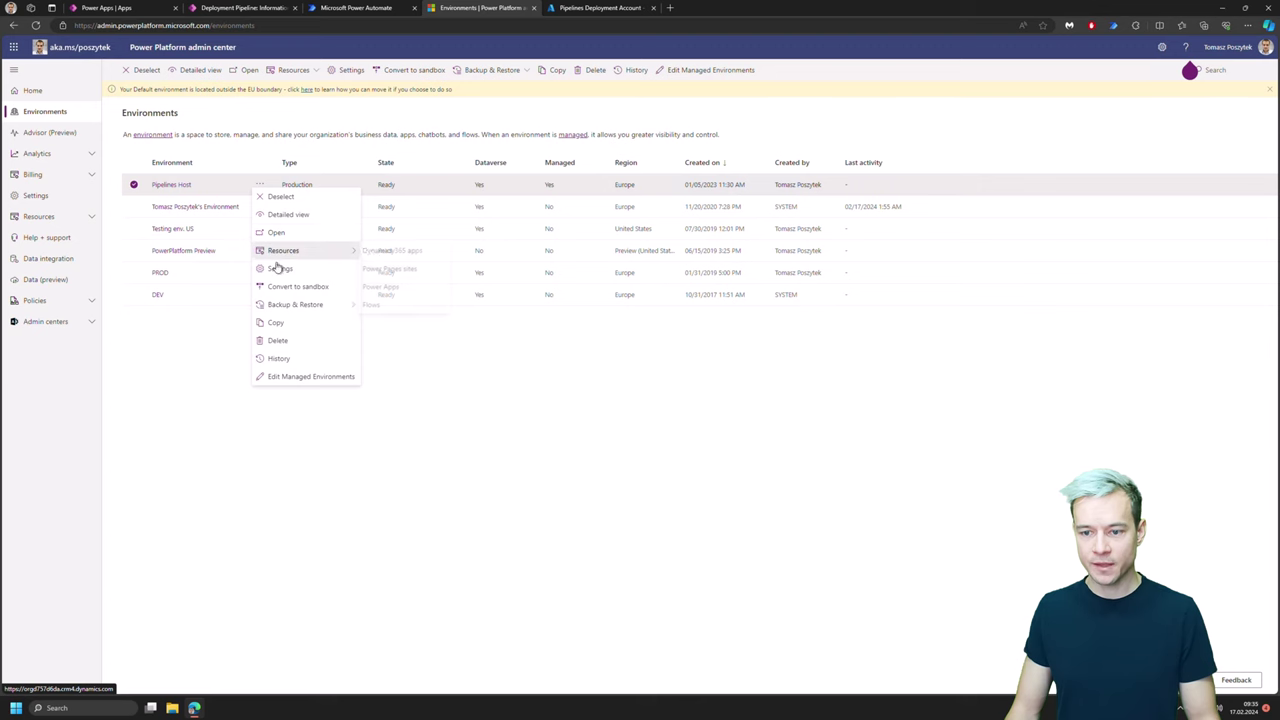
{"action": "left_click", "coordinate": [174, 186]}
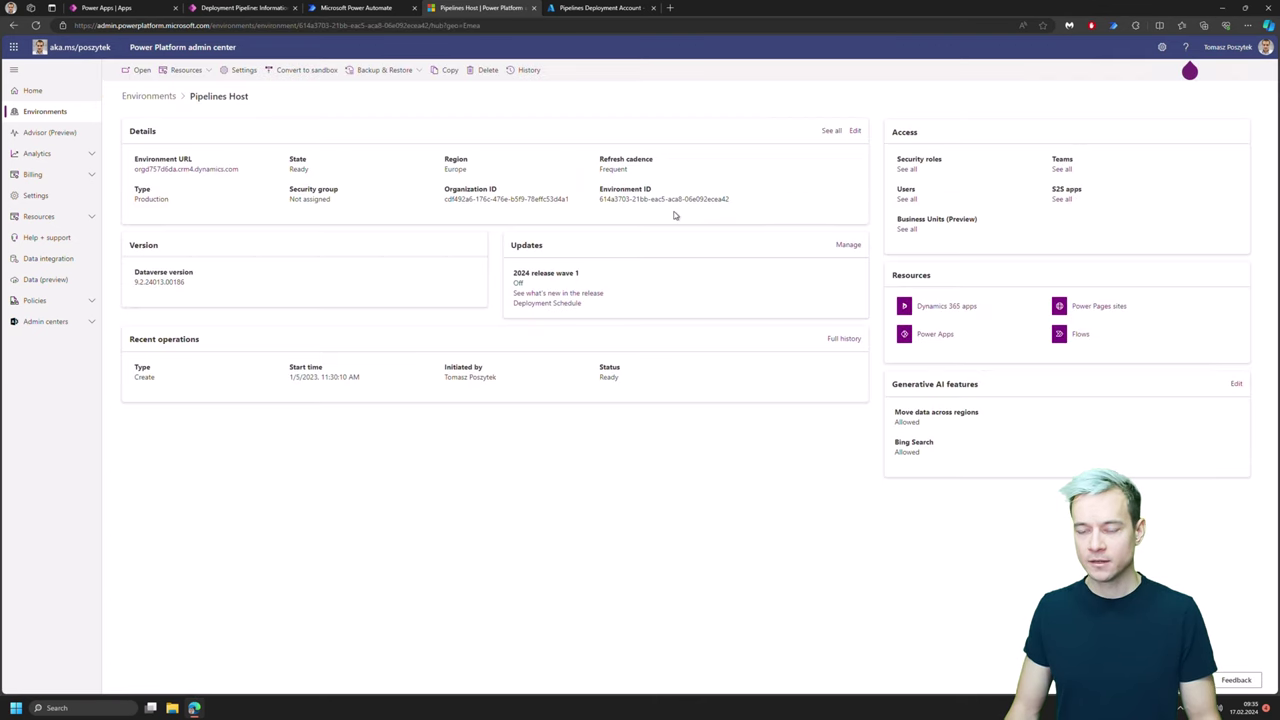
{"action": "left_click", "coordinate": [908, 200]}
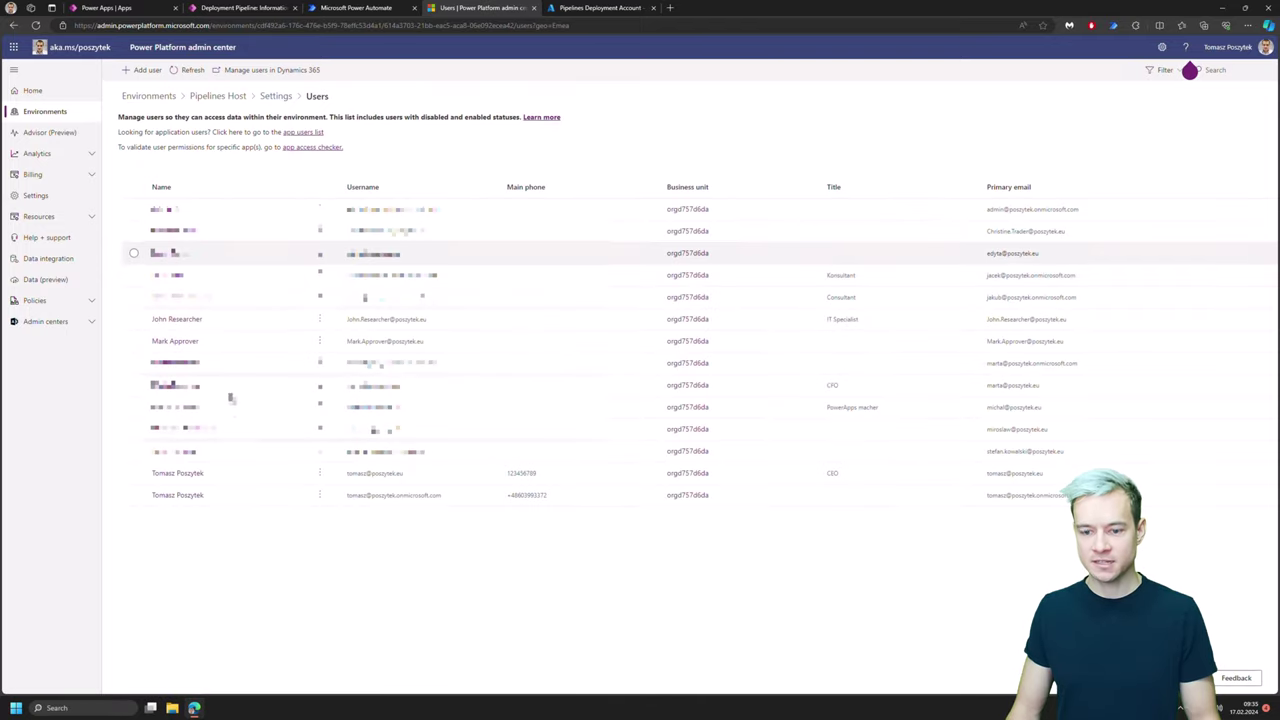
- Inspect the deploying user's security roles in Pipelines Host for the Deployment Pipeline User role, leaving them as they are
{"action": "left_click", "coordinate": [186, 320]}
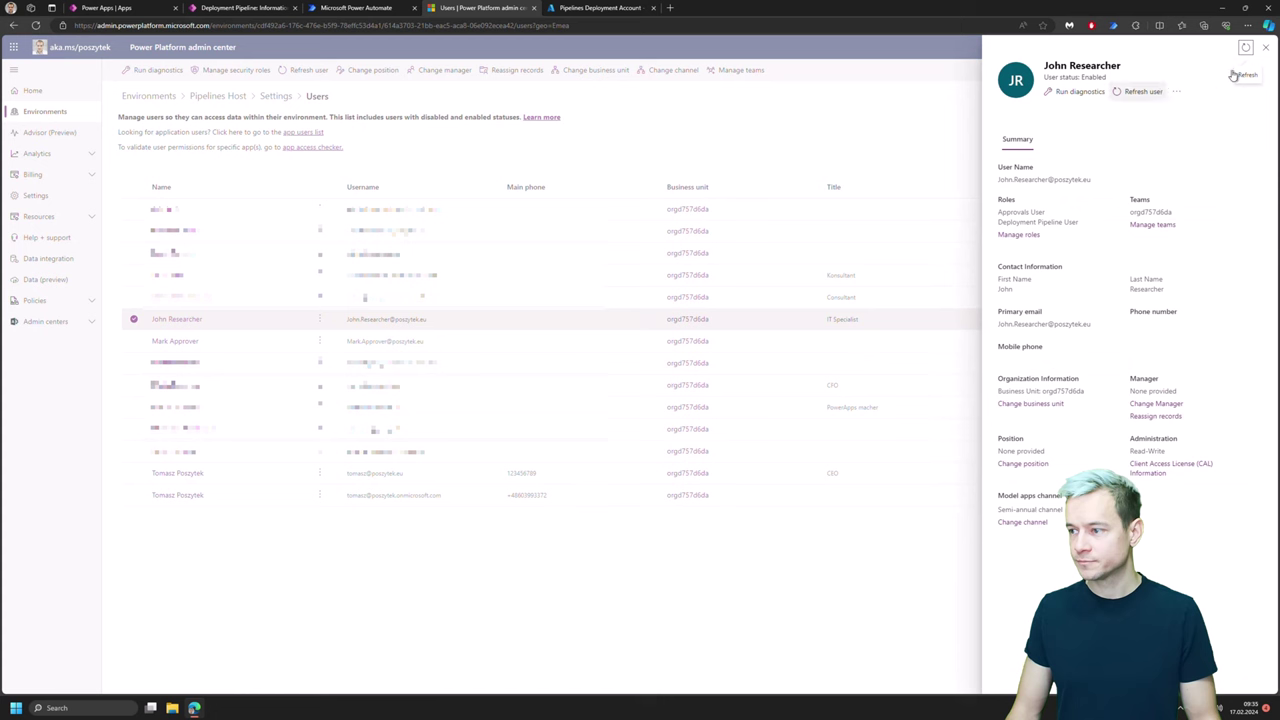
{"action": "left_click", "coordinate": [1265, 47]}
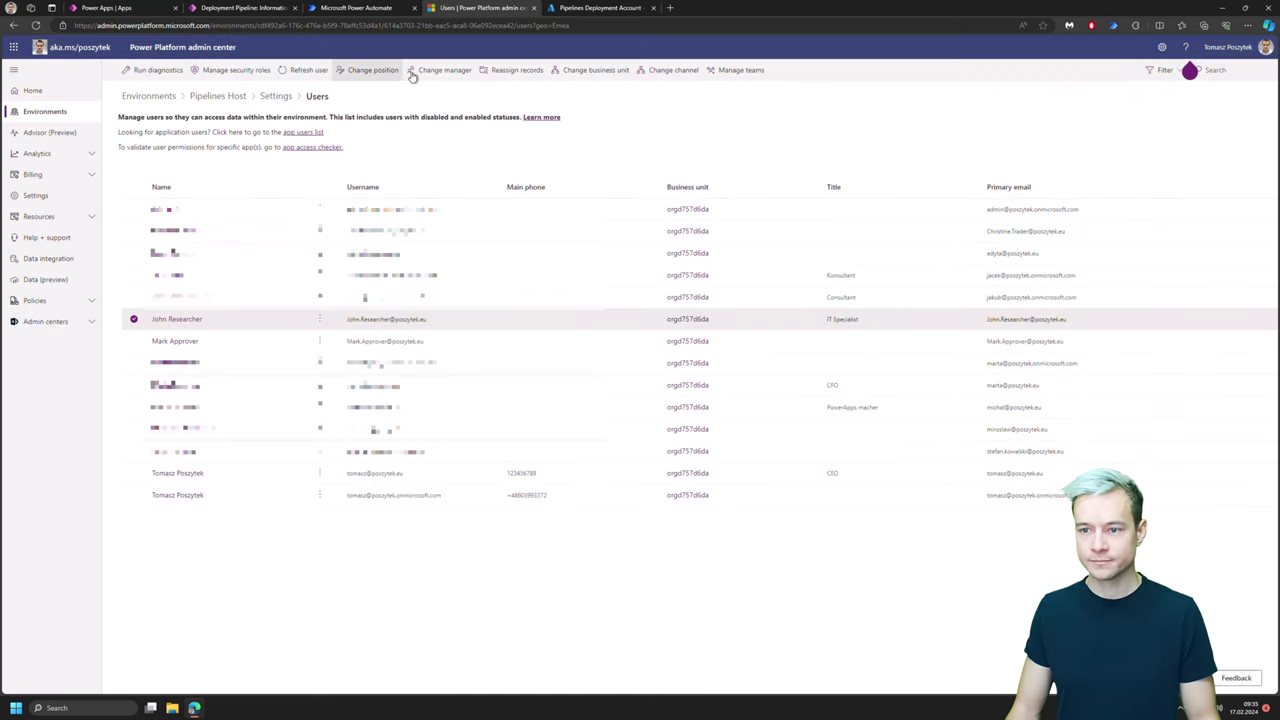
{"action": "left_click", "coordinate": [236, 70]}
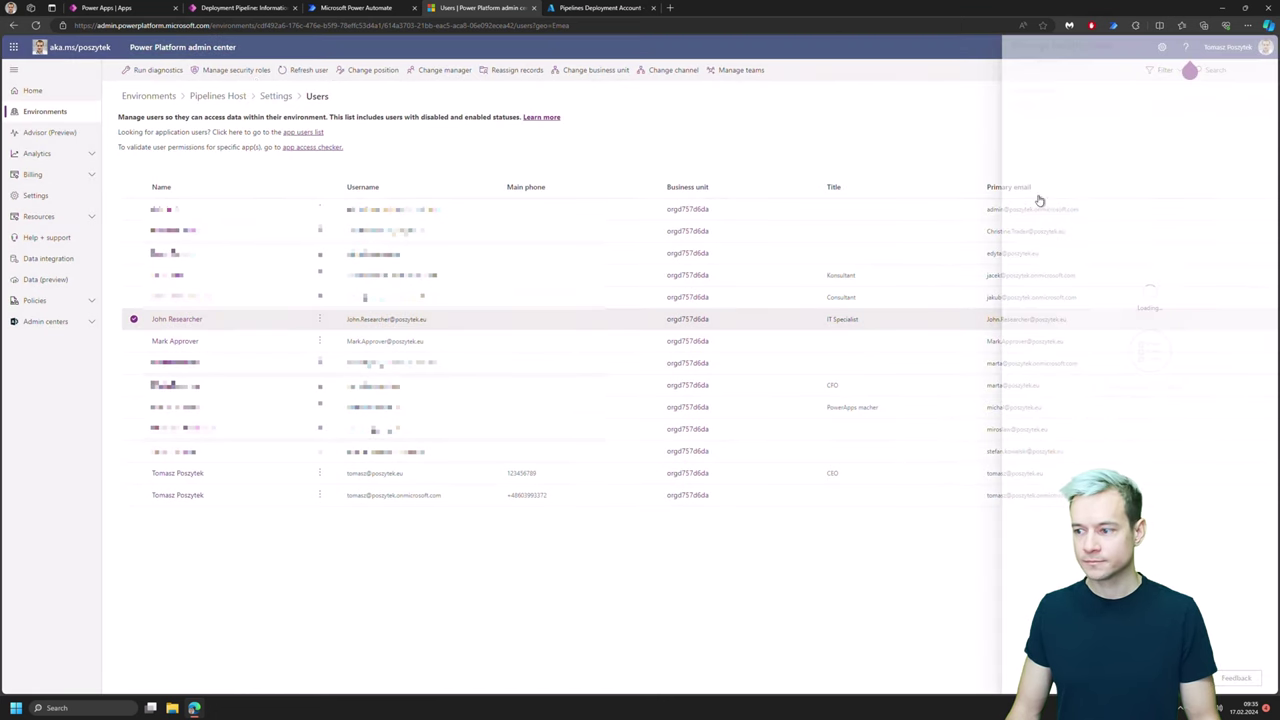
{"action": "scroll", "coordinate": [1152, 391], "scroll_direction": "down", "scroll_amount": 5}
{"action": "scroll", "coordinate": [1150, 390], "scroll_direction": "down", "scroll_amount": 1}
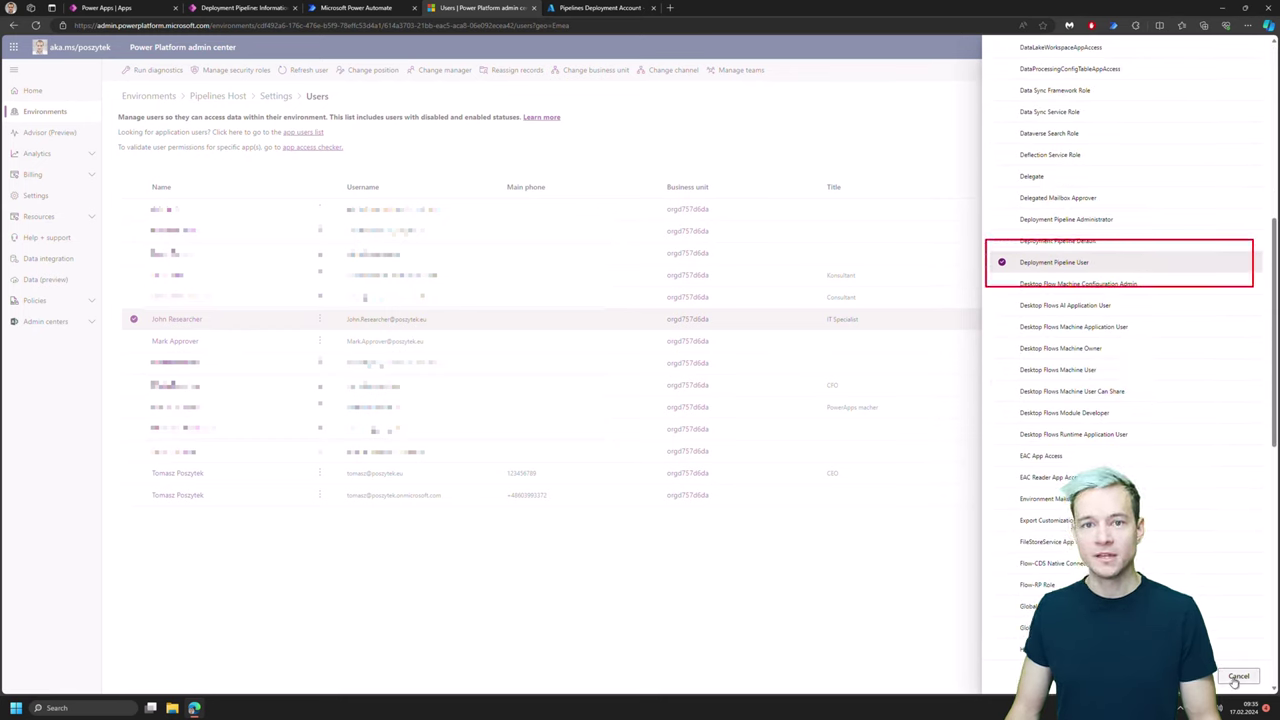
{"action": "left_click", "coordinate": [407, 315]}
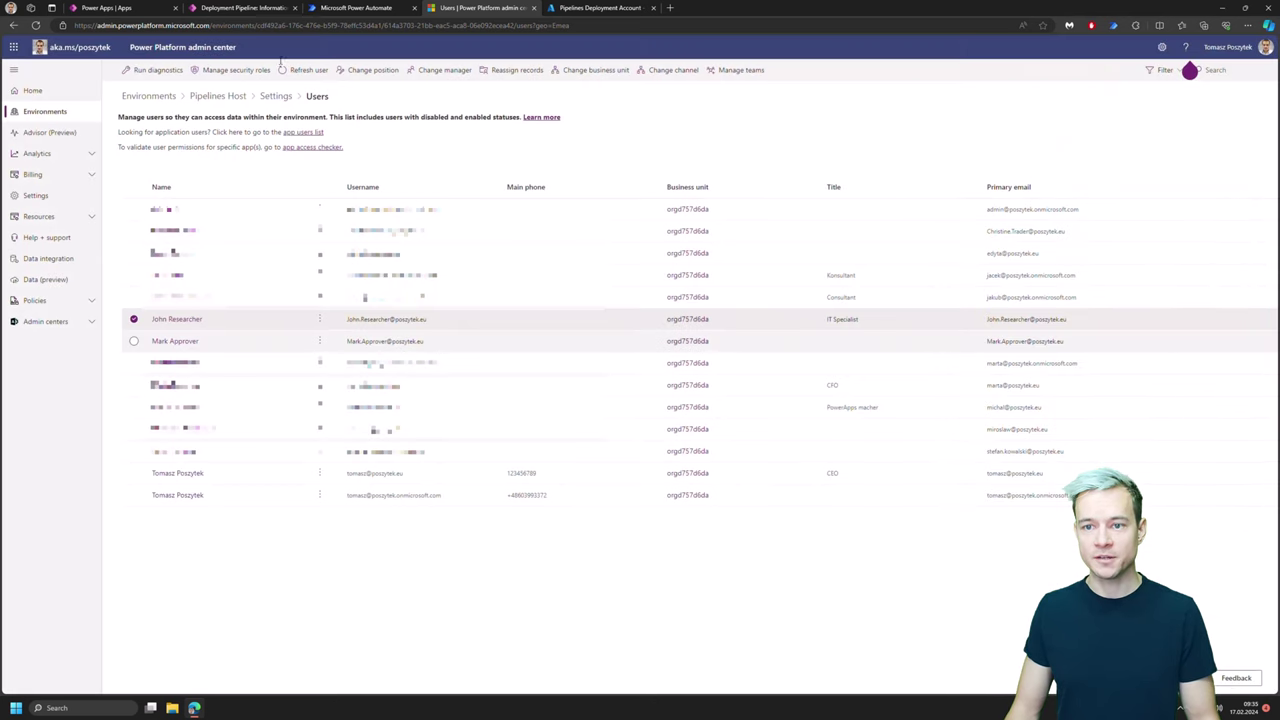
- Close the pipeline's sharing pane, switch to the deploying user's browser profile and restore its previously open pages
{"action": "left_click", "coordinate": [249, 8]}
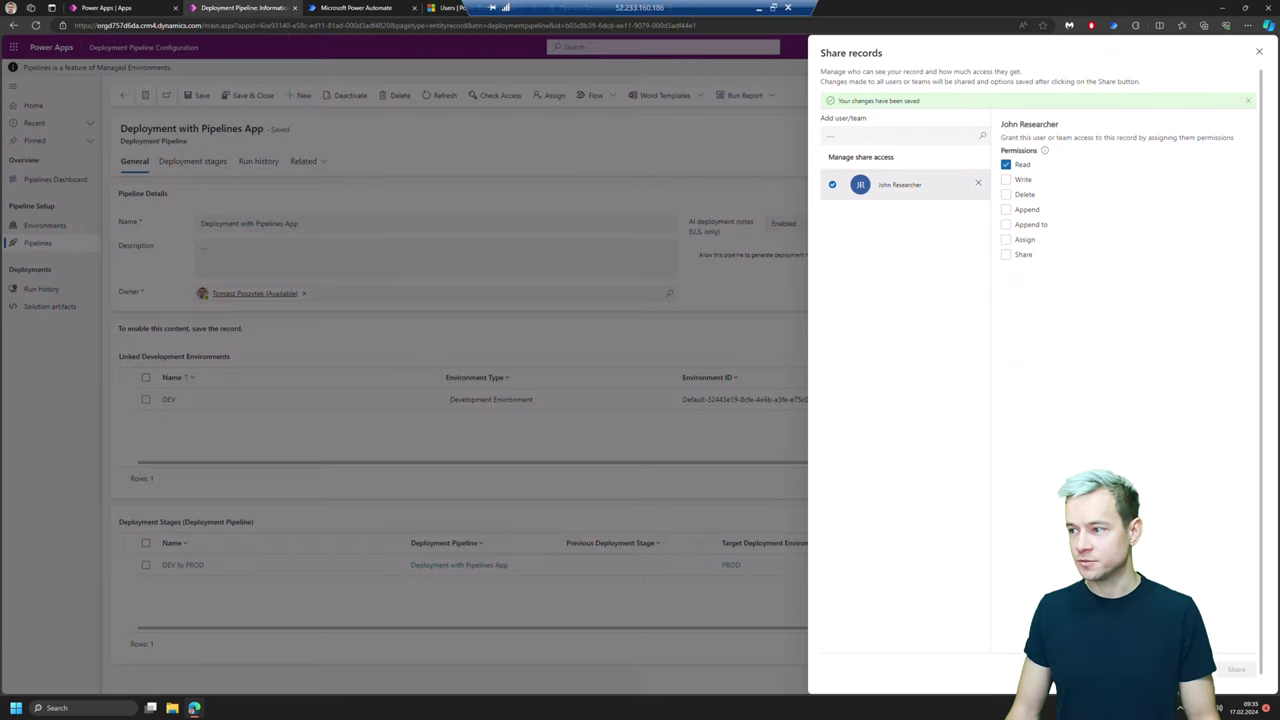
{"action": "left_click", "coordinate": [1259, 52]}
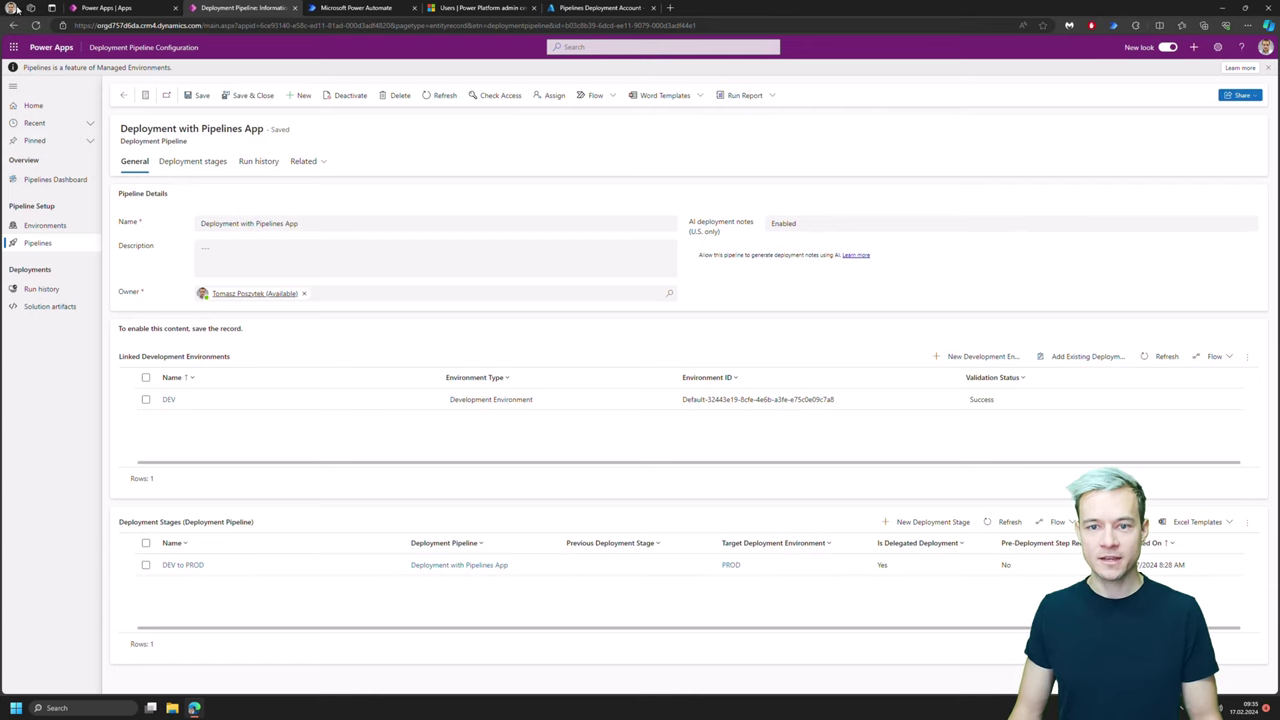
{"action": "left_click", "coordinate": [11, 11]}
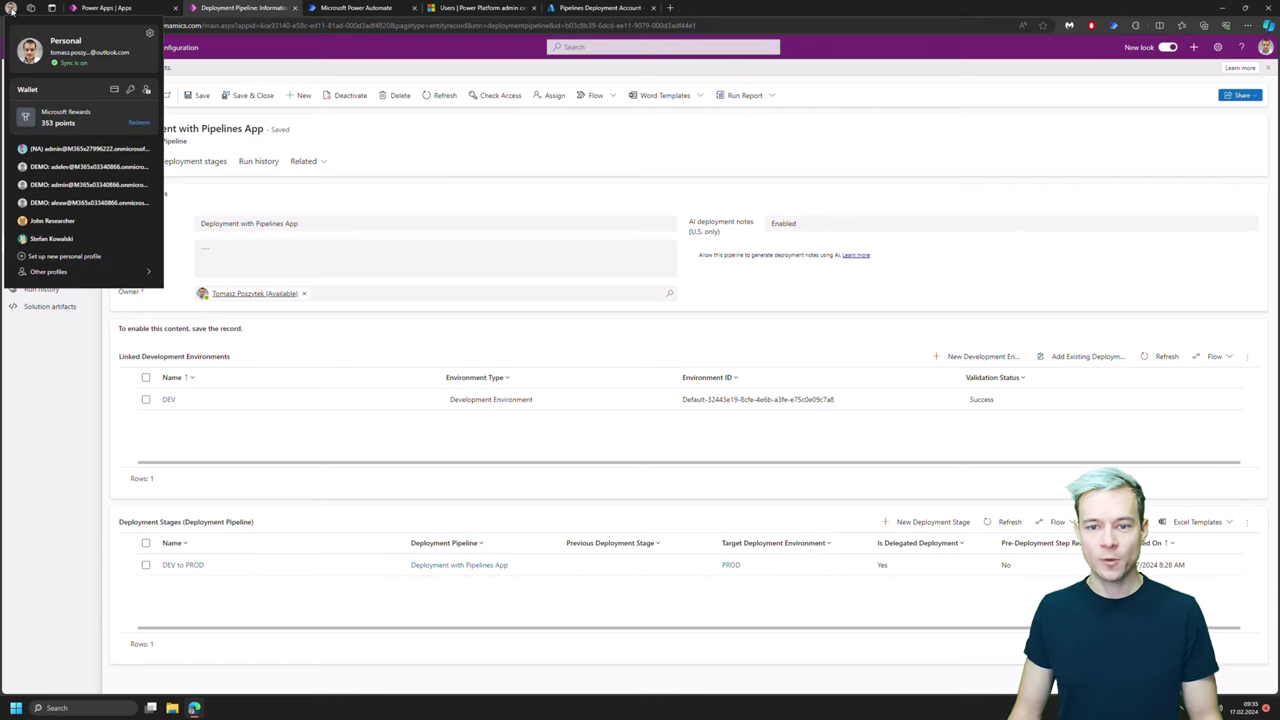
{"action": "left_click", "coordinate": [48, 238]}
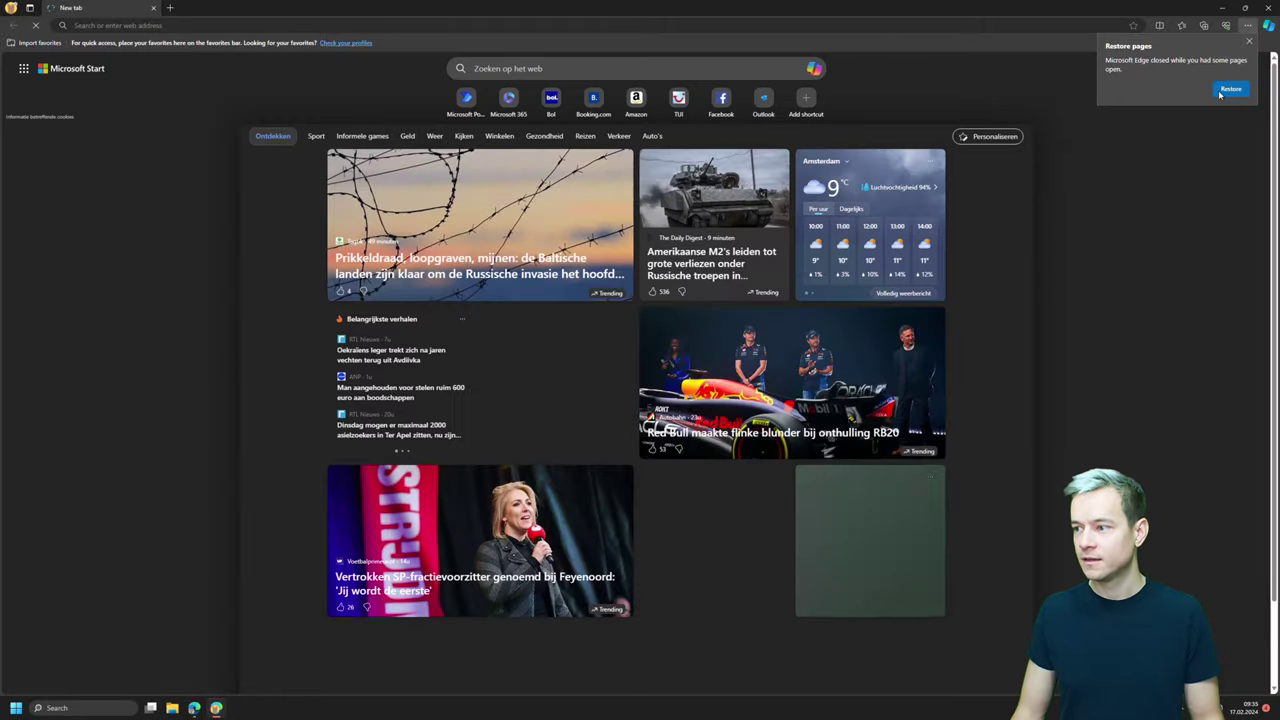
{"action": "left_click", "coordinate": [1231, 88]}
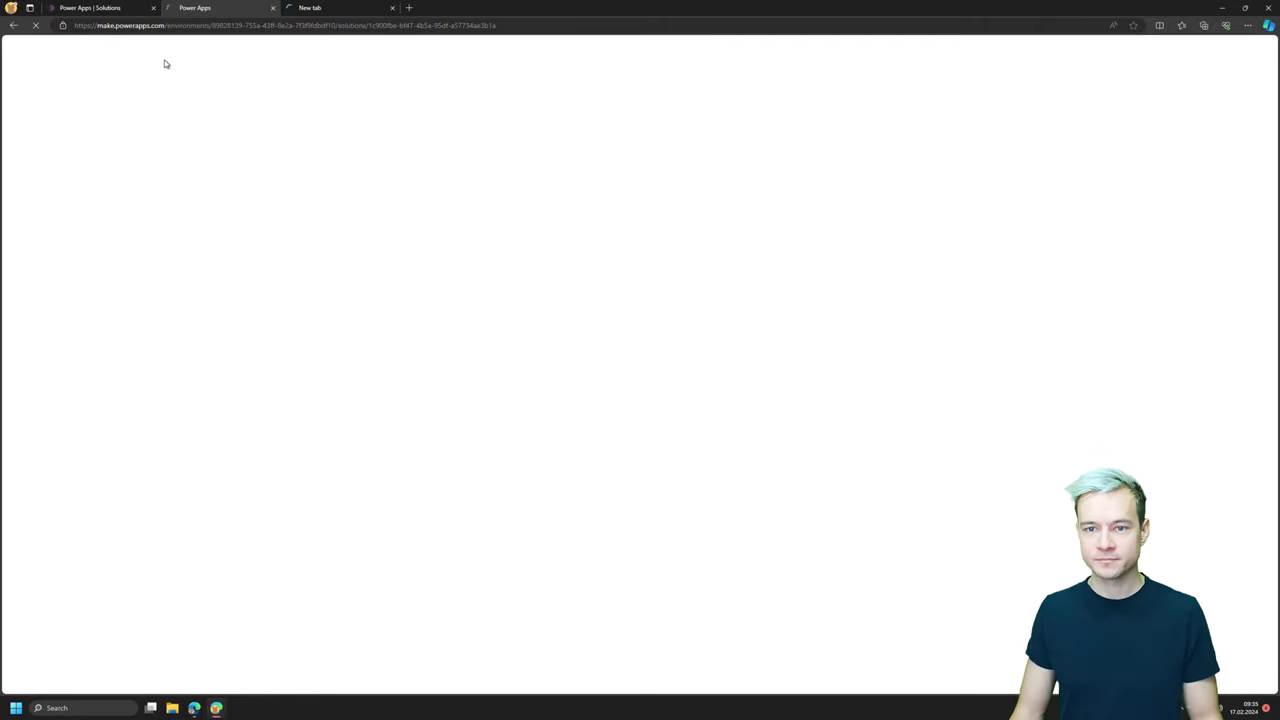
- Sign in to Power Apps in the DEV solutions page with the deploying user's account
{"action": "left_click", "coordinate": [120, 10]}
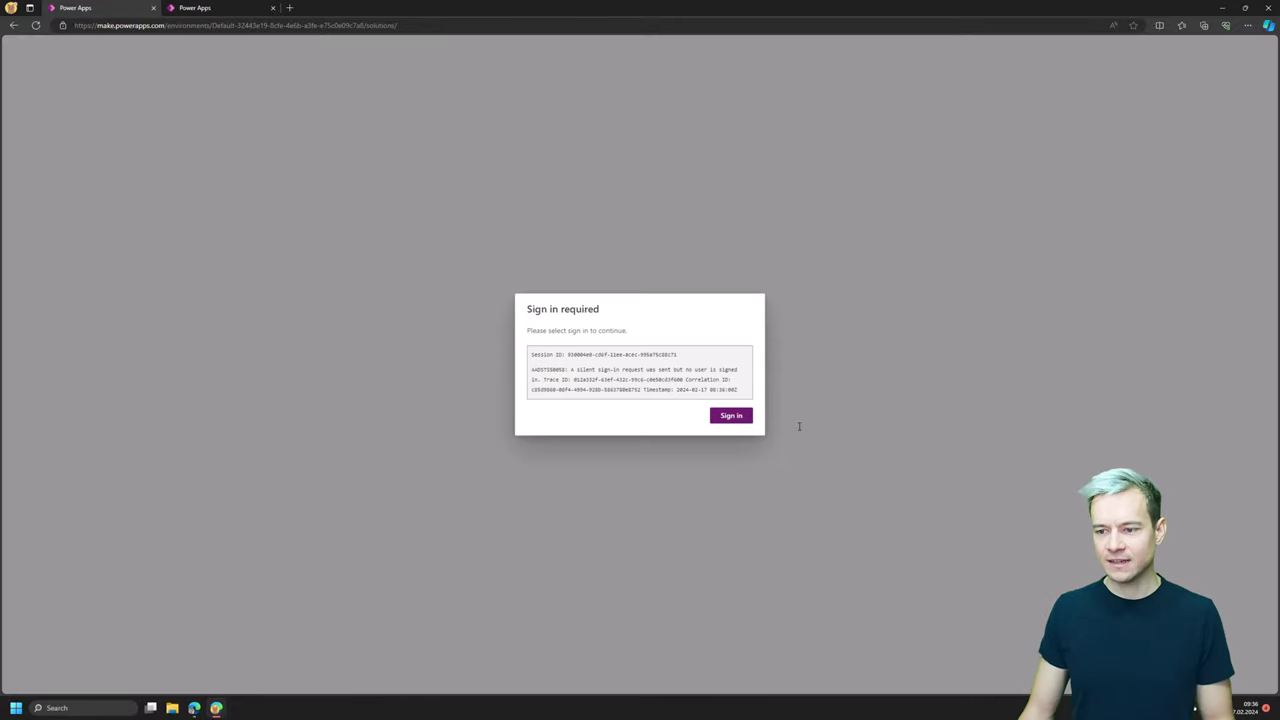
{"action": "left_click", "coordinate": [732, 415]}
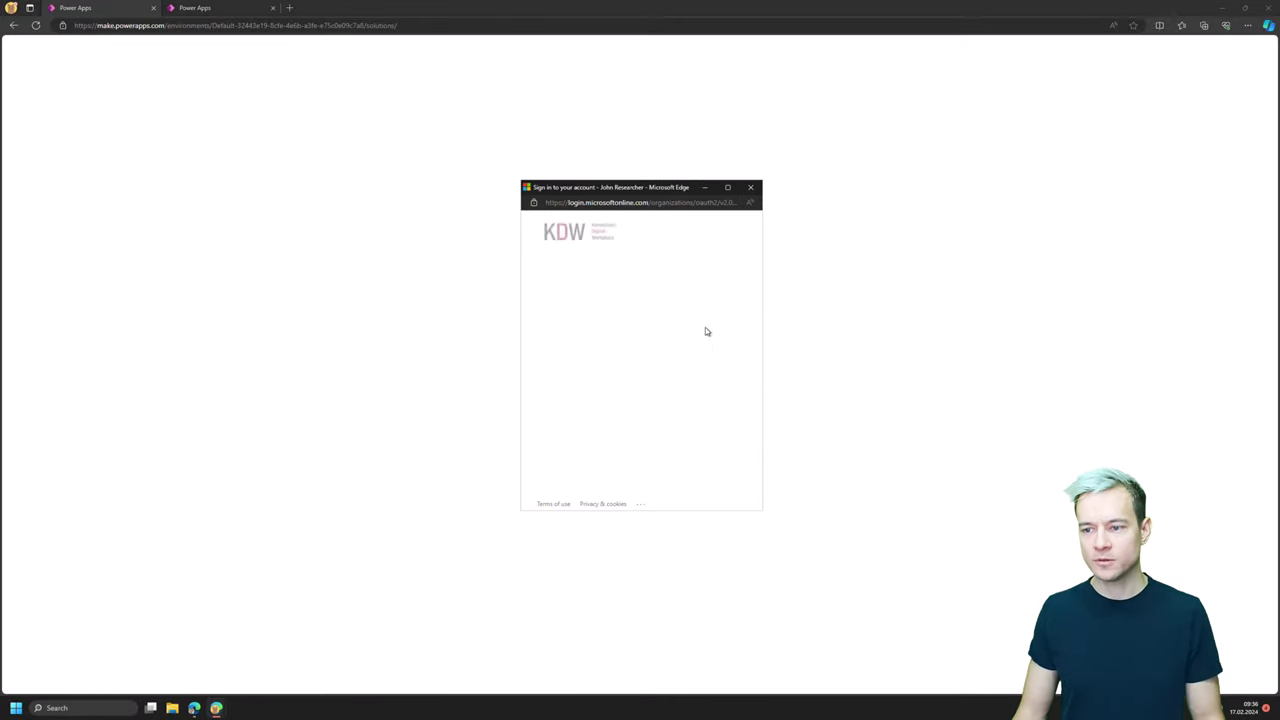
{"action": "left_click", "coordinate": [722, 359]}
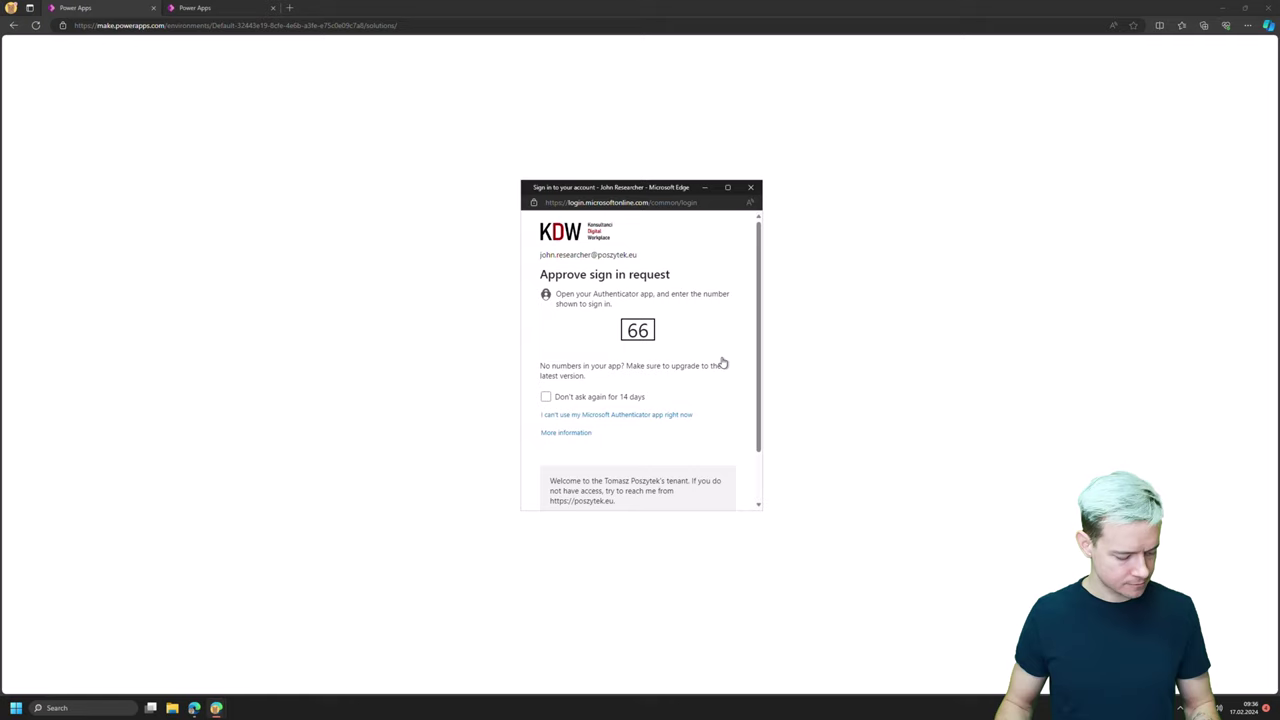
{"action": "left_click", "coordinate": [714, 346]}
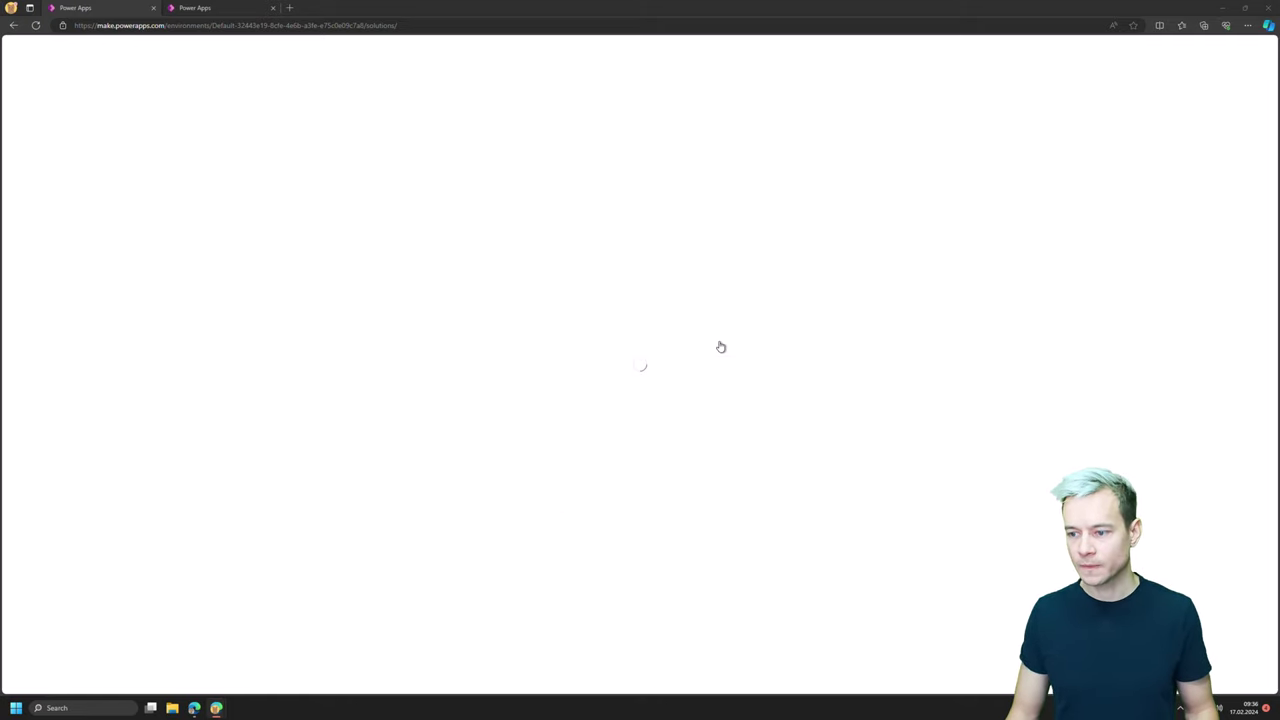
- Open Some cool solution from the unmanaged solutions of the DEV environment
{"action": "left_click", "coordinate": [229, 9]}
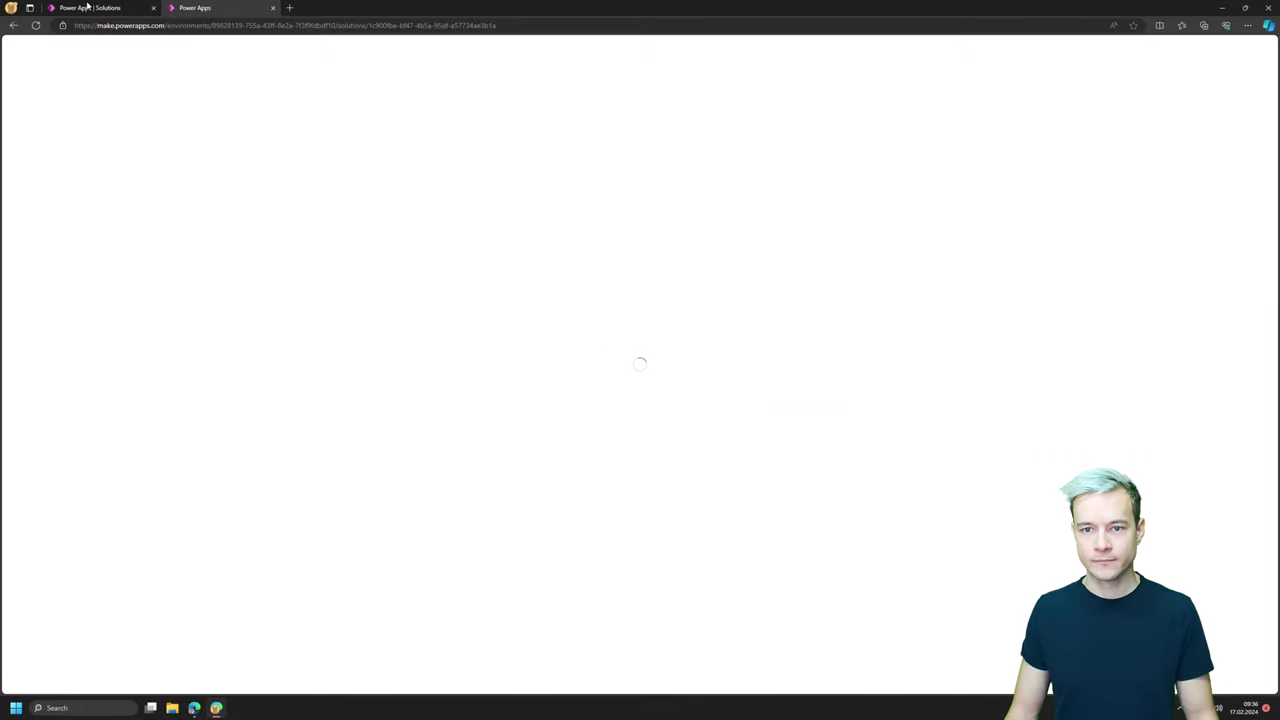
{"action": "left_click", "coordinate": [93, 8]}
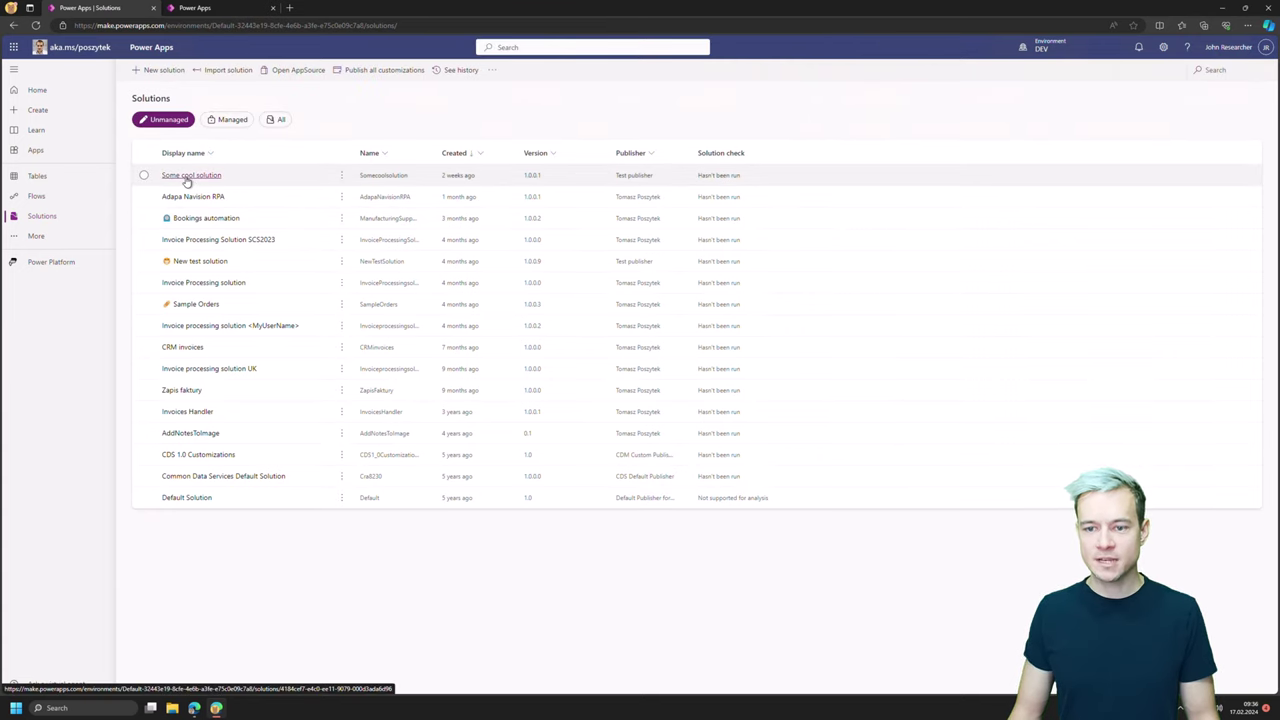
{"action": "left_click", "coordinate": [192, 177]}
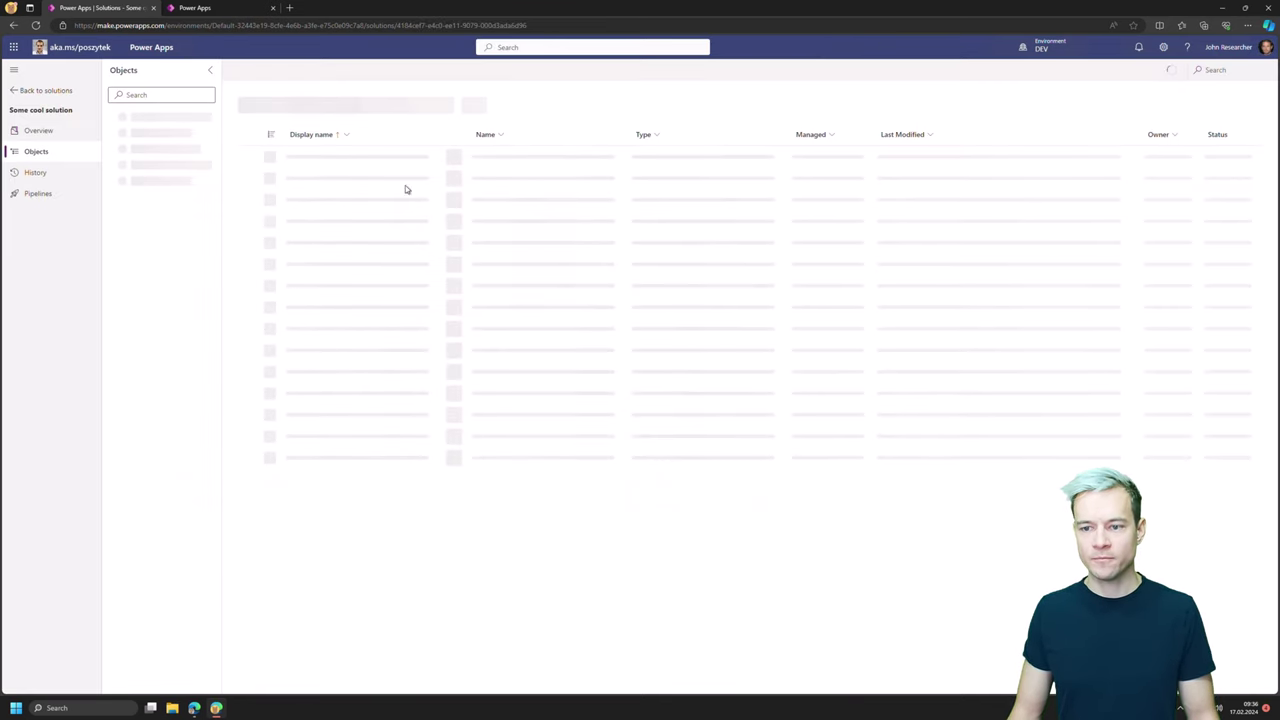
- Switch to the PROD environment page and return from the open solution to its solutions list
{"action": "left_click", "coordinate": [219, 10]}
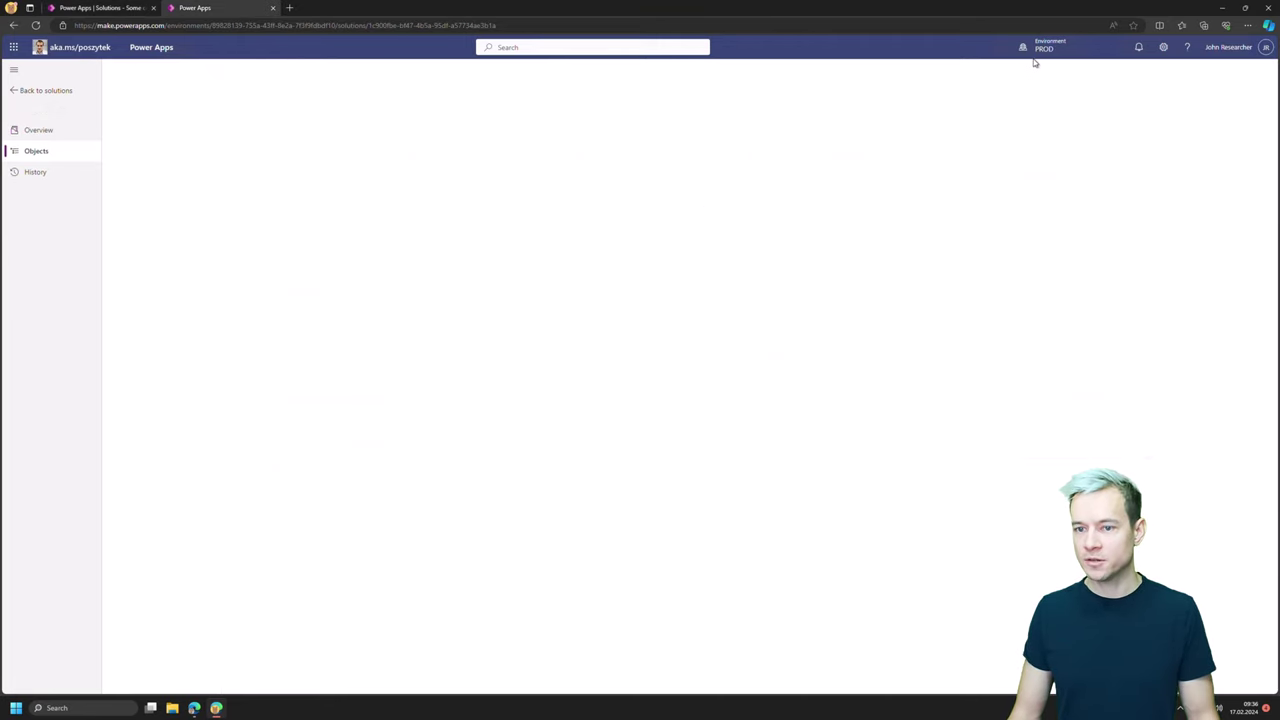
{"action": "left_click", "coordinate": [48, 91]}
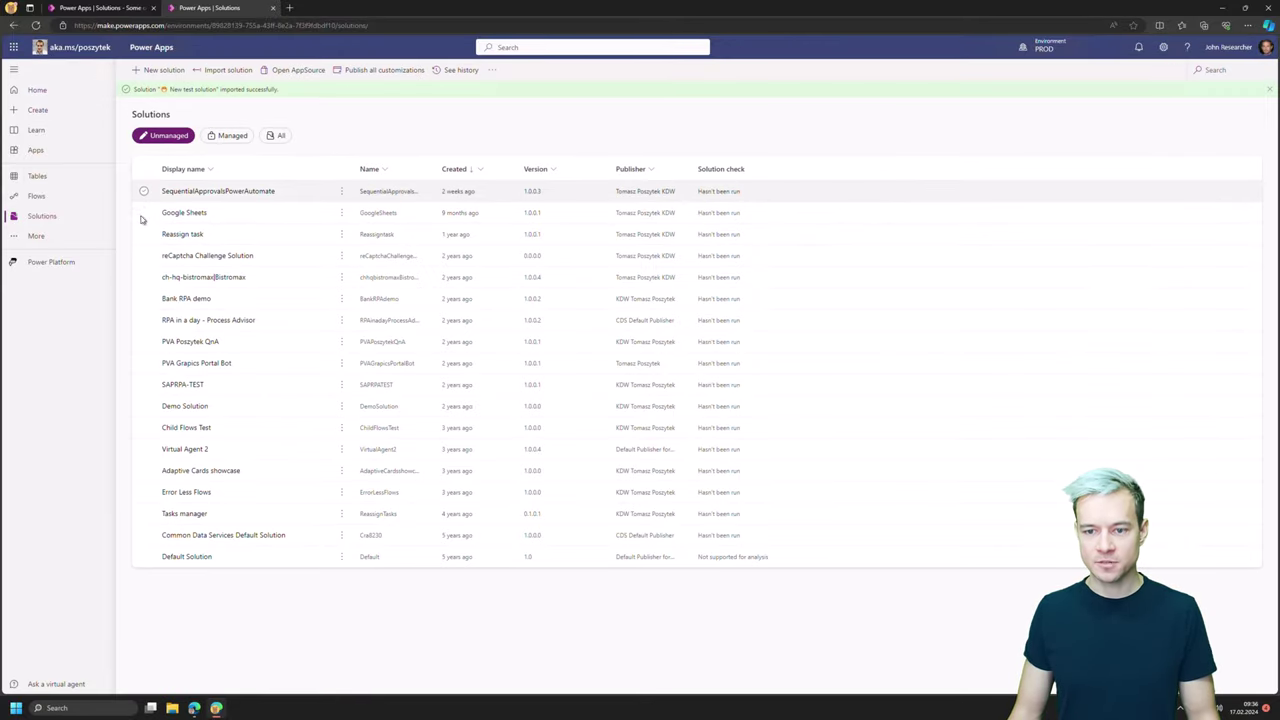
- Delete the managed Some cool solution from the PROD environment and confirm the deletion
{"action": "left_click", "coordinate": [225, 151]}
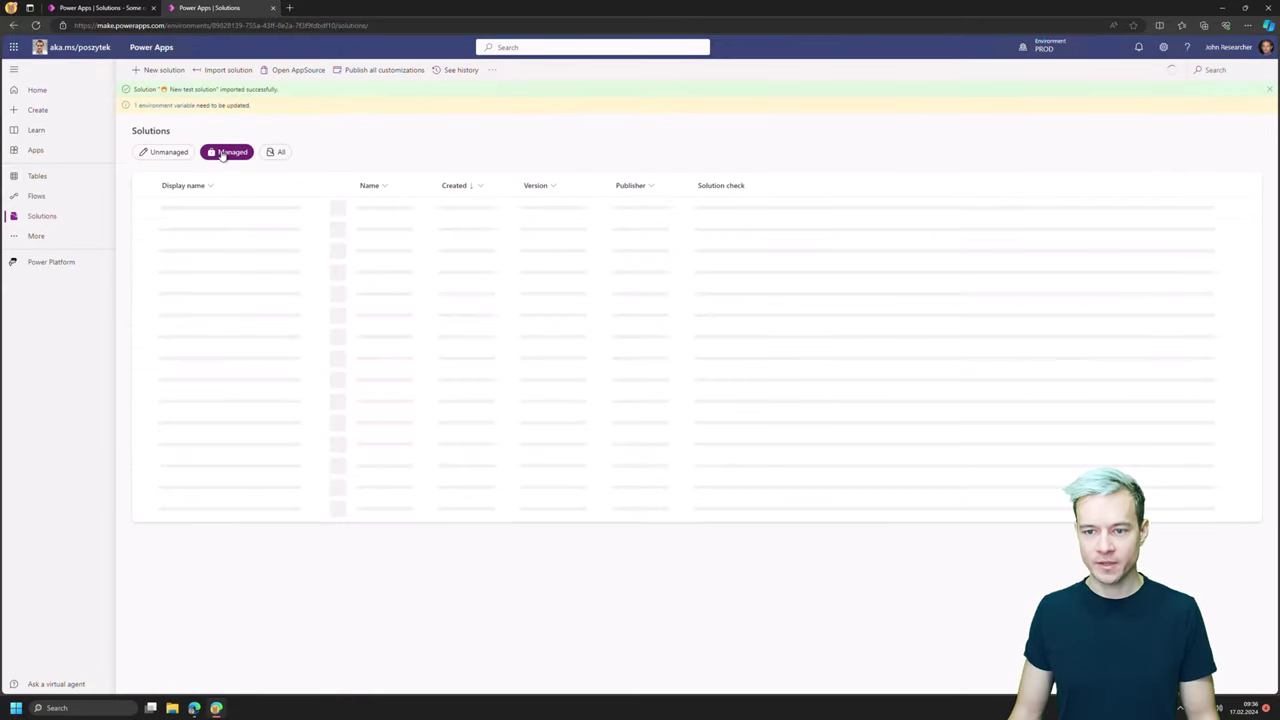
{"action": "left_click", "coordinate": [144, 208]}
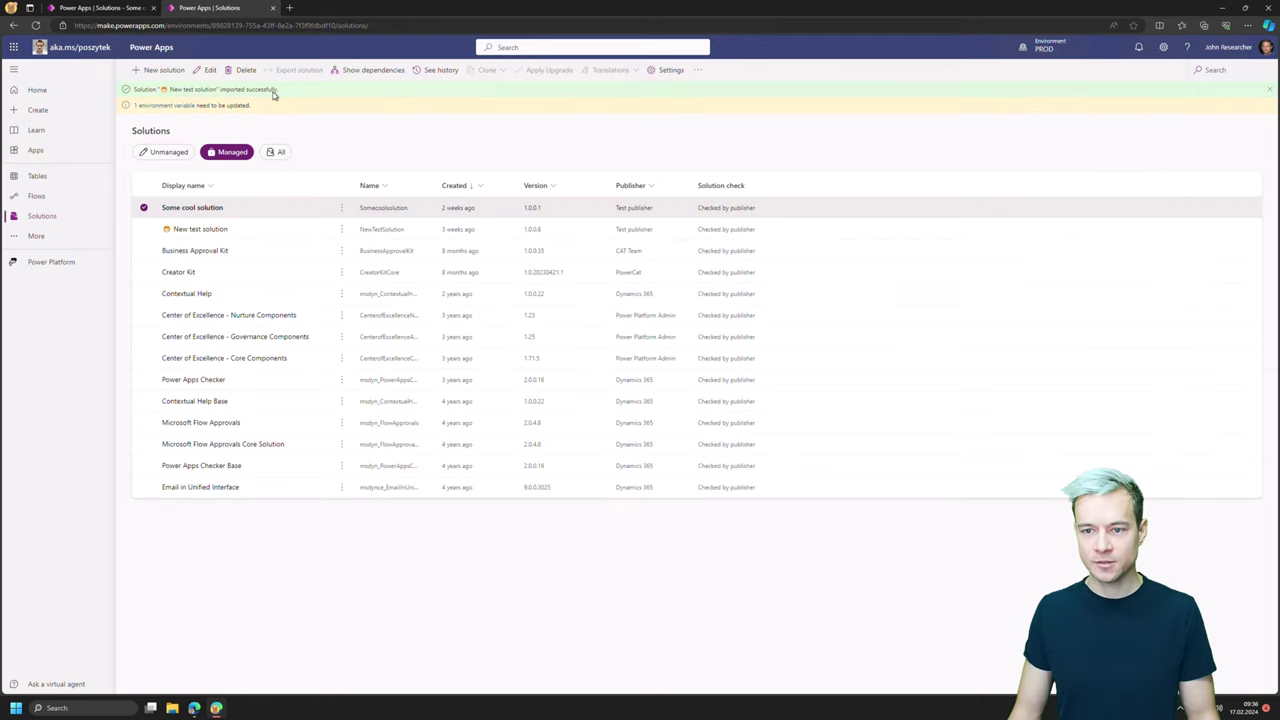
{"action": "left_click", "coordinate": [246, 70]}
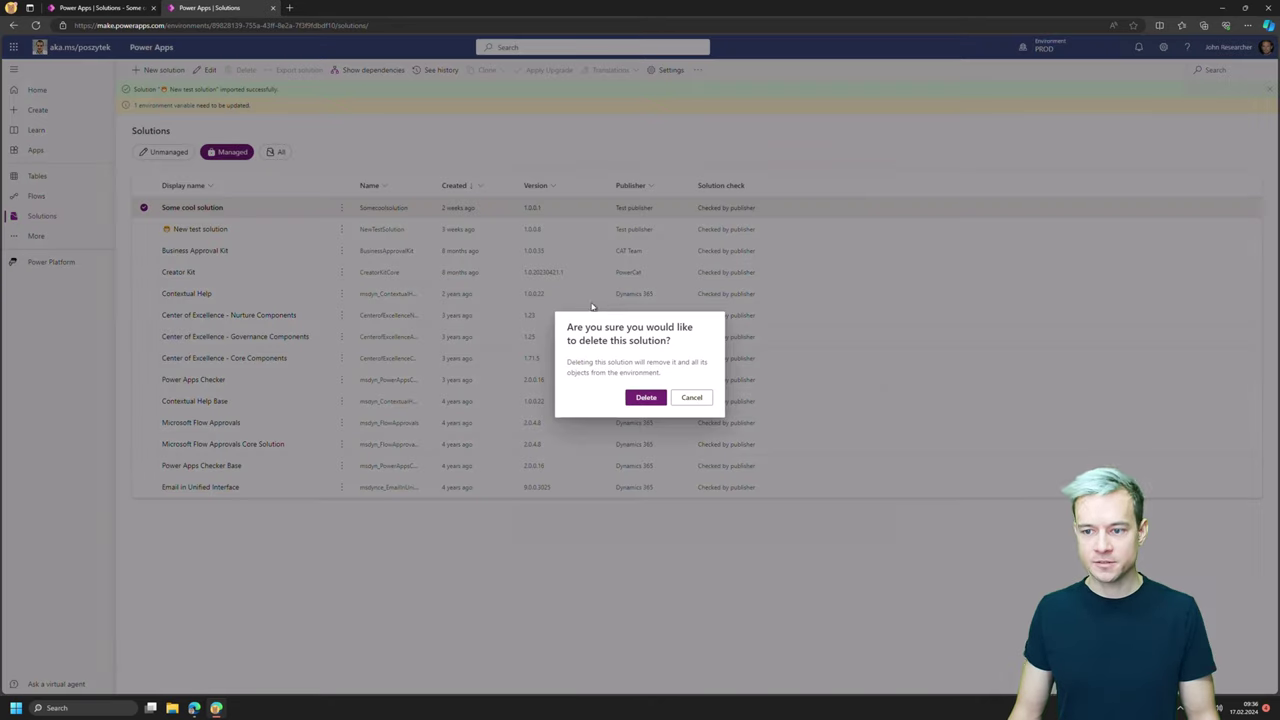
{"action": "left_click", "coordinate": [647, 397]}
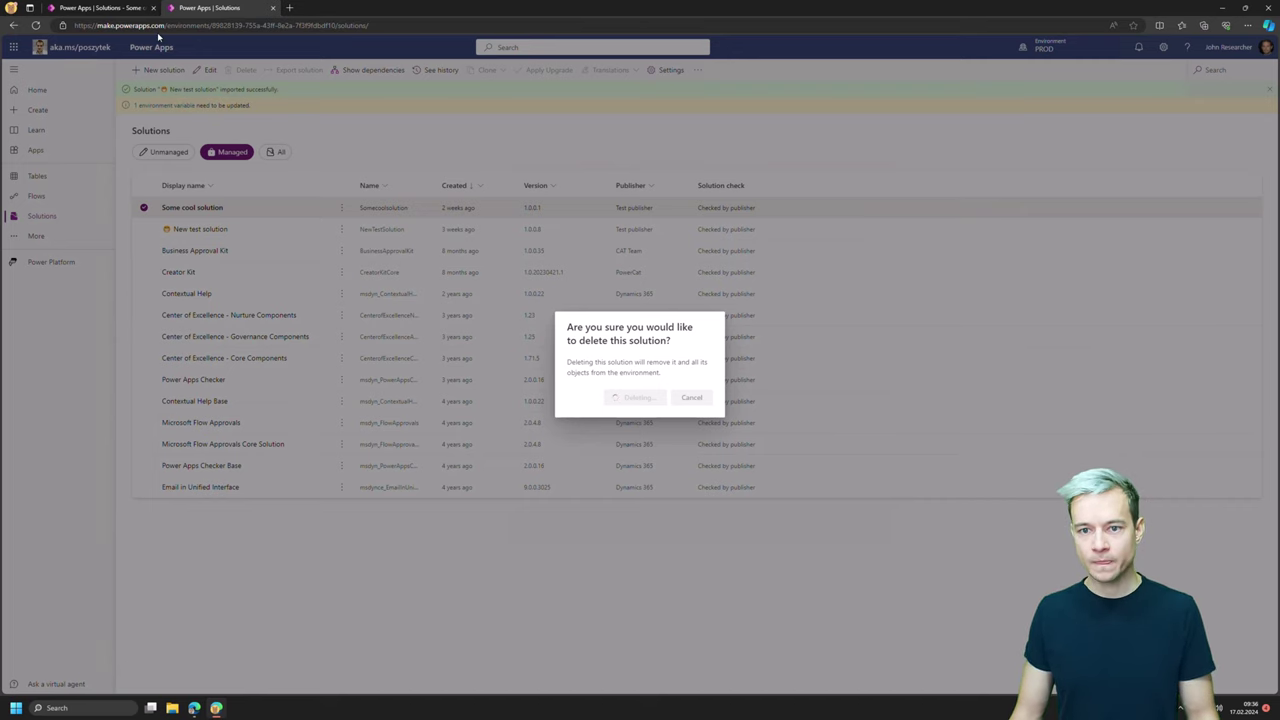
- In DEV's Some cool solution, set the scs_SharePoint_conn connection reference to the deploying user's own SharePoint connection and save it
{"action": "left_click", "coordinate": [114, 13]}
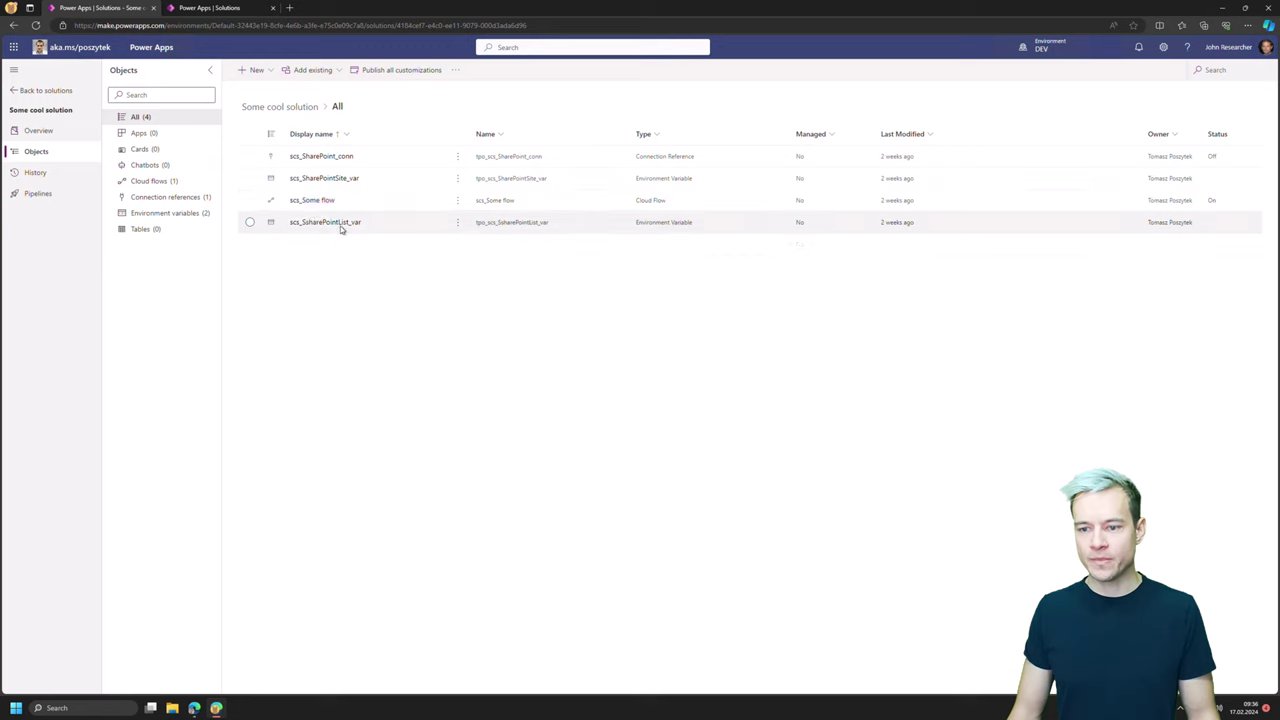
{"action": "left_click", "coordinate": [330, 159]}
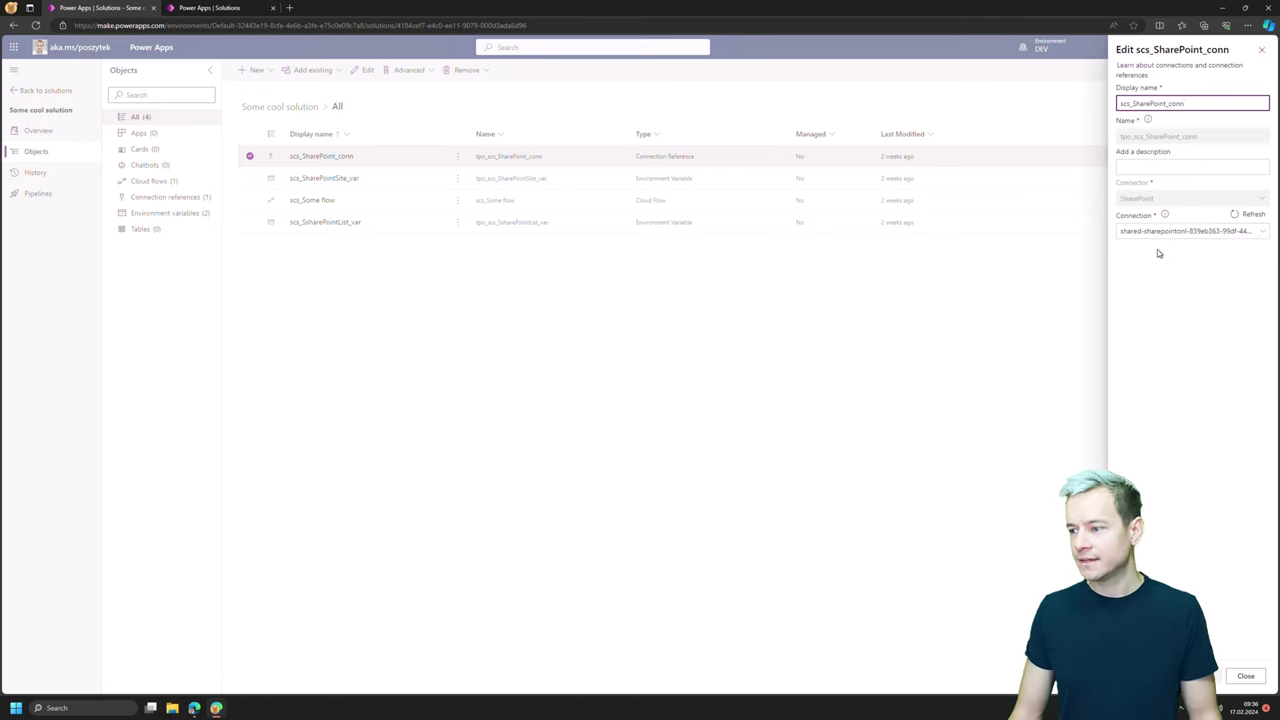
{"action": "left_click", "coordinate": [1171, 231]}
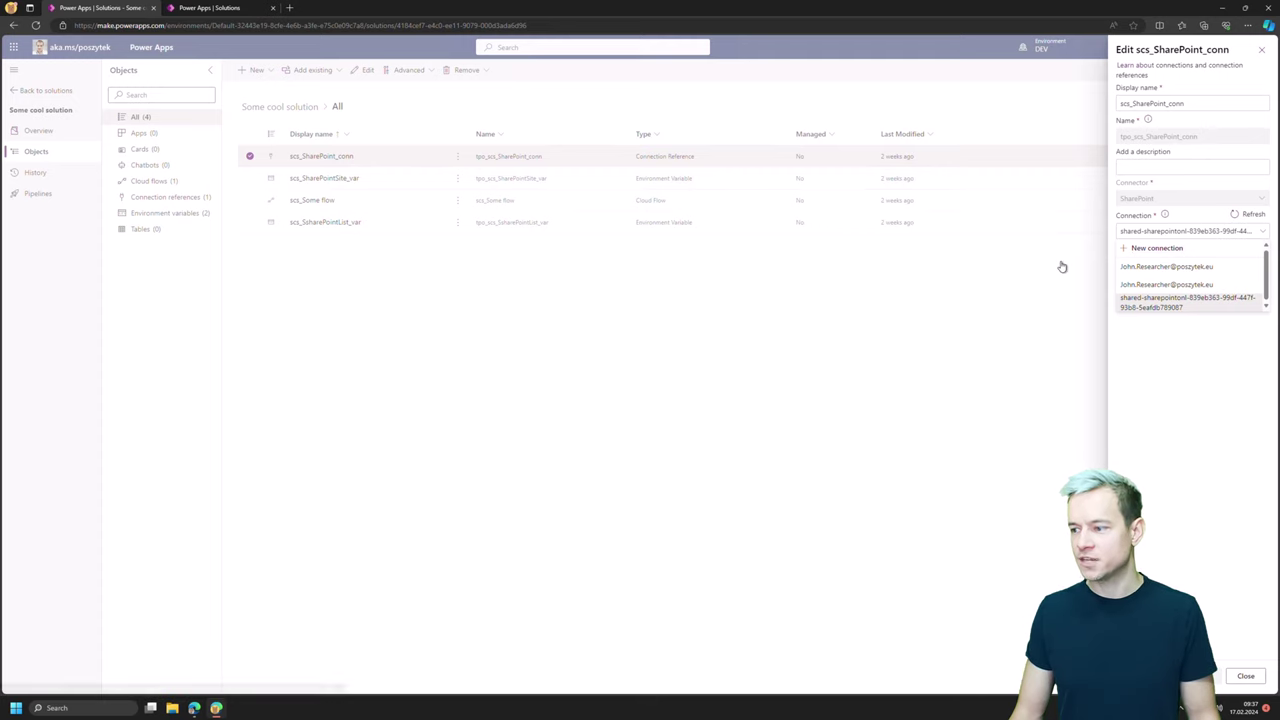
{"action": "left_click", "coordinate": [1170, 285]}
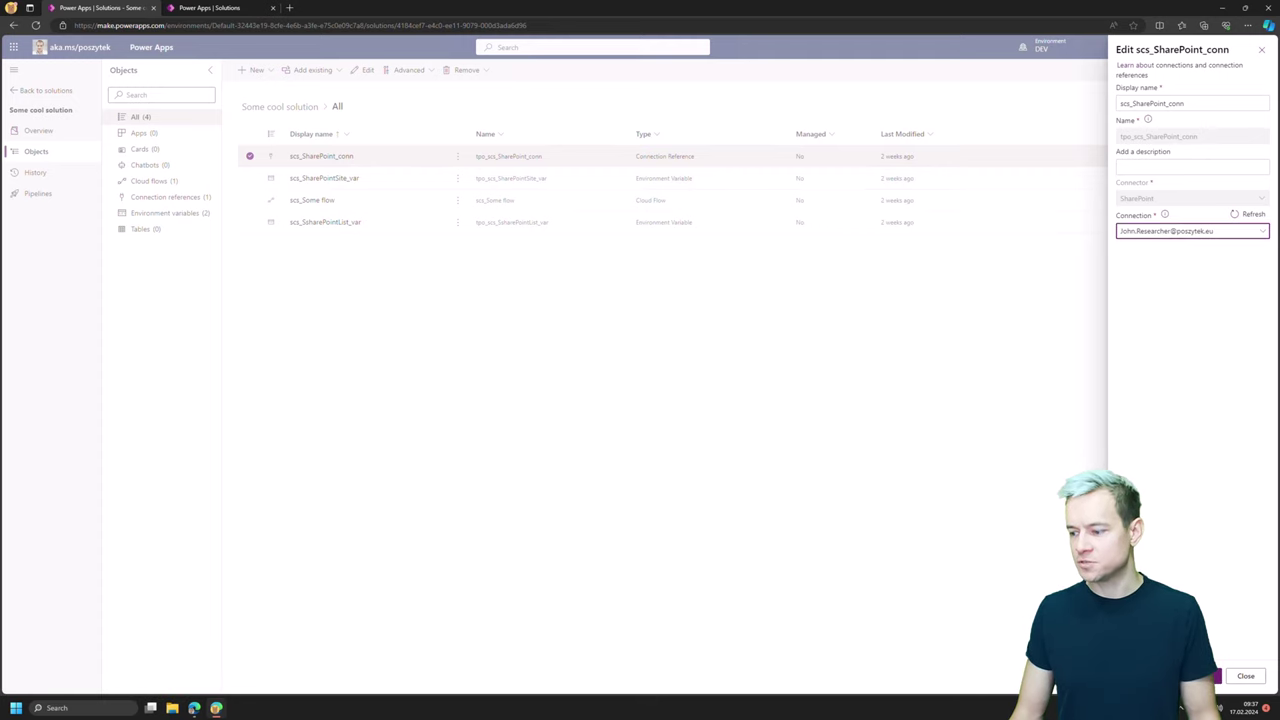
{"action": "left_click", "coordinate": [1190, 676]}
{"action": "left_click", "coordinate": [642, 418]}
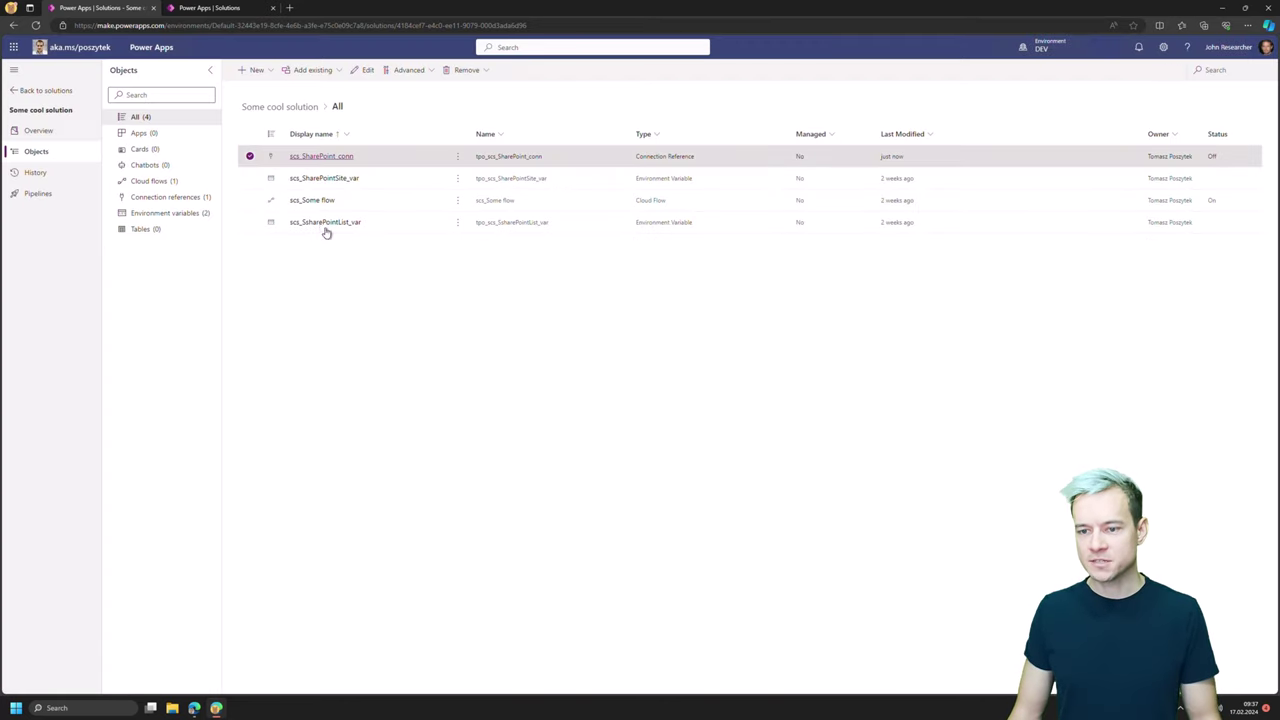
- Open the pipelines of Some cool solution and select the Deployment with Pipelines App pipeline
{"action": "left_click", "coordinate": [38, 193]}
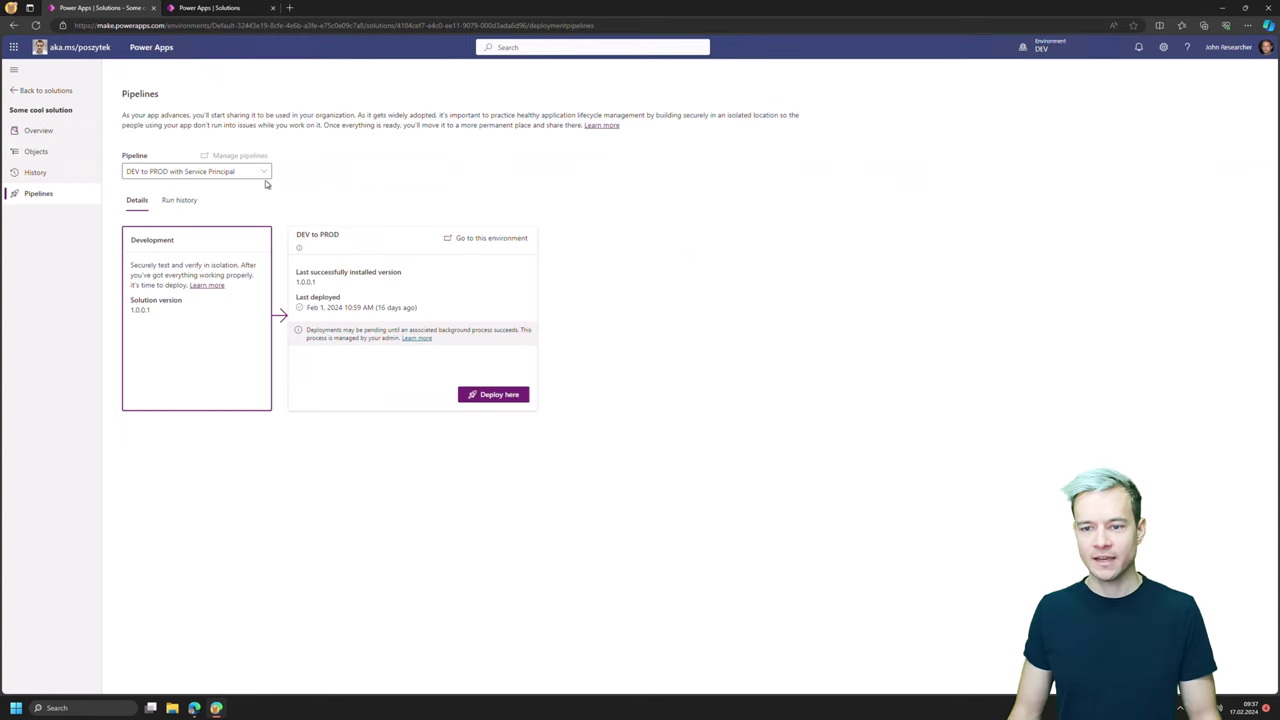
{"action": "left_click", "coordinate": [264, 176]}
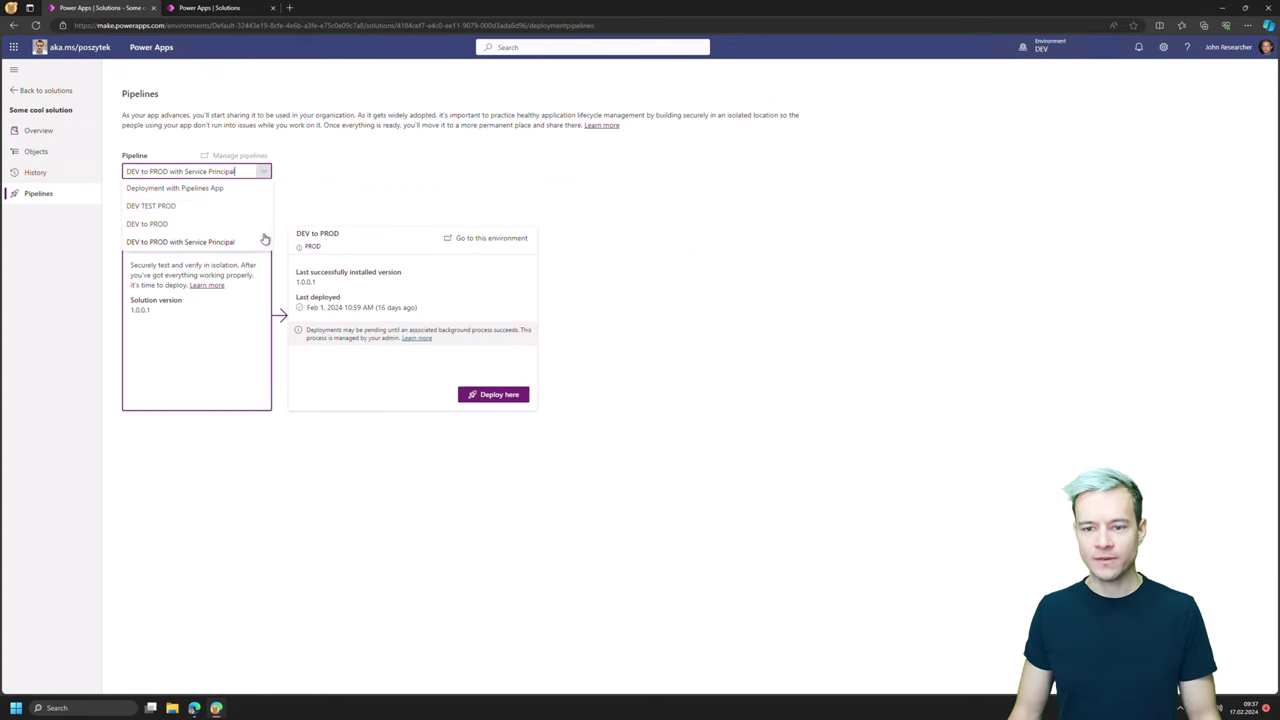
{"action": "left_click", "coordinate": [173, 190]}
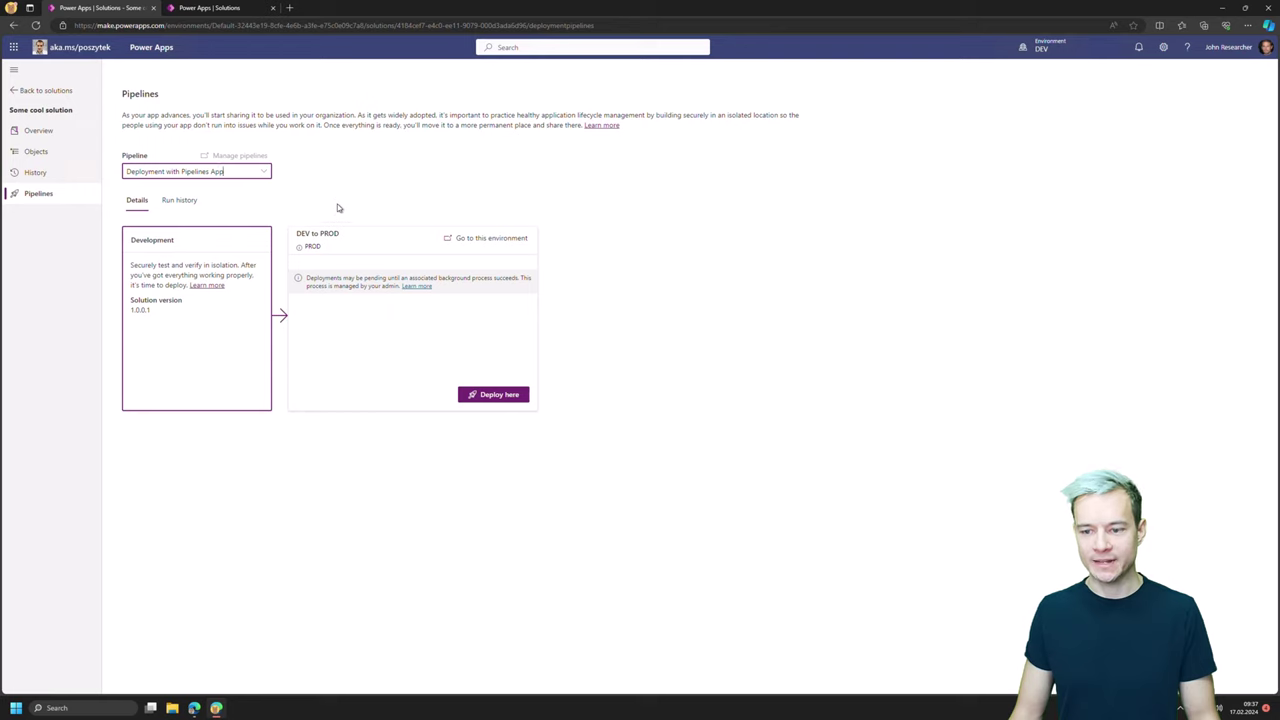
- Check the progress of the solution deletion in PROD, dismiss the import and deletion notifications, and return to the DEV pipeline page
{"action": "left_click", "coordinate": [196, 9]}
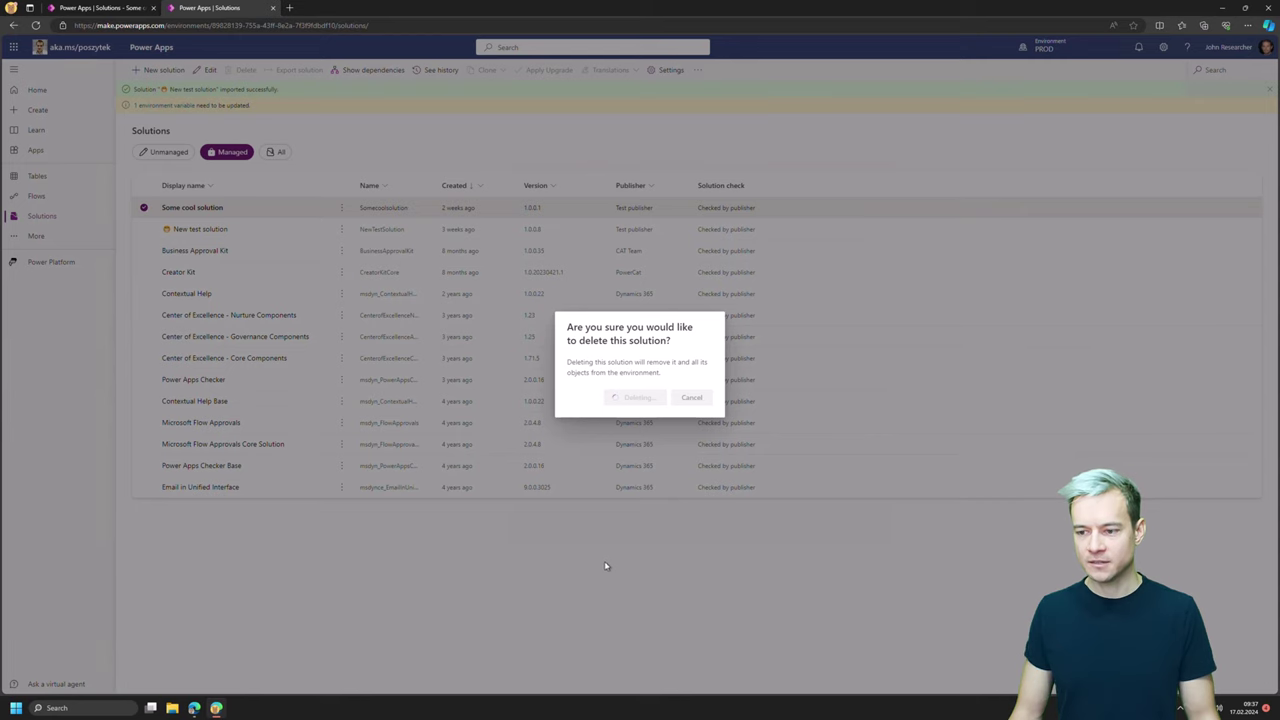
{"action": "left_click", "coordinate": [100, 8]}
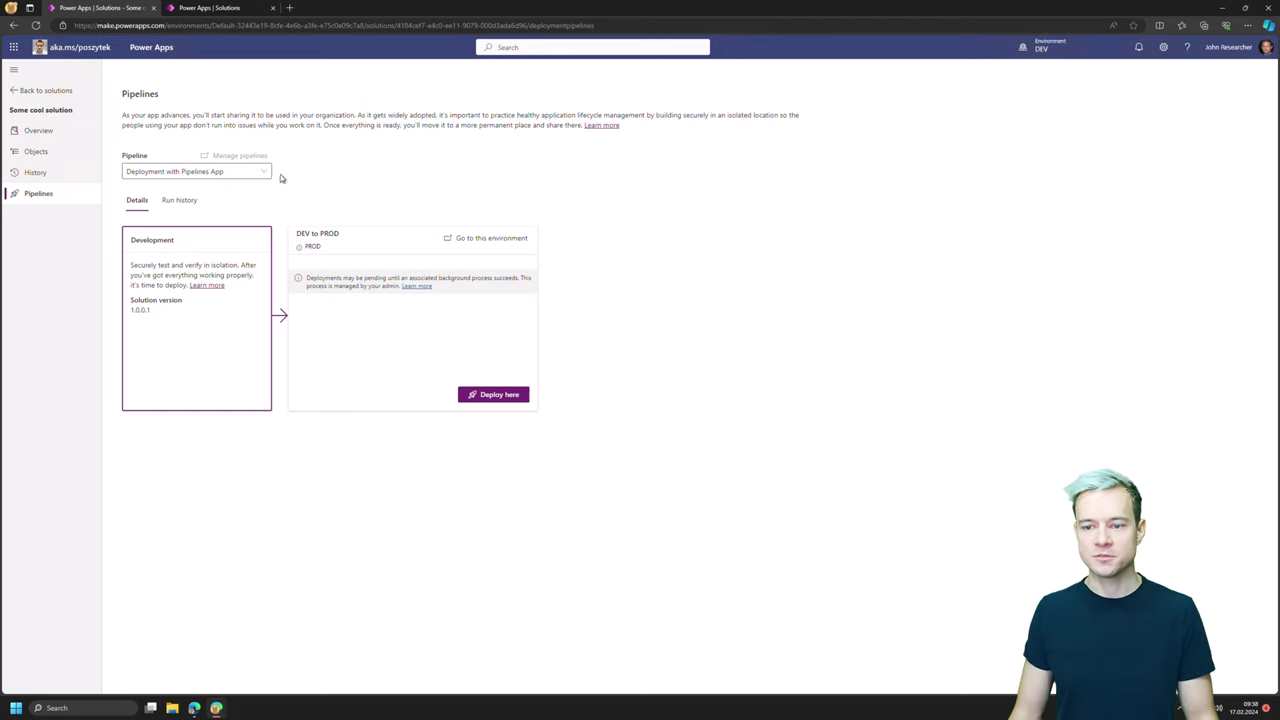
{"action": "left_click", "coordinate": [197, 12]}
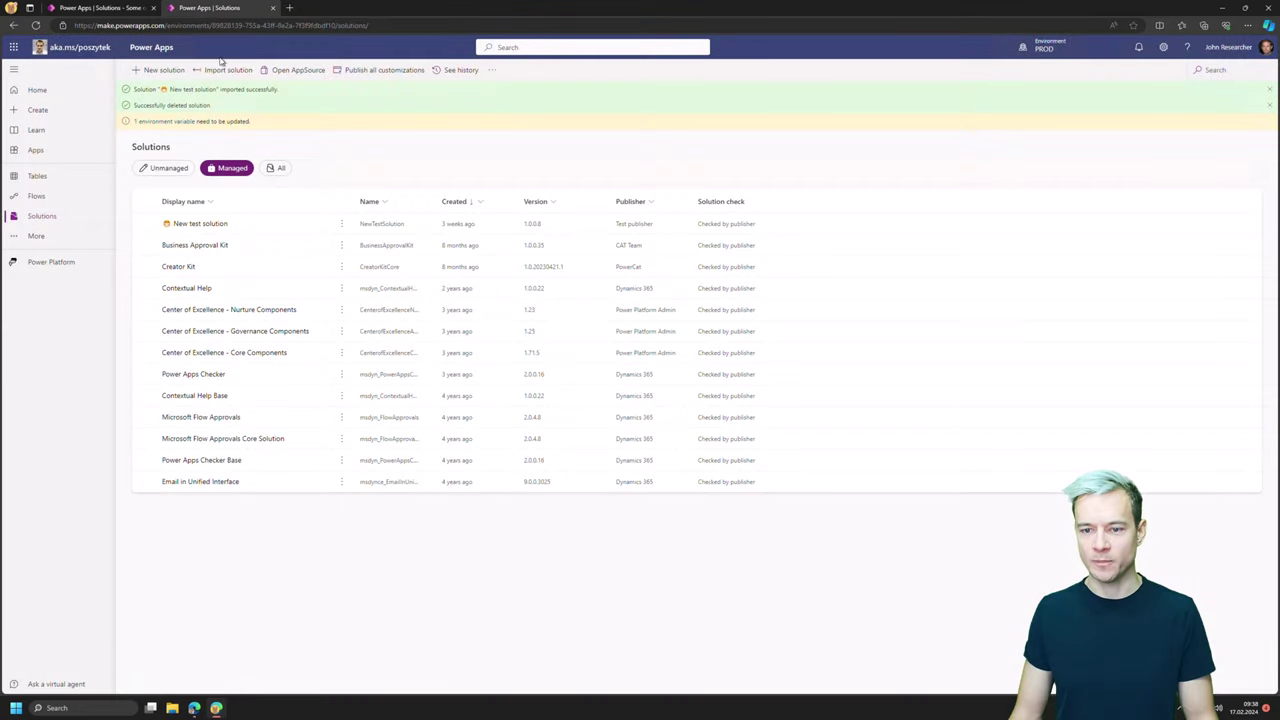
{"action": "left_click", "coordinate": [1270, 105]}
{"action": "left_click", "coordinate": [1270, 90]}
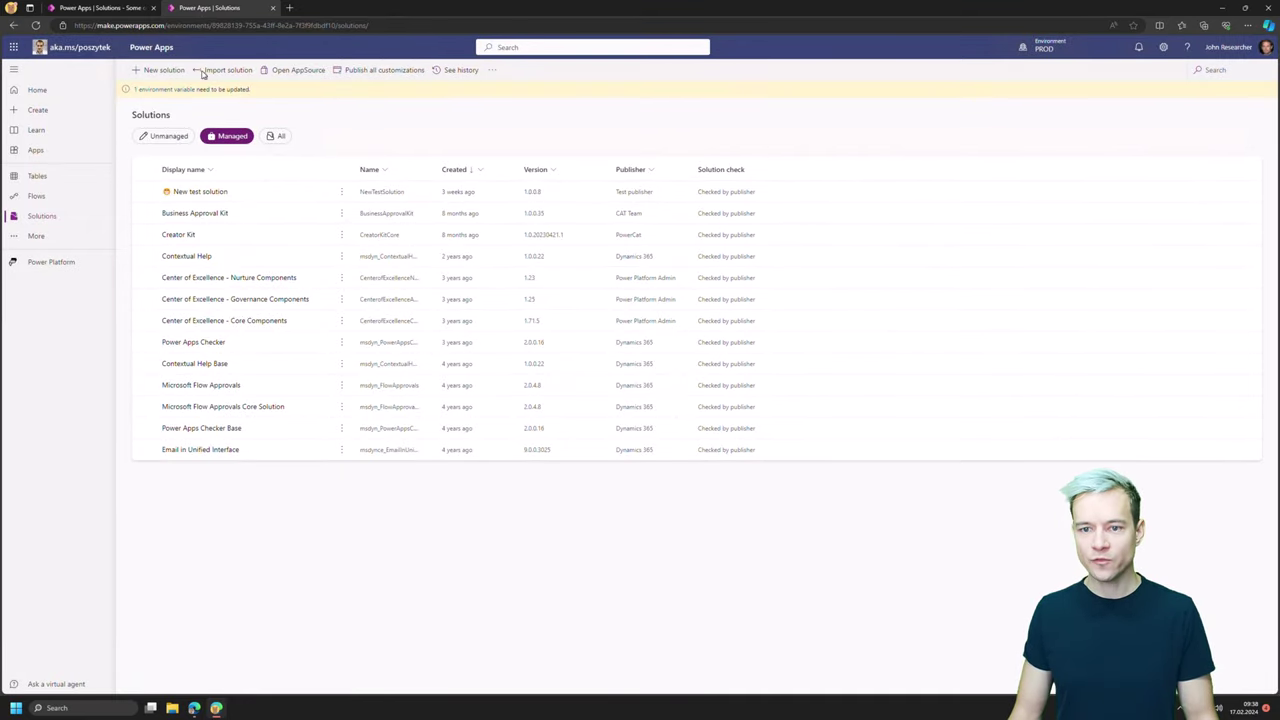
{"action": "left_click", "coordinate": [107, 10]}
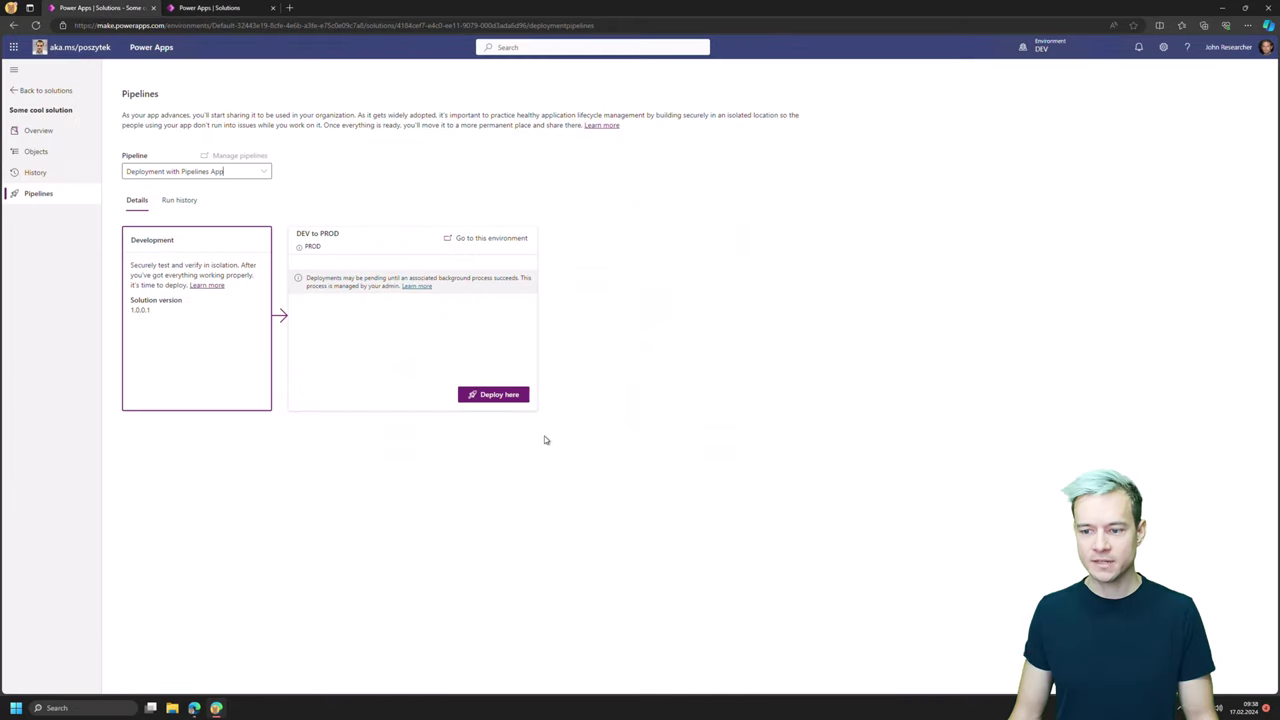
- Deploy the solution immediately to the DEV to PROD stage, with scs_SharePointSite_var set to Projects and scs_SsharePointList_var set to Large List
{"action": "left_click", "coordinate": [497, 395]}
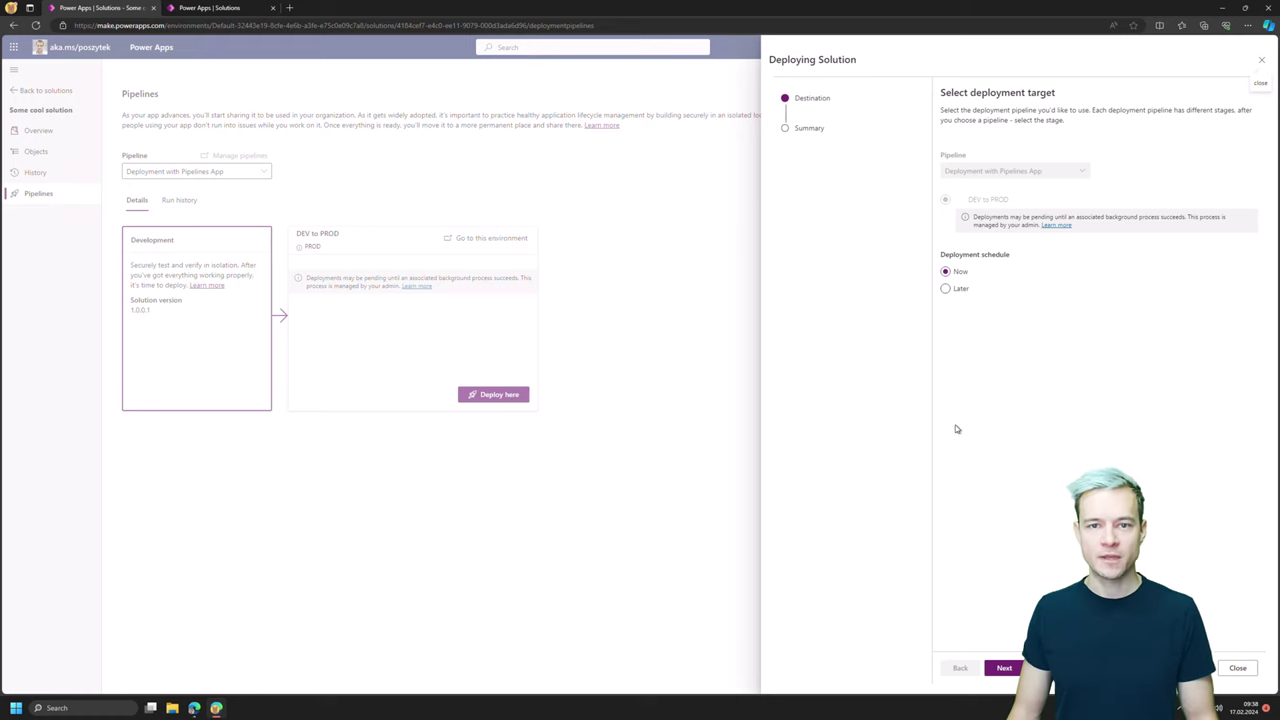
{"action": "left_click", "coordinate": [1002, 670]}
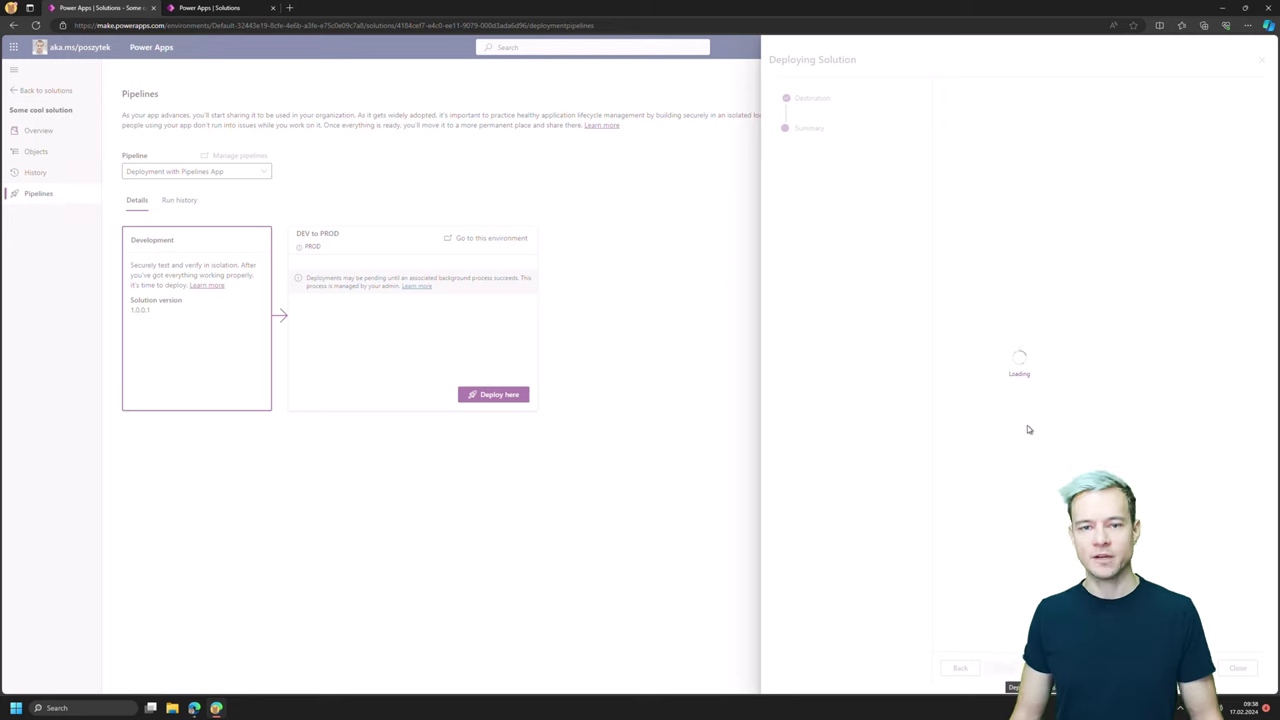
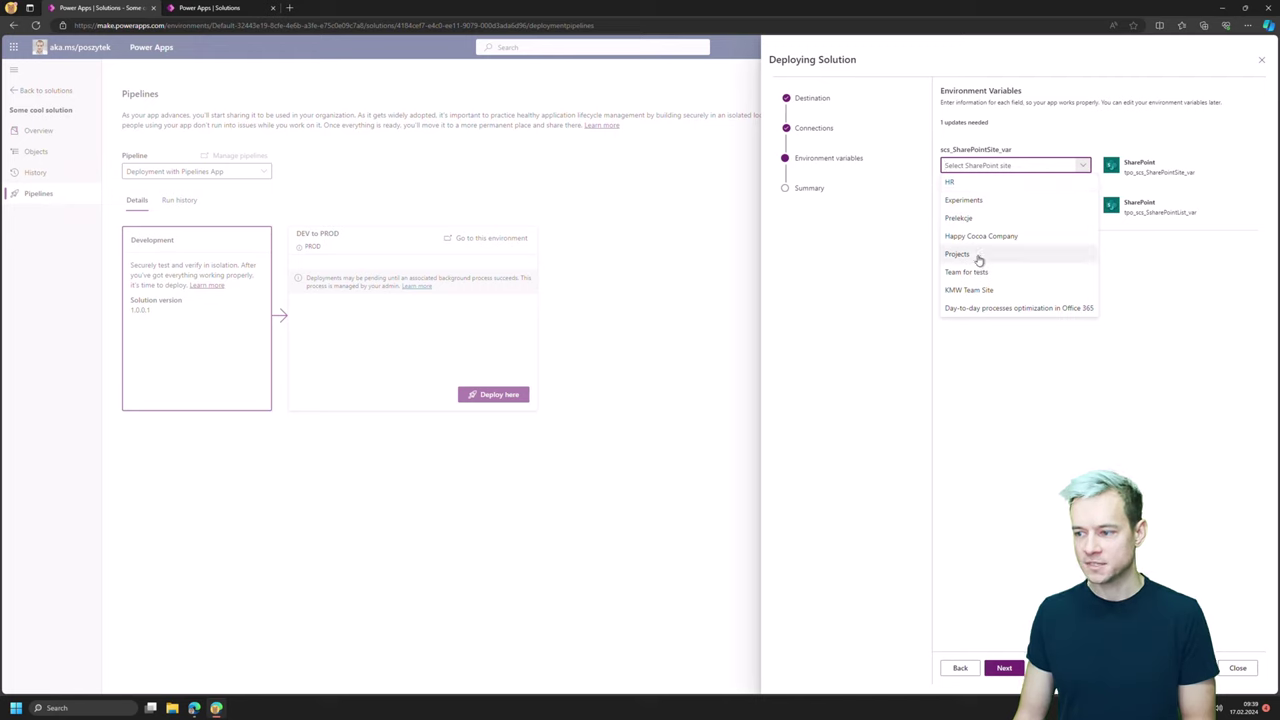
{"action": "left_click", "coordinate": [977, 255]}
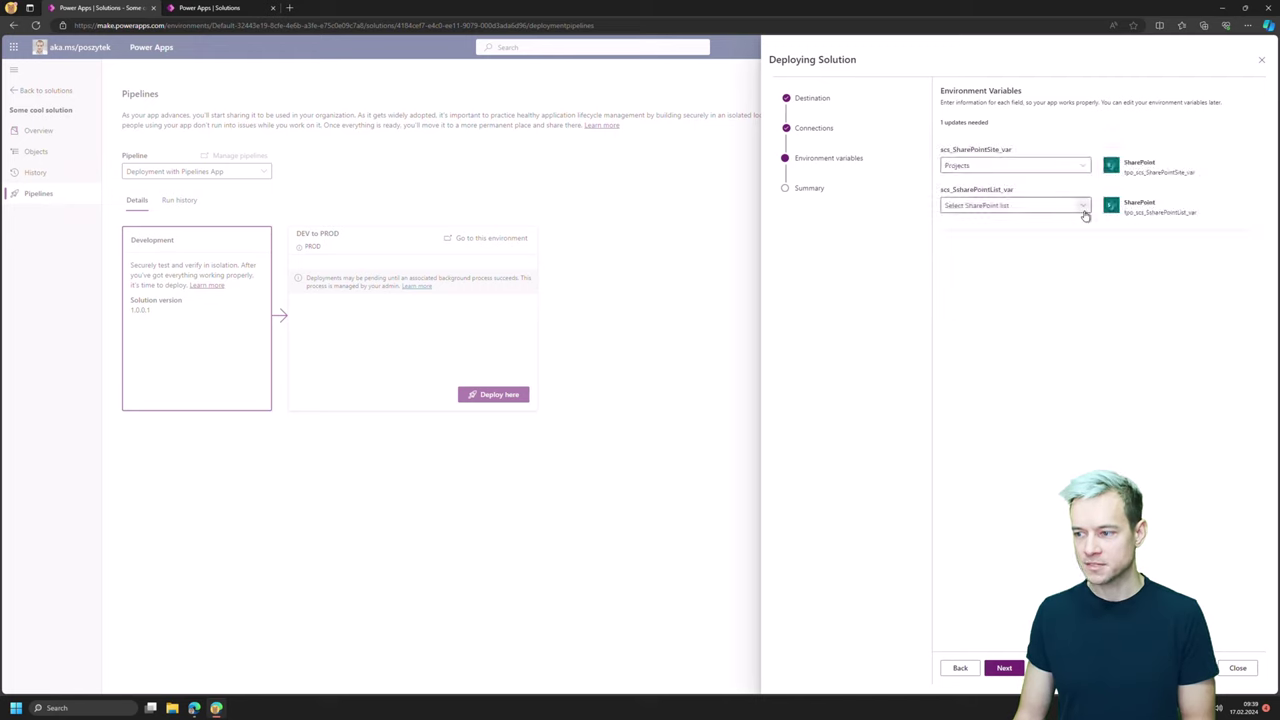
{"action": "left_click", "coordinate": [1080, 211]}
{"action": "left_click", "coordinate": [980, 260]}
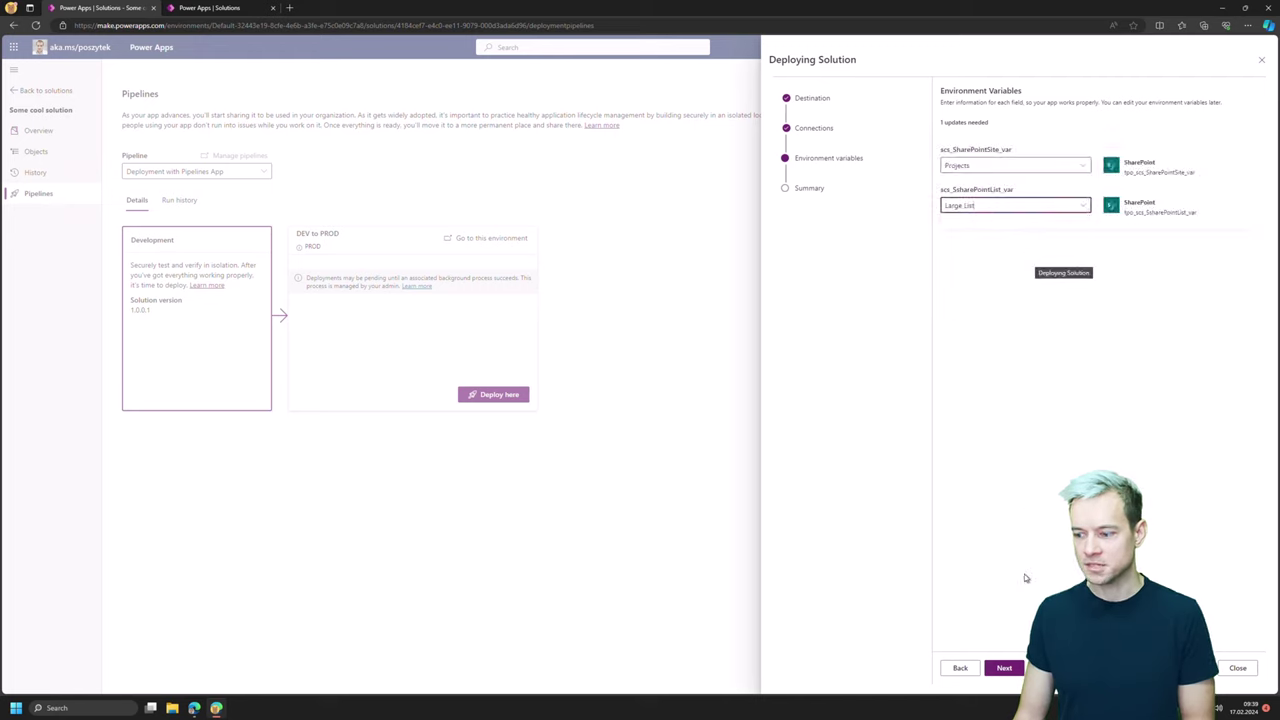
{"action": "left_click", "coordinate": [1004, 667]}
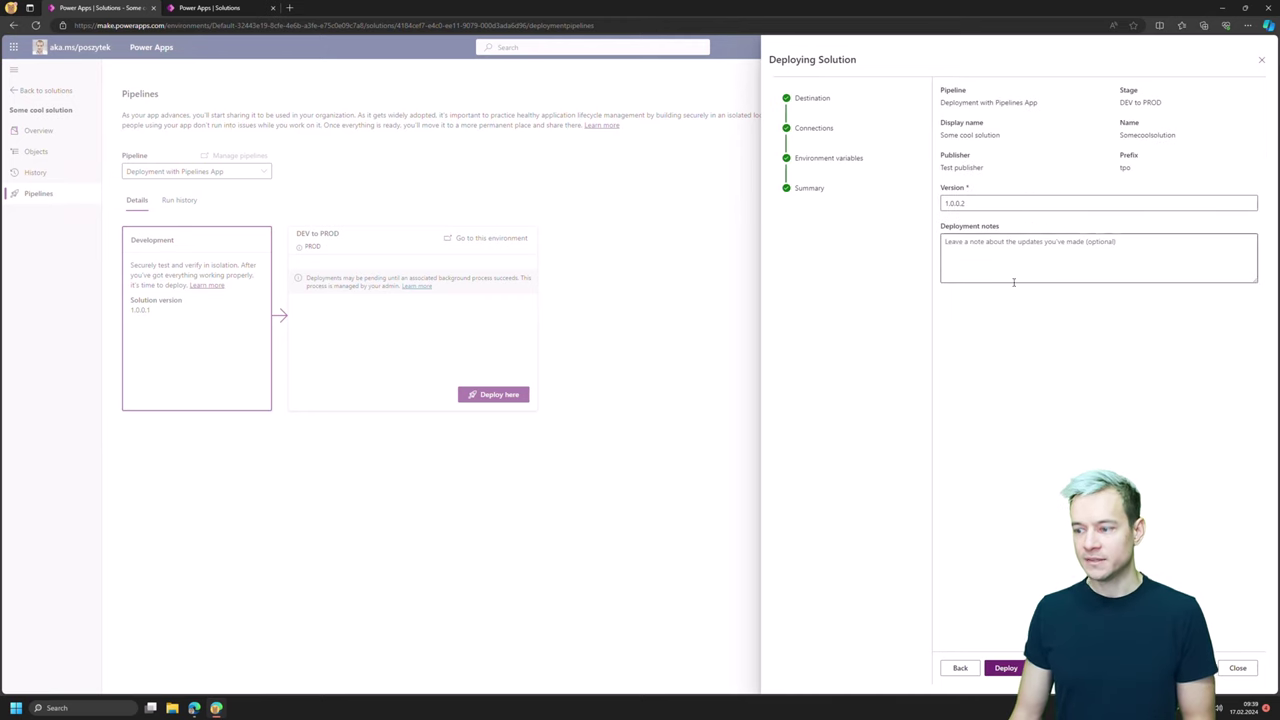
{"action": "left_click", "coordinate": [1005, 668]}
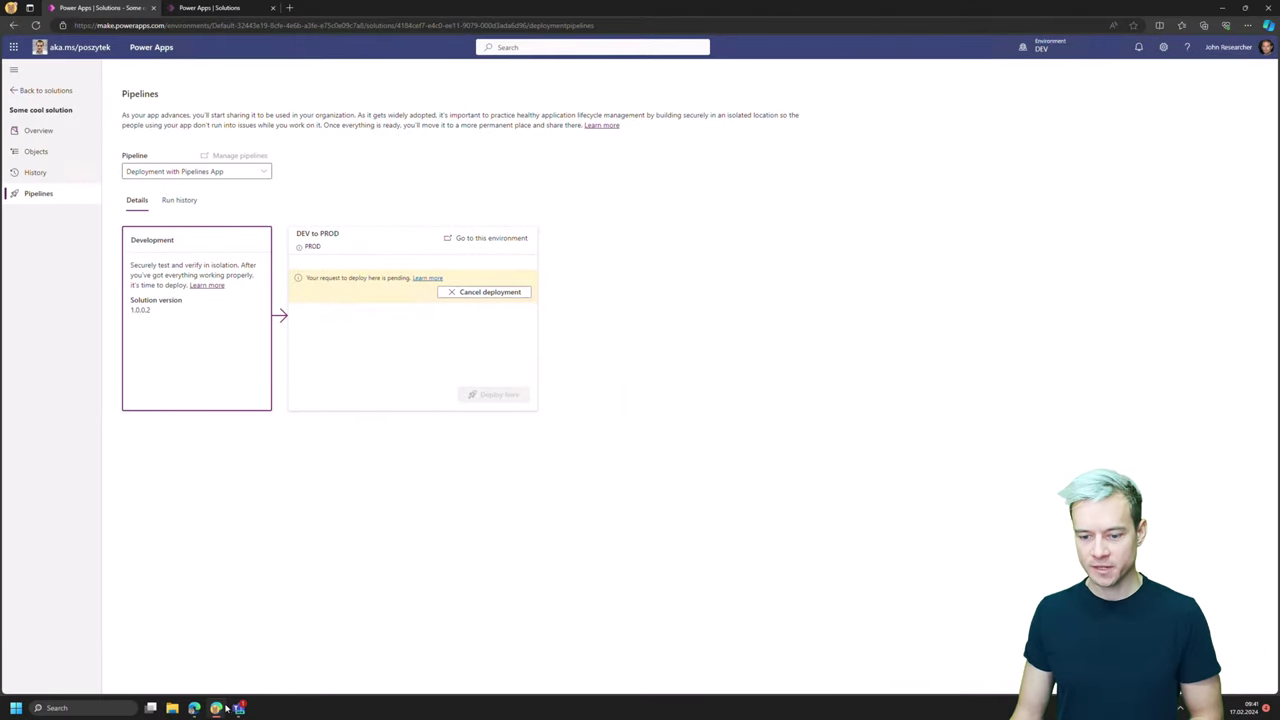
- Switch to the administrator's browser profile, open Microsoft Teams and bring up the pending pipeline approval request from the activity feed
{"action": "left_click", "coordinate": [195, 710]}
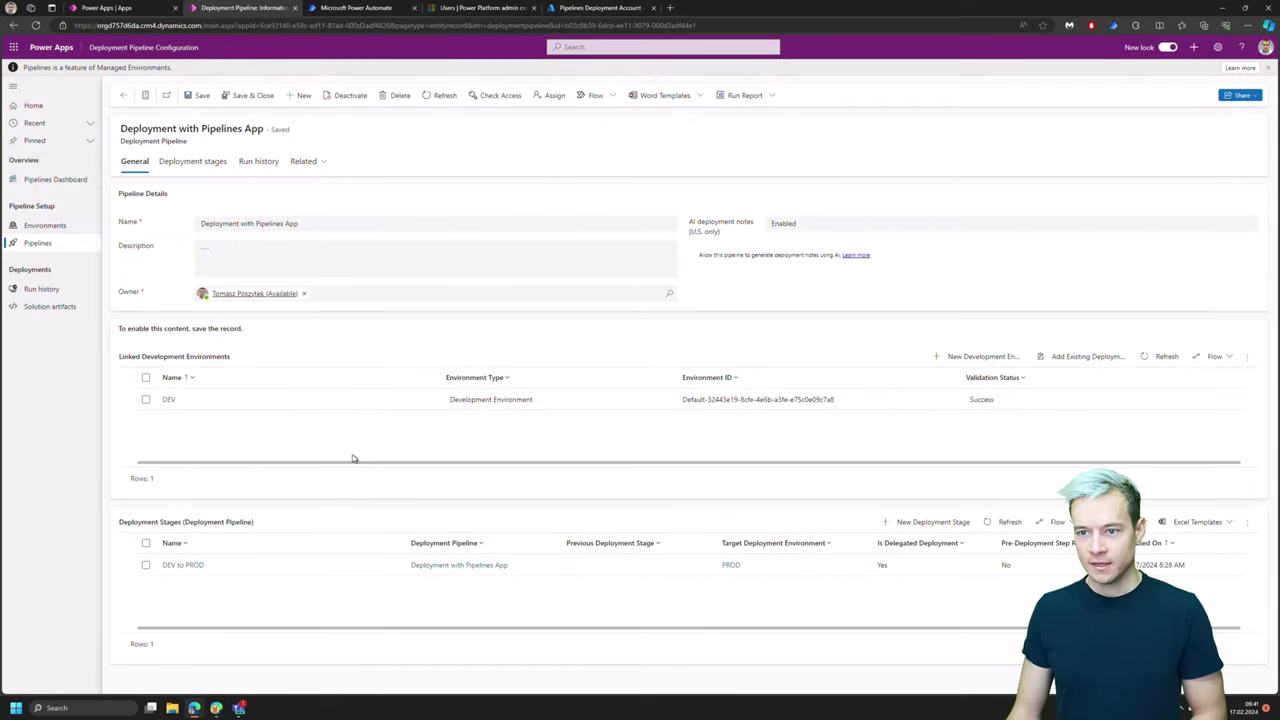
{"action": "left_click", "coordinate": [667, 12]}
{"action": "type", "text": "teams"}
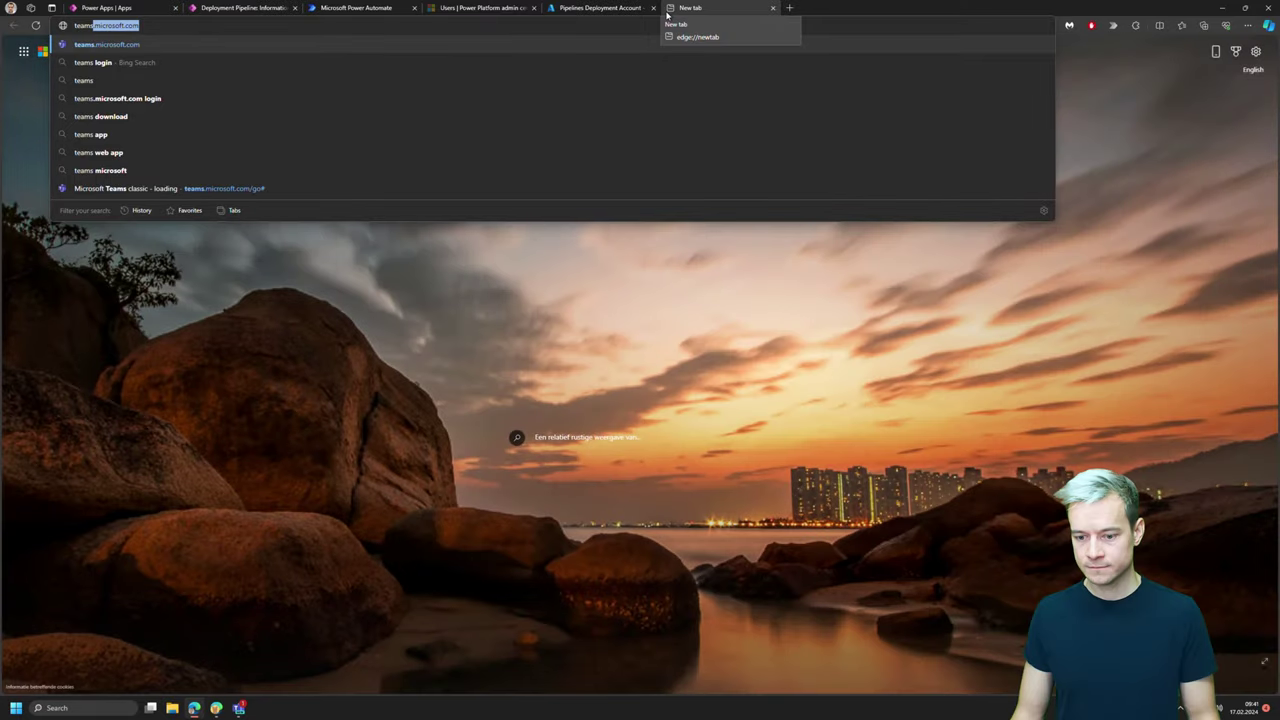
{"action": "key", "text": "Return"}
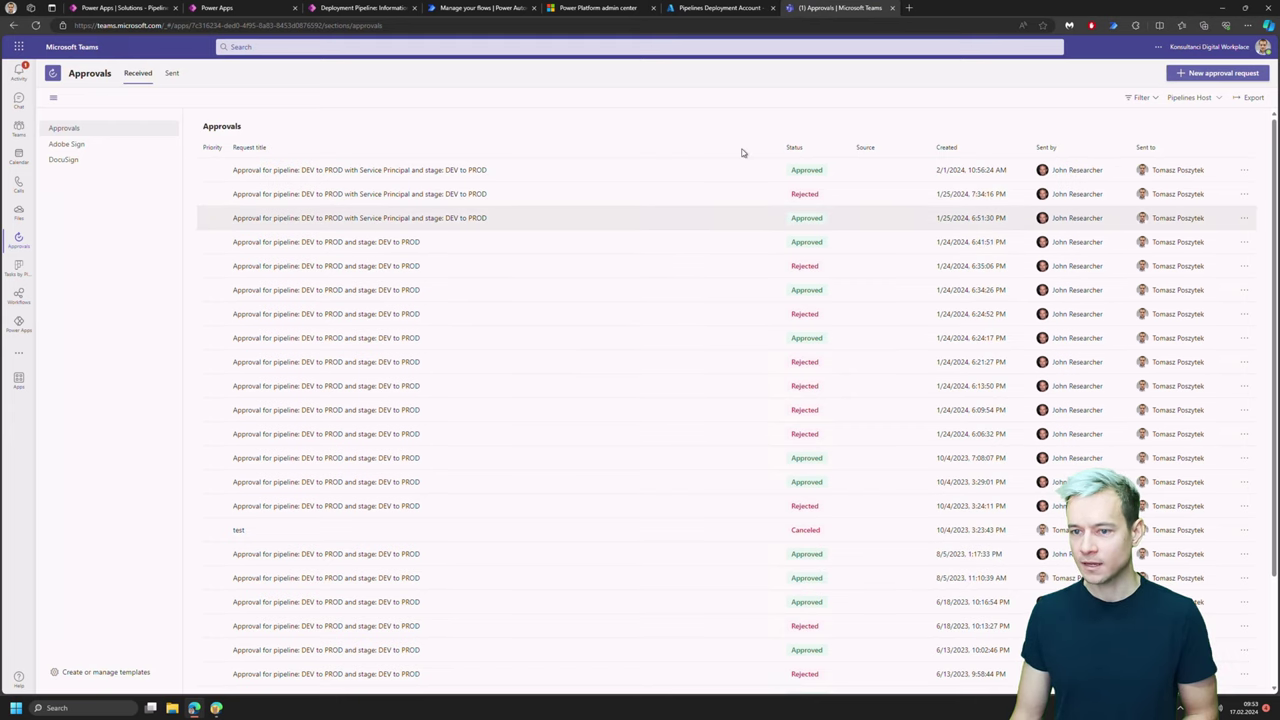
{"action": "left_click", "coordinate": [30, 78]}
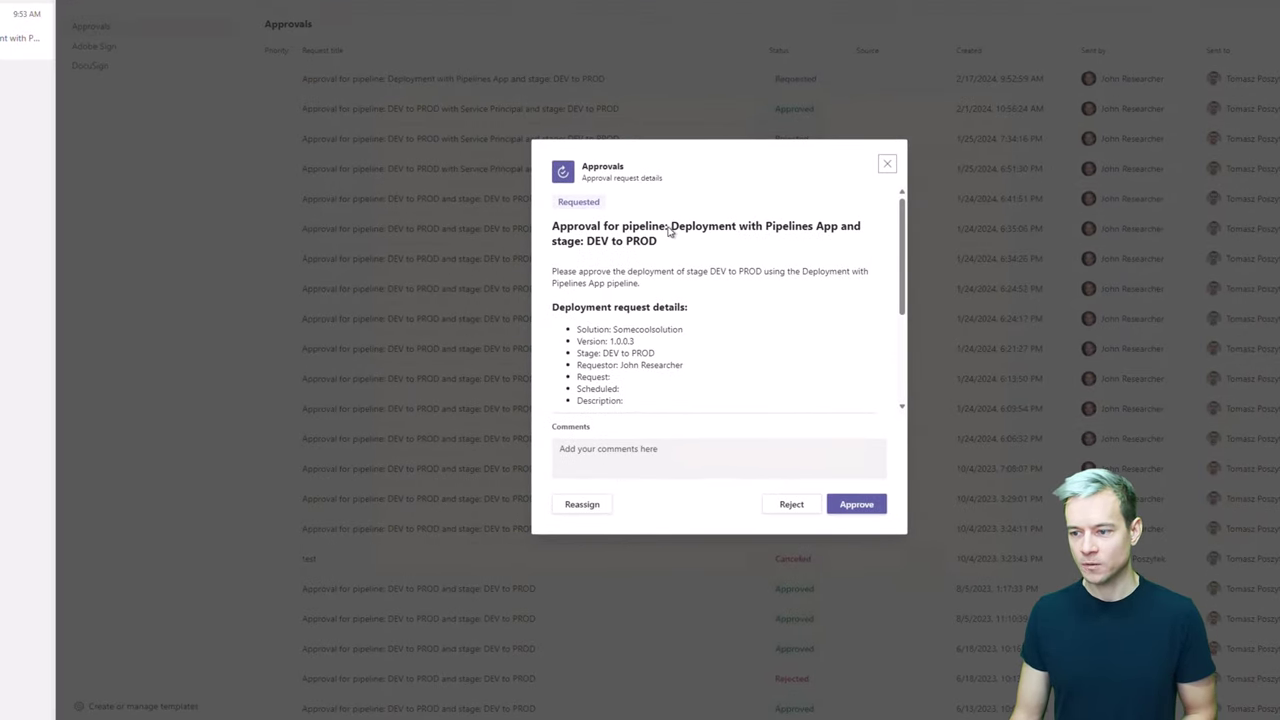
- Review the deployment request's details, approve it with the comment "All good, go!", and return to the deploying user's pipeline page
{"action": "left_click_drag", "start_coordinate": [674, 230], "coordinate": [838, 228]}
{"action": "left_click_drag", "start_coordinate": [600, 244], "coordinate": [648, 246]}
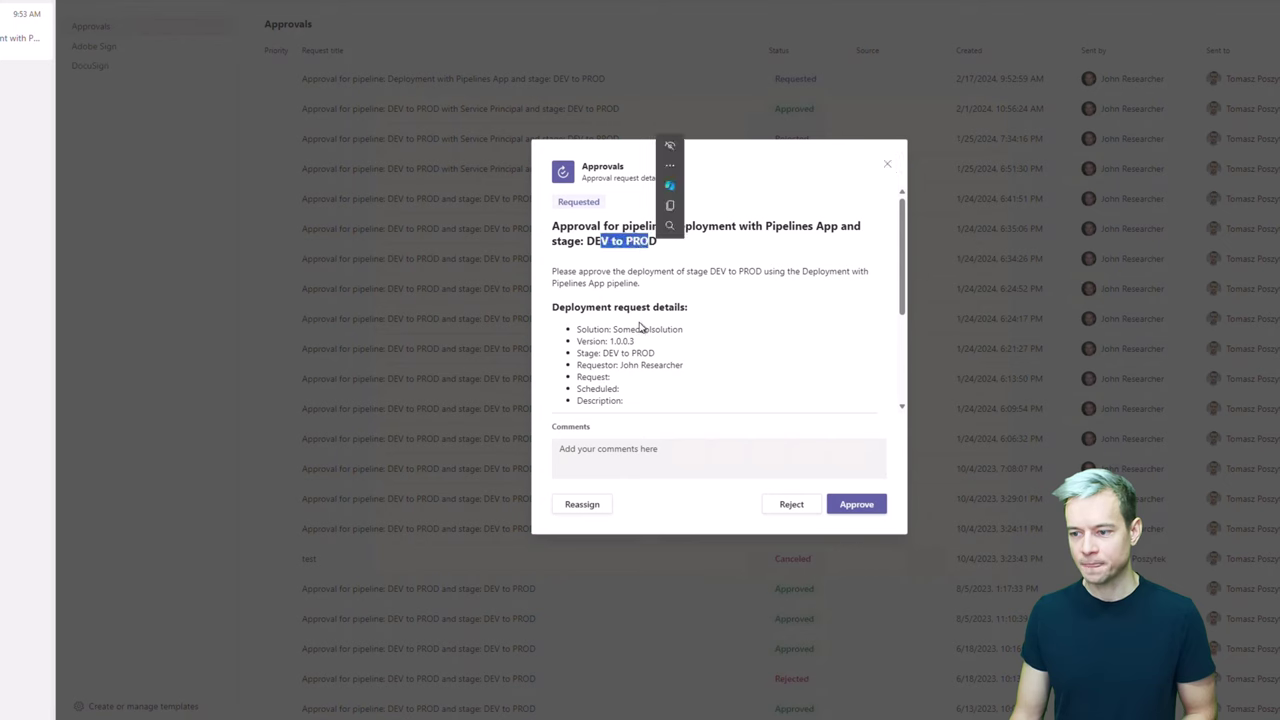
{"action": "double_click", "coordinate": [640, 331]}
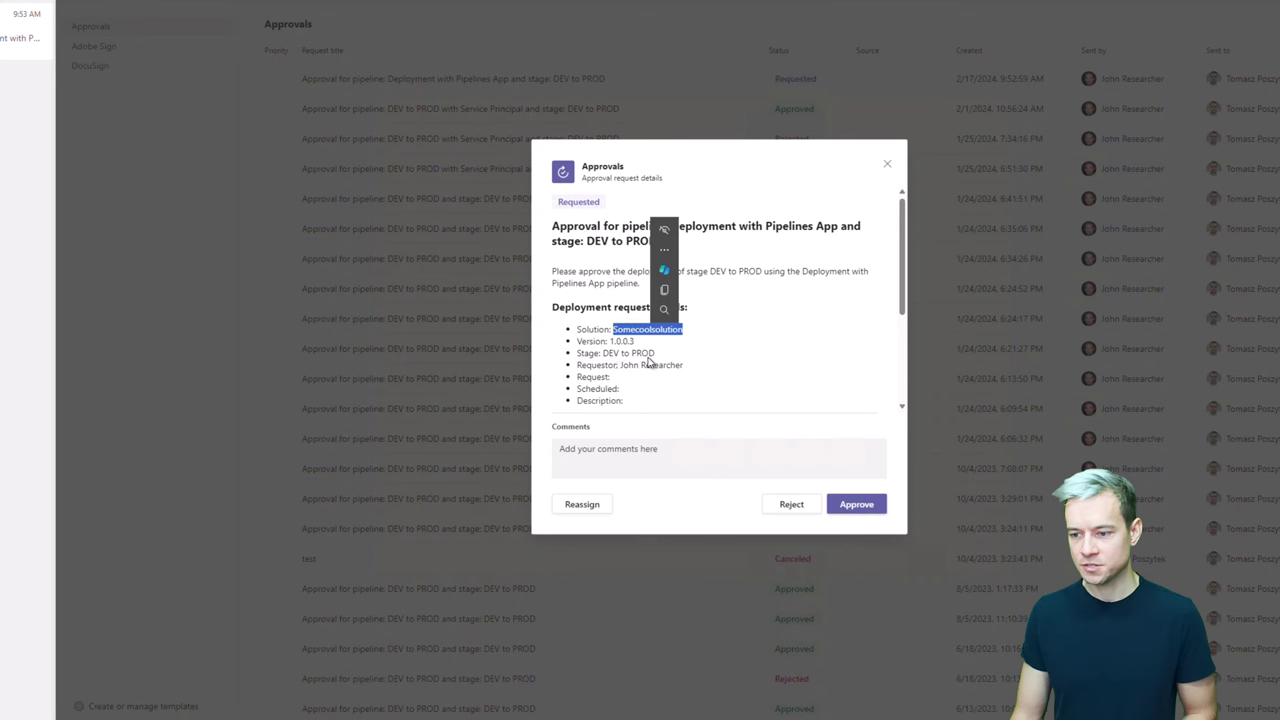
{"action": "left_click_drag", "start_coordinate": [634, 366], "coordinate": [660, 368]}
{"action": "scroll", "coordinate": [654, 378], "scroll_direction": "down", "scroll_amount": 1}
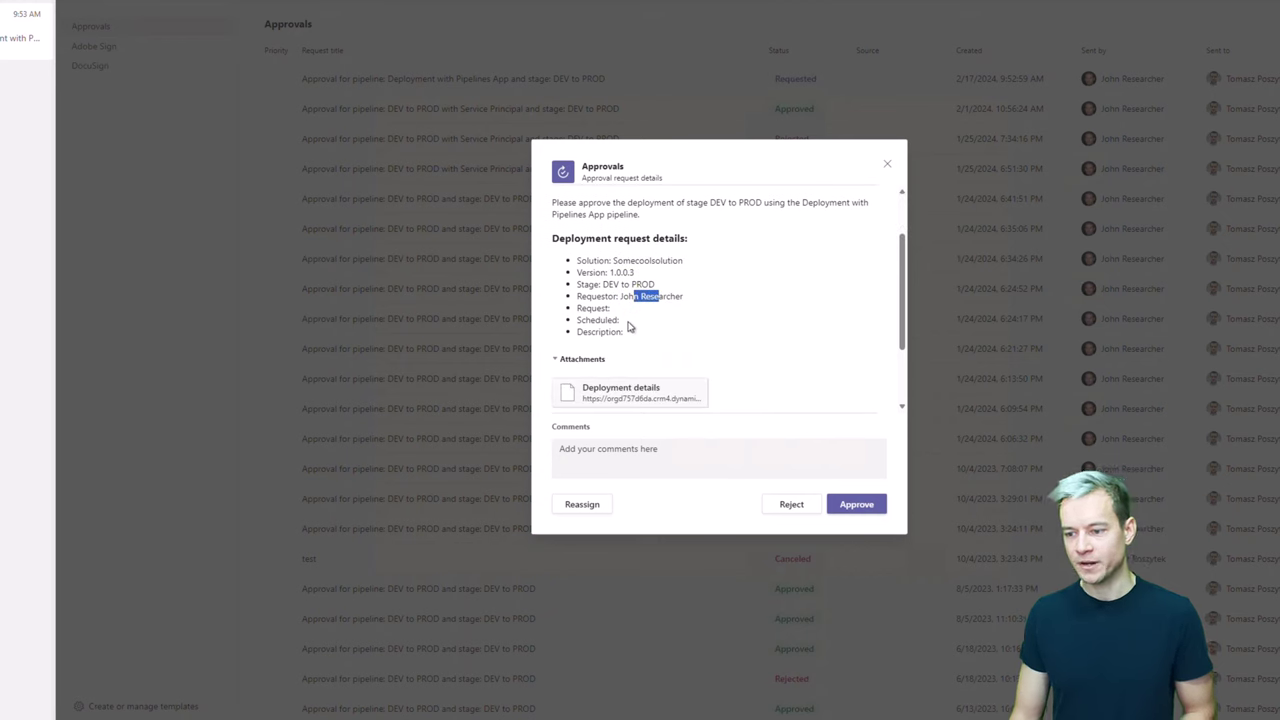
{"action": "left_click", "coordinate": [633, 457]}
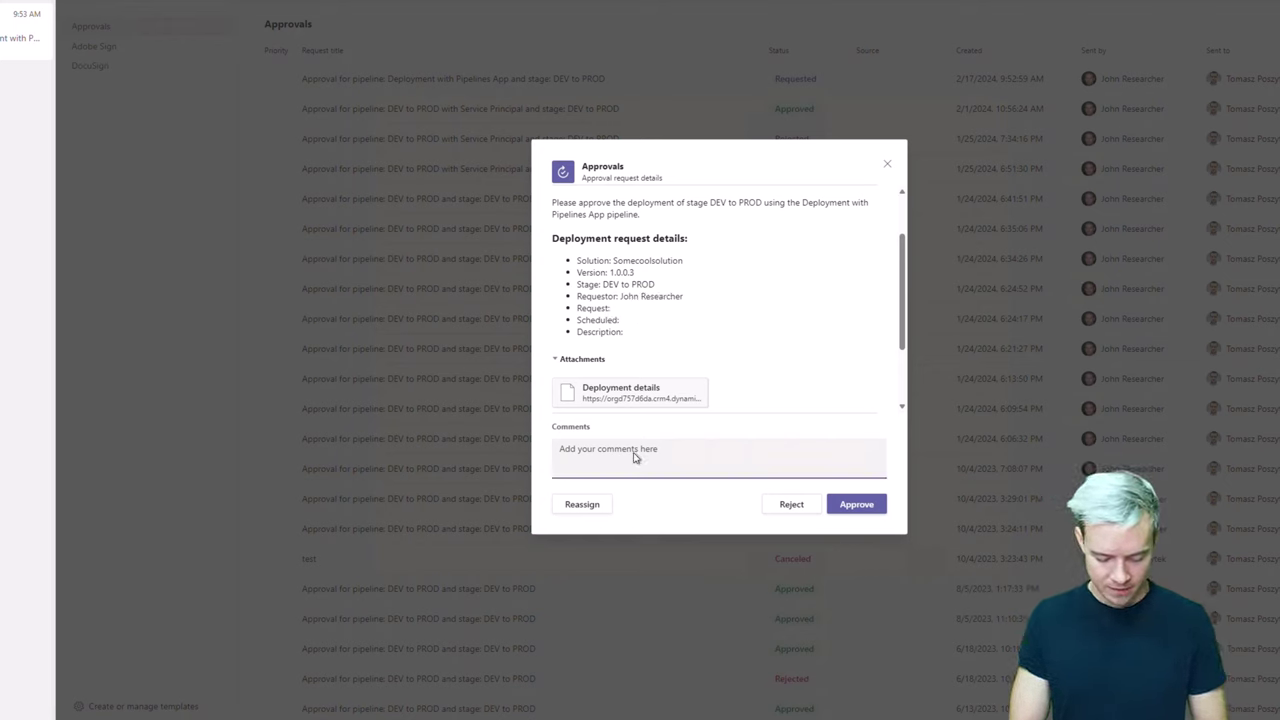
{"action": "type", "text": "All good, go!"}
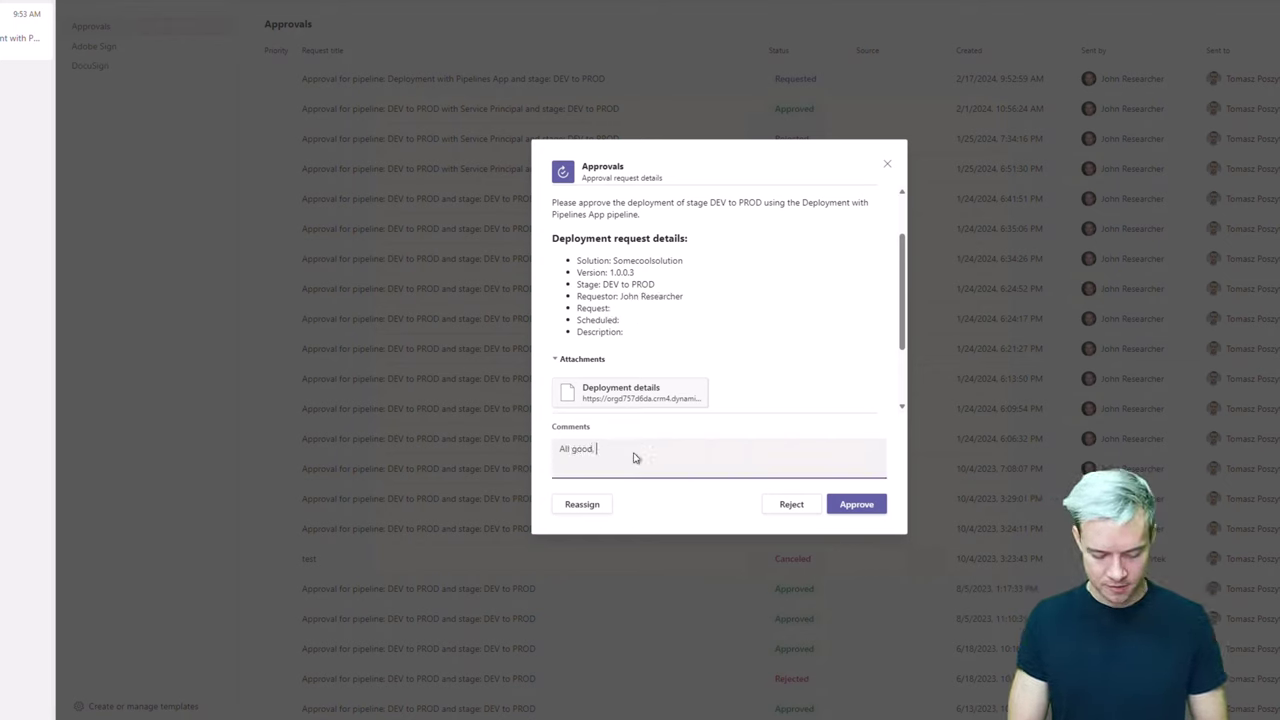
{"action": "left_click", "coordinate": [845, 508]}
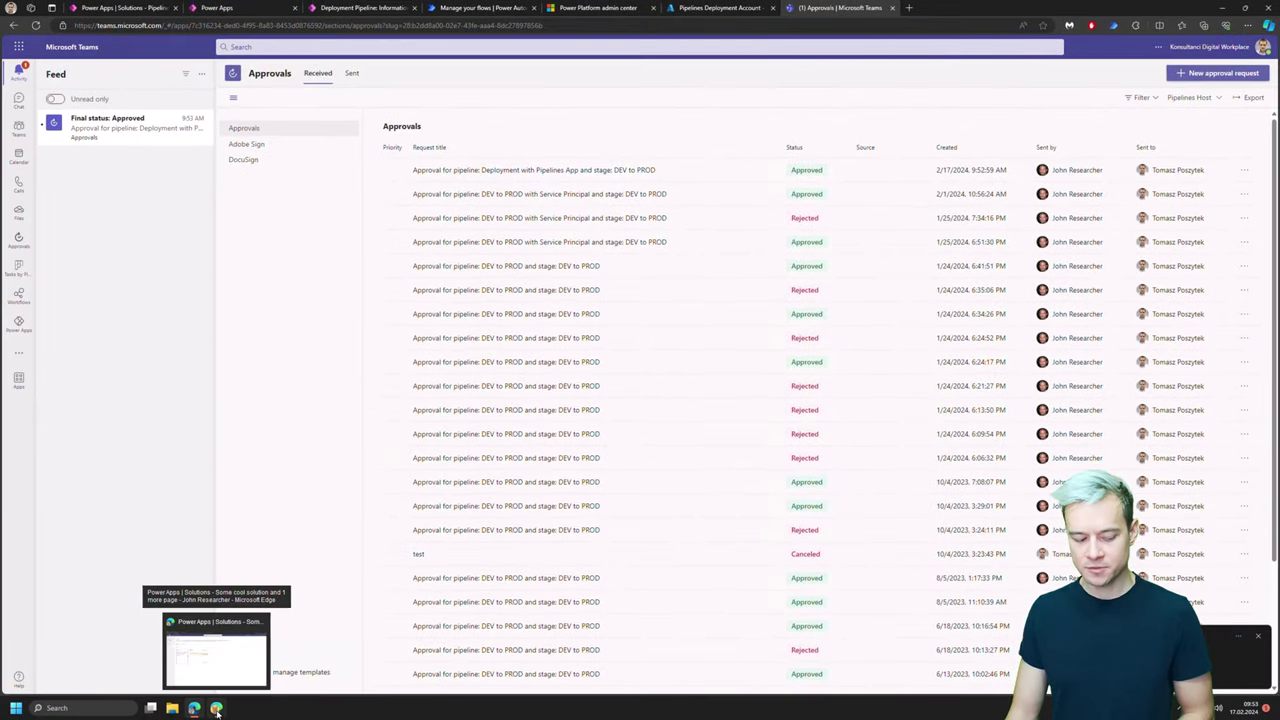
{"action": "left_click", "coordinate": [214, 650]}
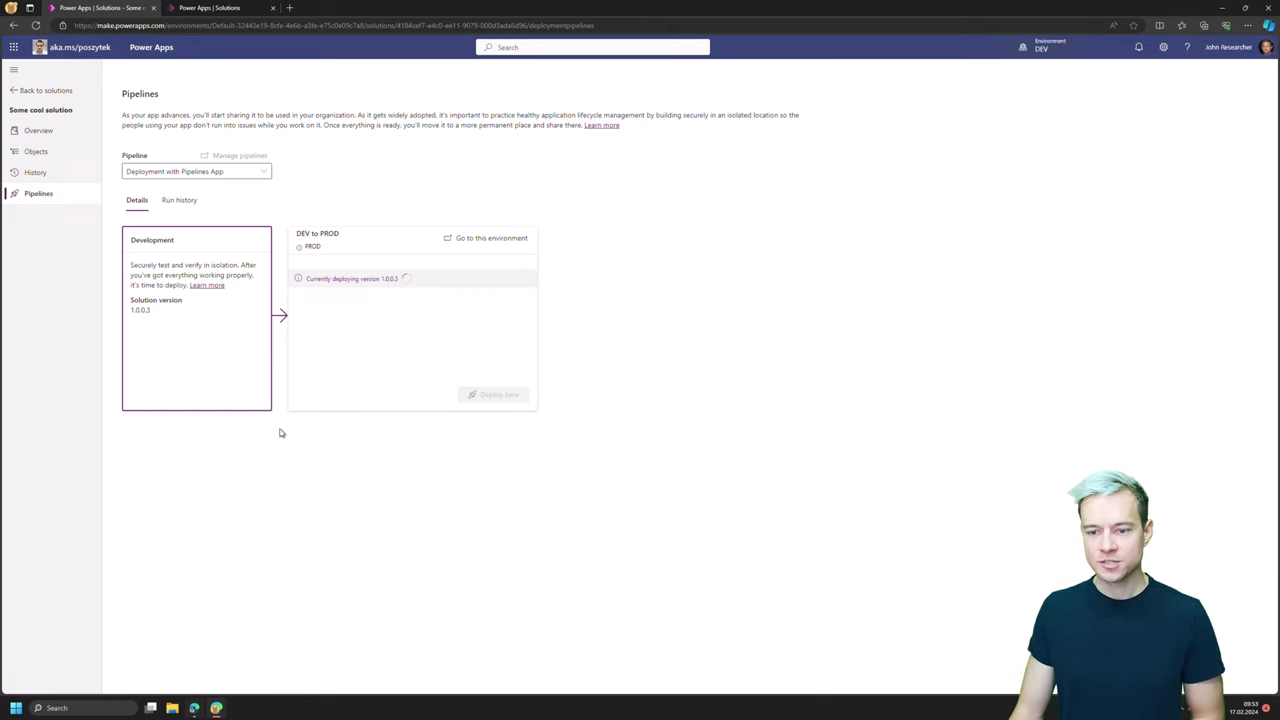
- Switch to the administrator's profile and open the version 1.0.0.3 run from the DEV to PROD stage of Deployment with Pipelines App
{"action": "key", "text": "alt+Tab"}
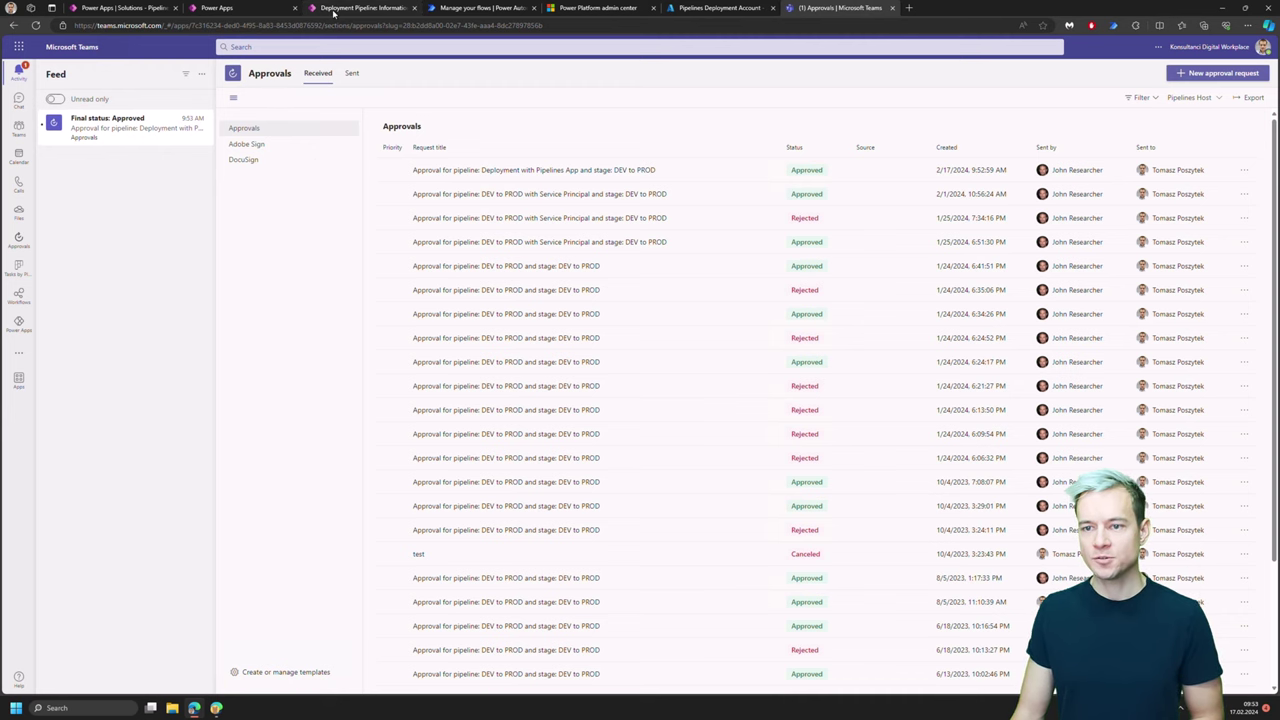
{"action": "left_click", "coordinate": [336, 12]}
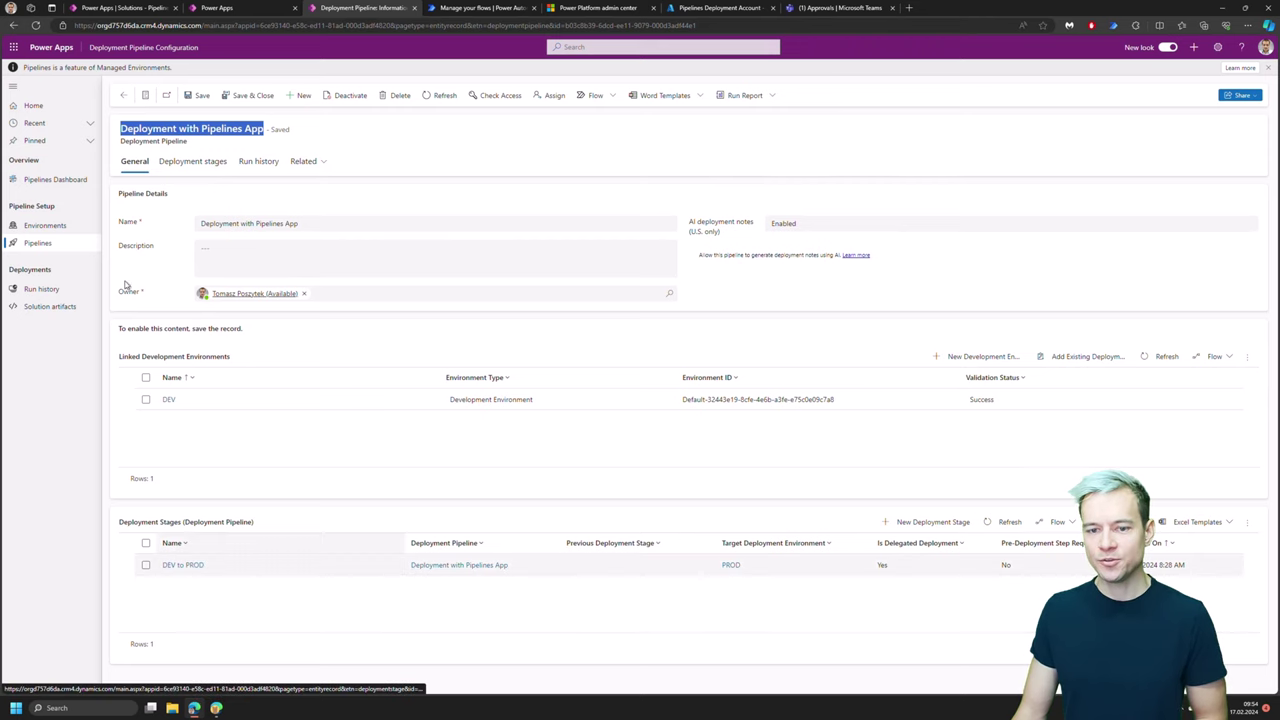
{"action": "left_click", "coordinate": [185, 566]}
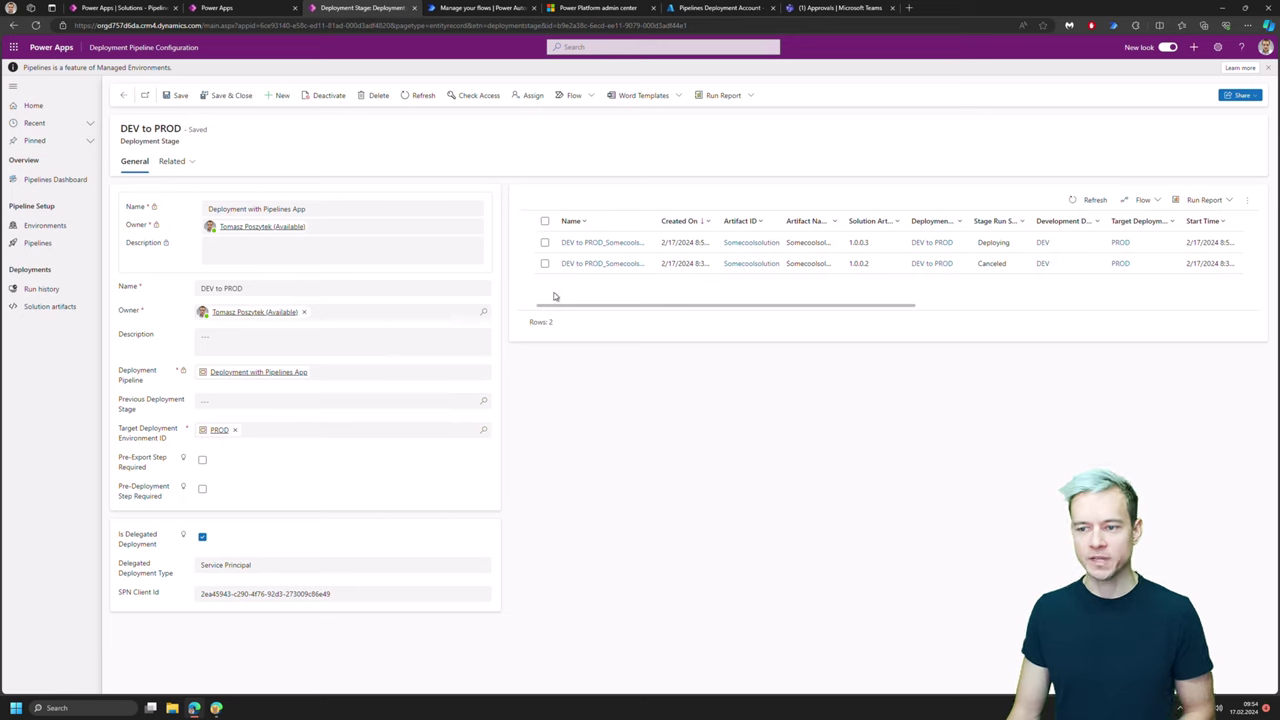
{"action": "left_click", "coordinate": [592, 244]}
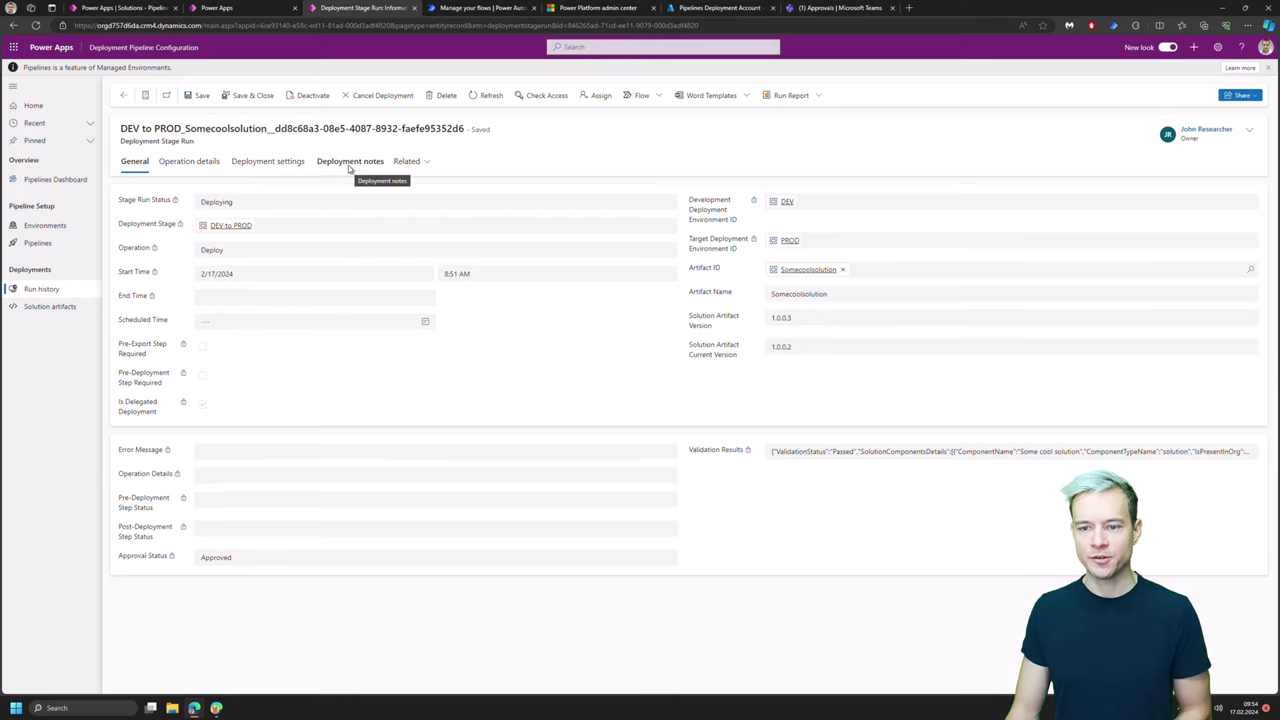
- Review the stage run's deployment notes, examining the approver comments and the approval additional properties
{"action": "left_click", "coordinate": [349, 162]}
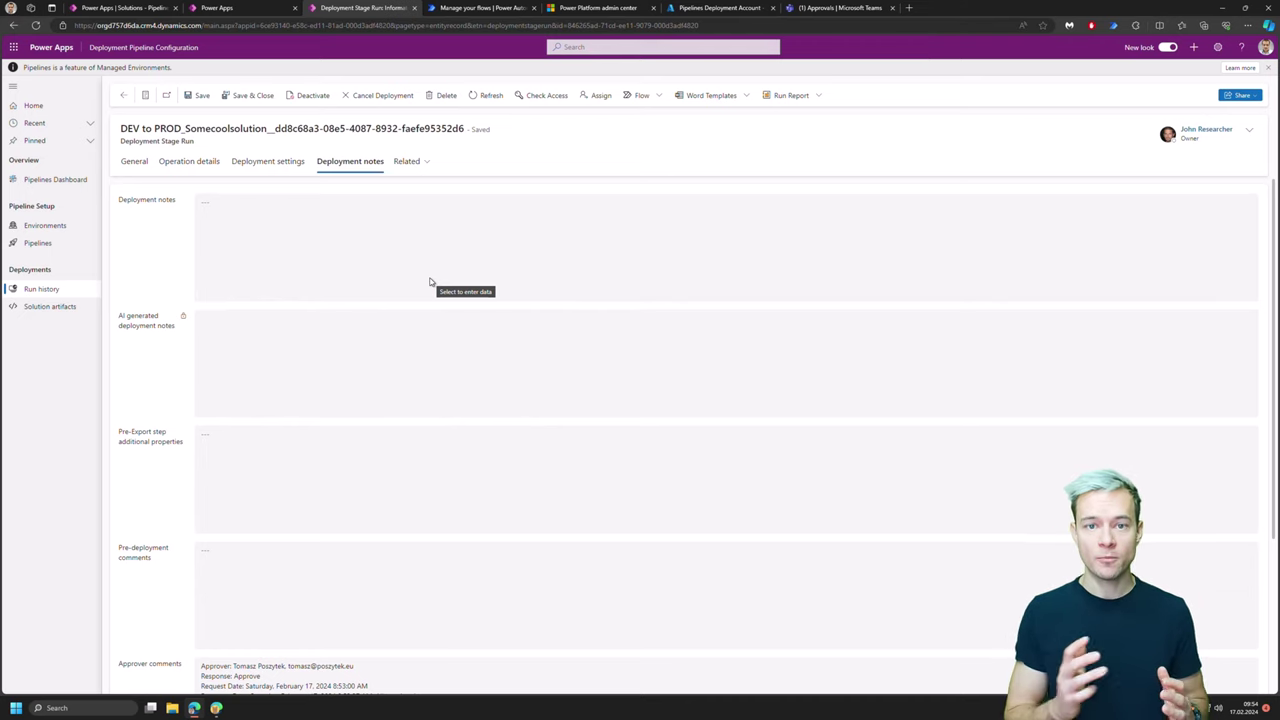
{"action": "scroll", "coordinate": [398, 365], "scroll_direction": "down", "scroll_amount": 3}
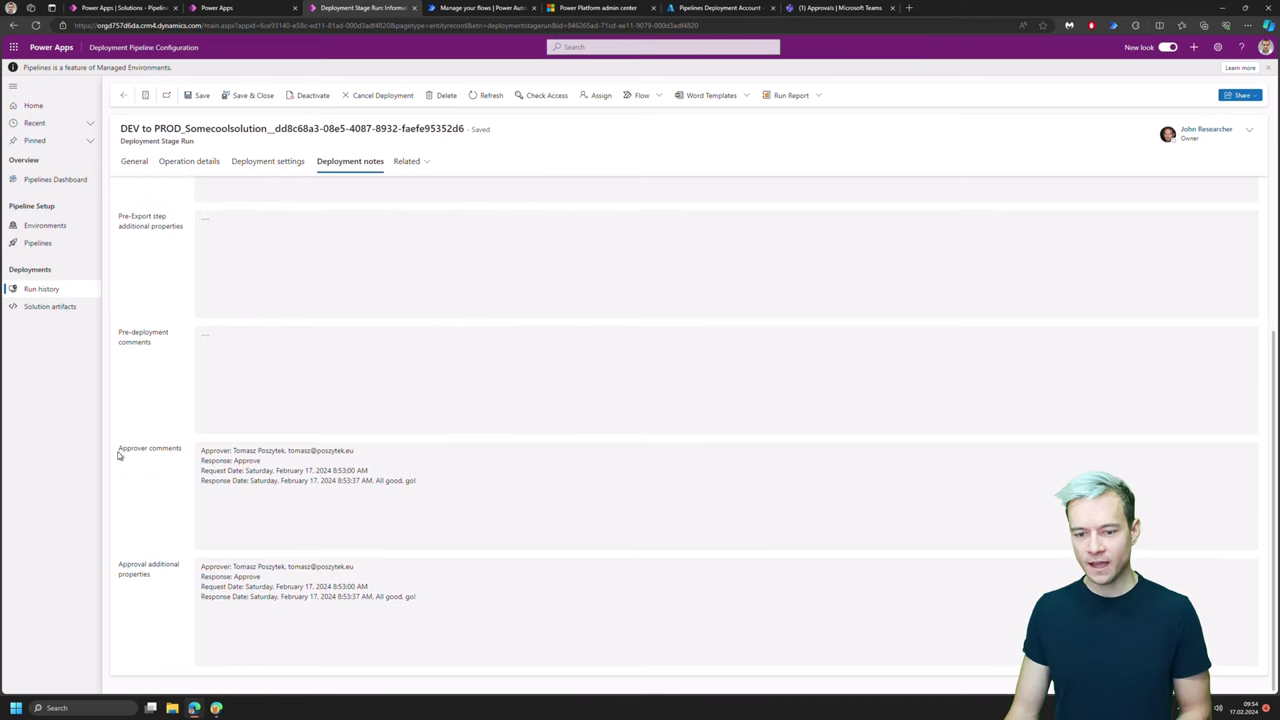
{"action": "double_click", "coordinate": [432, 485]}
{"action": "key", "text": "ctrl+a"}
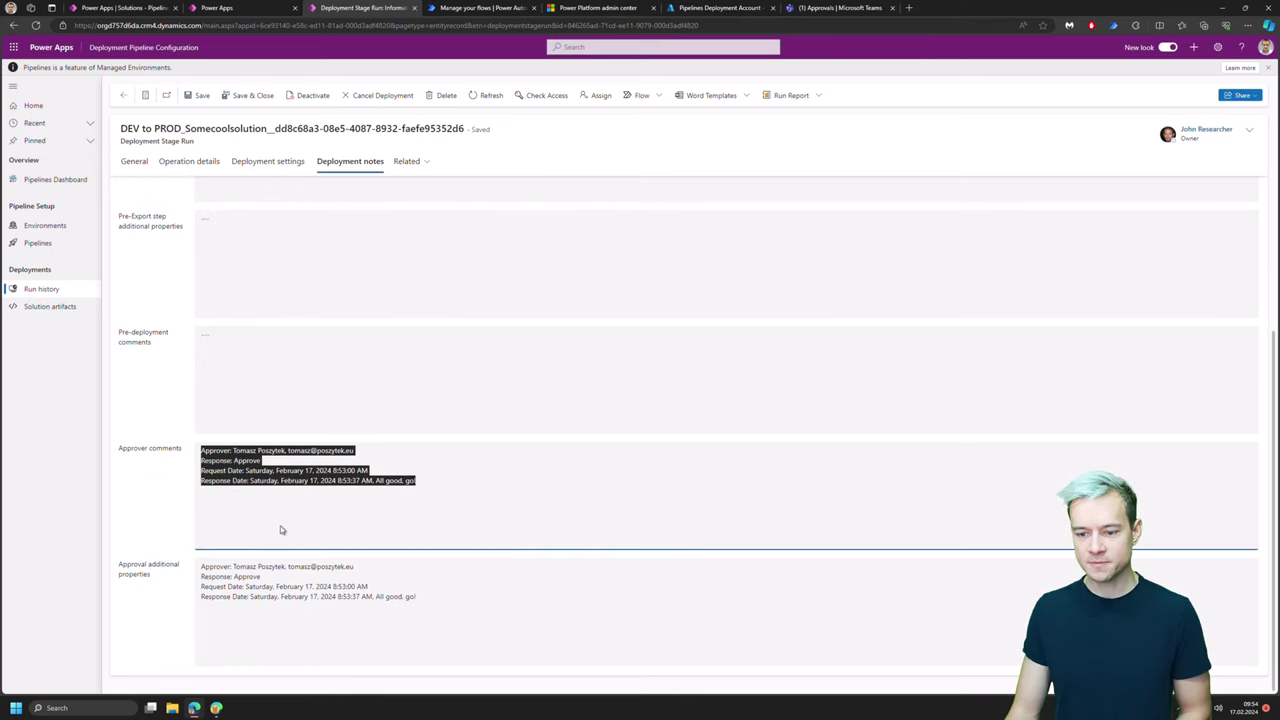
{"action": "left_click", "coordinate": [430, 604]}
{"action": "key", "text": "ctrl+a"}
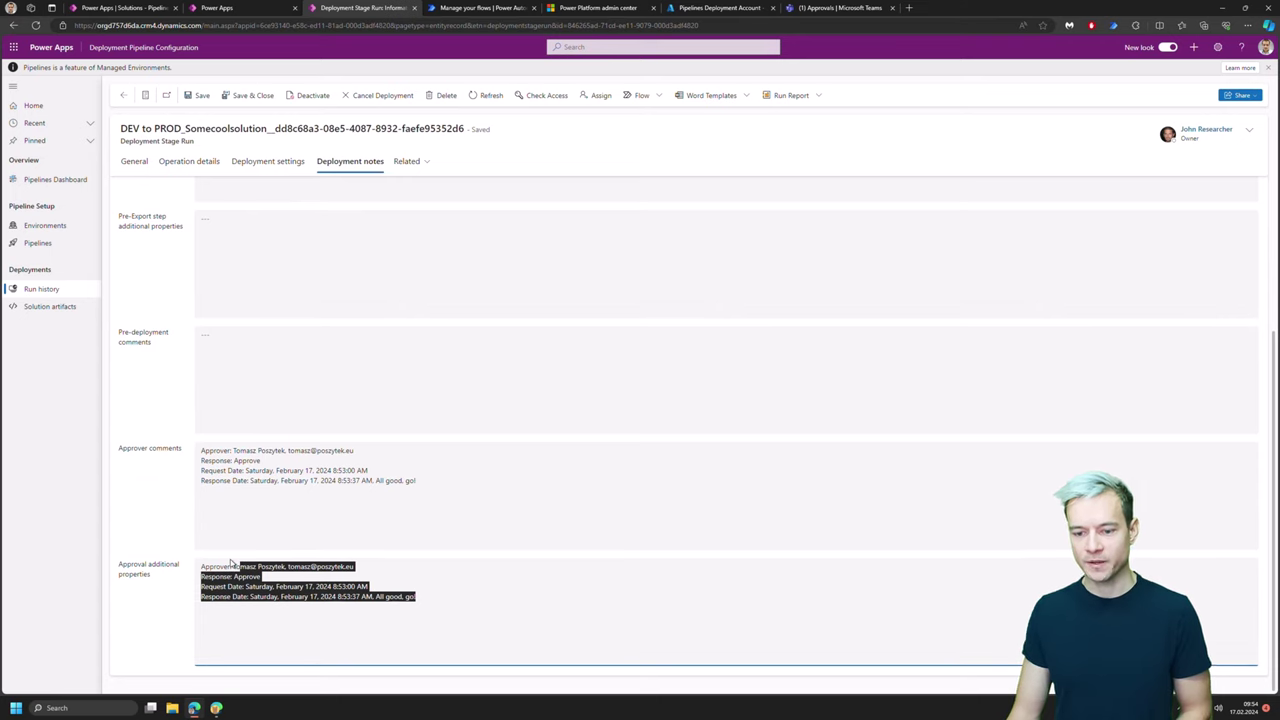
{"action": "left_click", "coordinate": [242, 508]}
{"action": "left_click", "coordinate": [242, 508]}
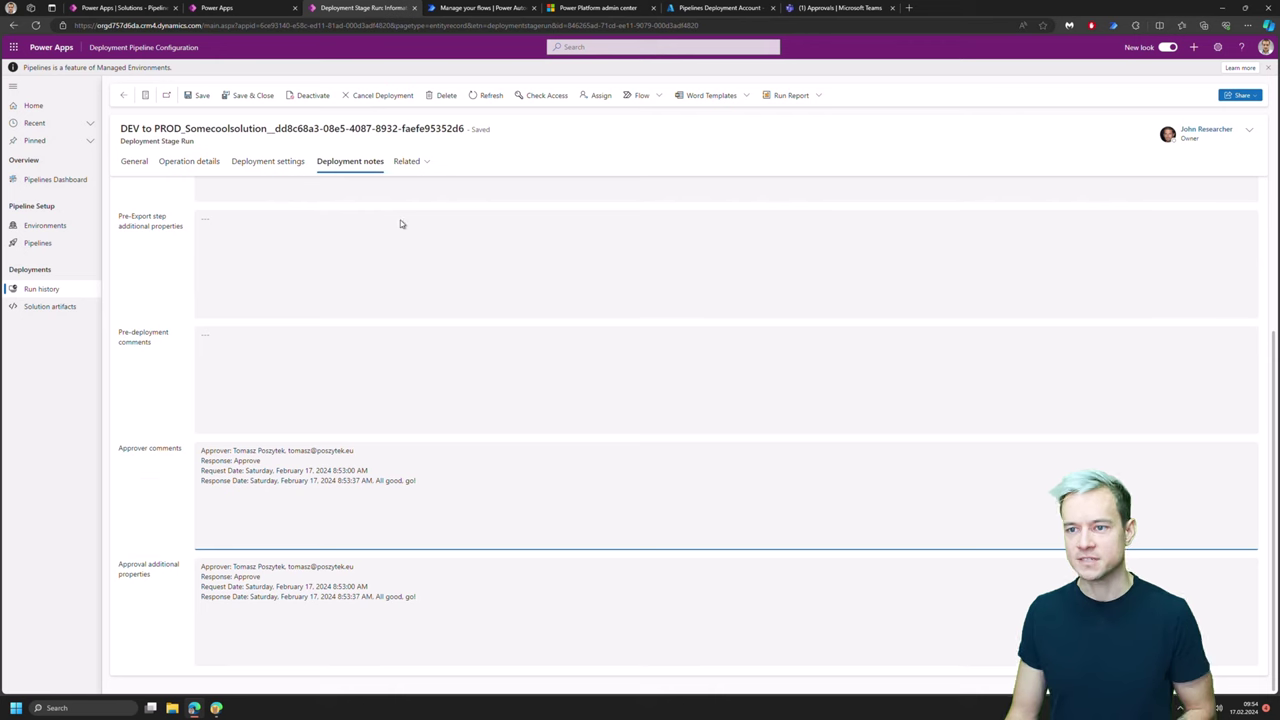
- Refresh the run history of the flow "Approve deployment to PROD from DEV as Service Principal" and open its latest run
{"action": "left_click", "coordinate": [462, 9]}
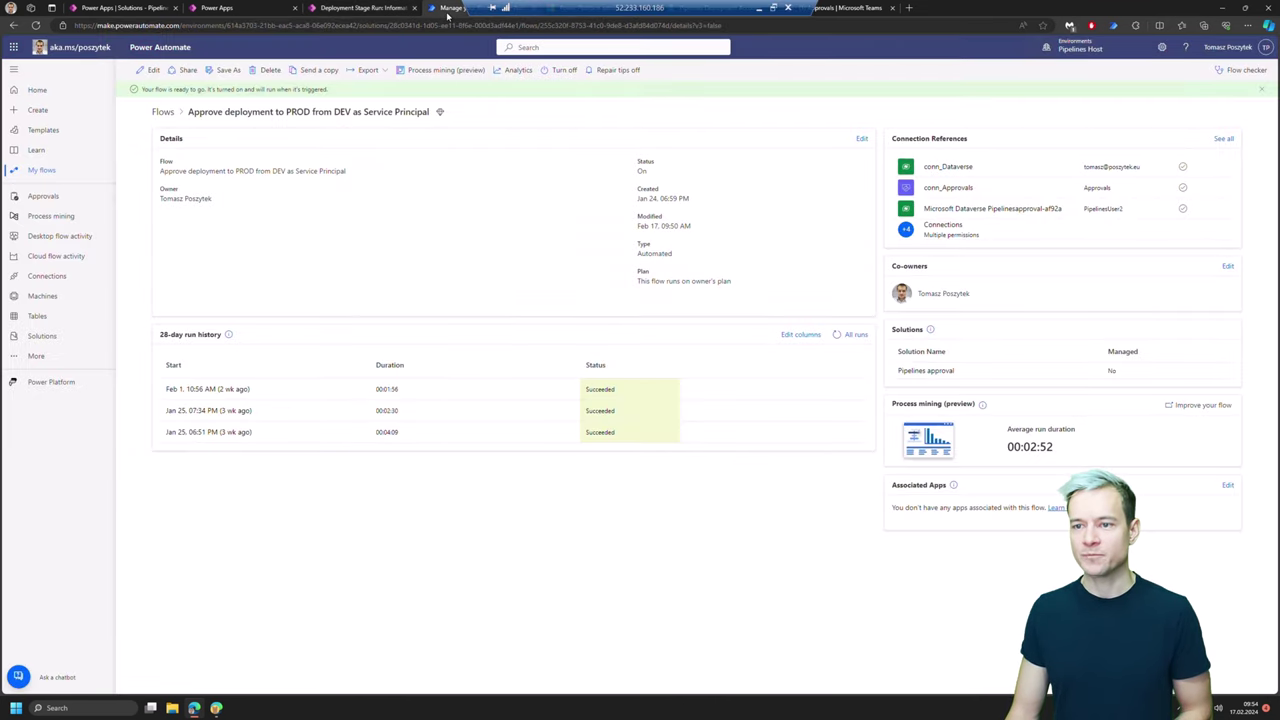
{"action": "left_click", "coordinate": [836, 336]}
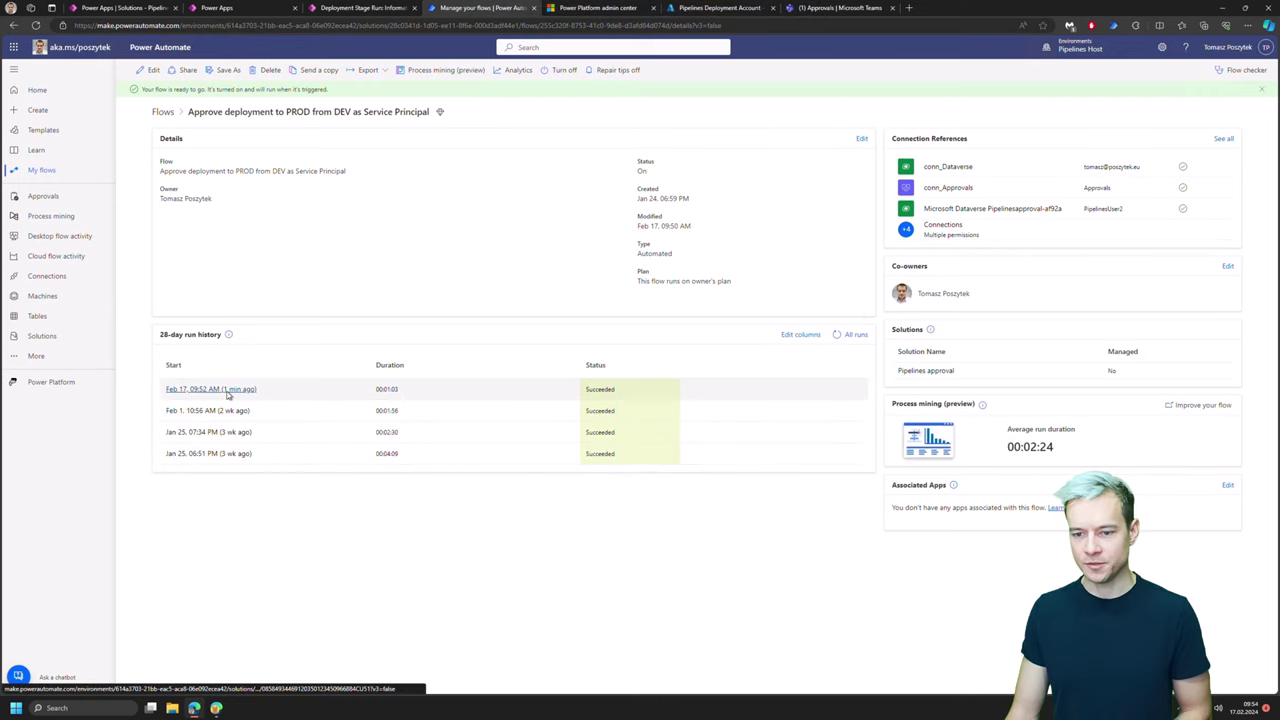
{"action": "left_click", "coordinate": [226, 390]}
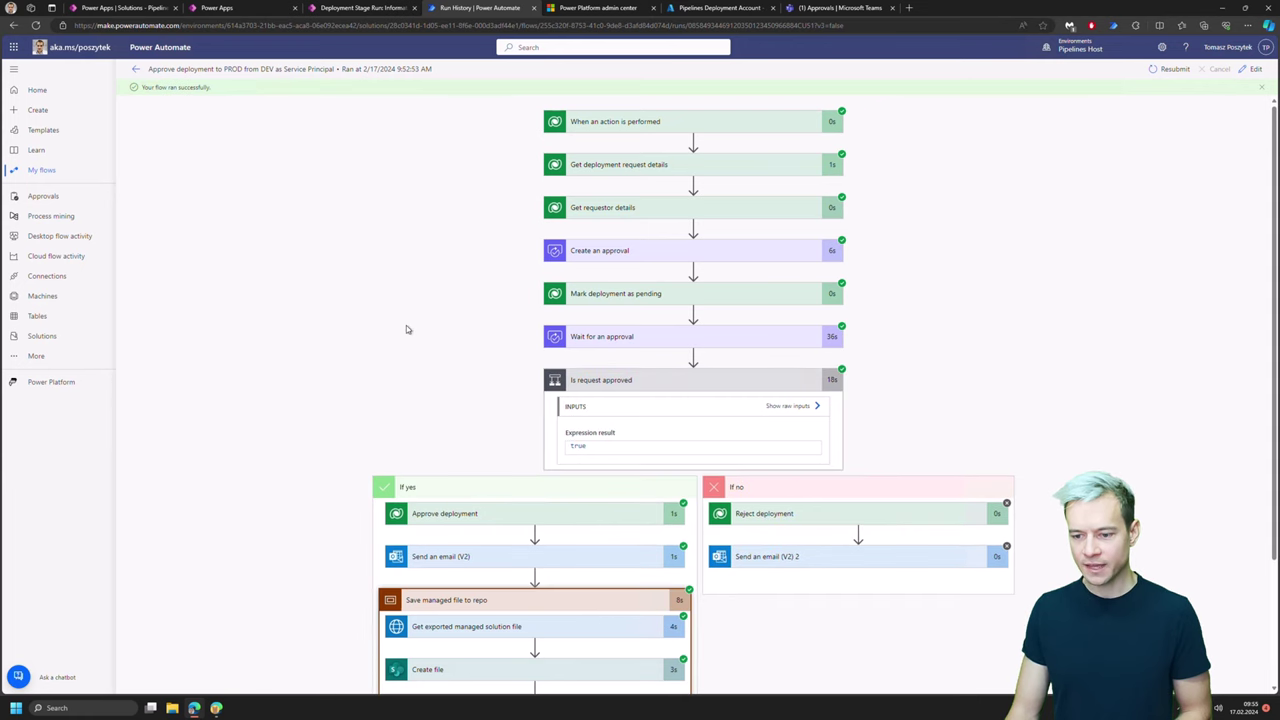
- Expand the Approve deployment action in the flow run and examine its ApprovalComments and ApprovalProperties inputs
{"action": "left_click", "coordinate": [440, 512]}
{"action": "scroll", "coordinate": [444, 412], "scroll_direction": "down", "scroll_amount": 2}
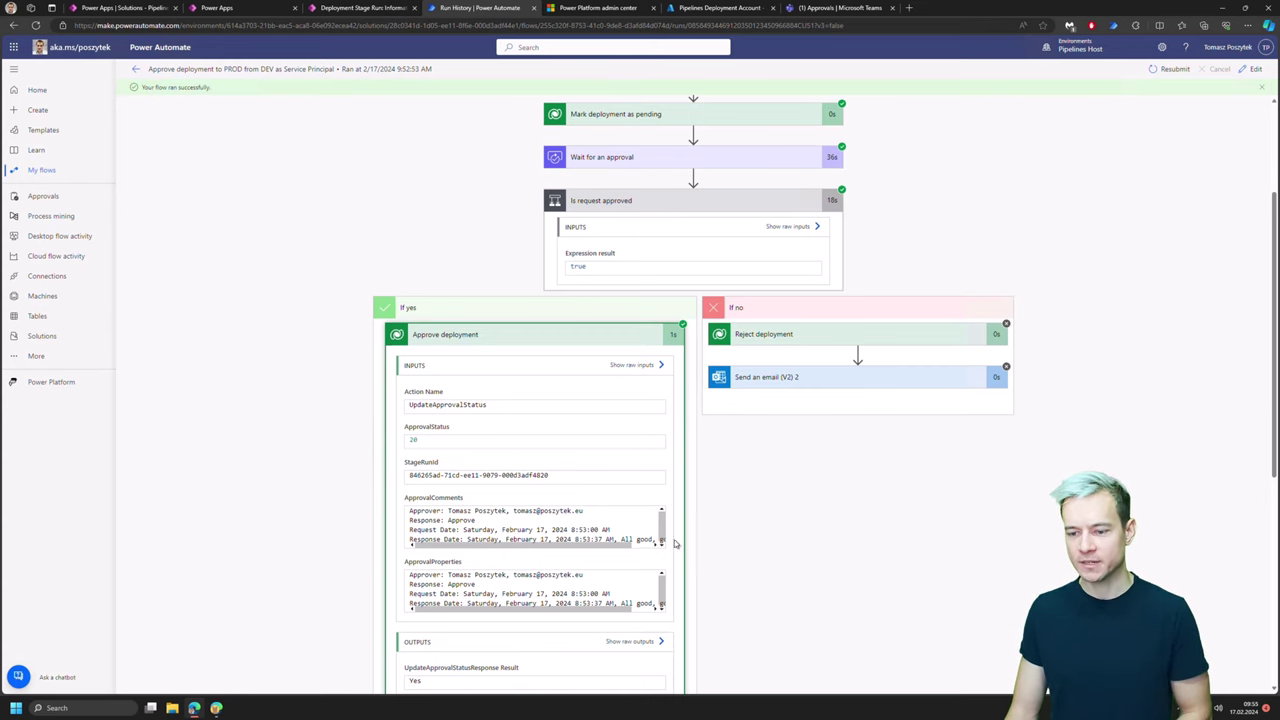
{"action": "left_click_drag", "start_coordinate": [428, 498], "coordinate": [465, 499]}
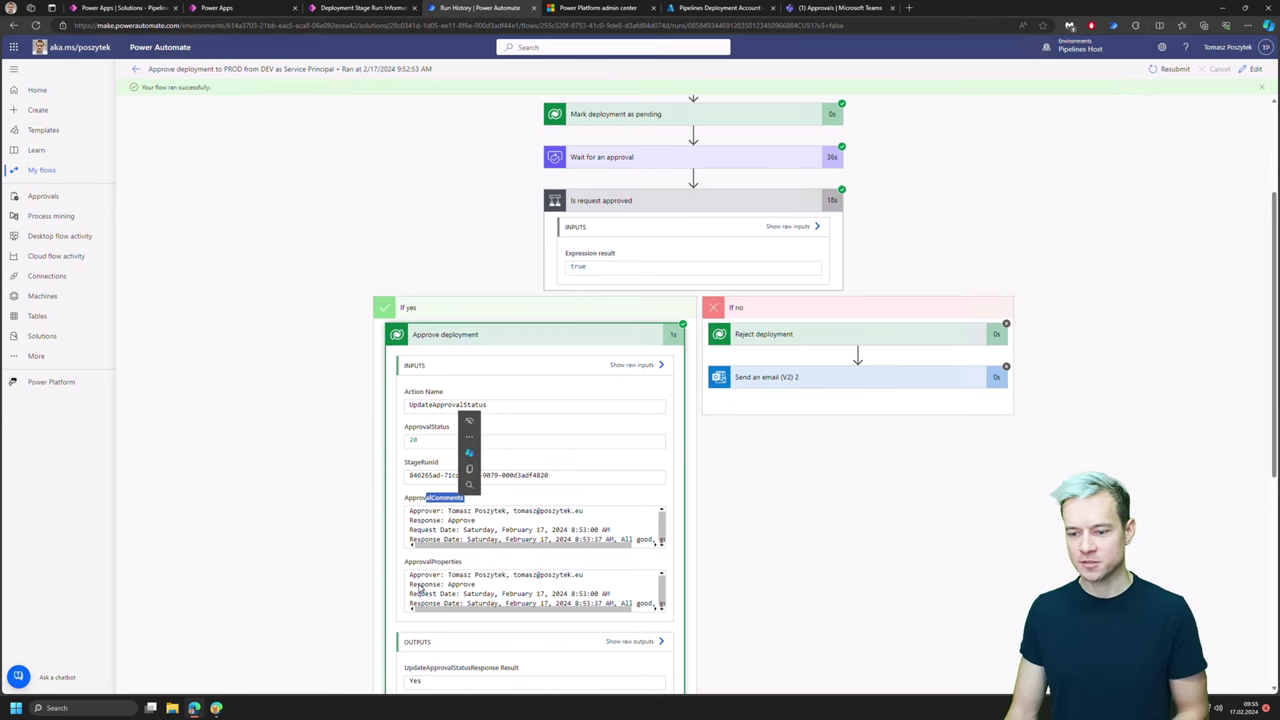
{"action": "left_click_drag", "start_coordinate": [406, 563], "coordinate": [441, 566]}
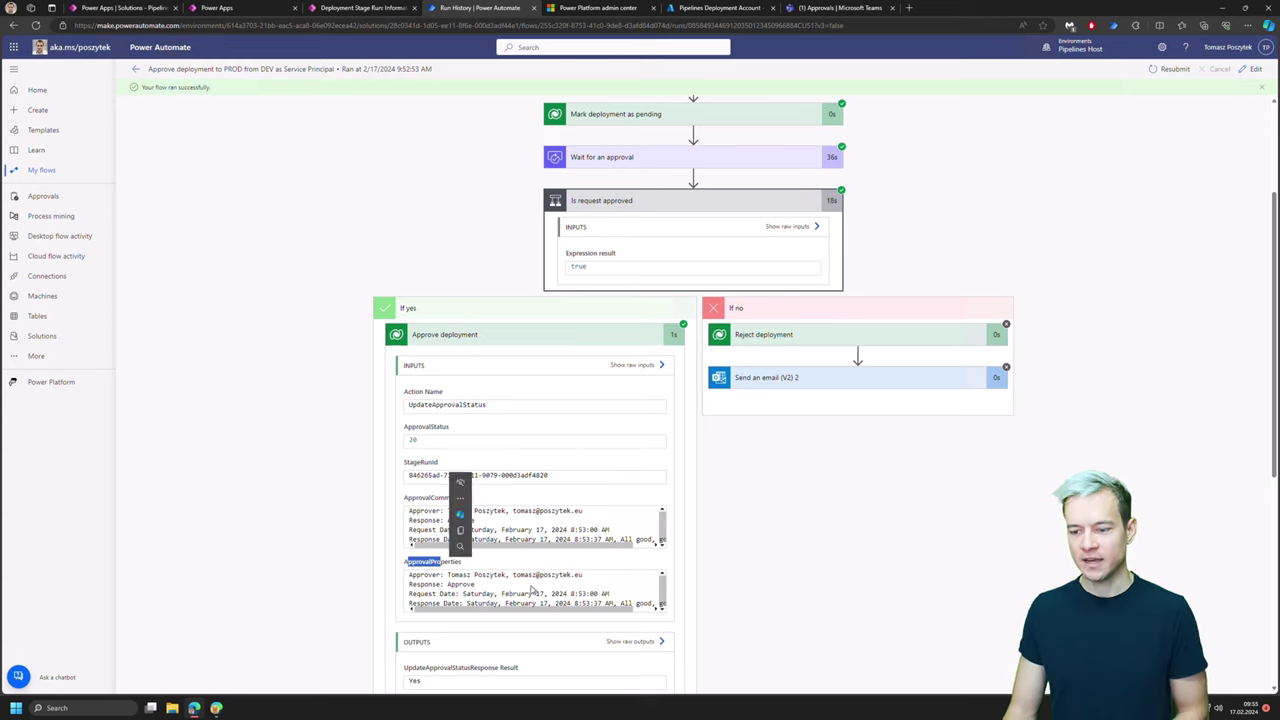
{"action": "left_click", "coordinate": [857, 583]}
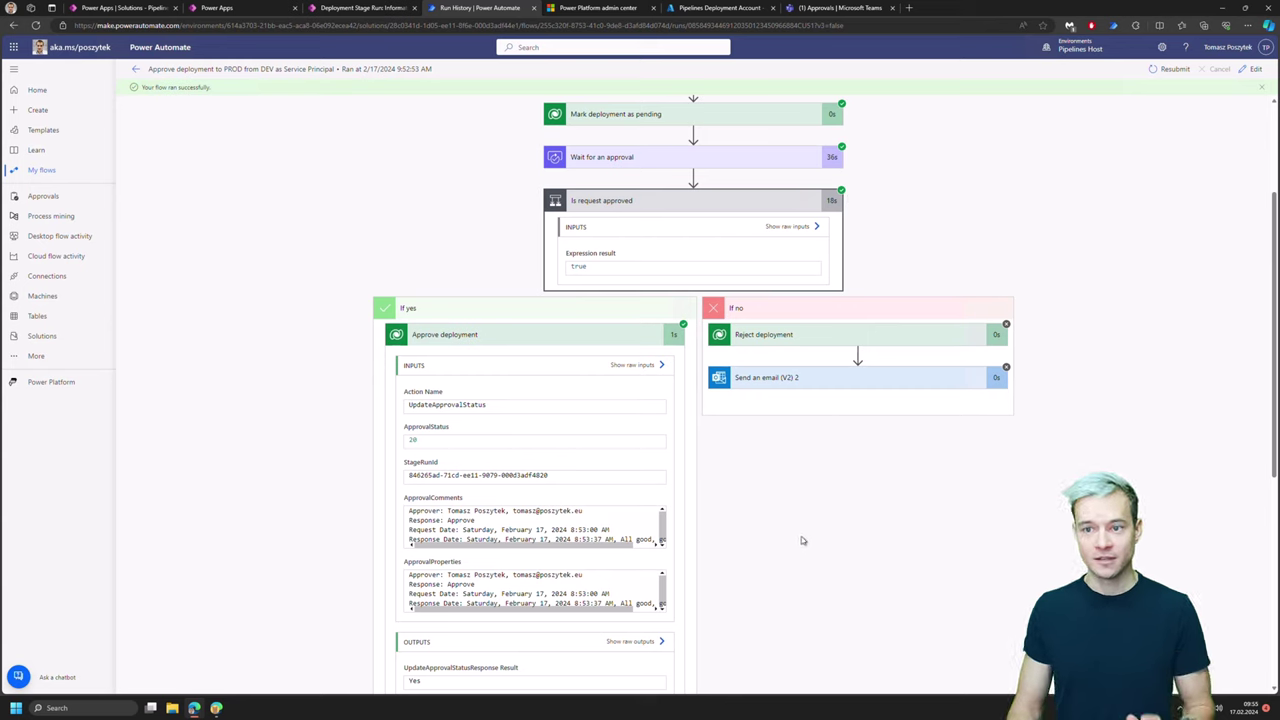
- Return to the deploying user's profile, open the managed "Some cool solution" in PROD and widen the Owner column to read its objects' owners
{"action": "left_click", "coordinate": [216, 708]}
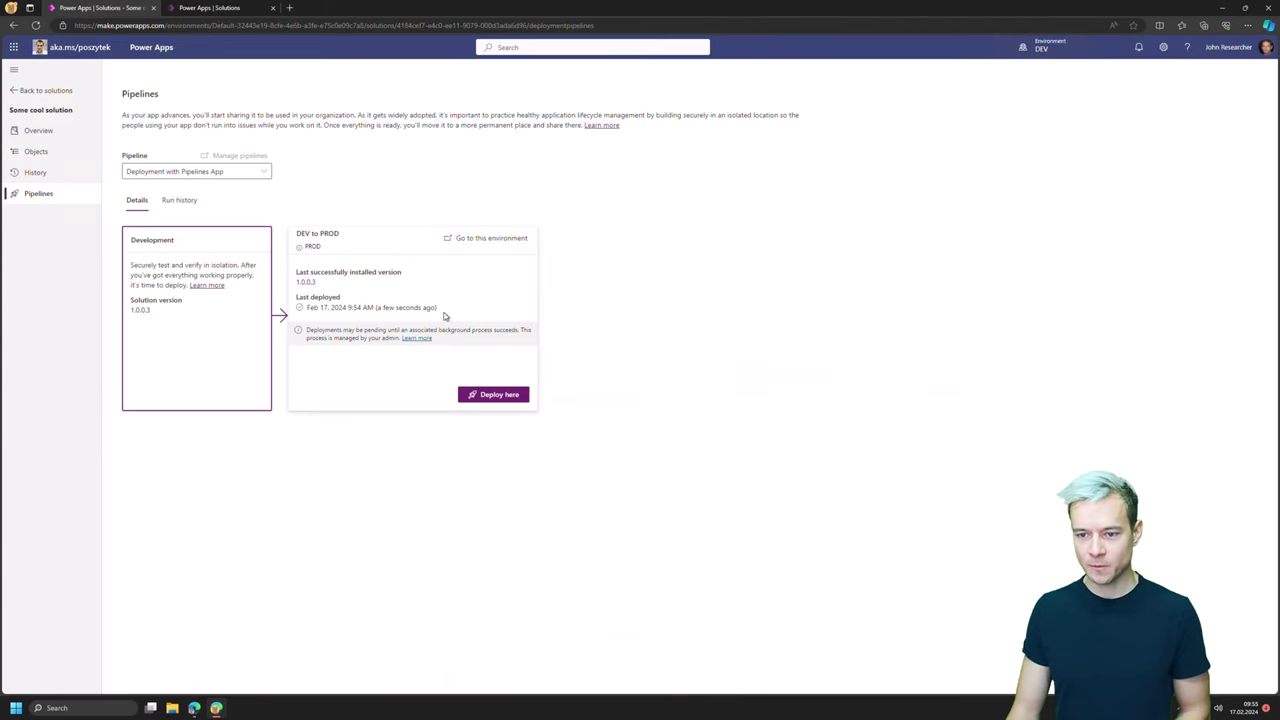
{"action": "left_click", "coordinate": [220, 8]}
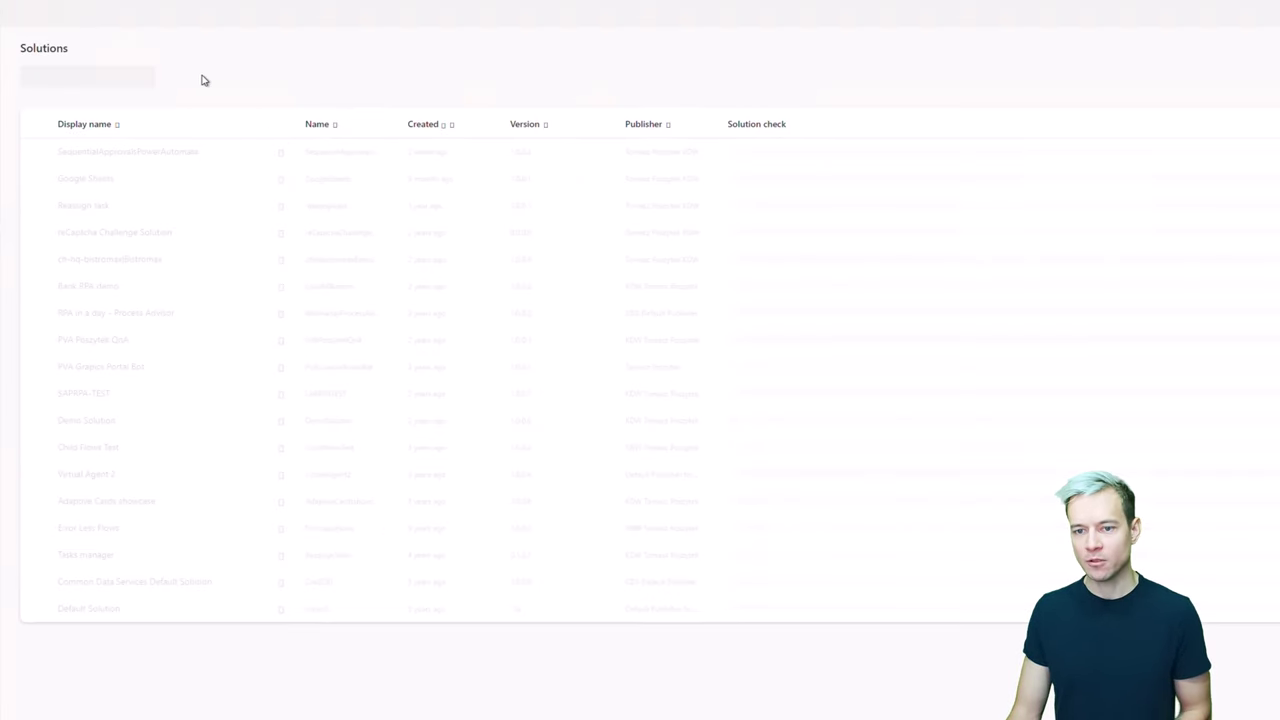
{"action": "left_click", "coordinate": [118, 98]}
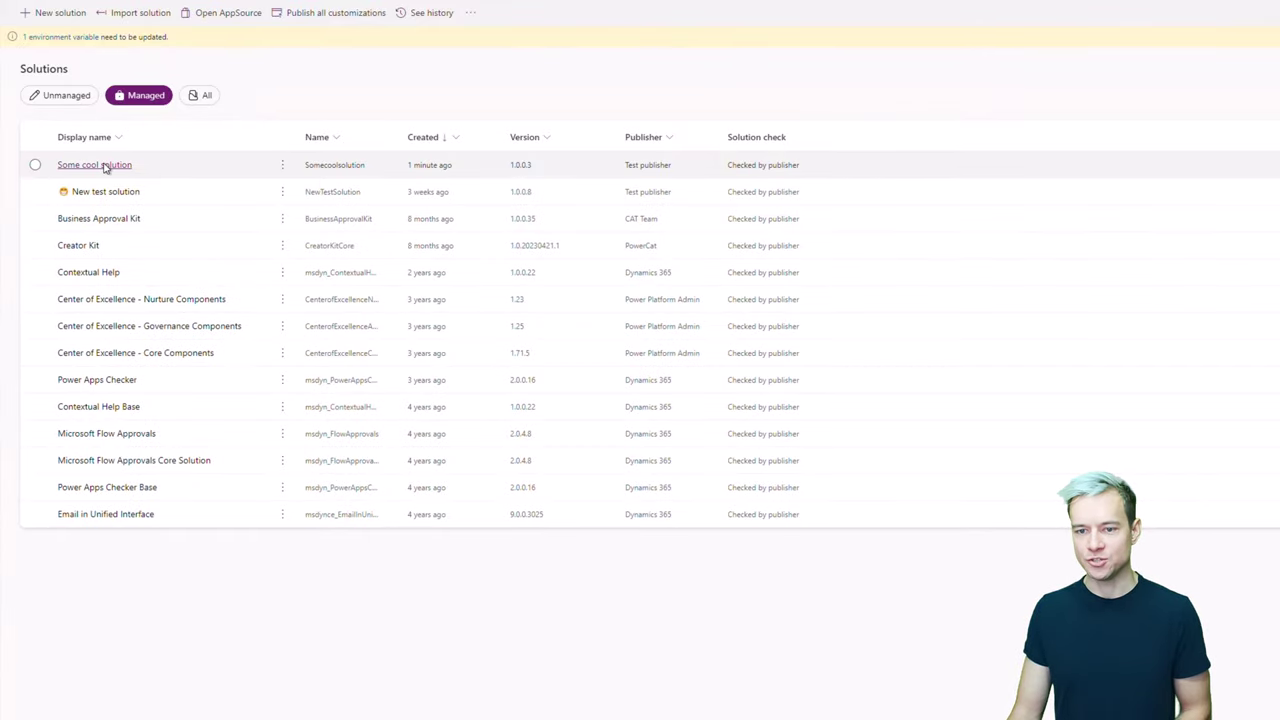
{"action": "left_click", "coordinate": [100, 166]}
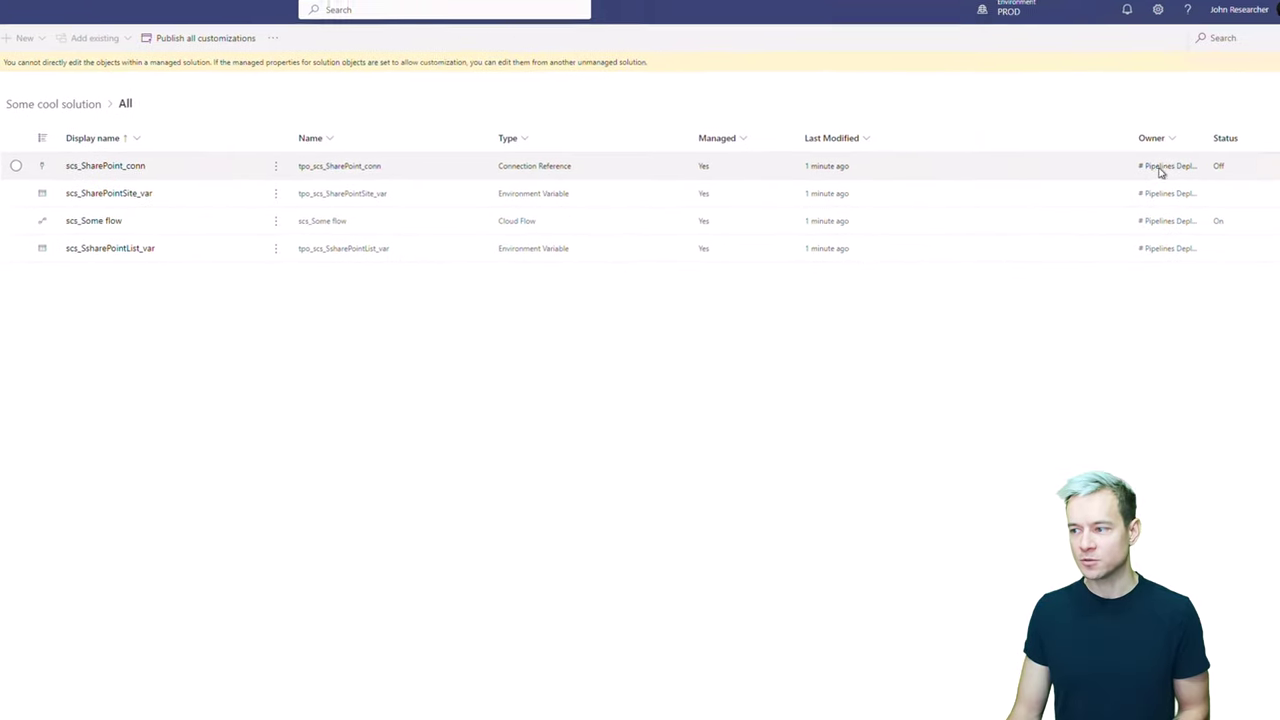
{"action": "left_click_drag", "start_coordinate": [1234, 147], "coordinate": [1248, 146]}
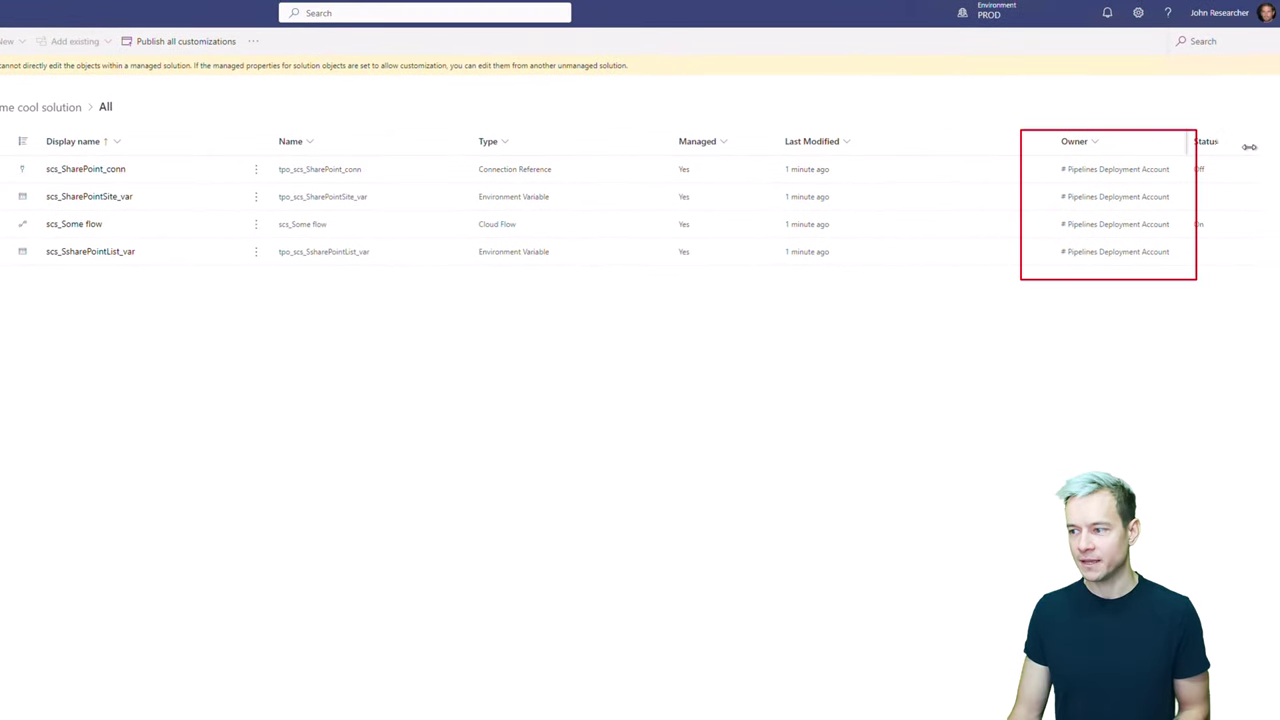